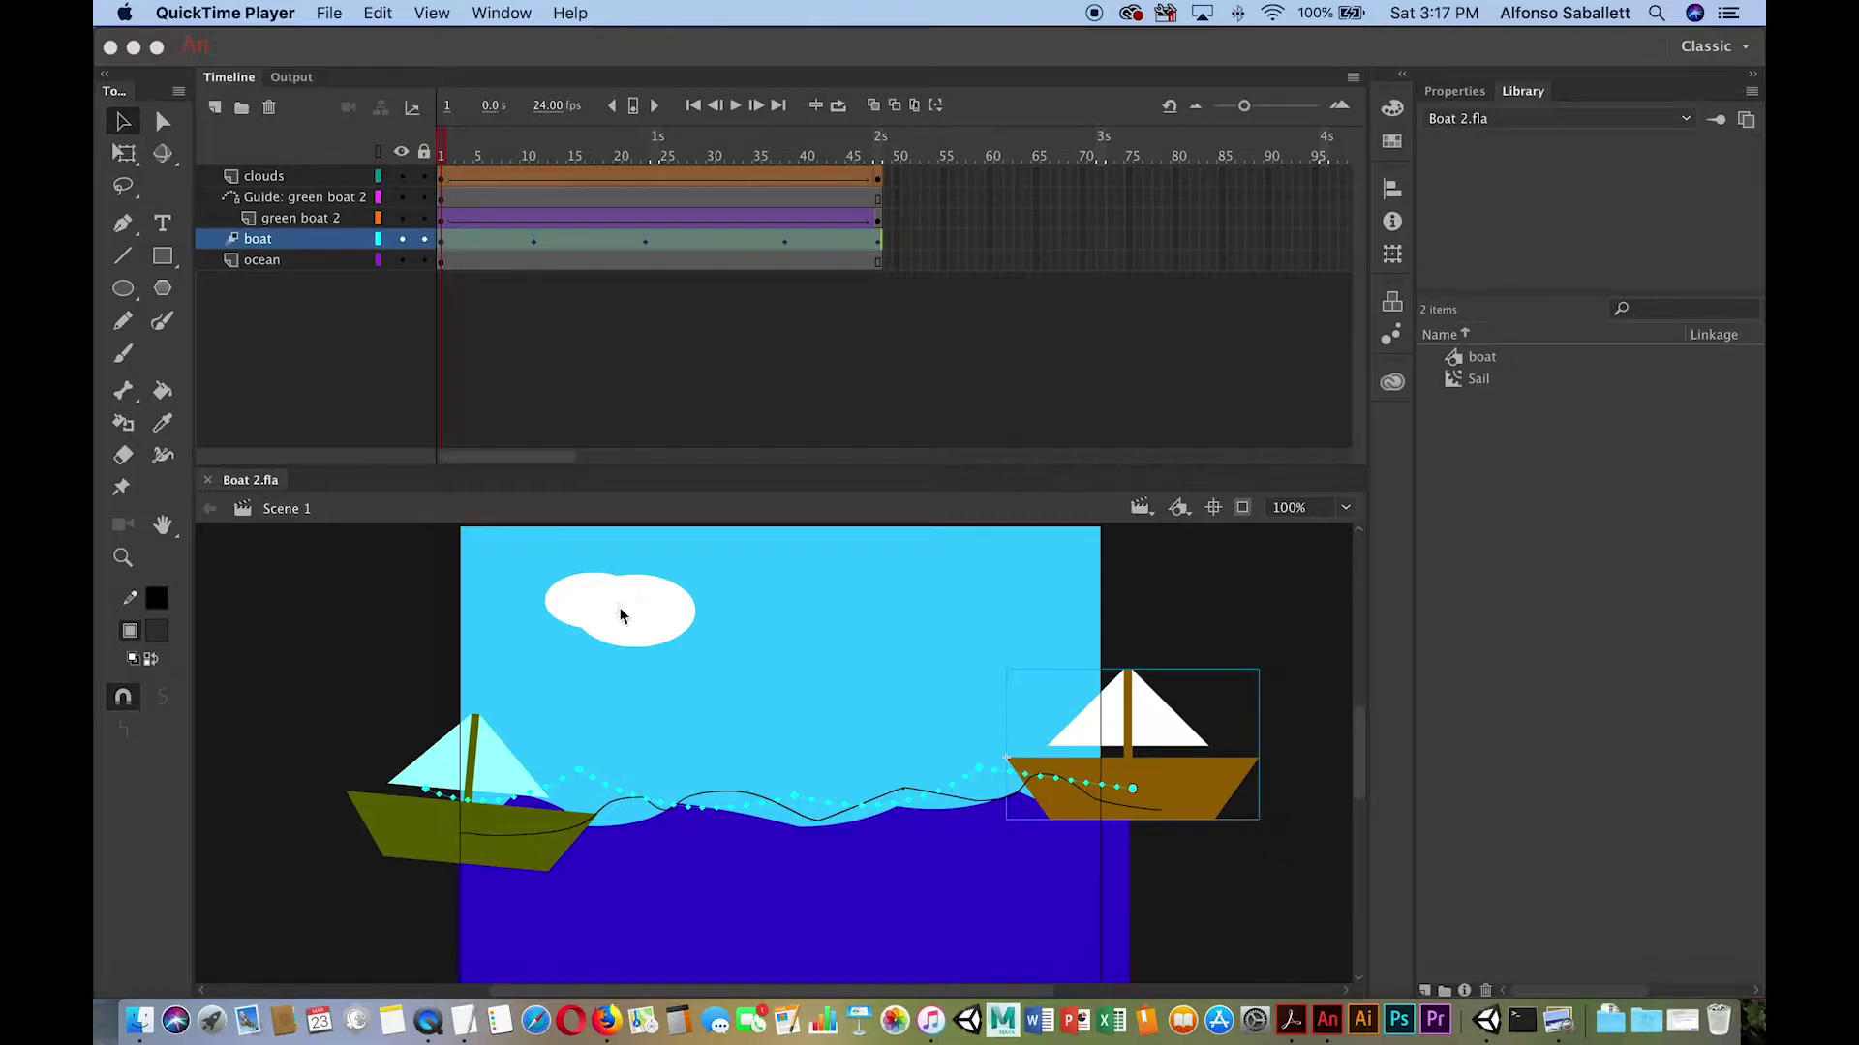
# Scrub the start of the boat animation and examine the boat's motion path, the green boat's guide path and the ocean shape.
pyautogui.click(451, 148)
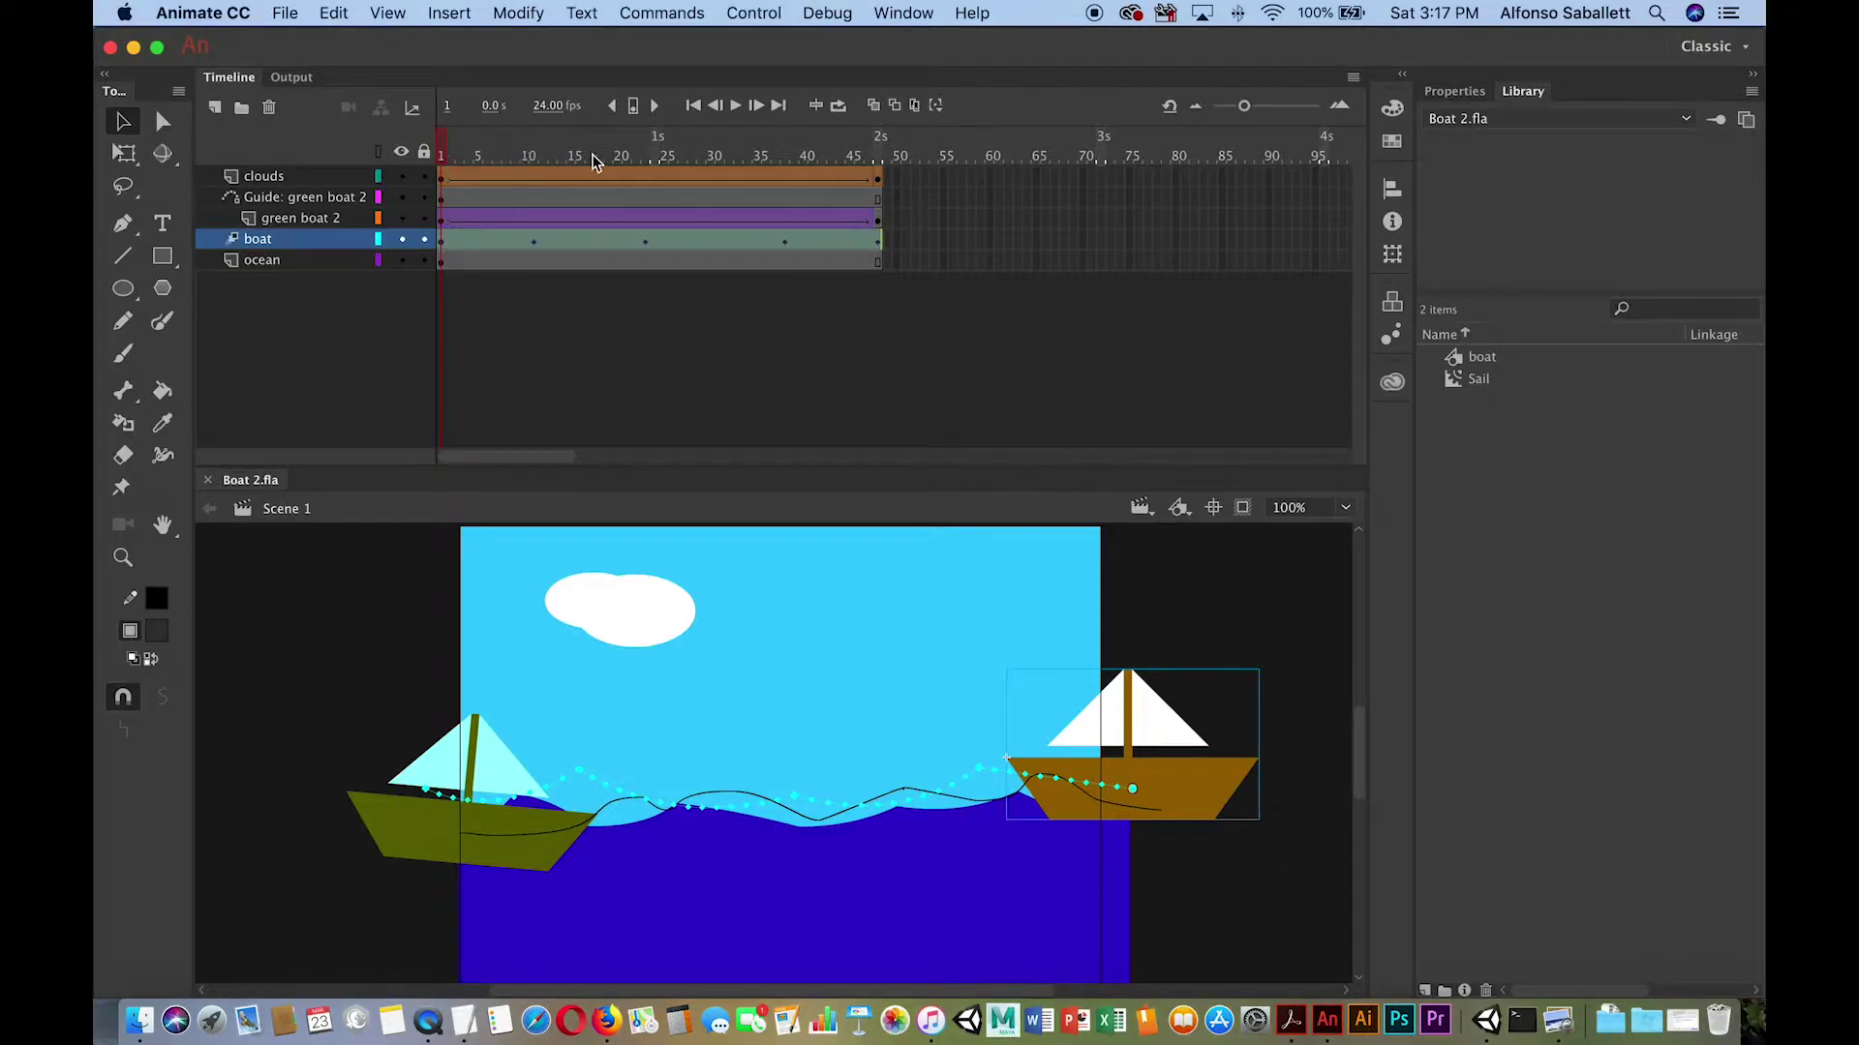
pyautogui.moveTo(468, 143); pyautogui.dragTo(426, 163)
pyautogui.click(258, 238)
pyautogui.moveTo(440, 155); pyautogui.dragTo(513, 167)
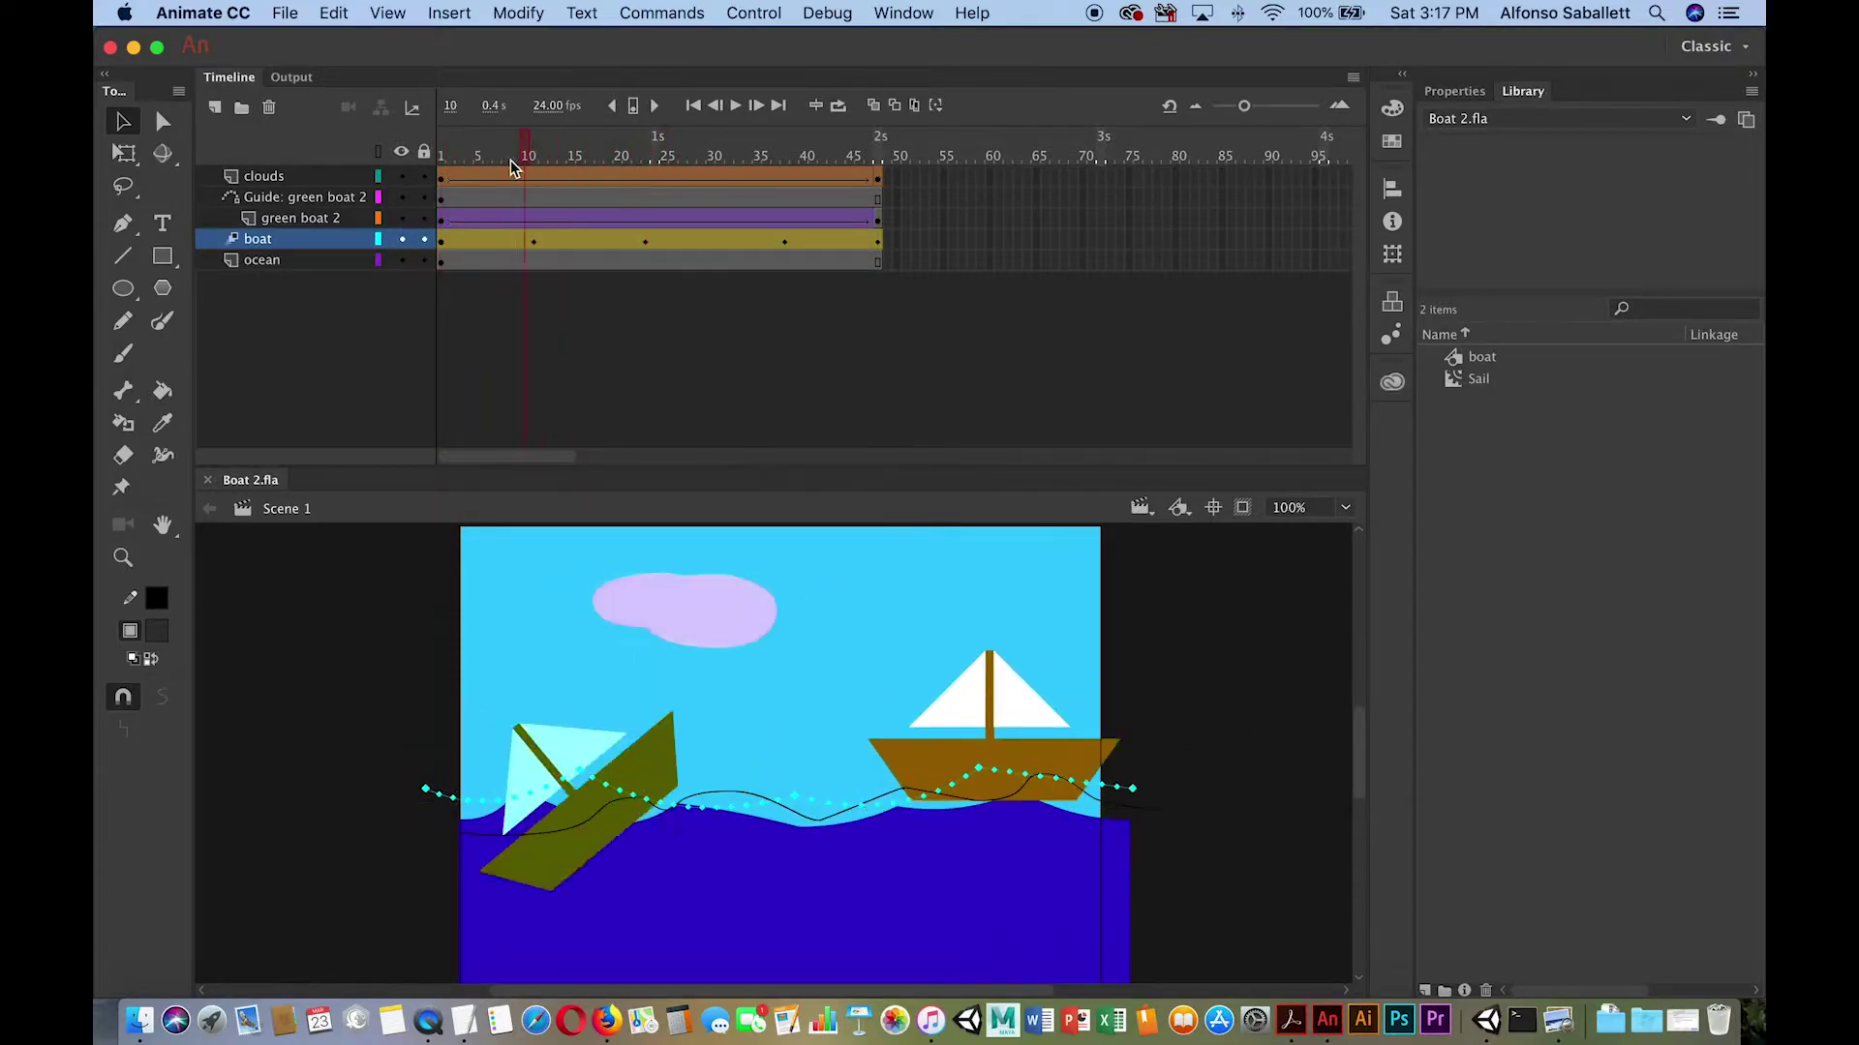
pyautogui.click(441, 240)
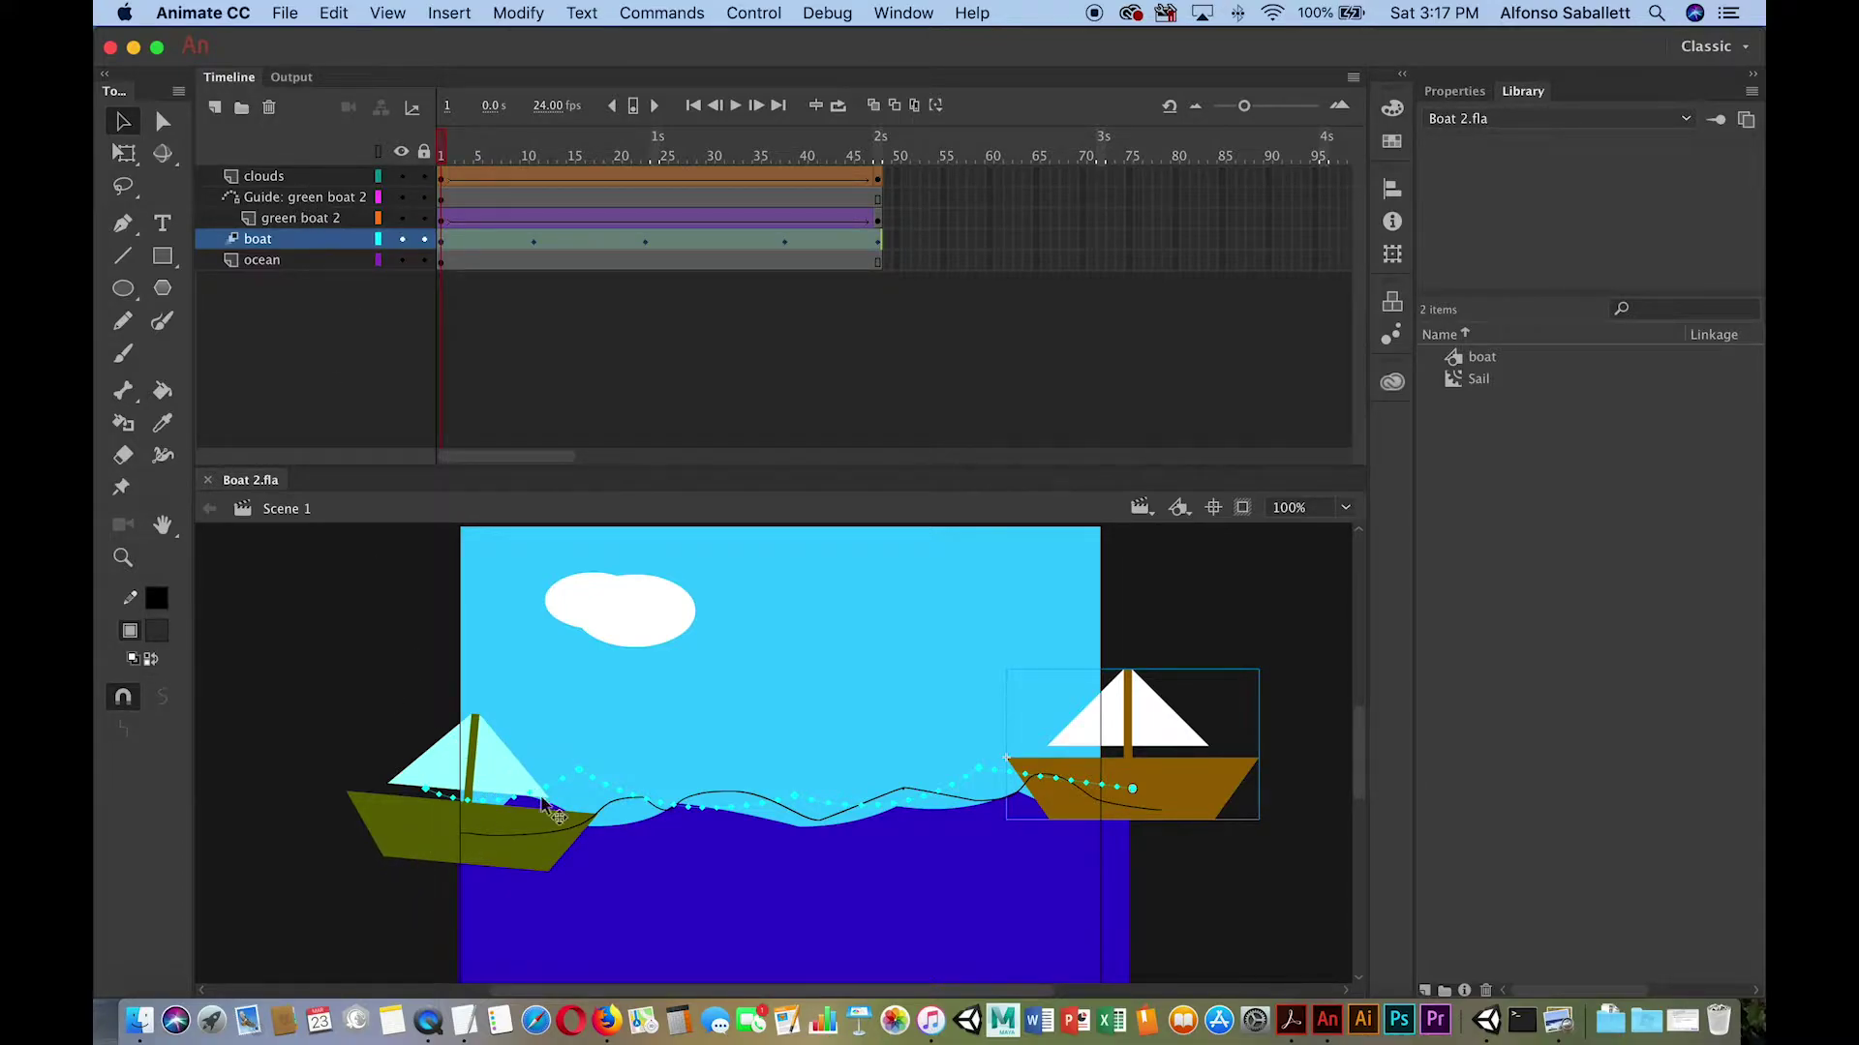
pyautogui.click(561, 836)
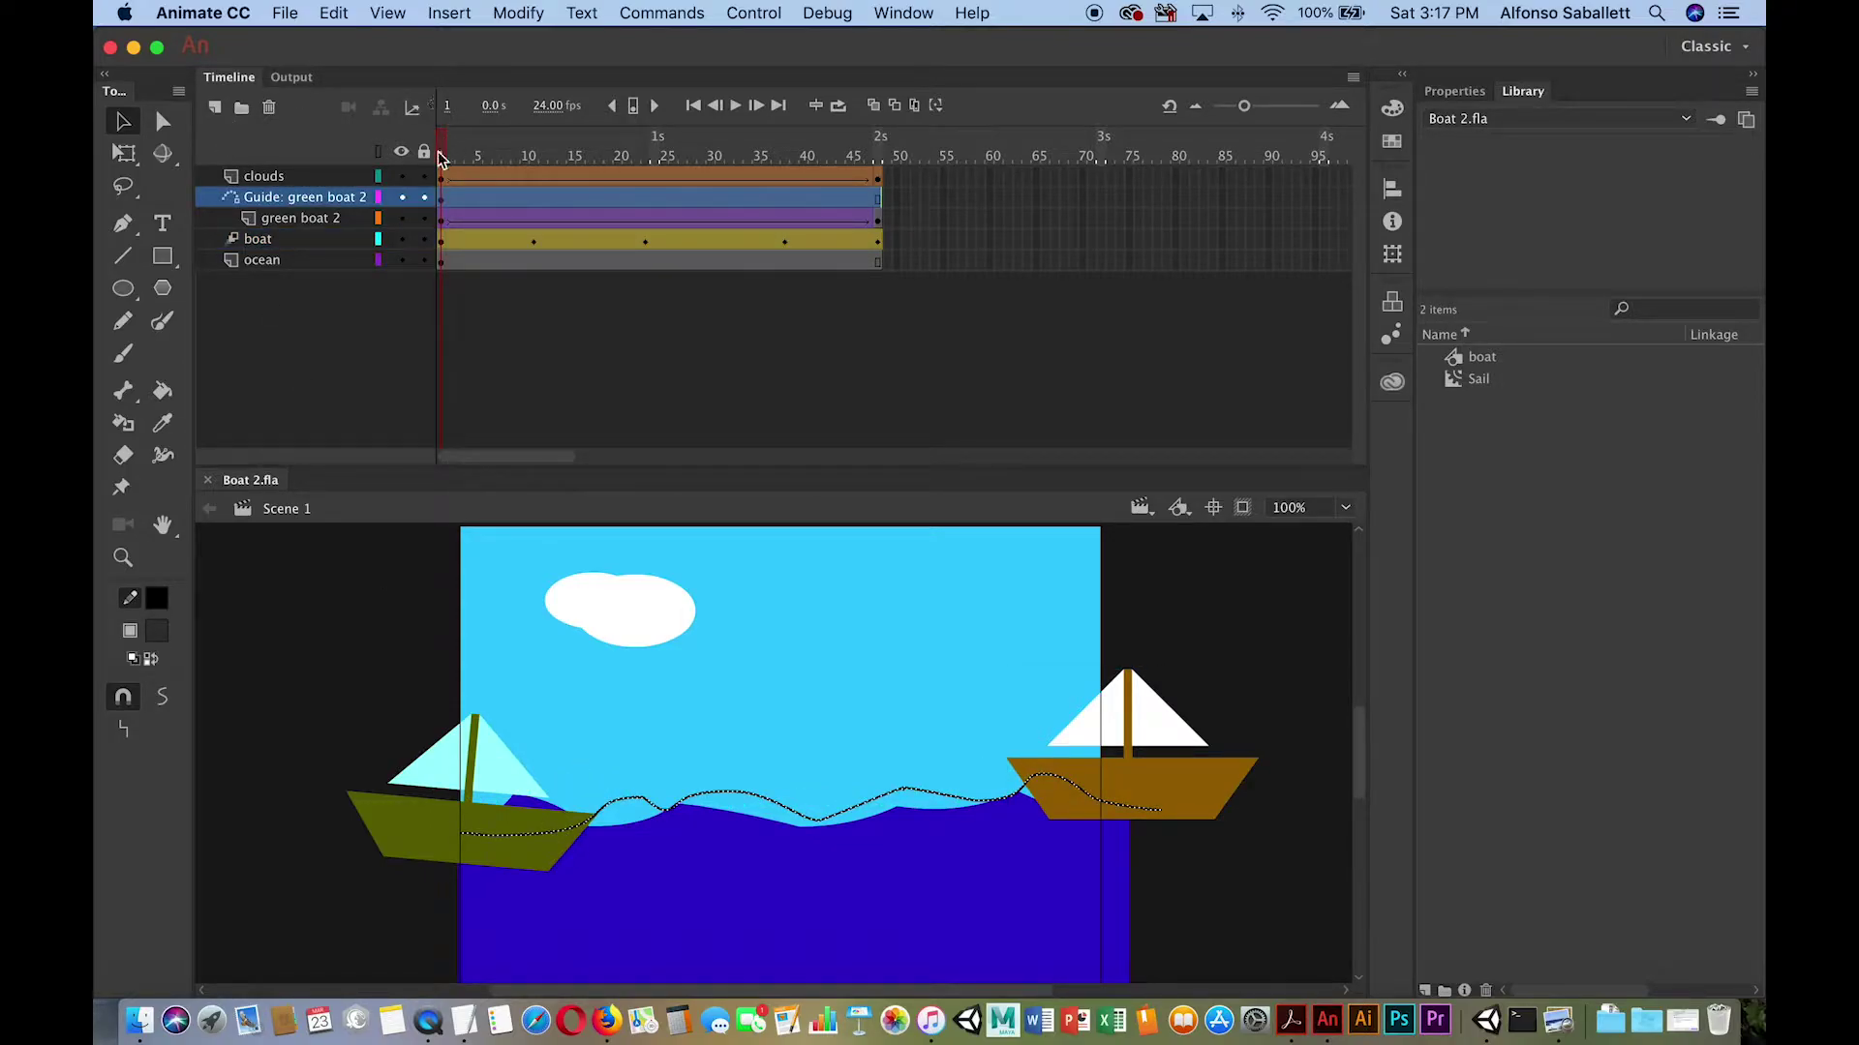
pyautogui.click(278, 244)
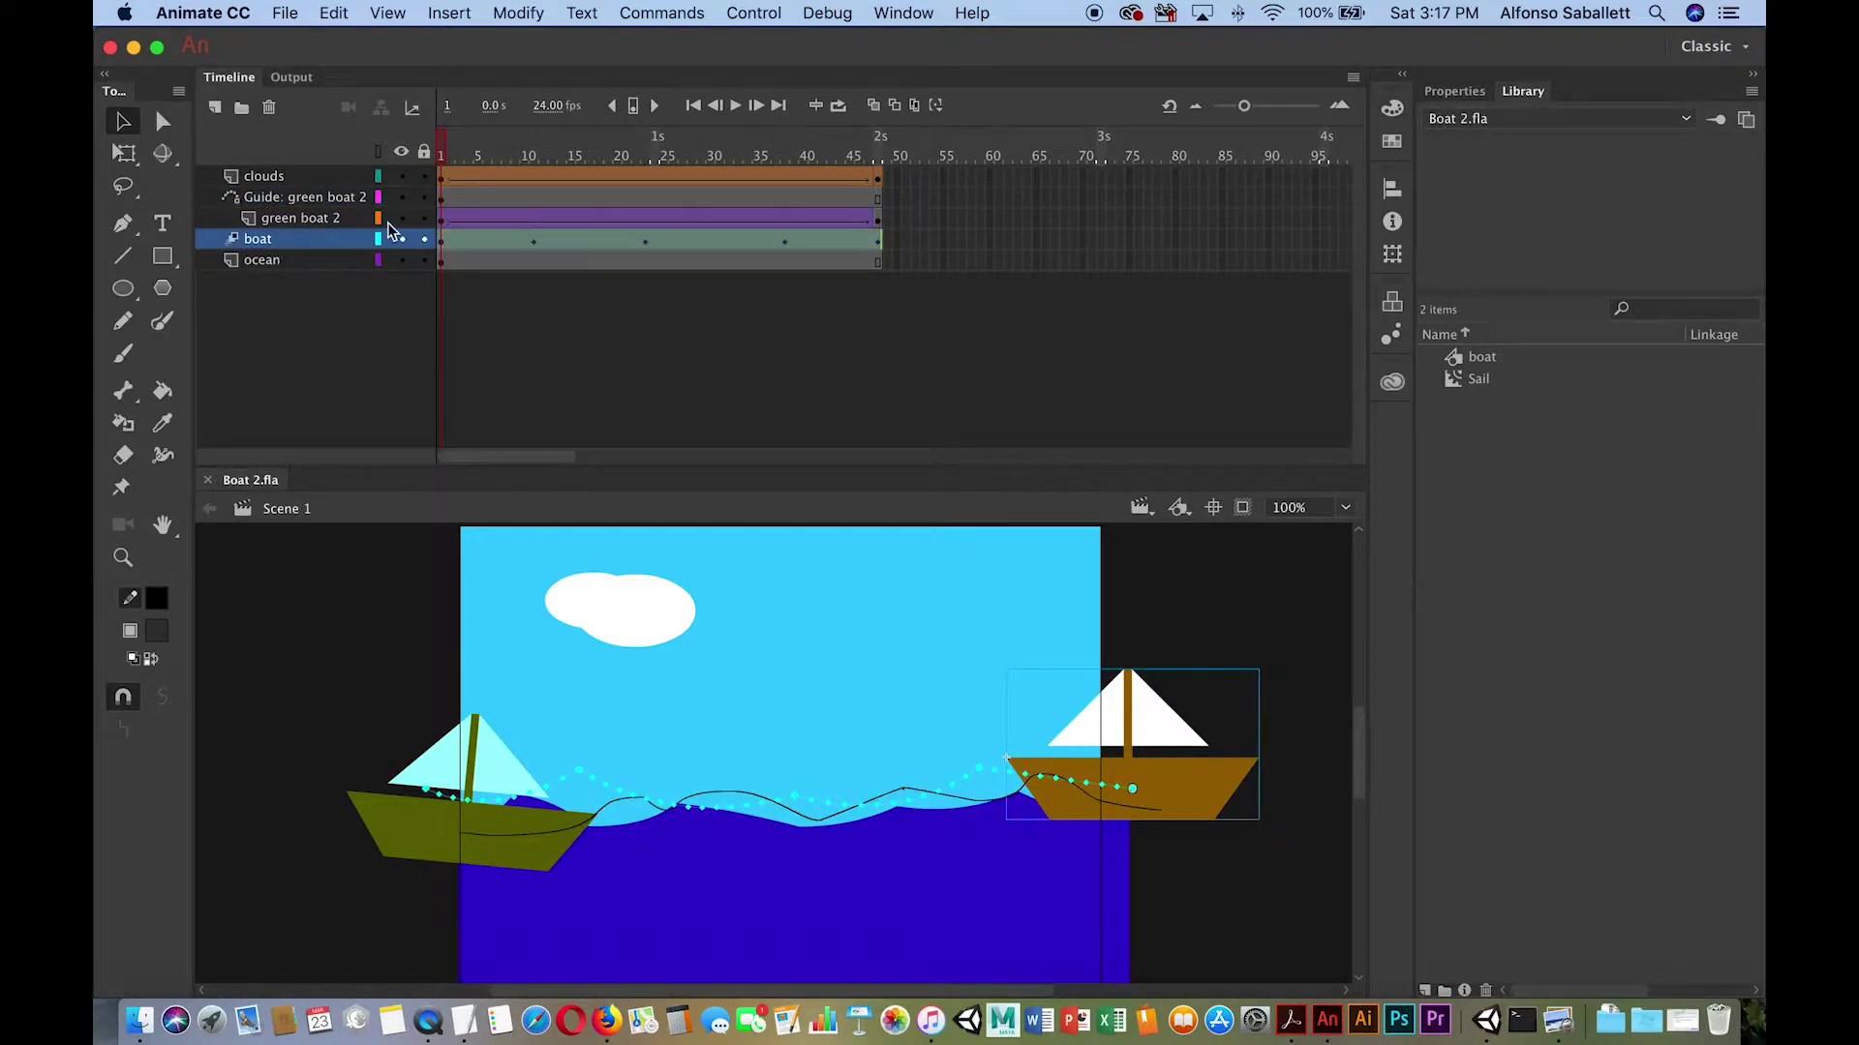
pyautogui.click(502, 281)
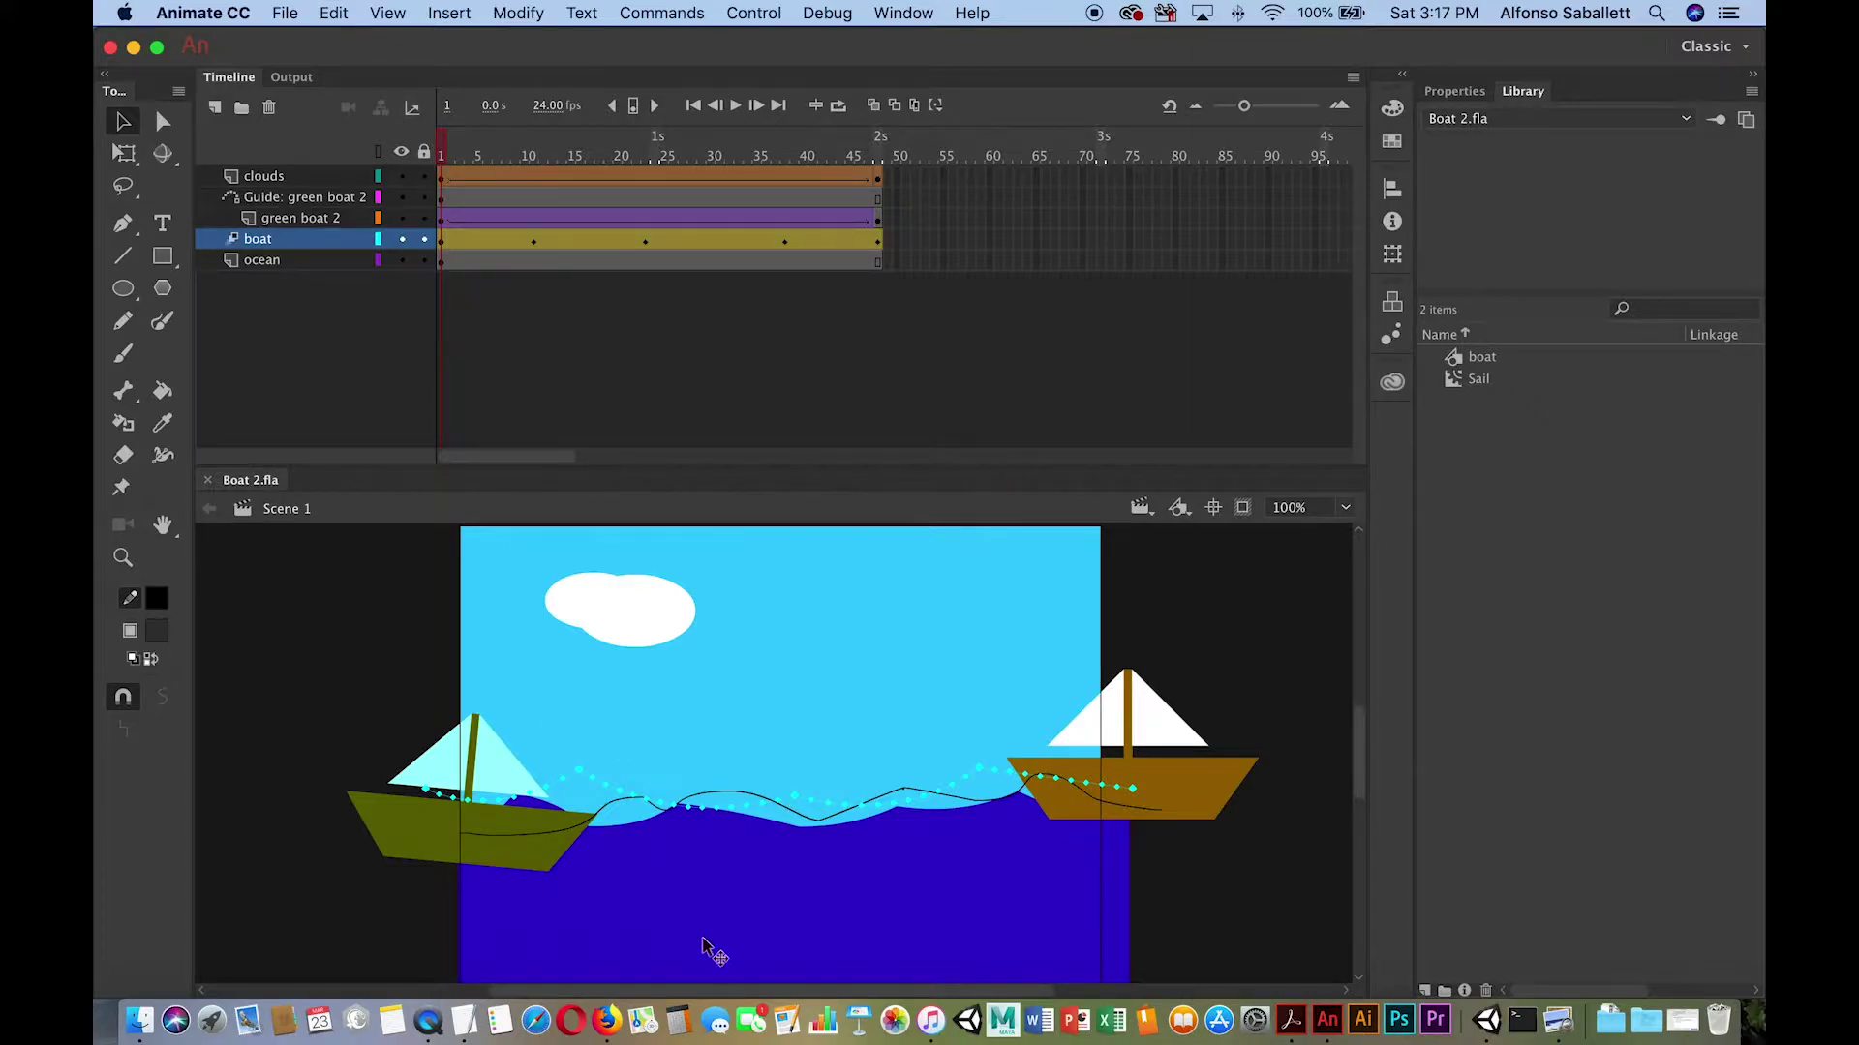
pyautogui.click(710, 886)
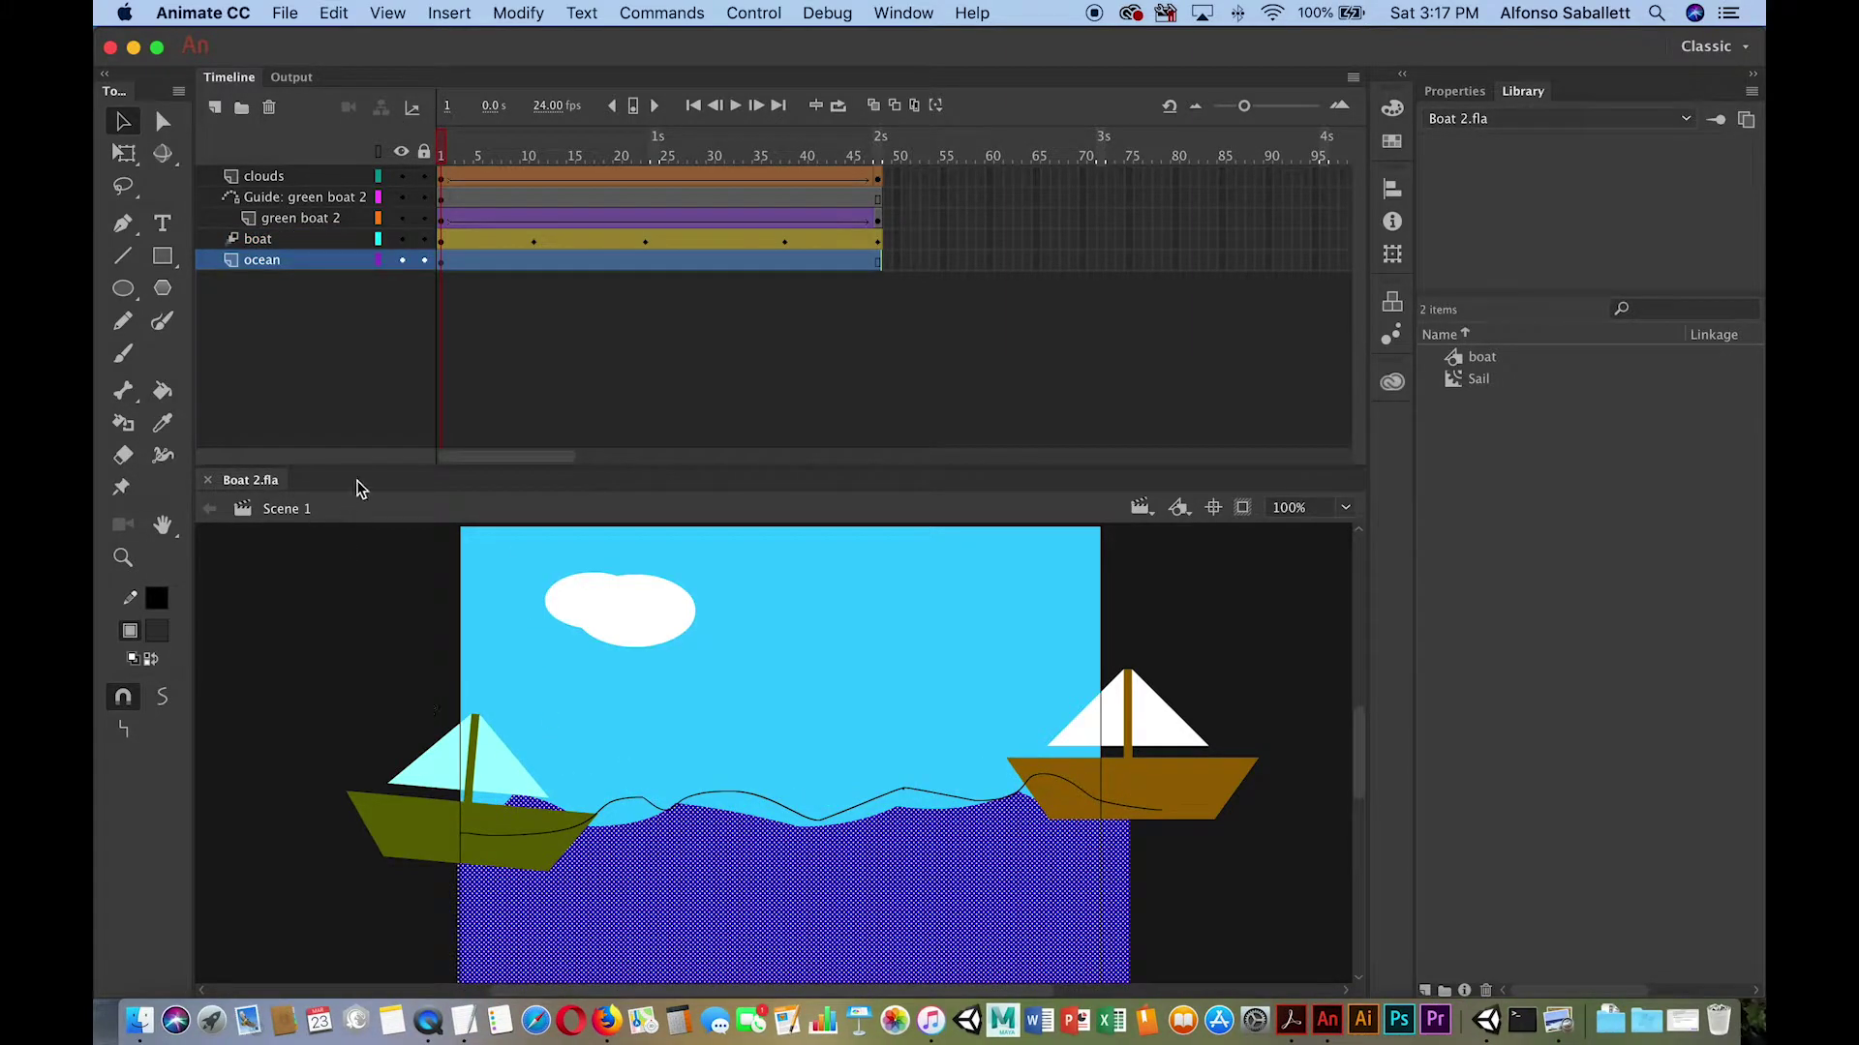
pyautogui.click(352, 360)
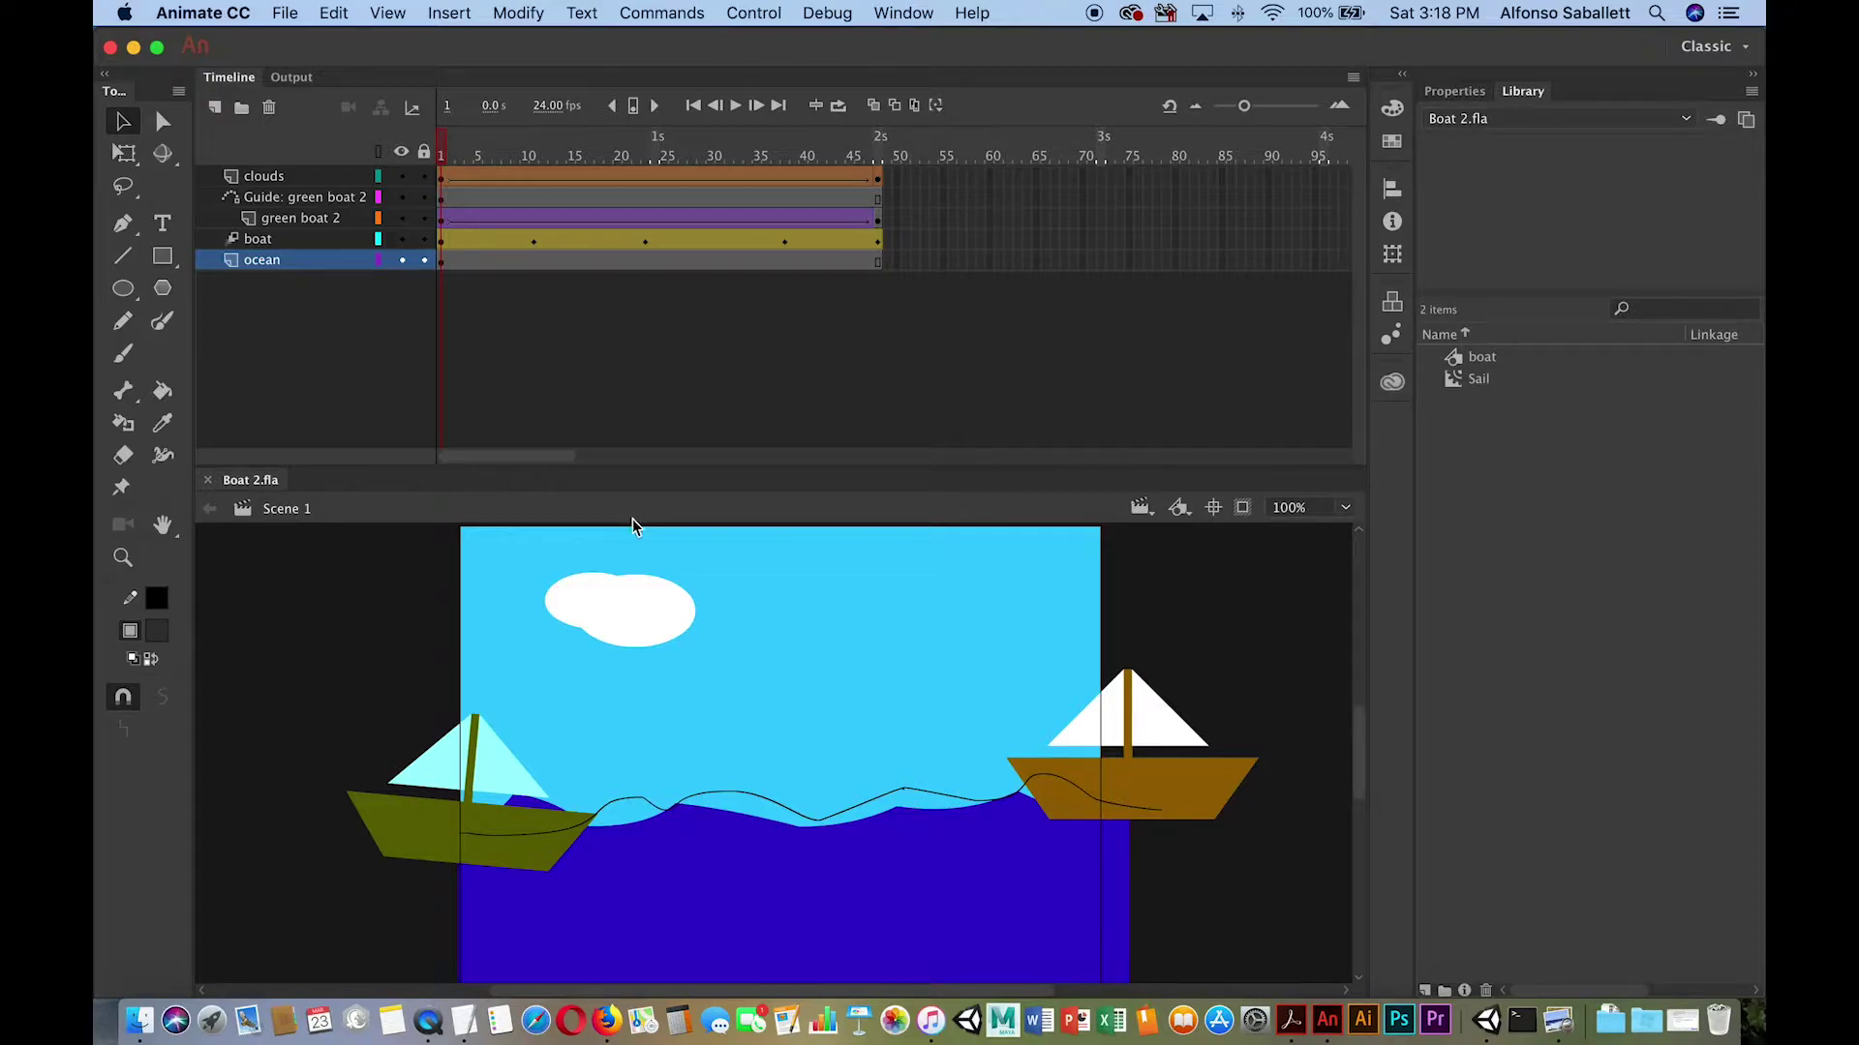
# Add a new layer at the very top of the layer stack, above clouds, and name it Audio.
pyautogui.moveTo(326, 468); pyautogui.dragTo(339, 378)
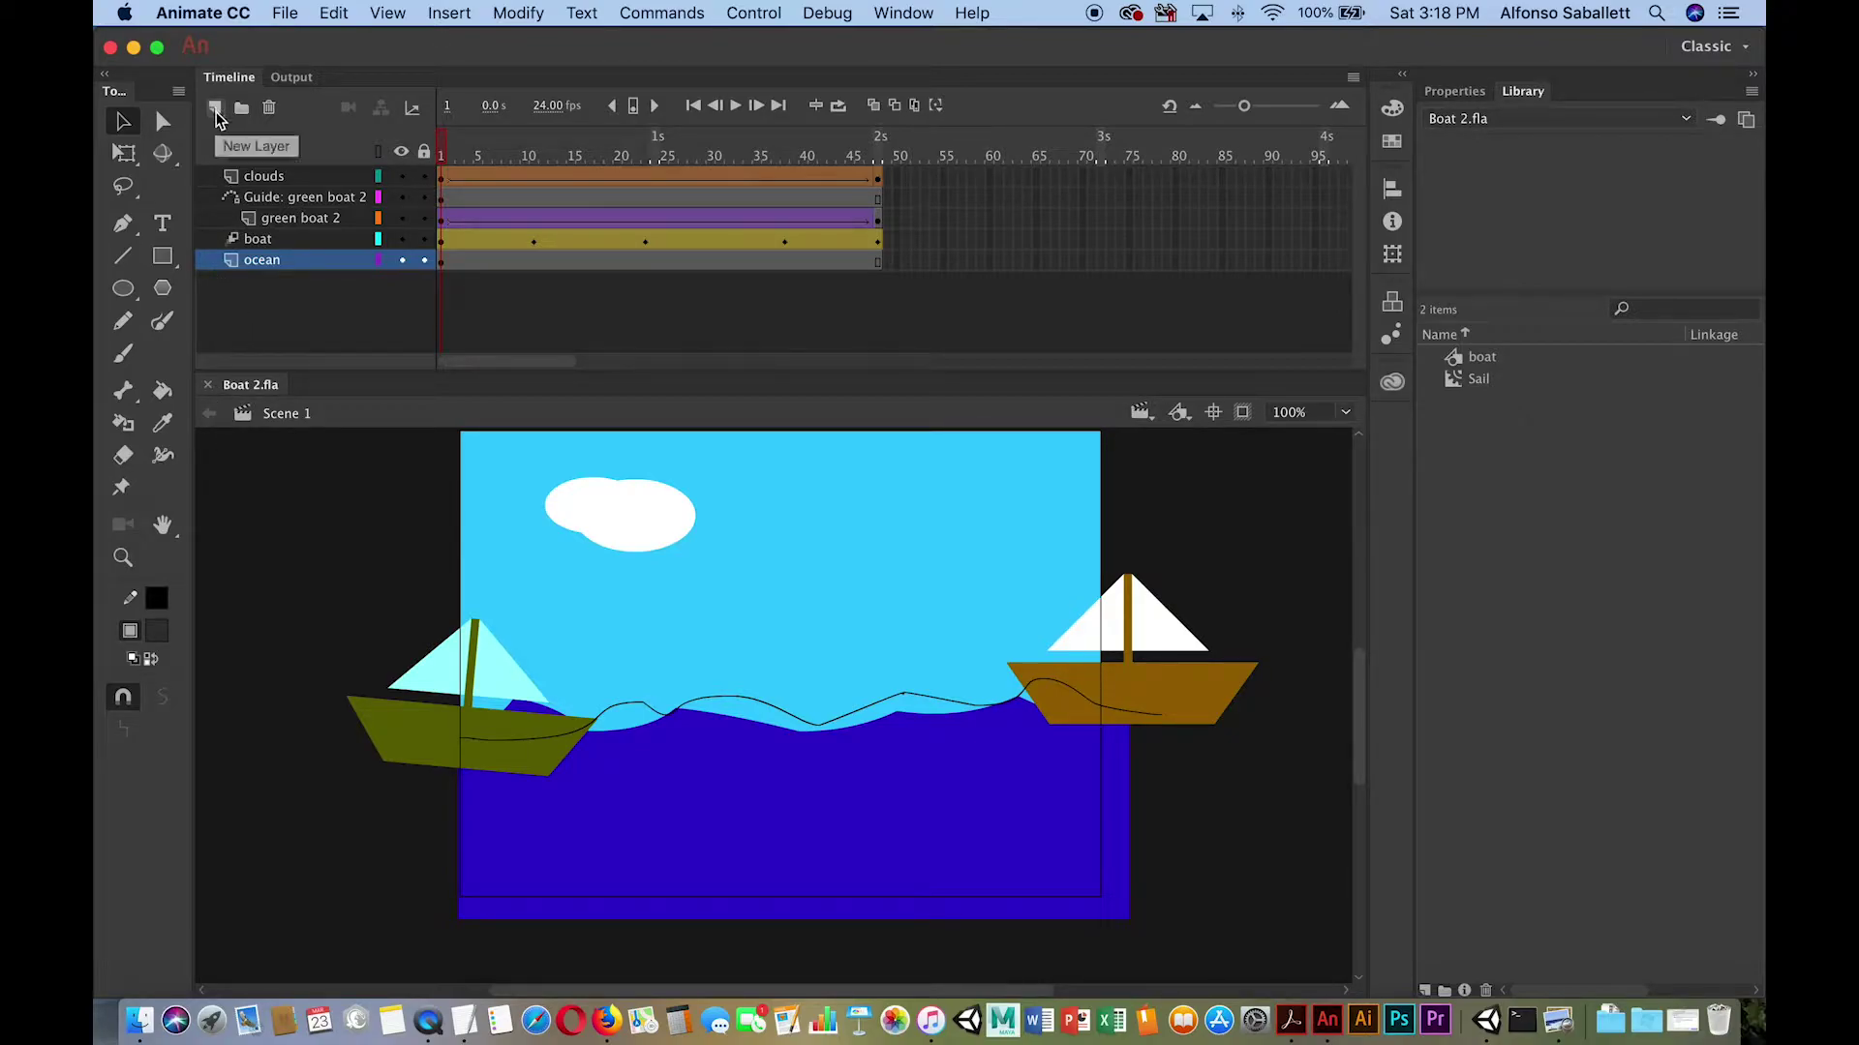
pyautogui.click(216, 110)
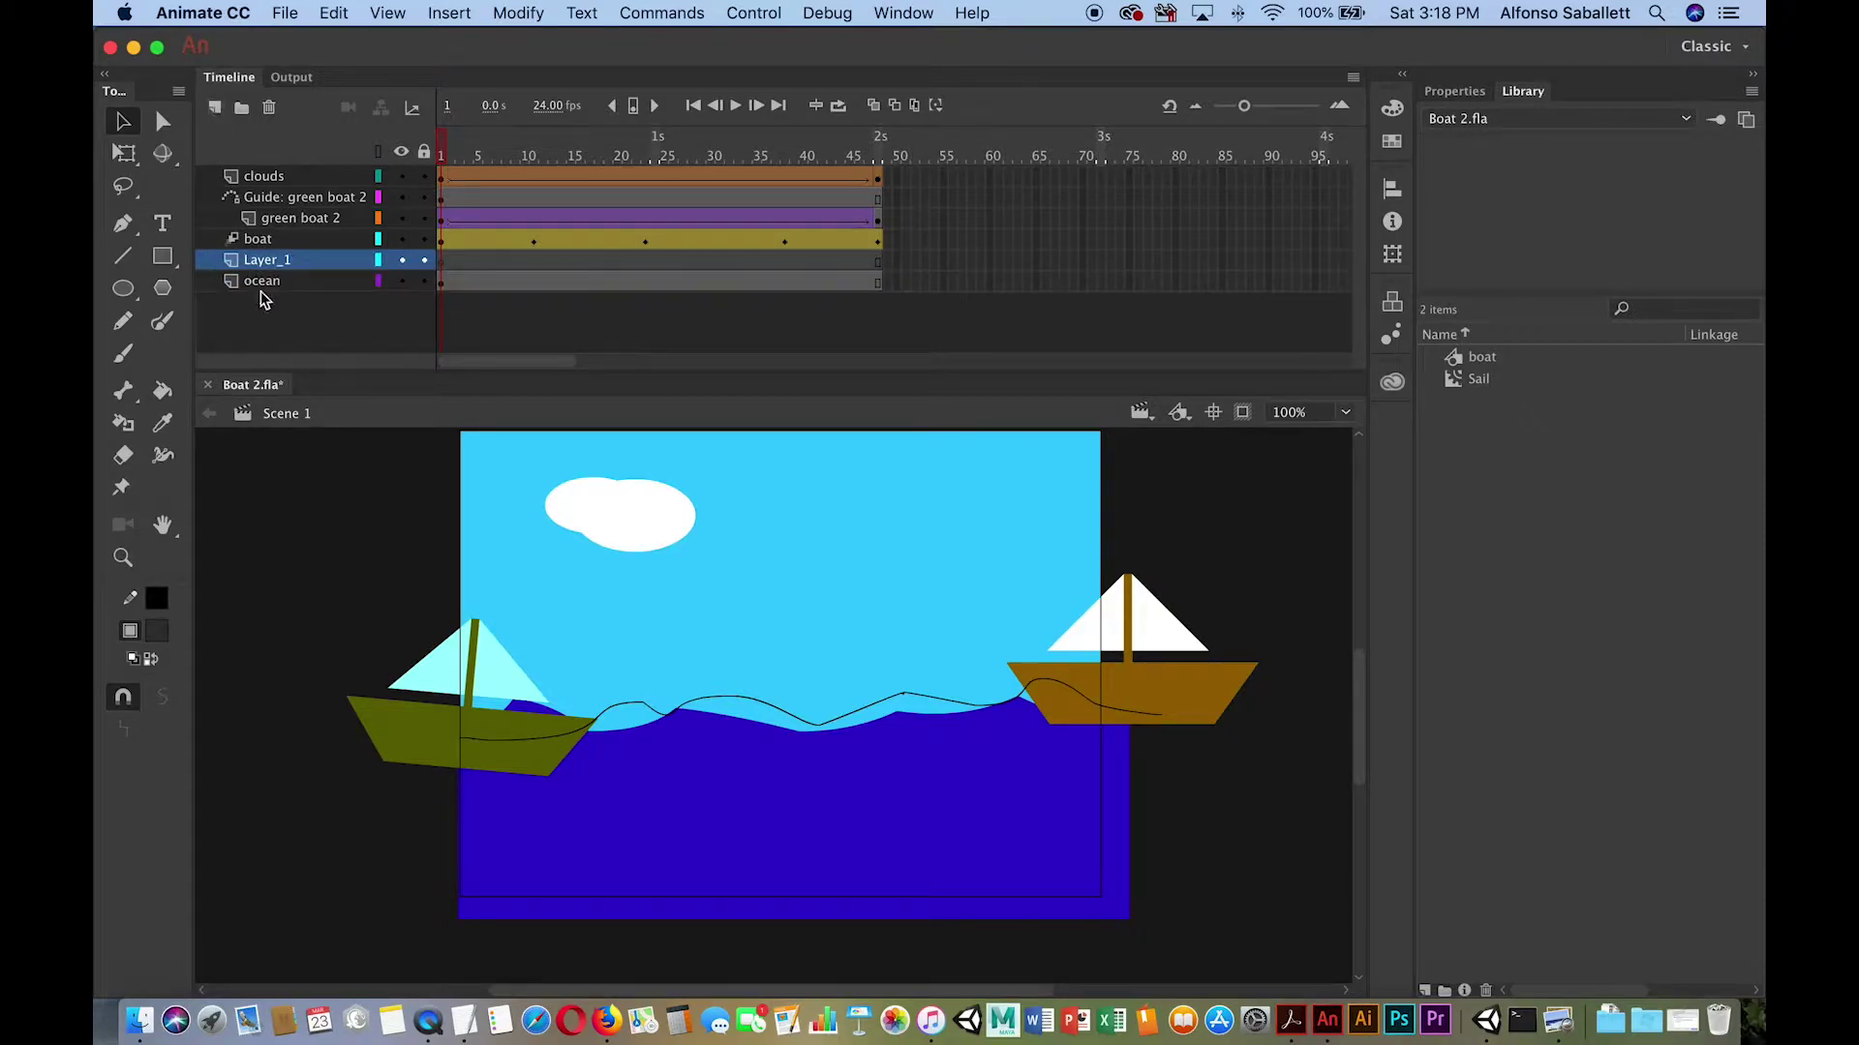
pyautogui.moveTo(235, 266); pyautogui.dragTo(244, 182)
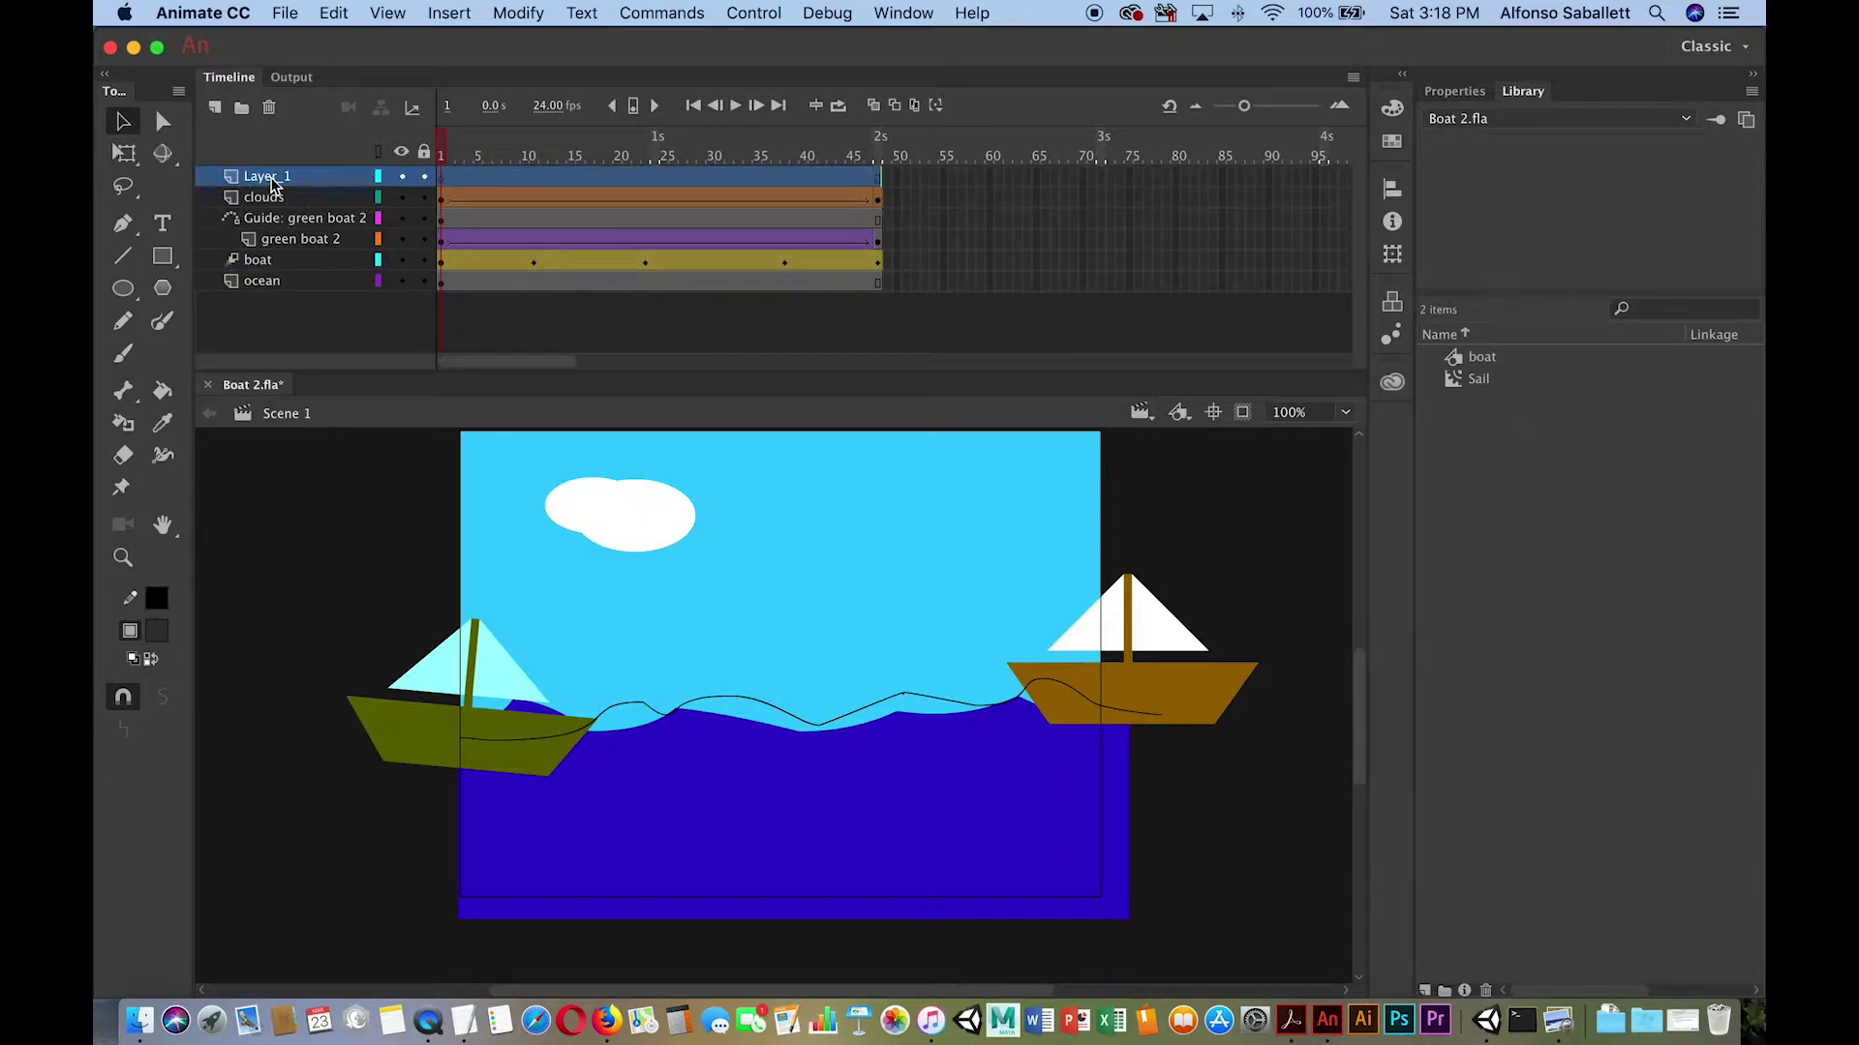
pyautogui.doubleClick(278, 179)
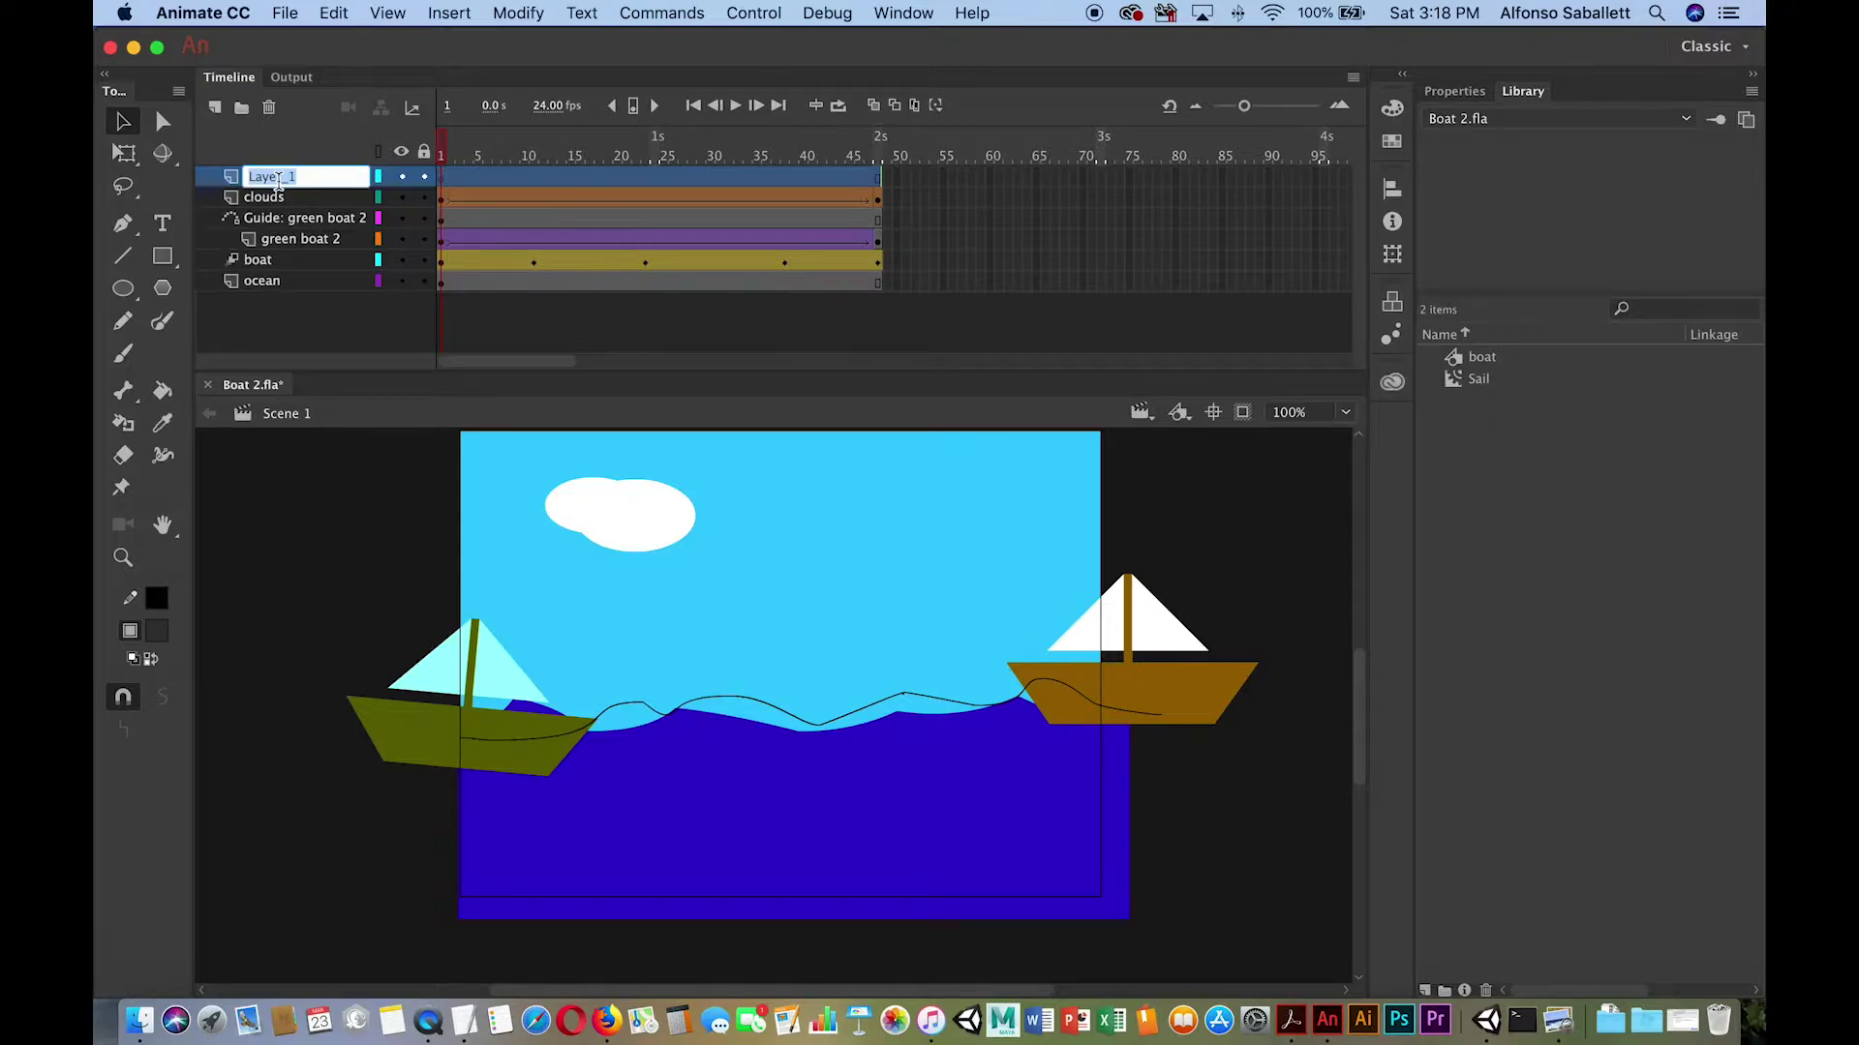
pyautogui.write('Audio')
pyautogui.press('Return')
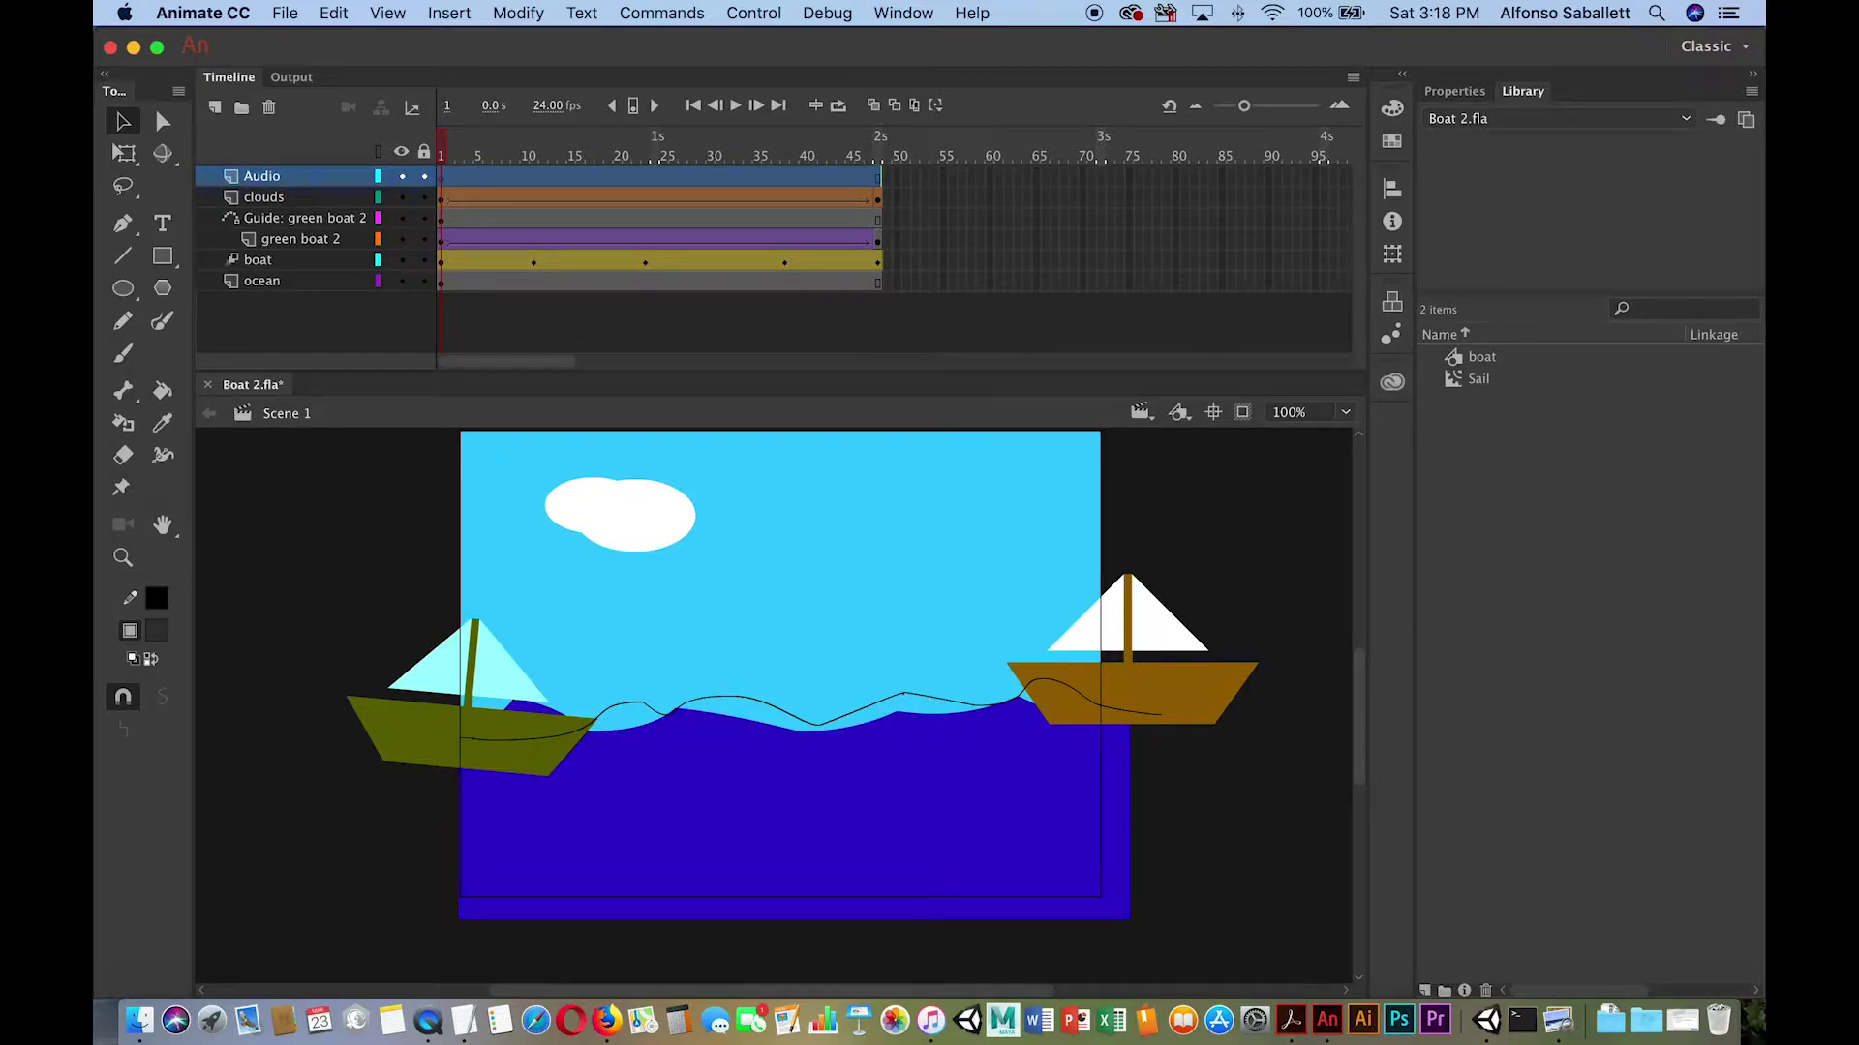
pyautogui.click(297, 498)
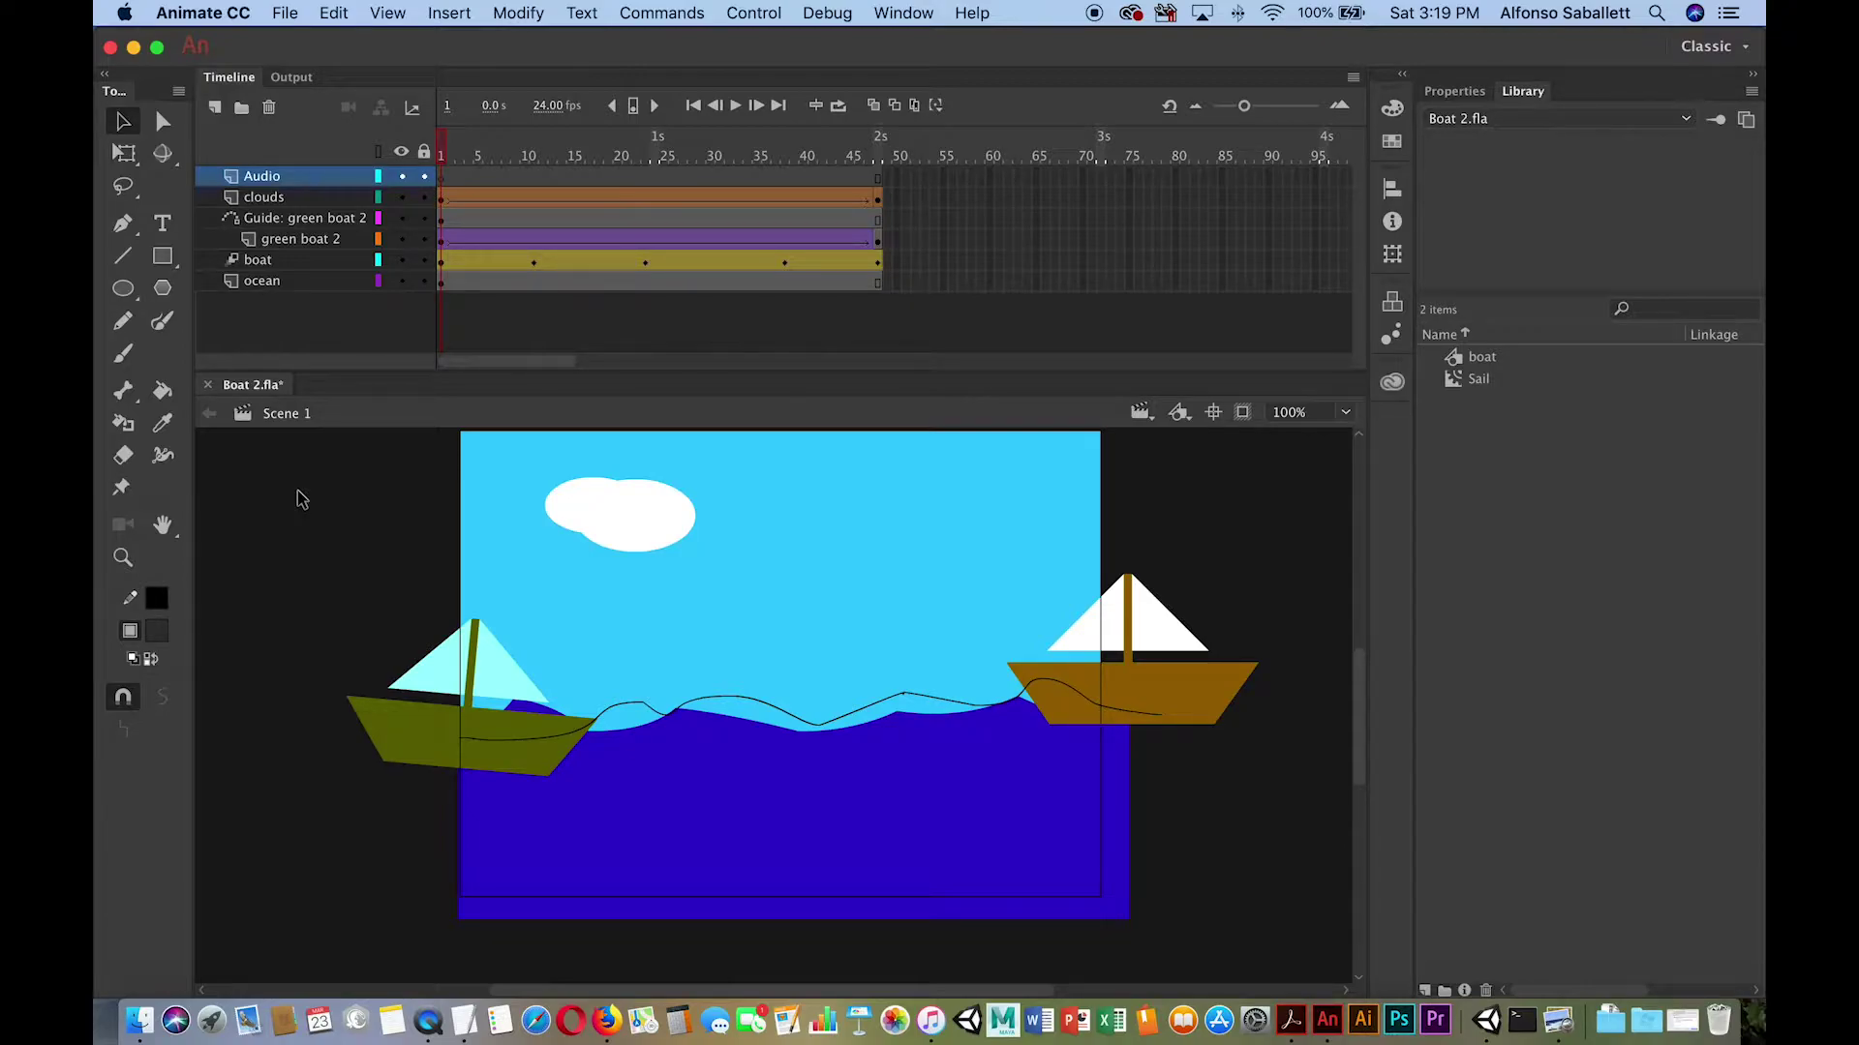
pyautogui.click(284, 13)
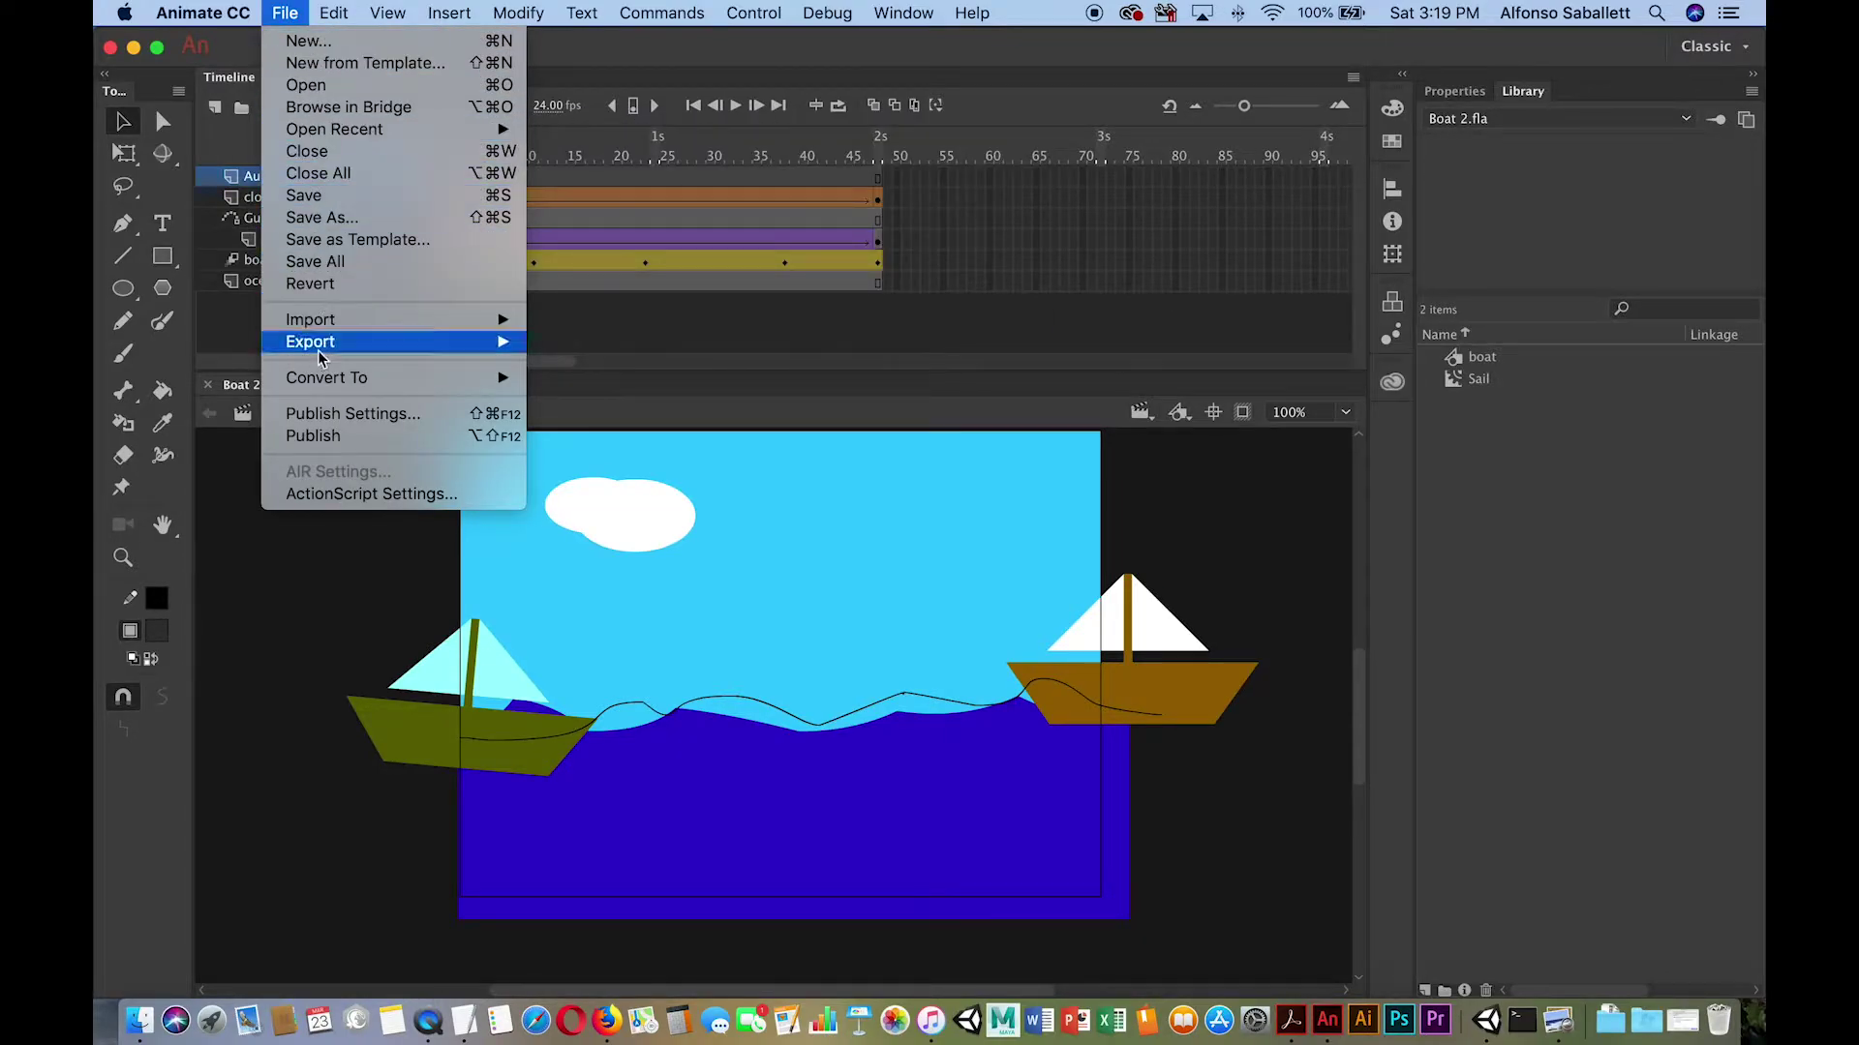
pyautogui.moveTo(322, 322)
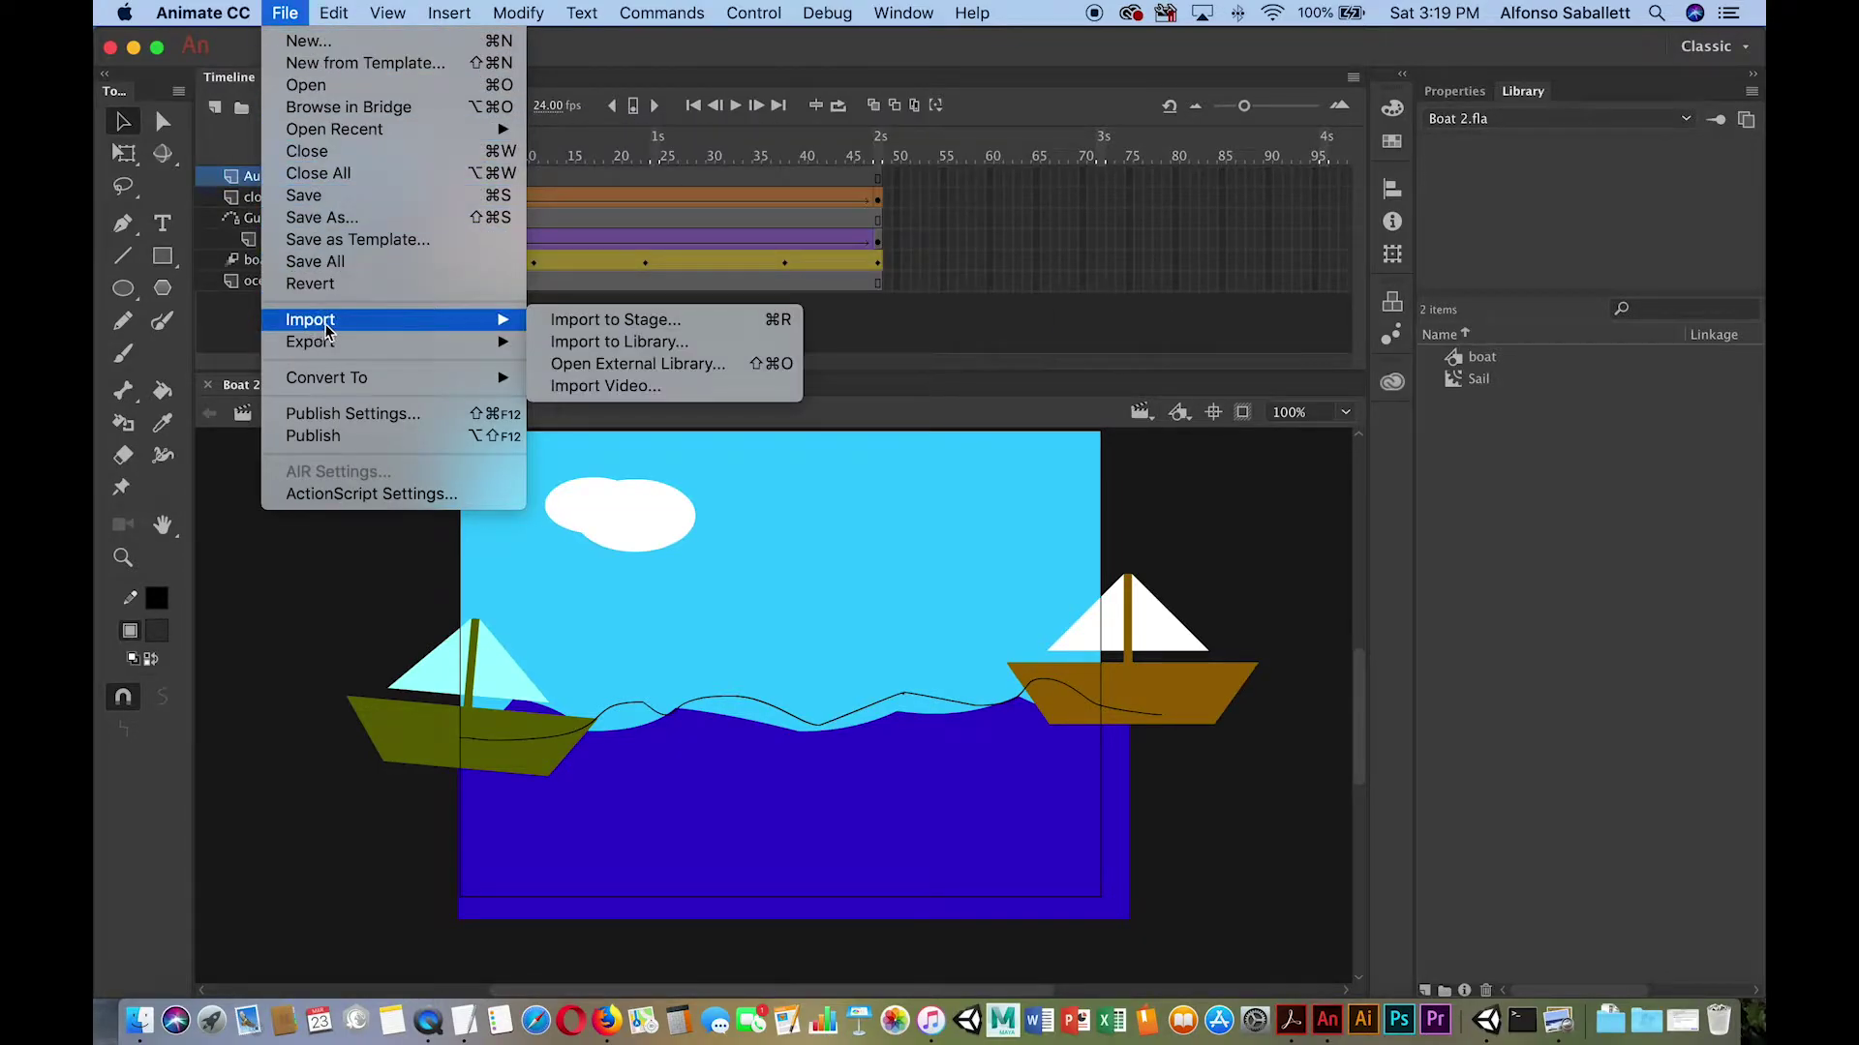
pyautogui.click(666, 343)
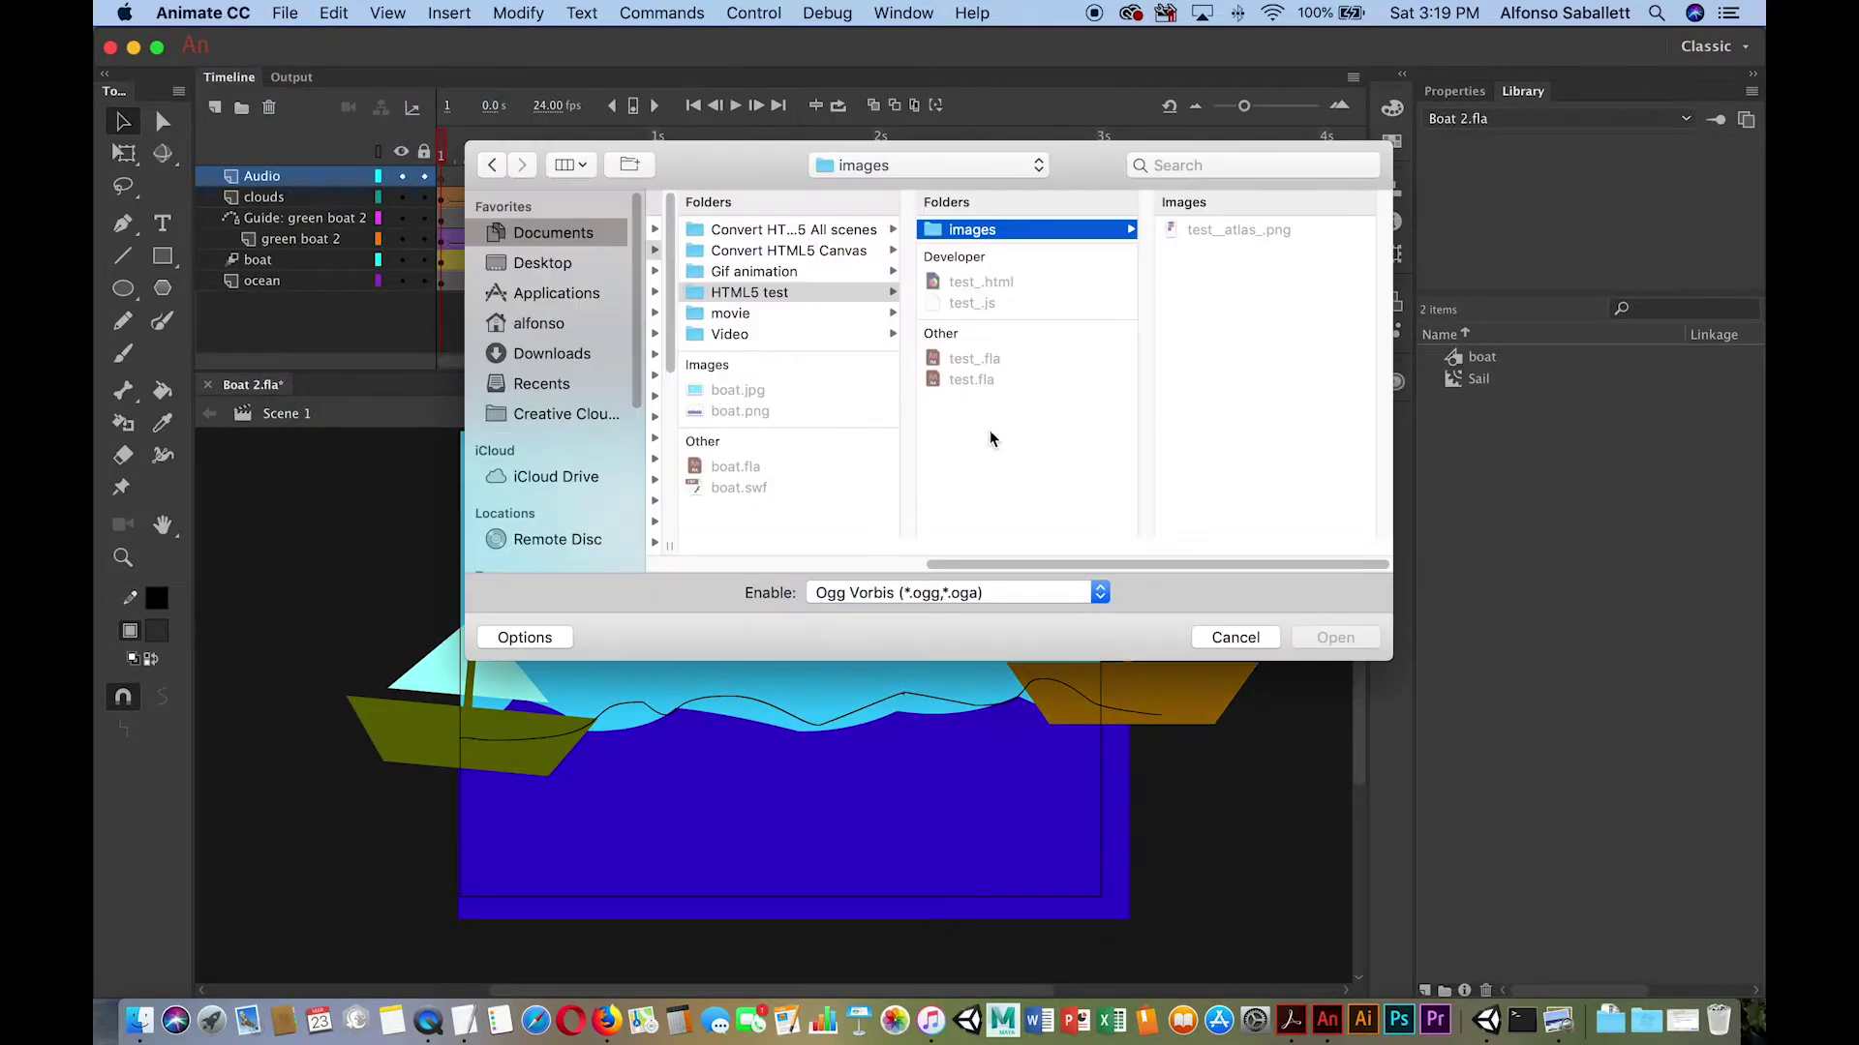
pyautogui.click(1235, 638)
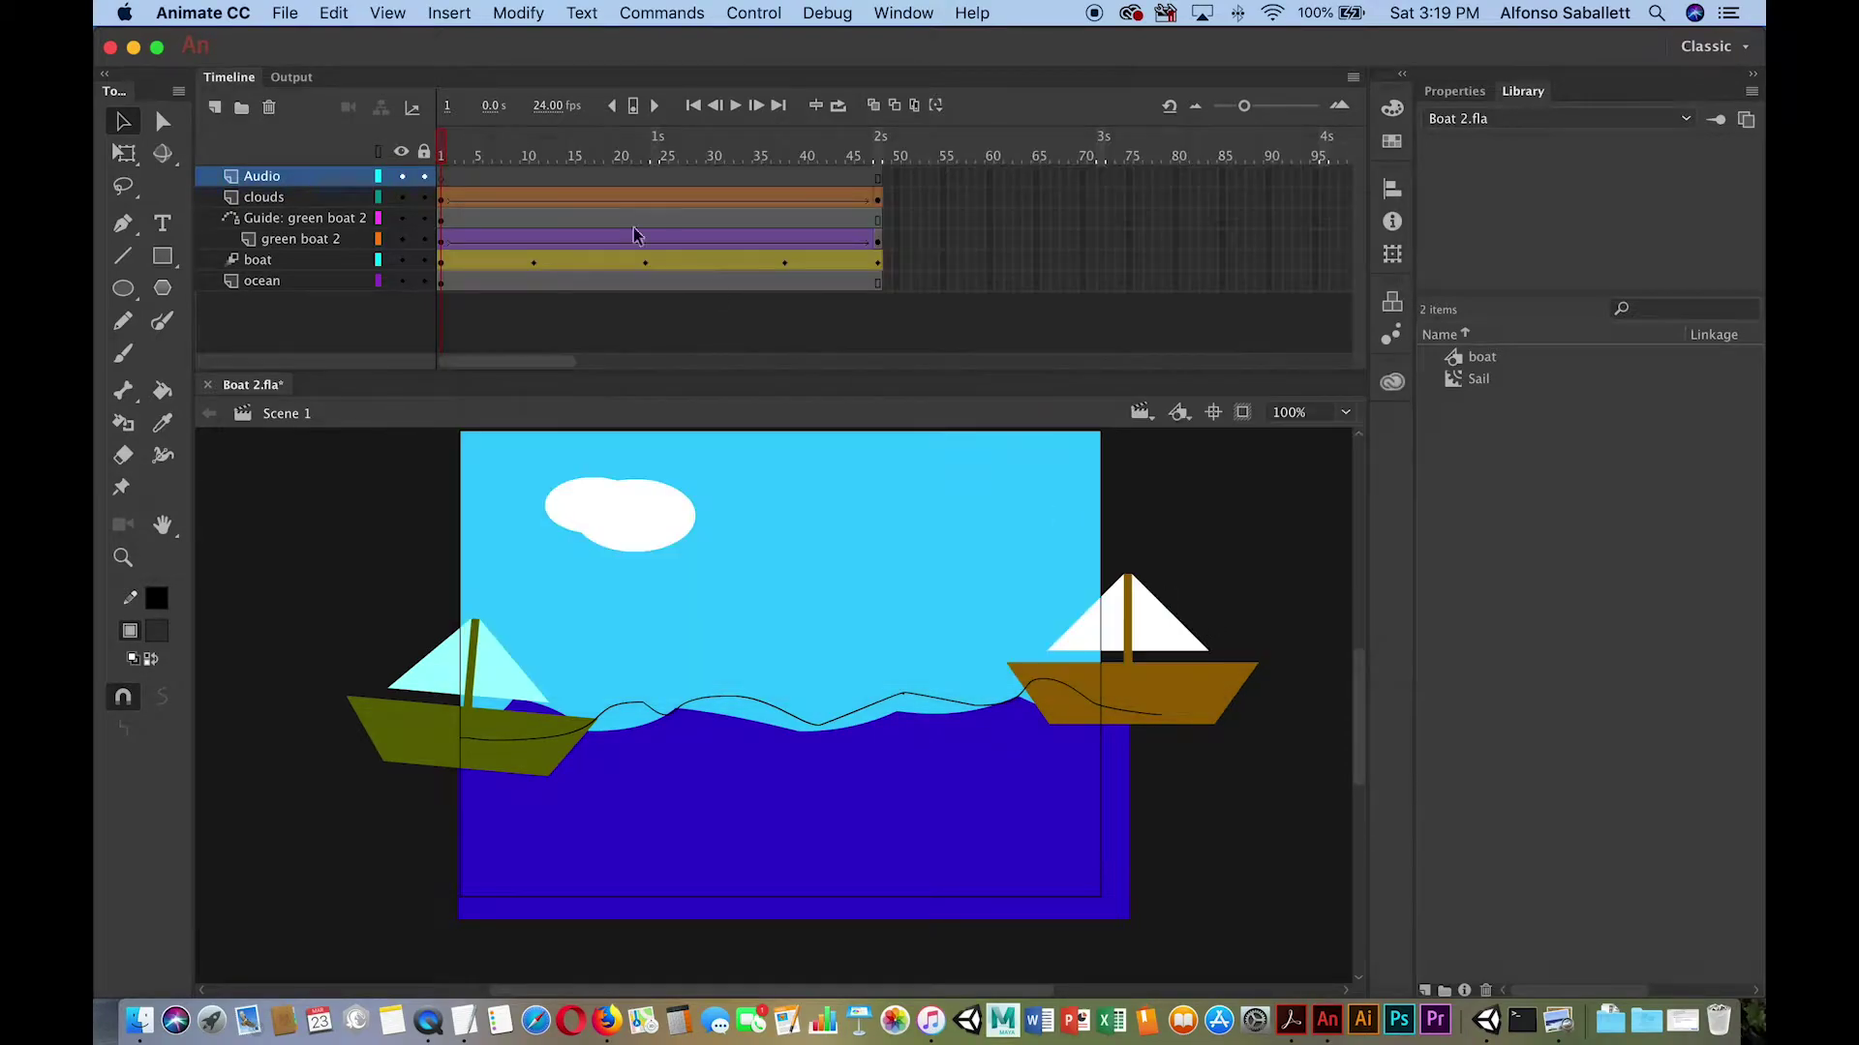
# Import SEASHORE.wav from the Animate 3 folder in Mult 101 to the stage, using the WAV Sound file type.
pyautogui.click(284, 13)
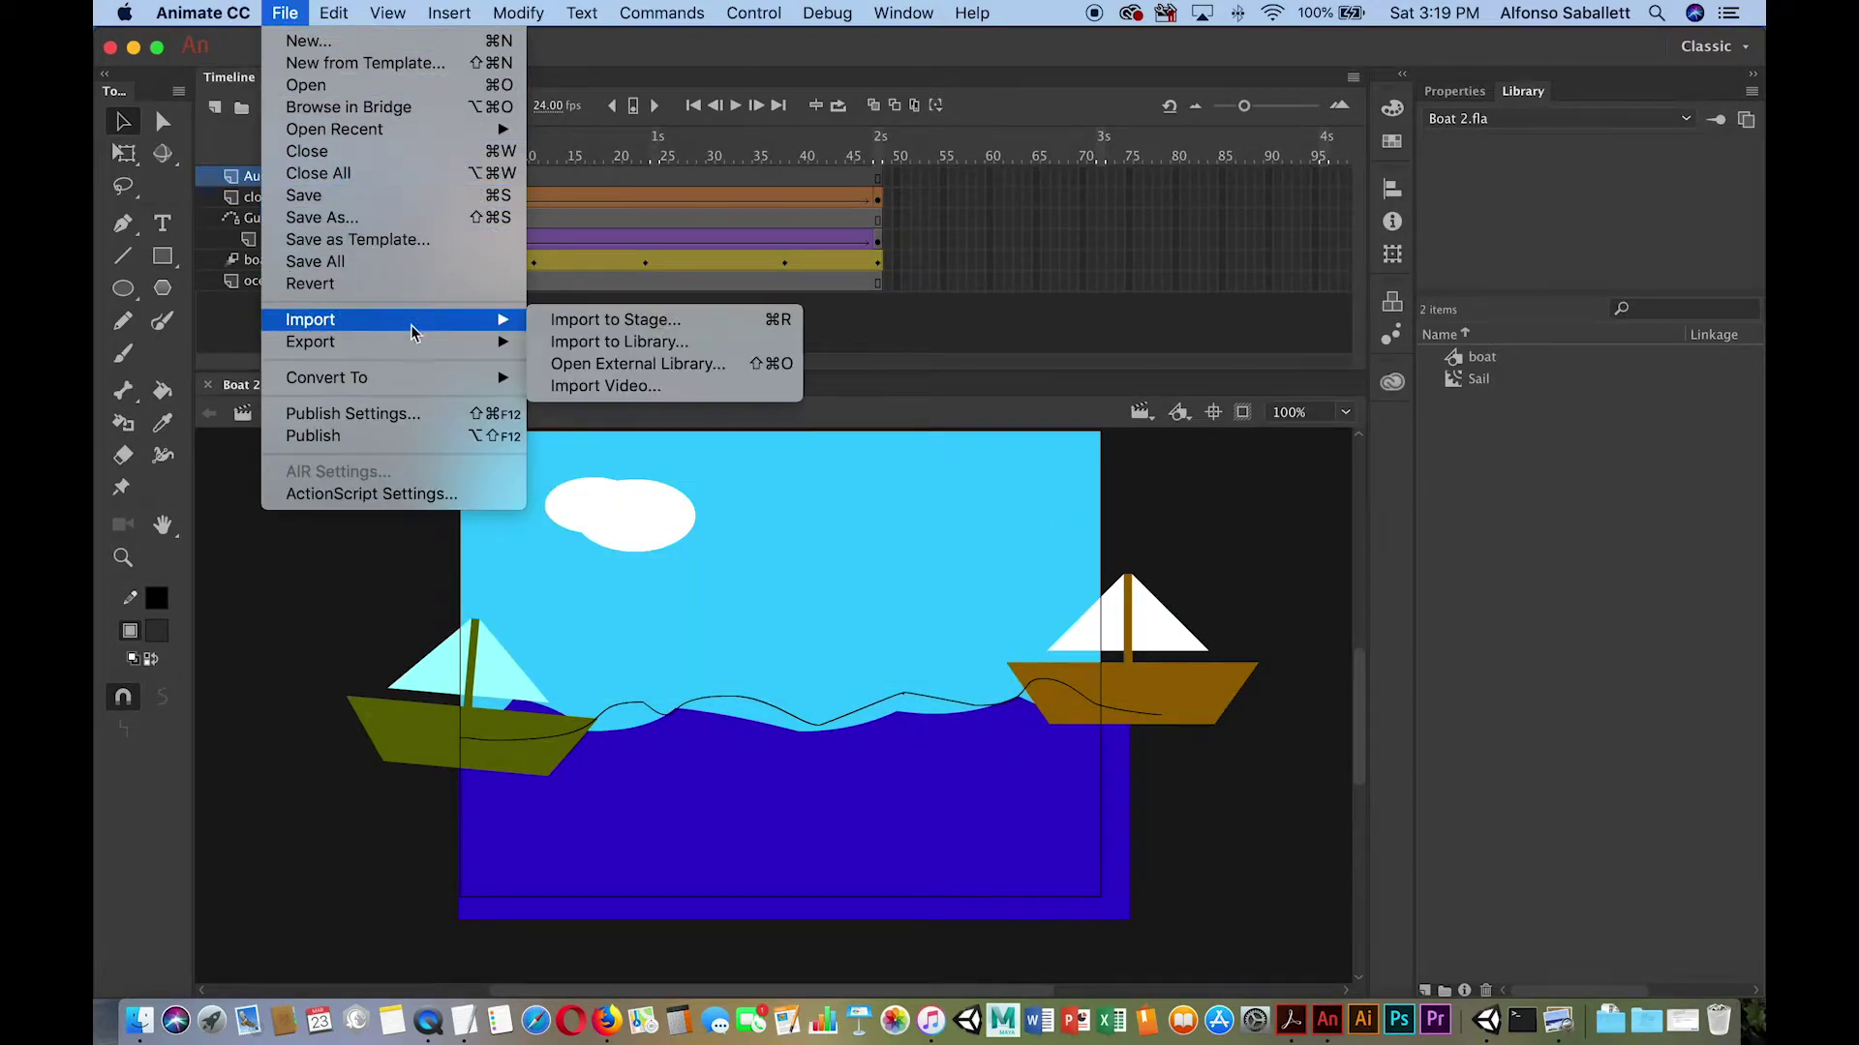
pyautogui.click(562, 324)
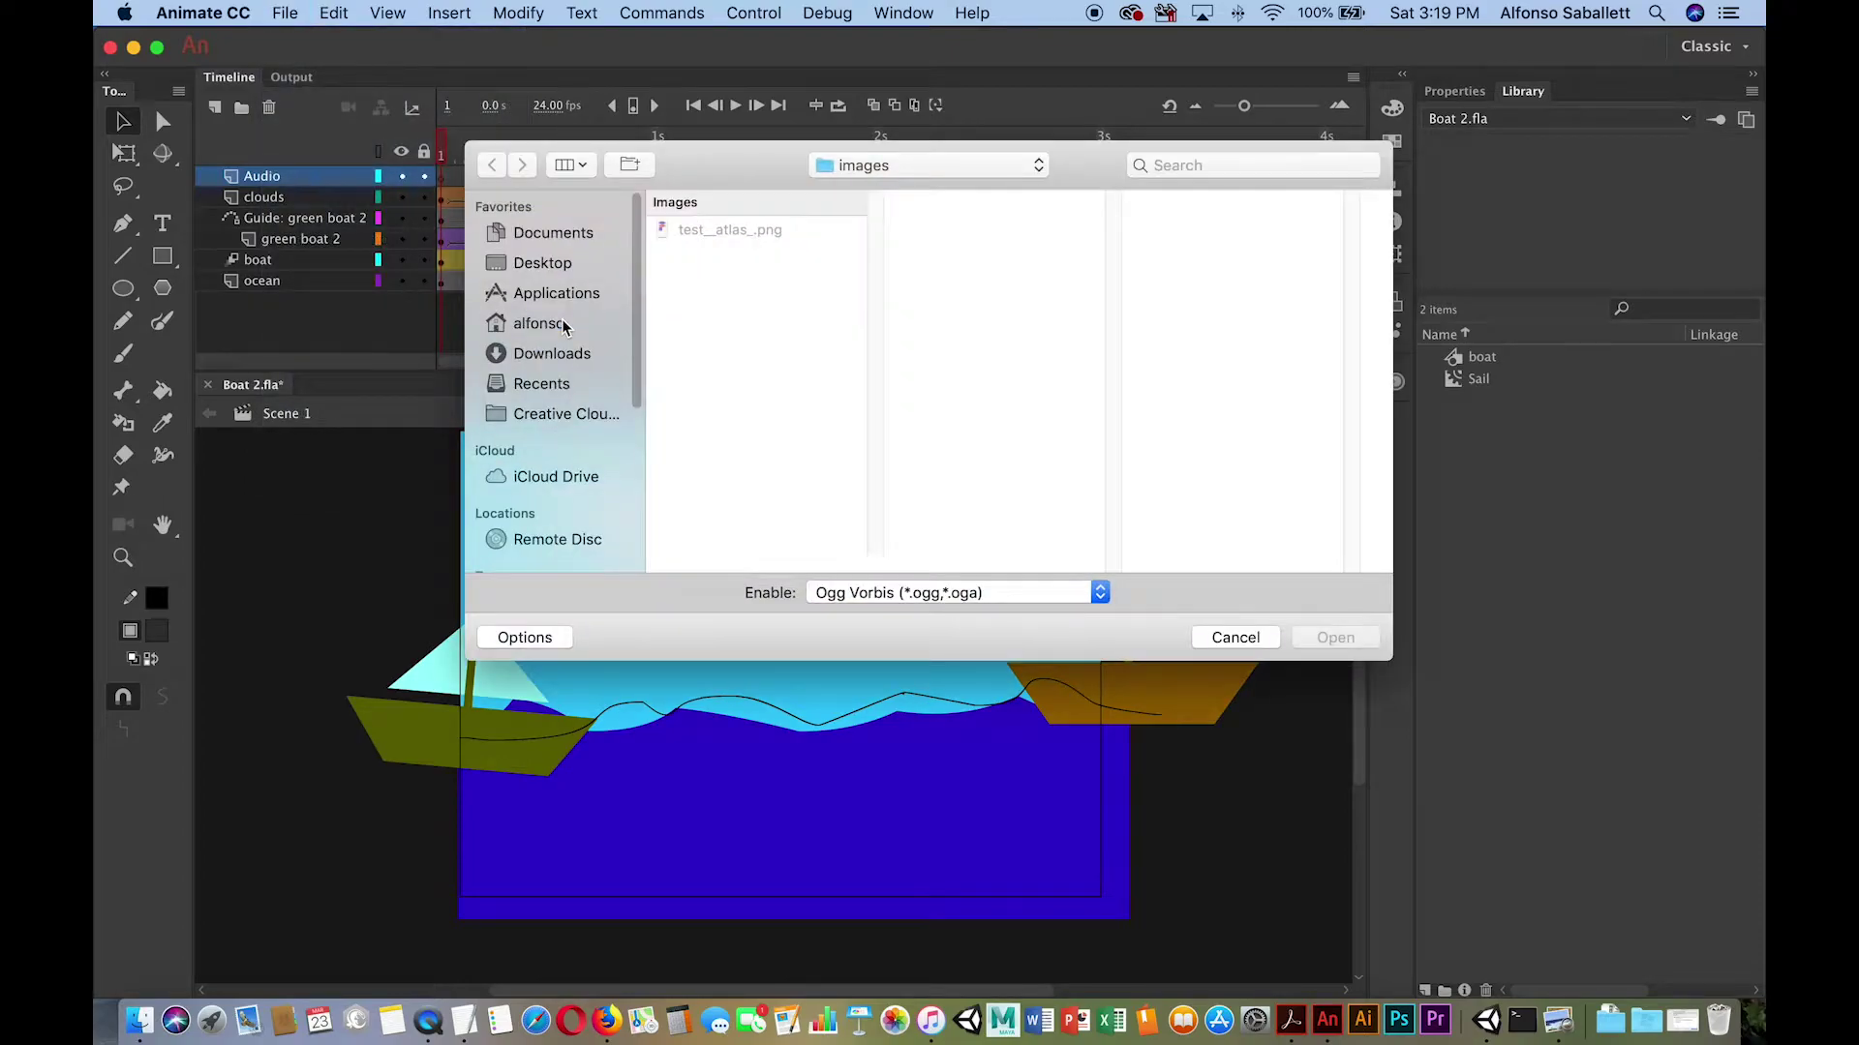
pyautogui.click(850, 167)
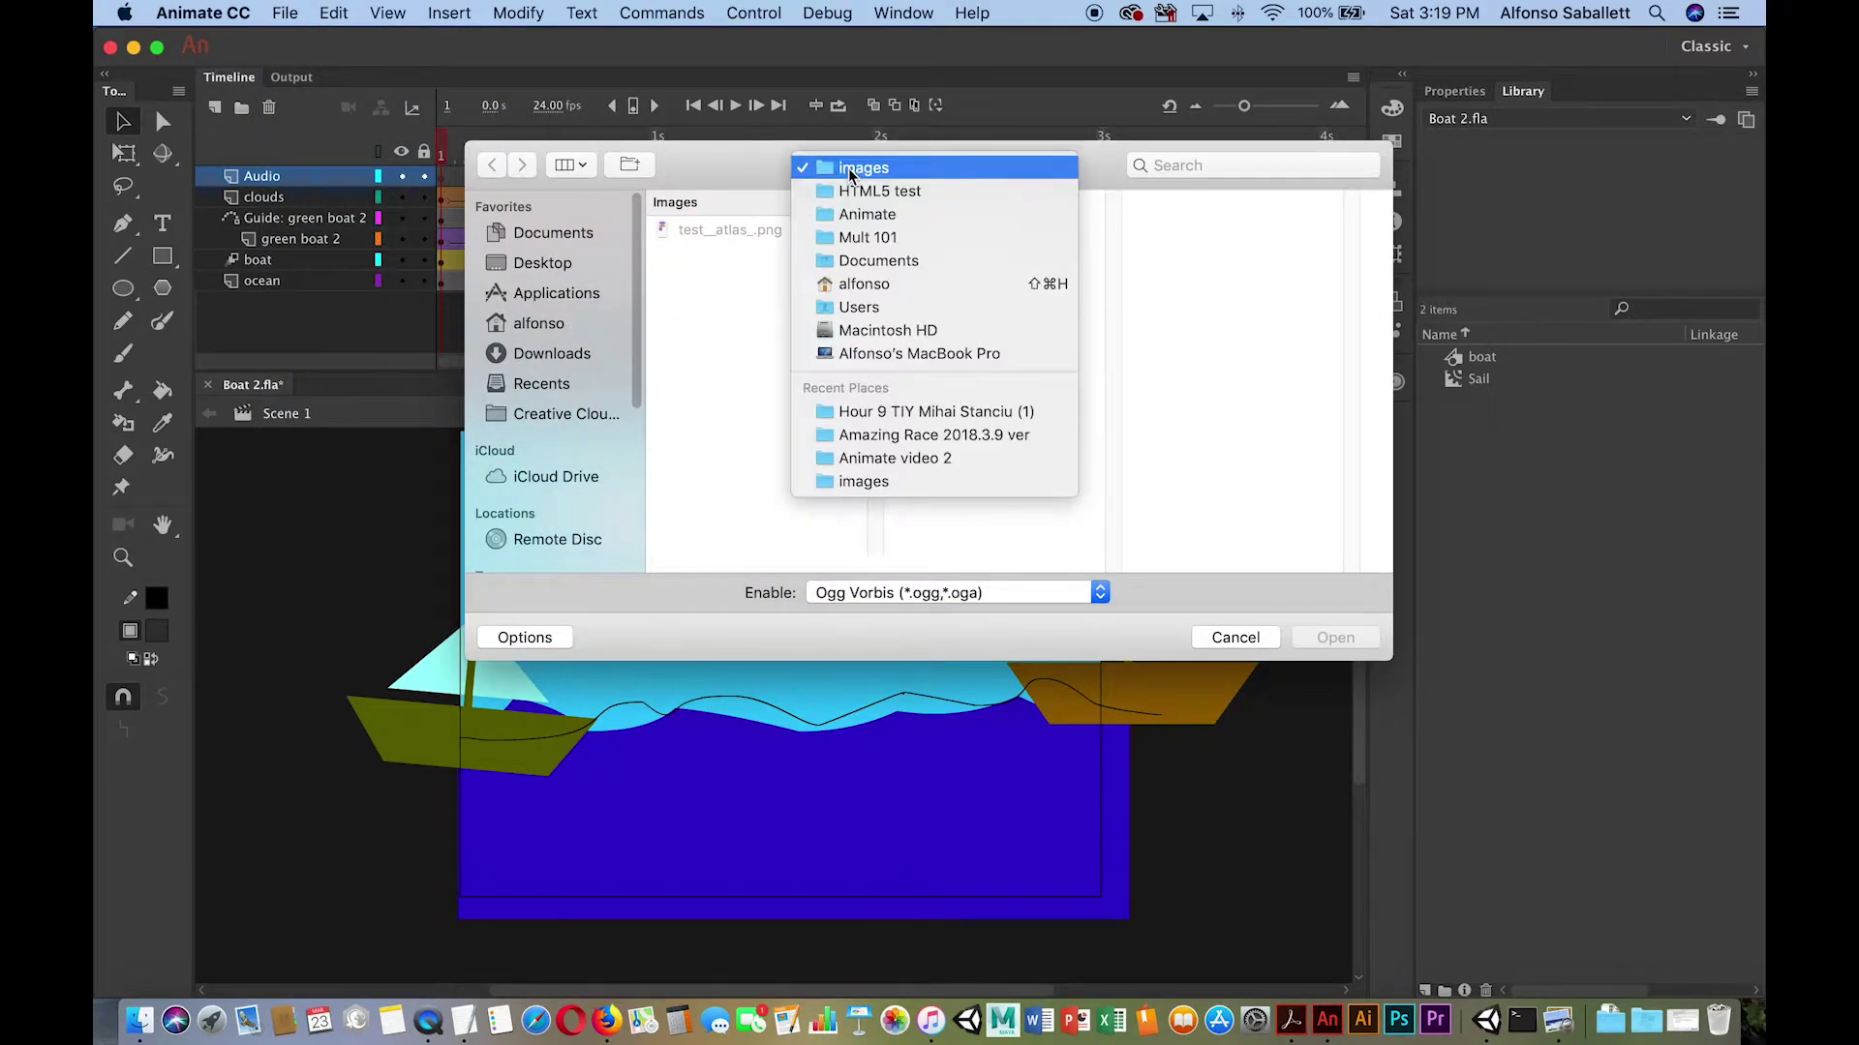
pyautogui.click(833, 242)
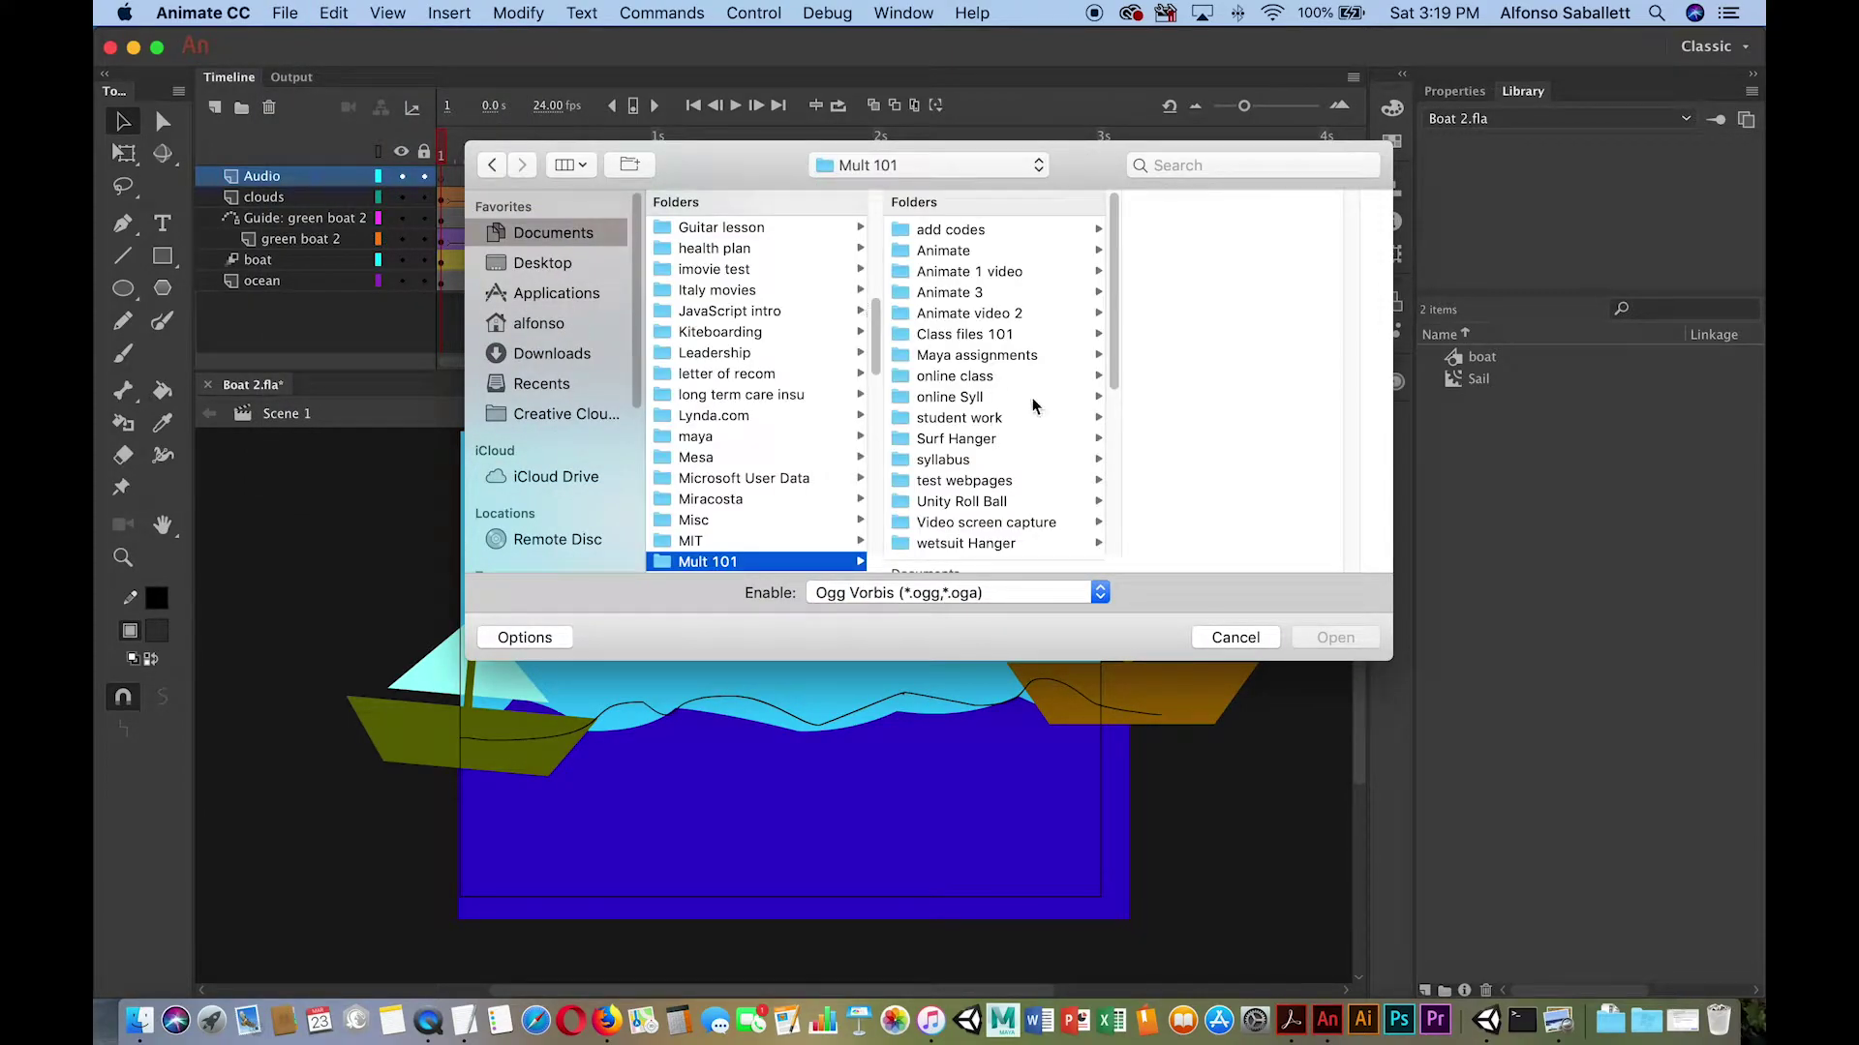
pyautogui.click(919, 293)
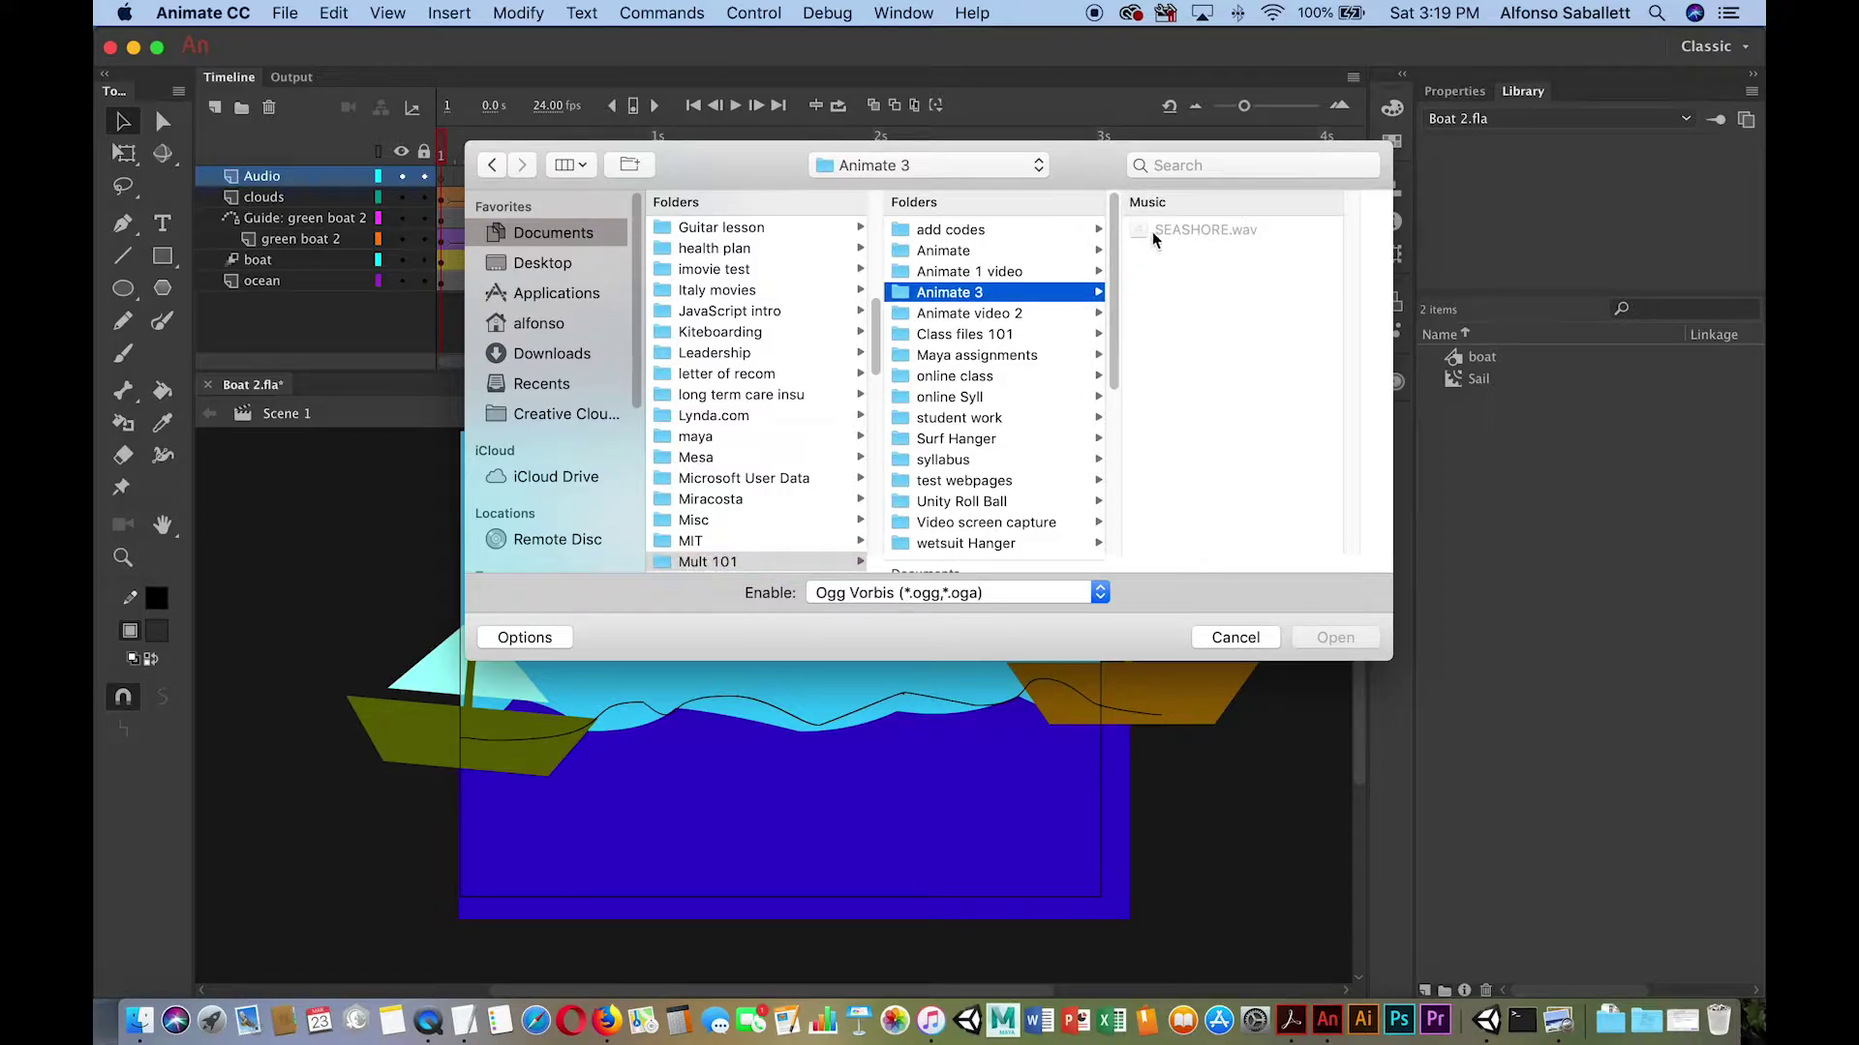
pyautogui.click(1064, 592)
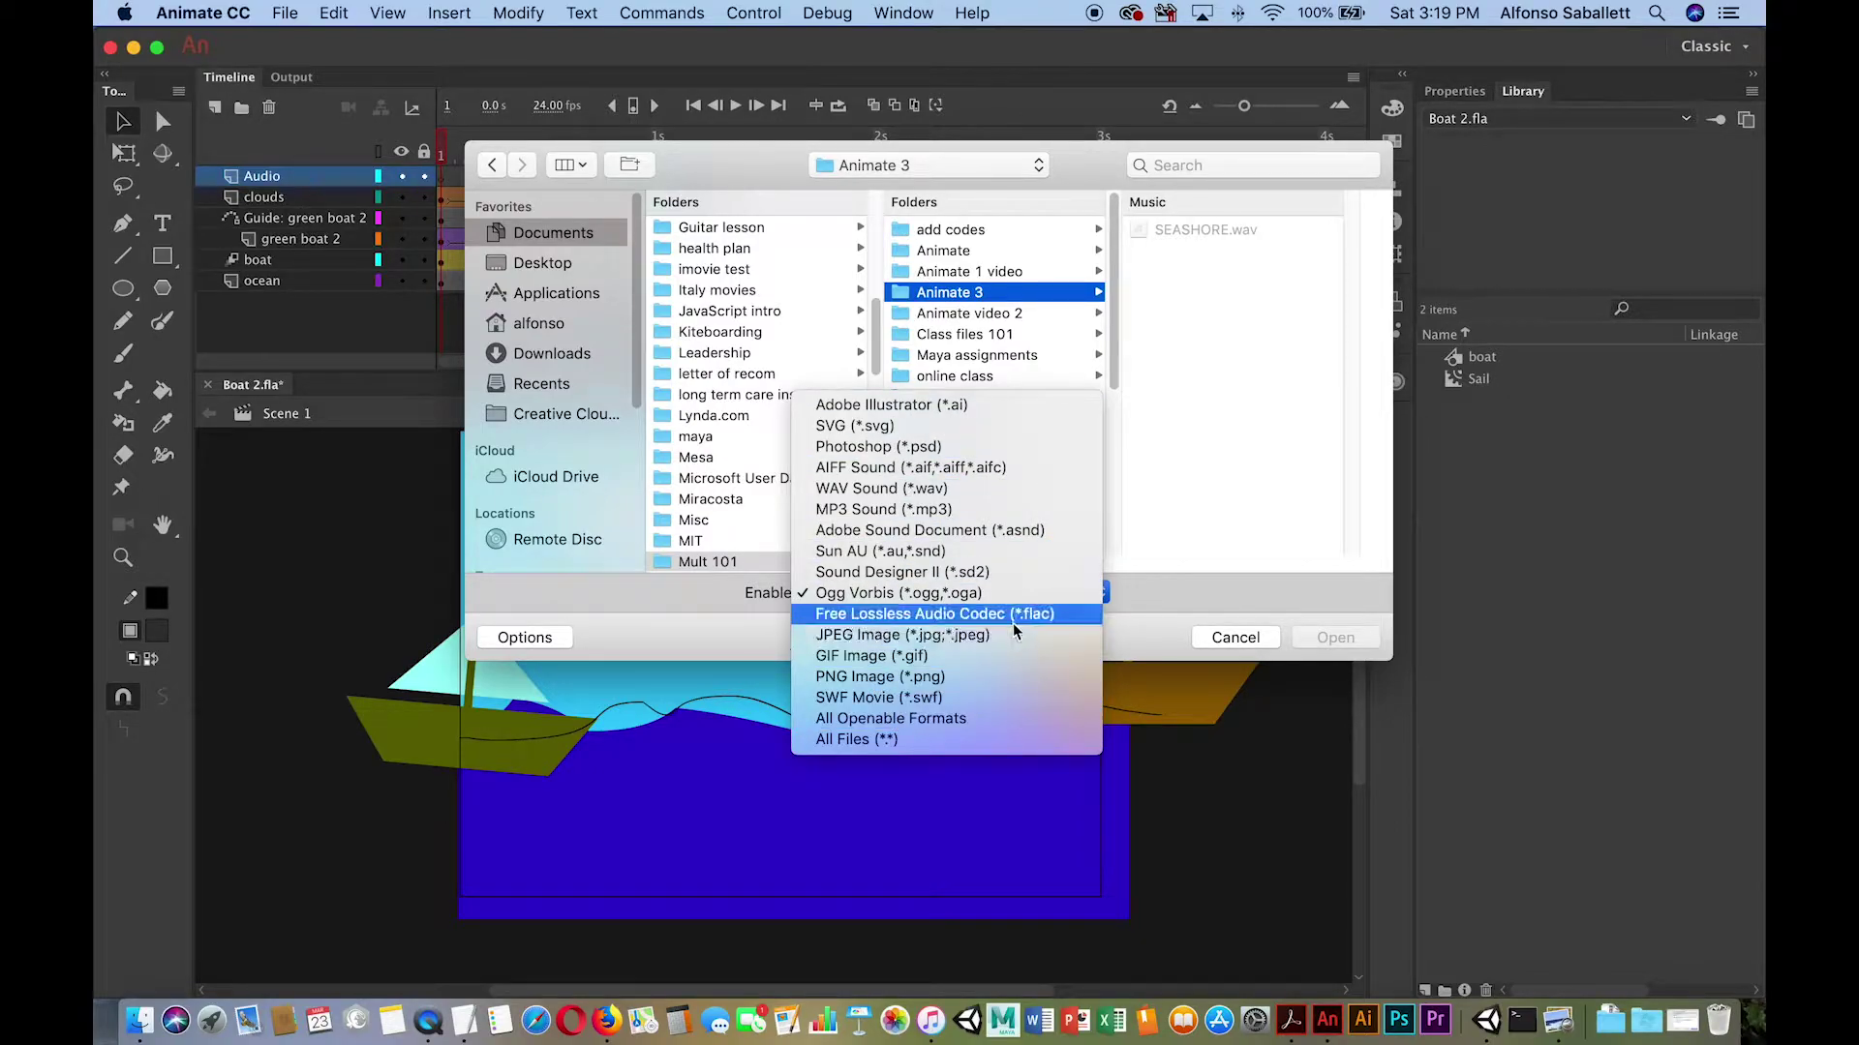
pyautogui.click(888, 492)
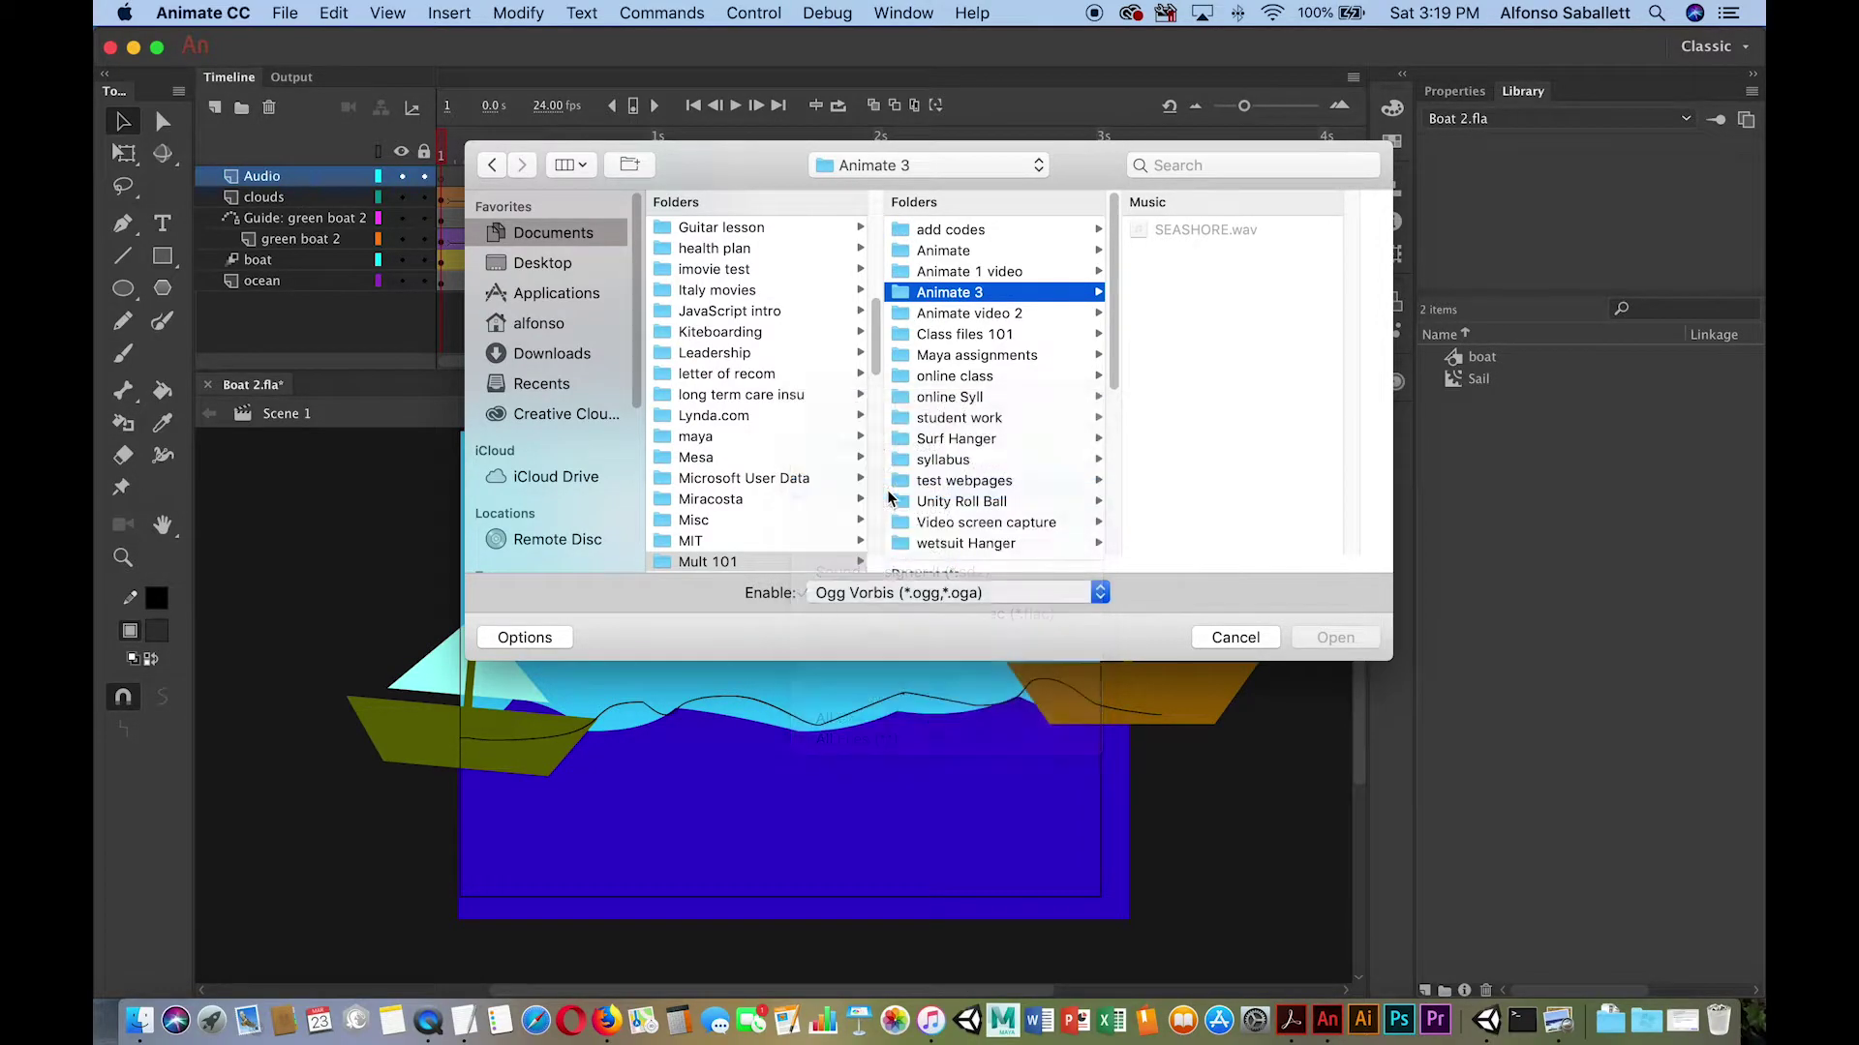
pyautogui.click(1174, 232)
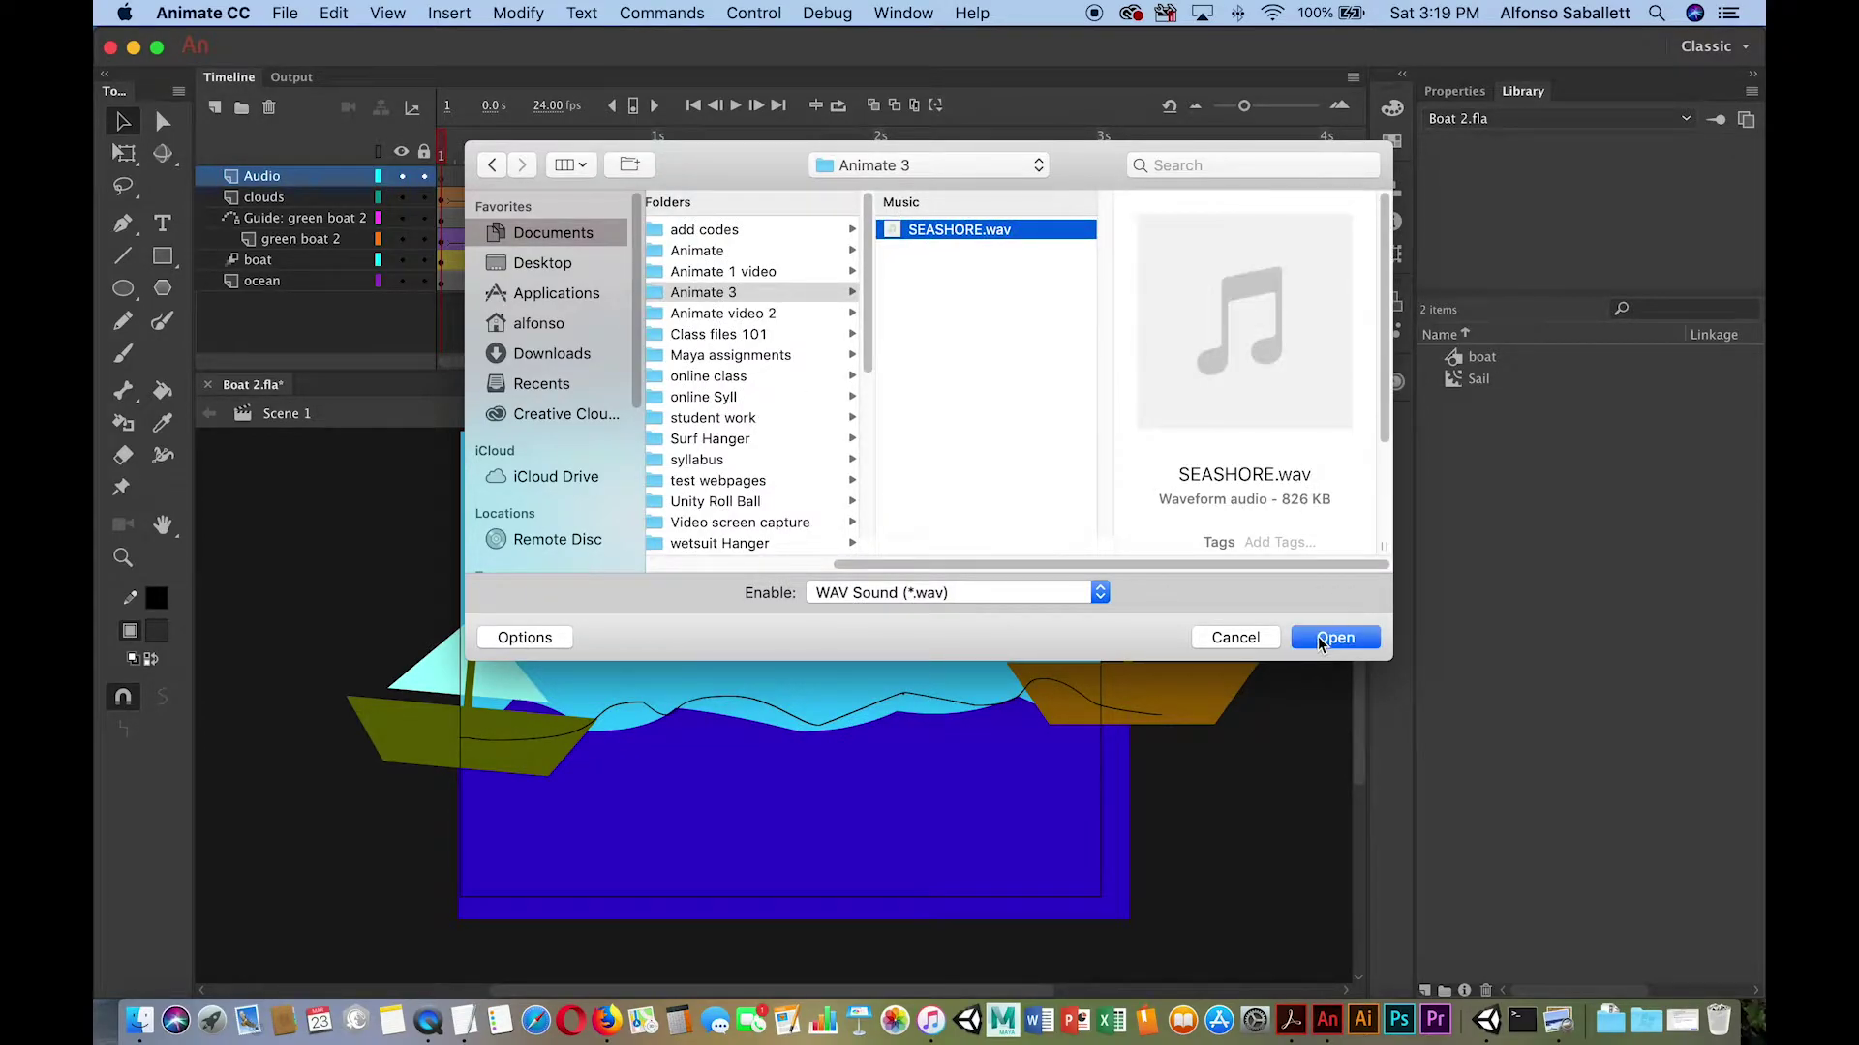
pyautogui.click(1319, 638)
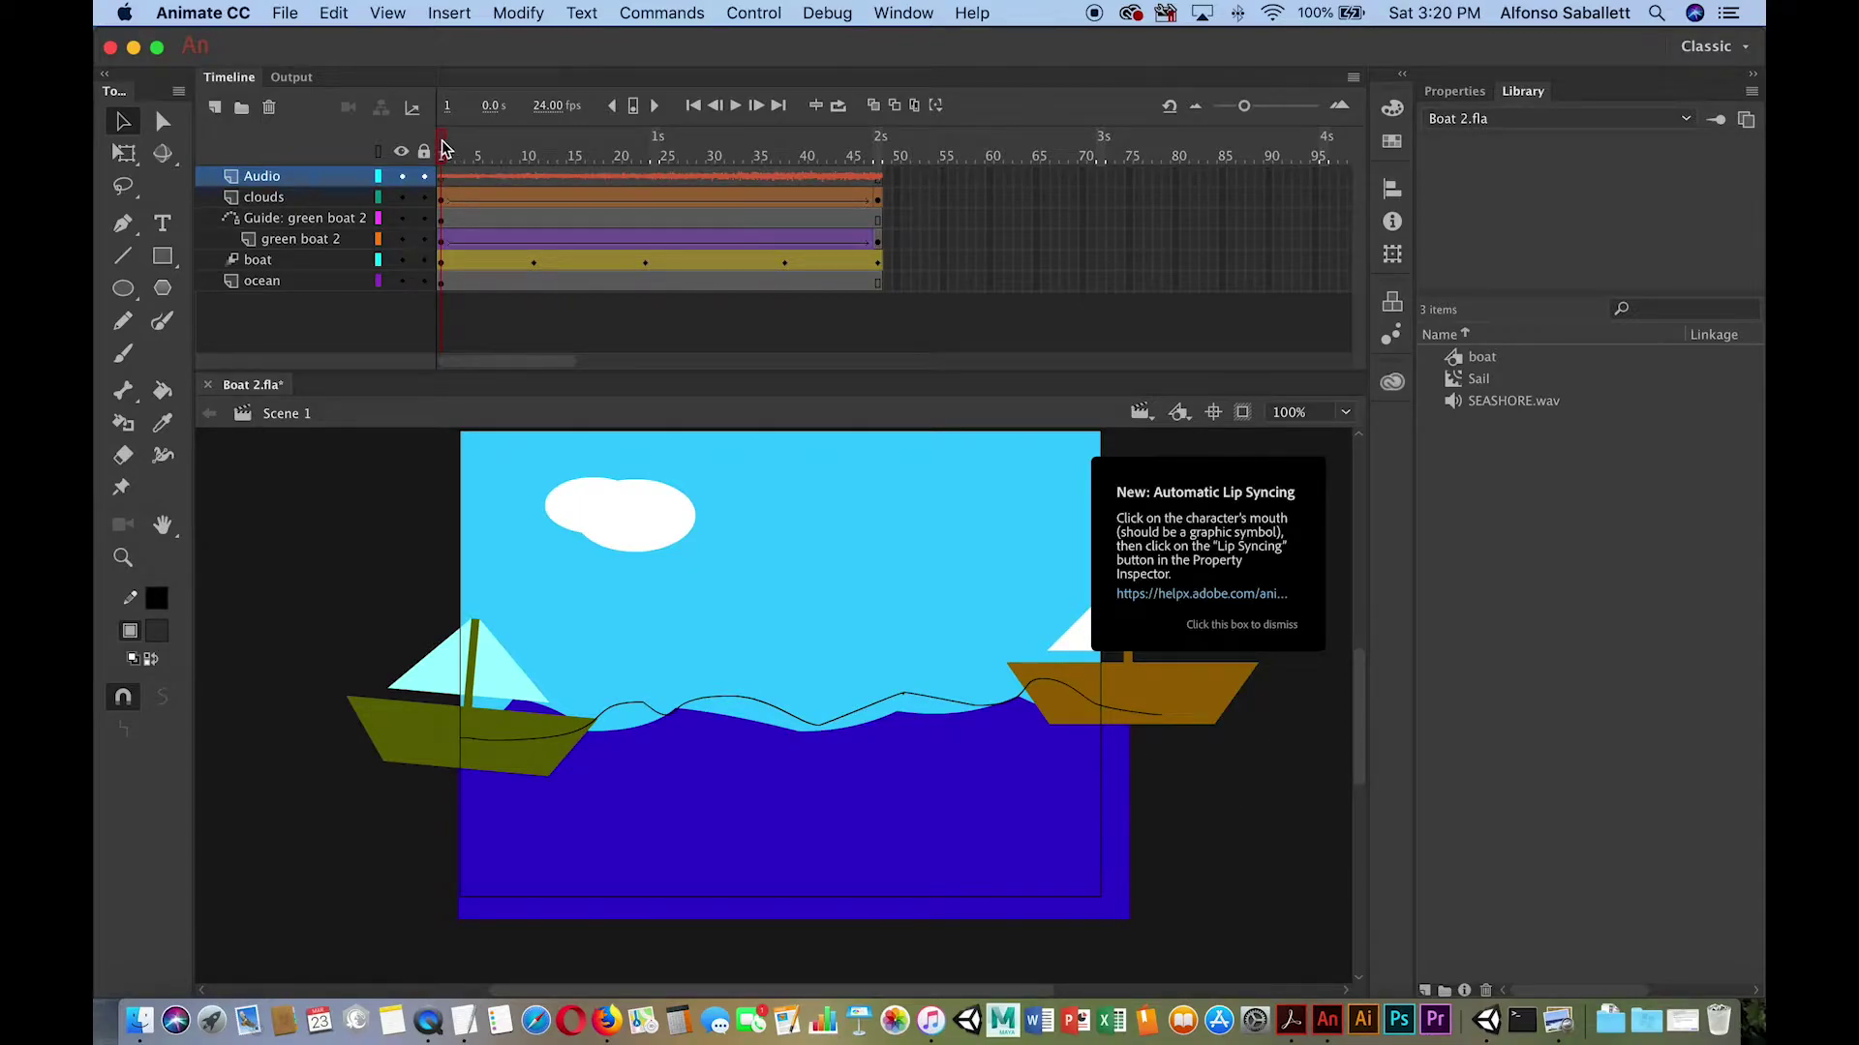
# Scrub the first frames, test the movie to check the animation with its sound, and close the preview.
pyautogui.moveTo(444, 147); pyautogui.dragTo(567, 159)
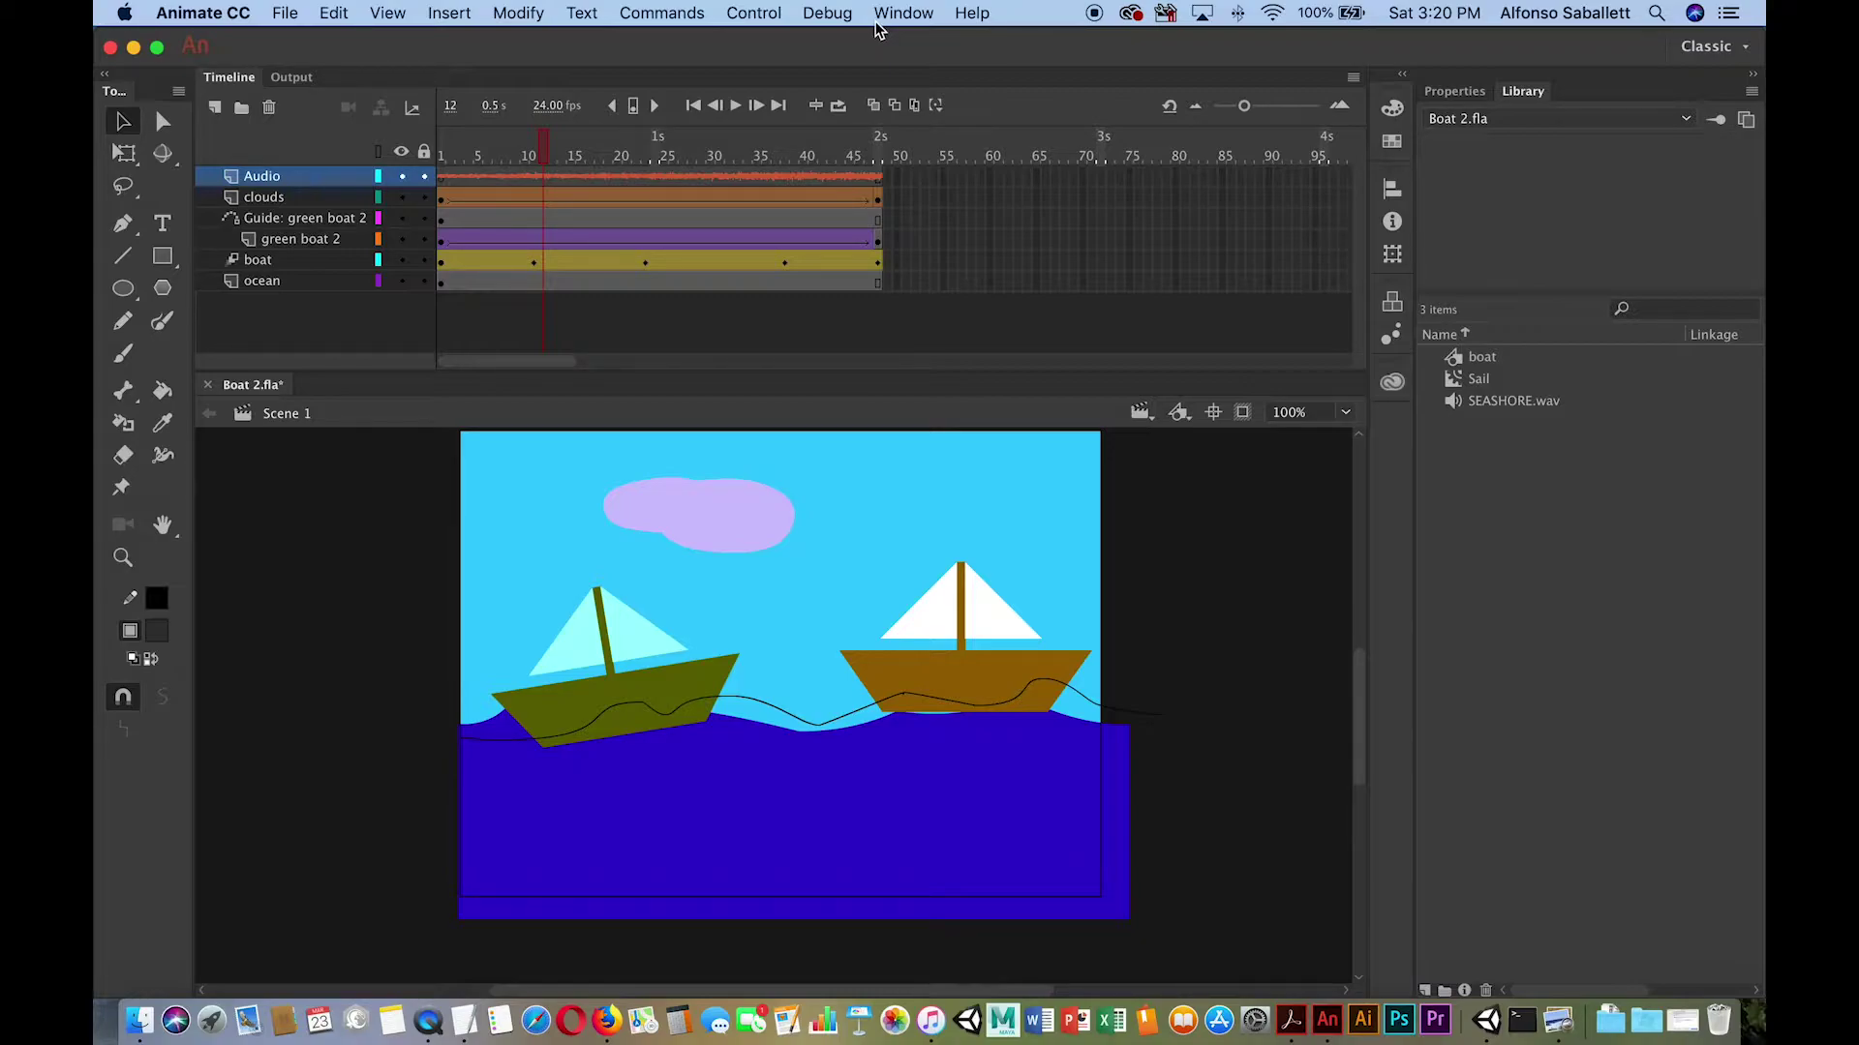
pyautogui.press('super+Return')
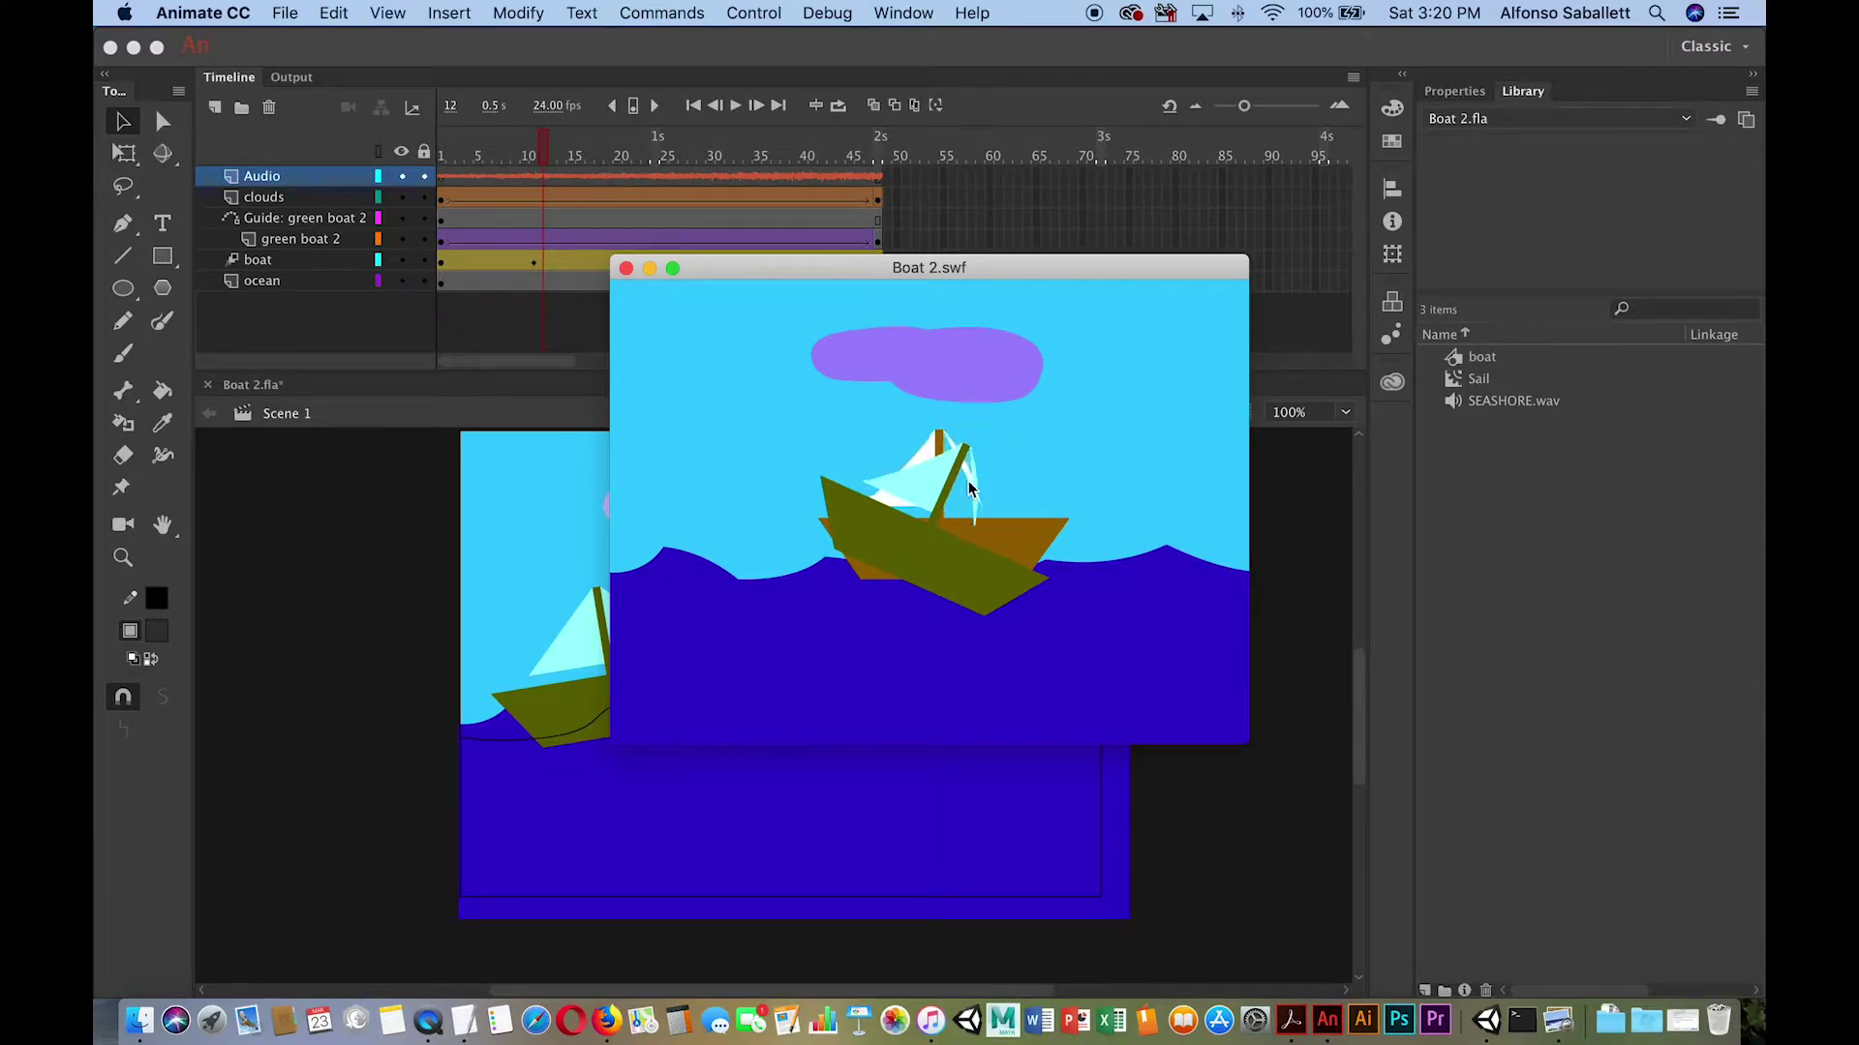
pyautogui.click(629, 272)
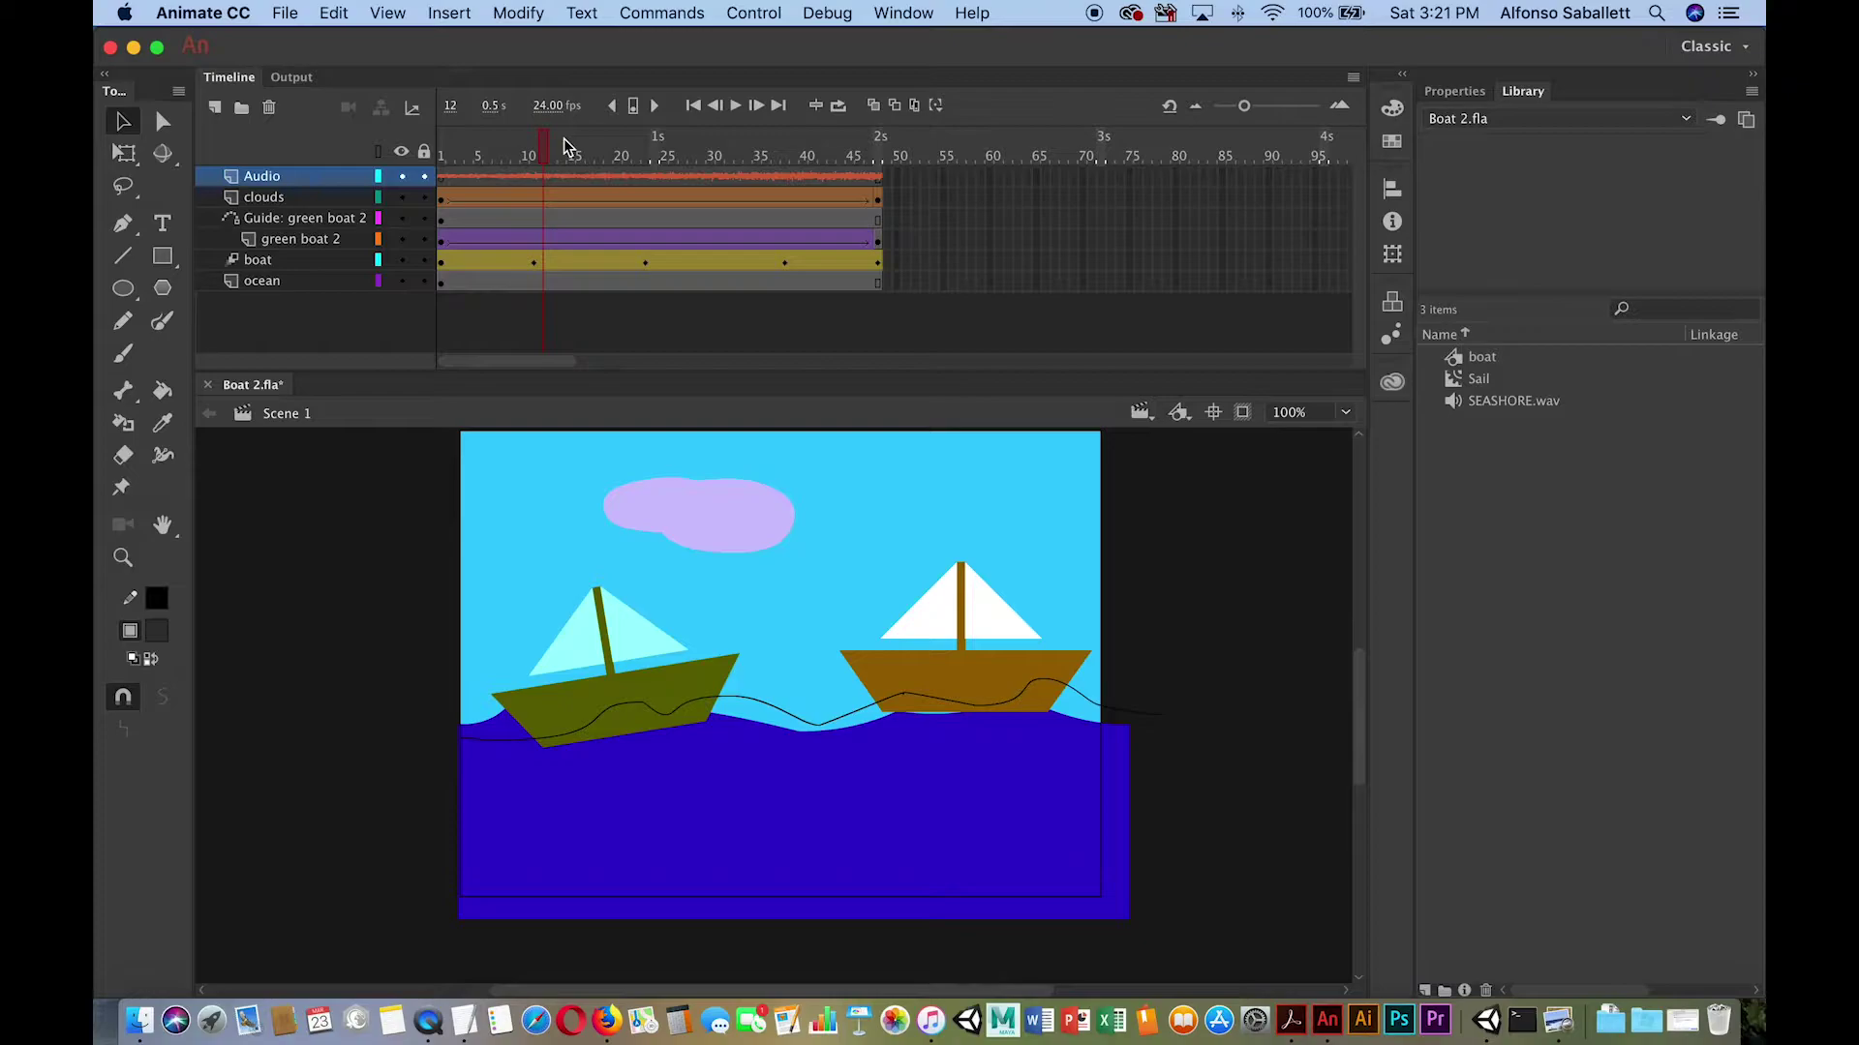
# Set the sync of the SEASHORE.wav sound on the Audio layer to Stream.
pyautogui.click(579, 178)
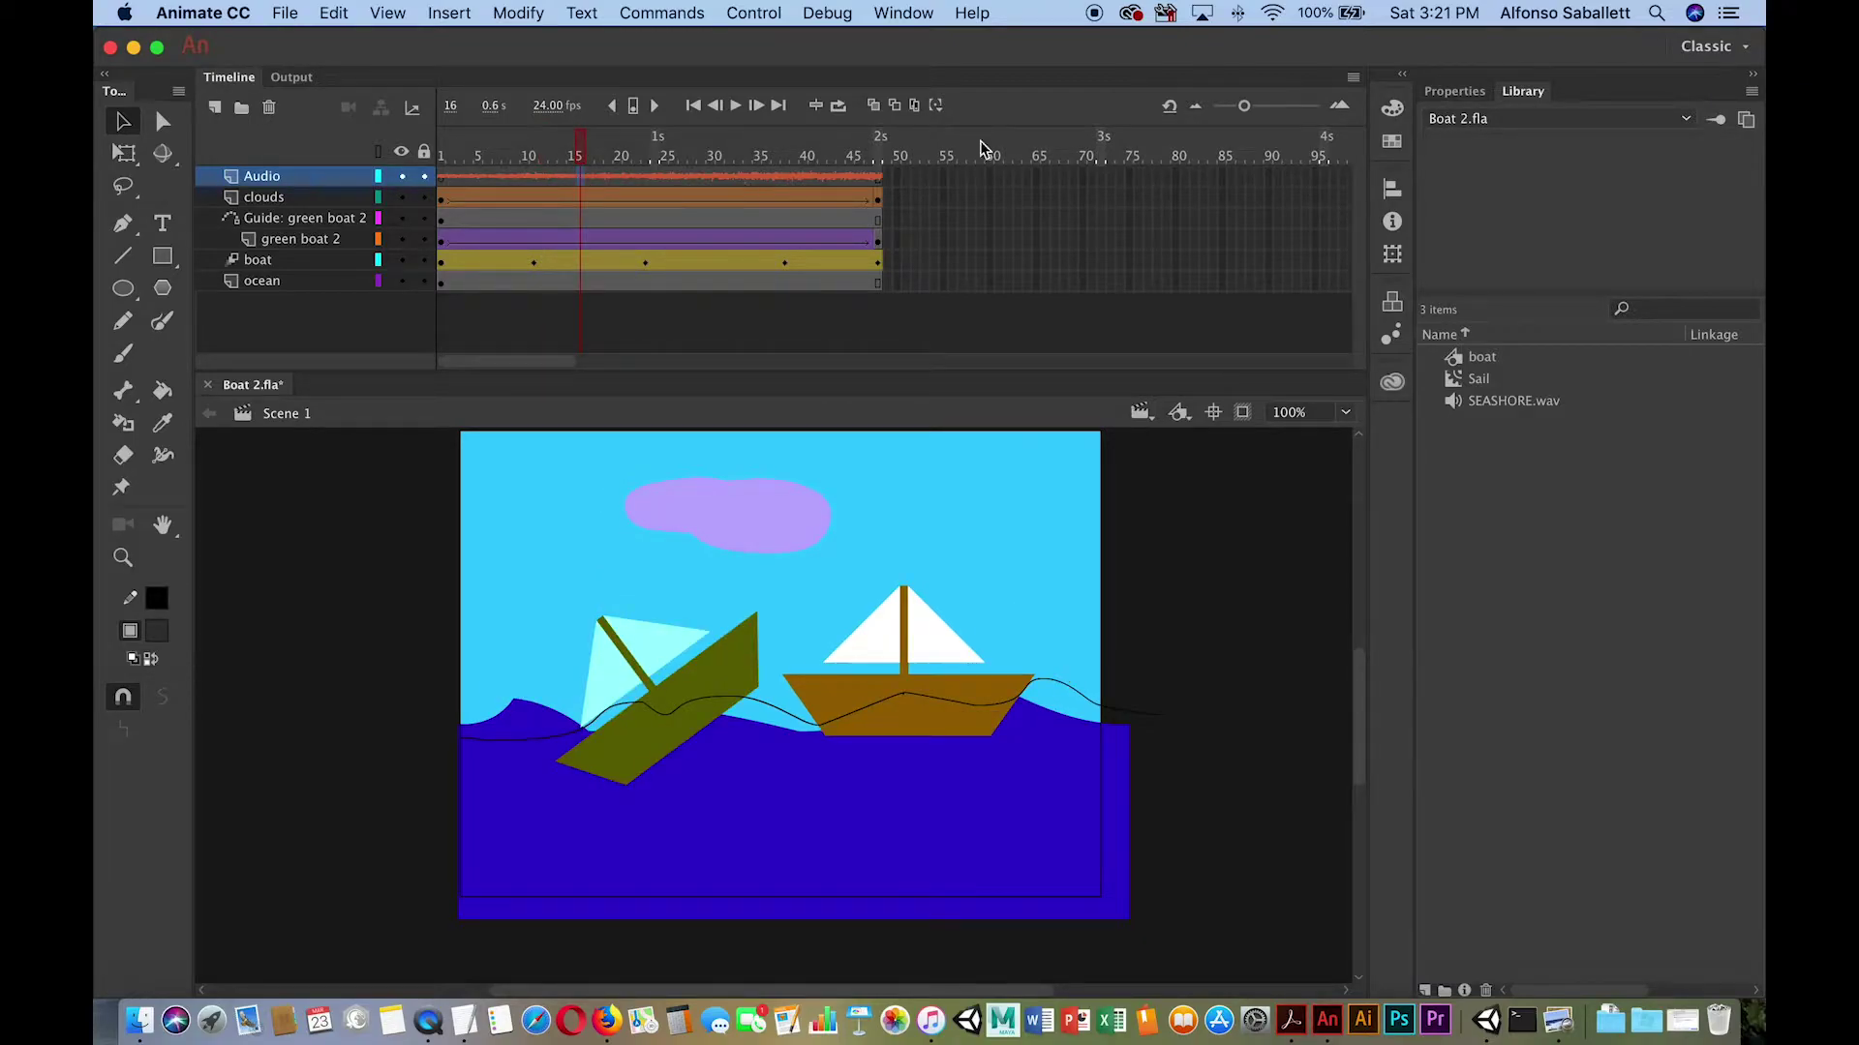
pyautogui.click(1448, 90)
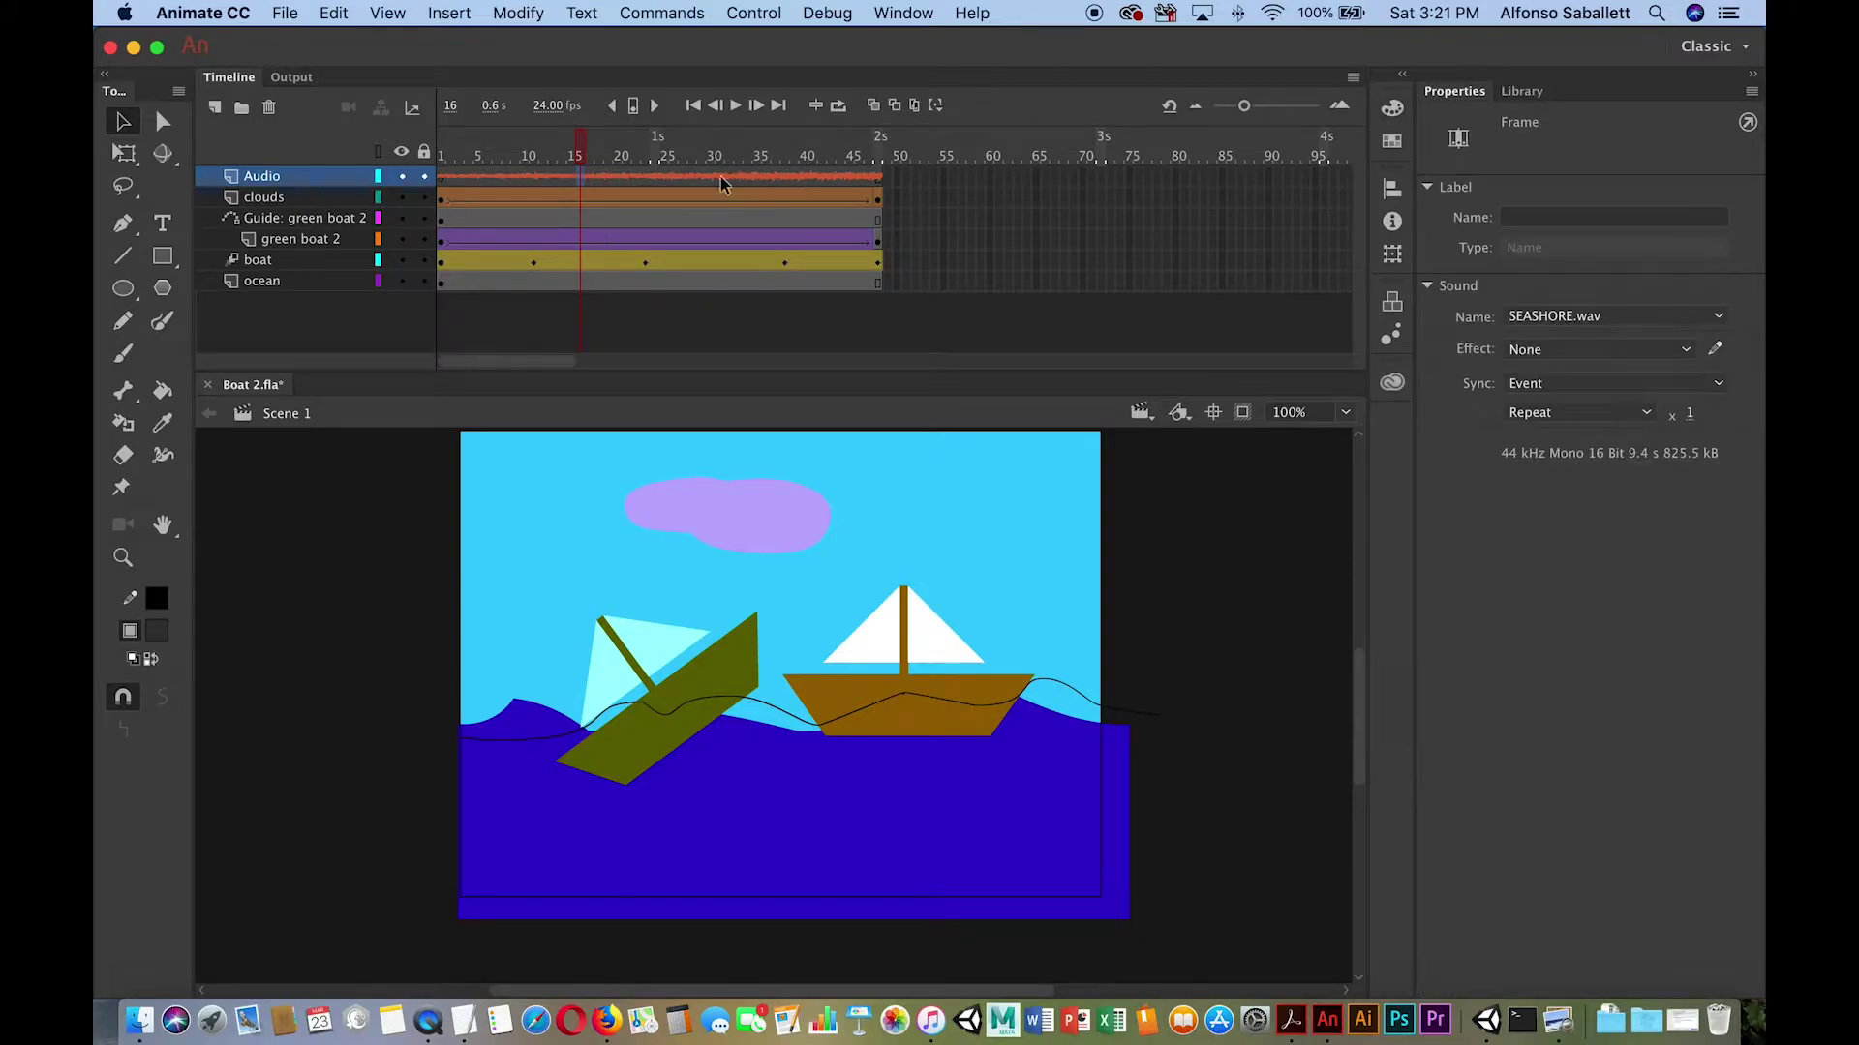
pyautogui.click(603, 178)
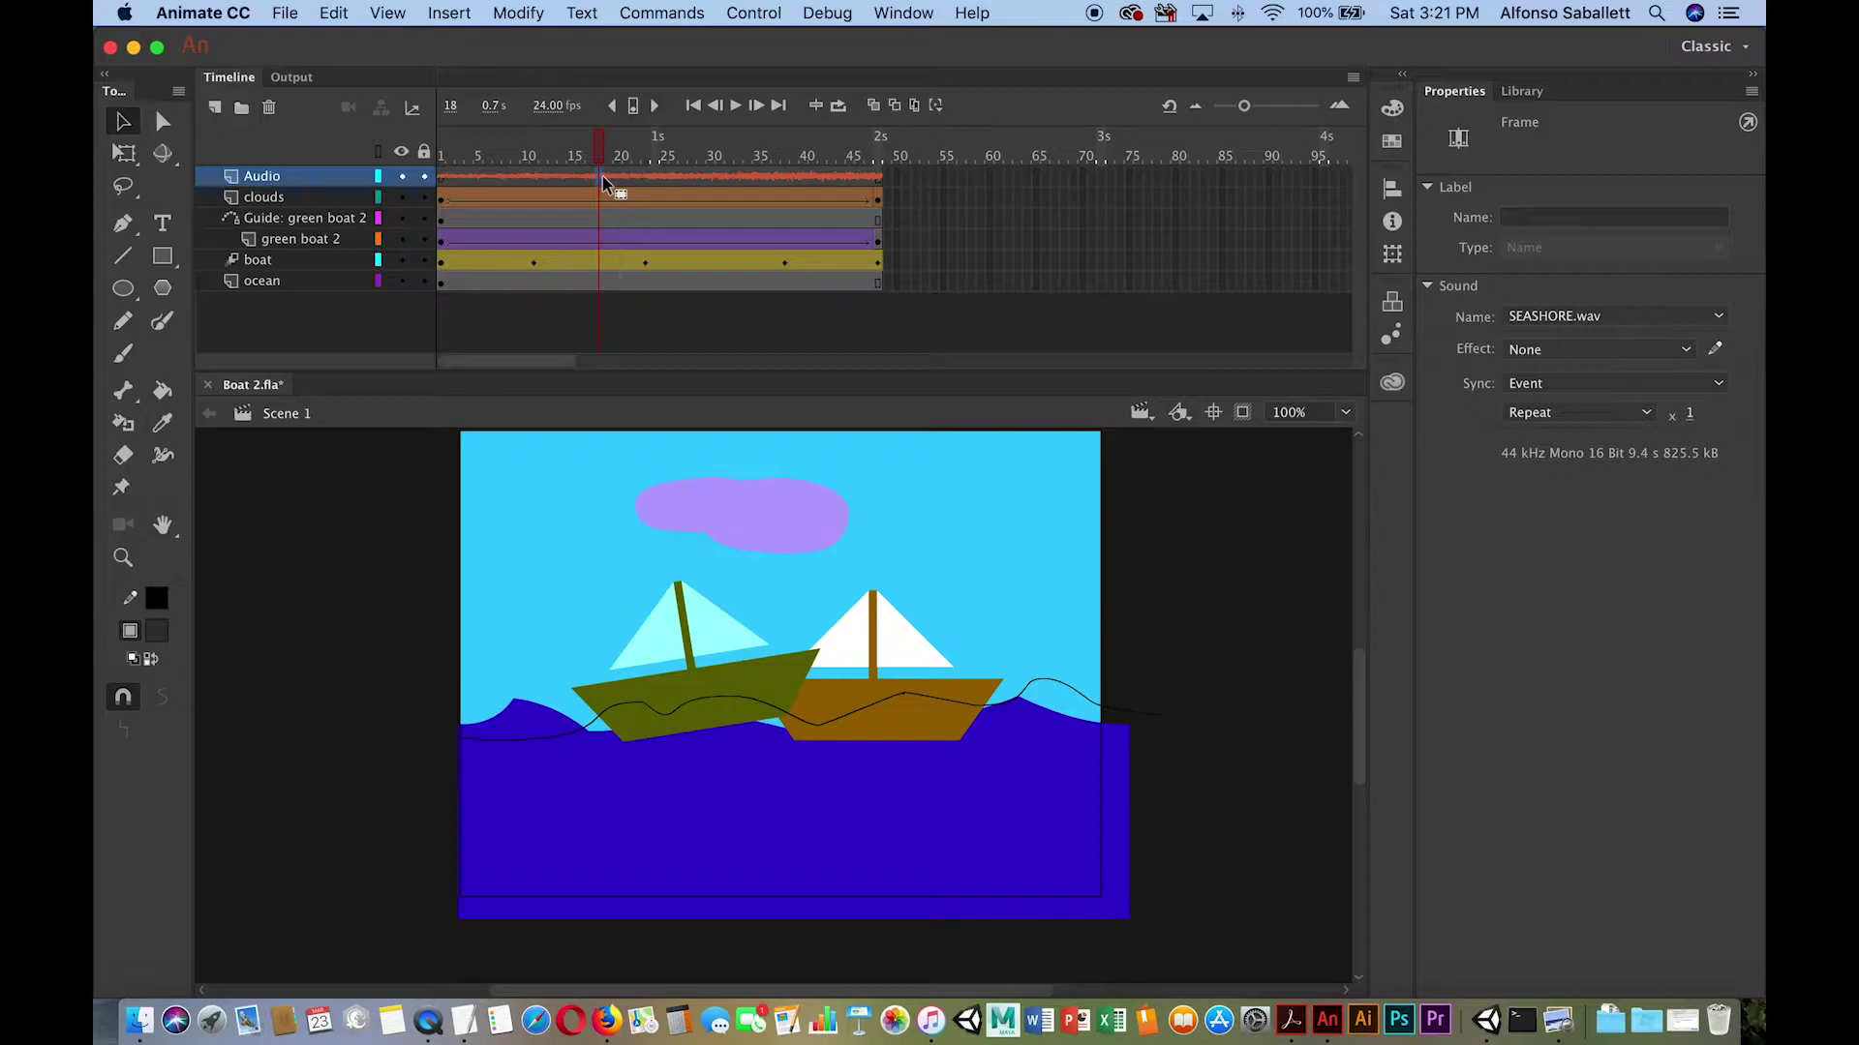
pyautogui.click(1538, 352)
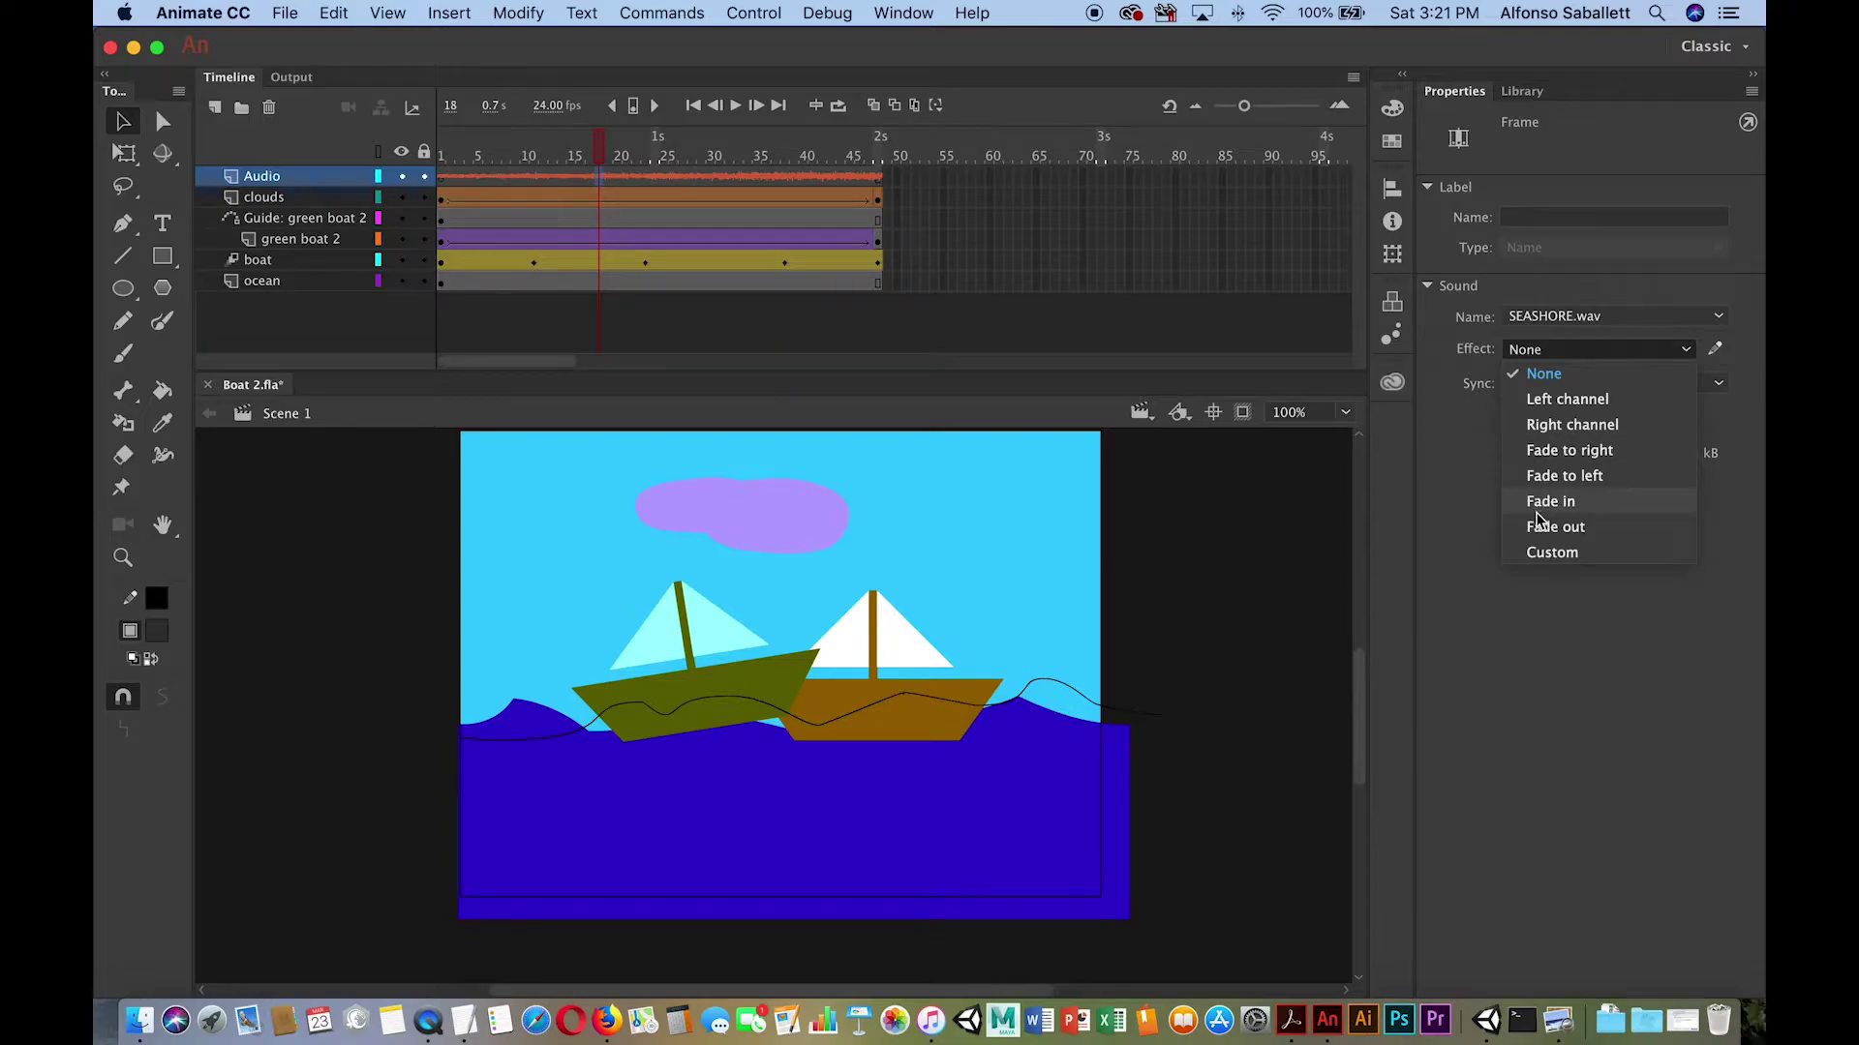
pyautogui.click(1432, 345)
pyautogui.click(1595, 391)
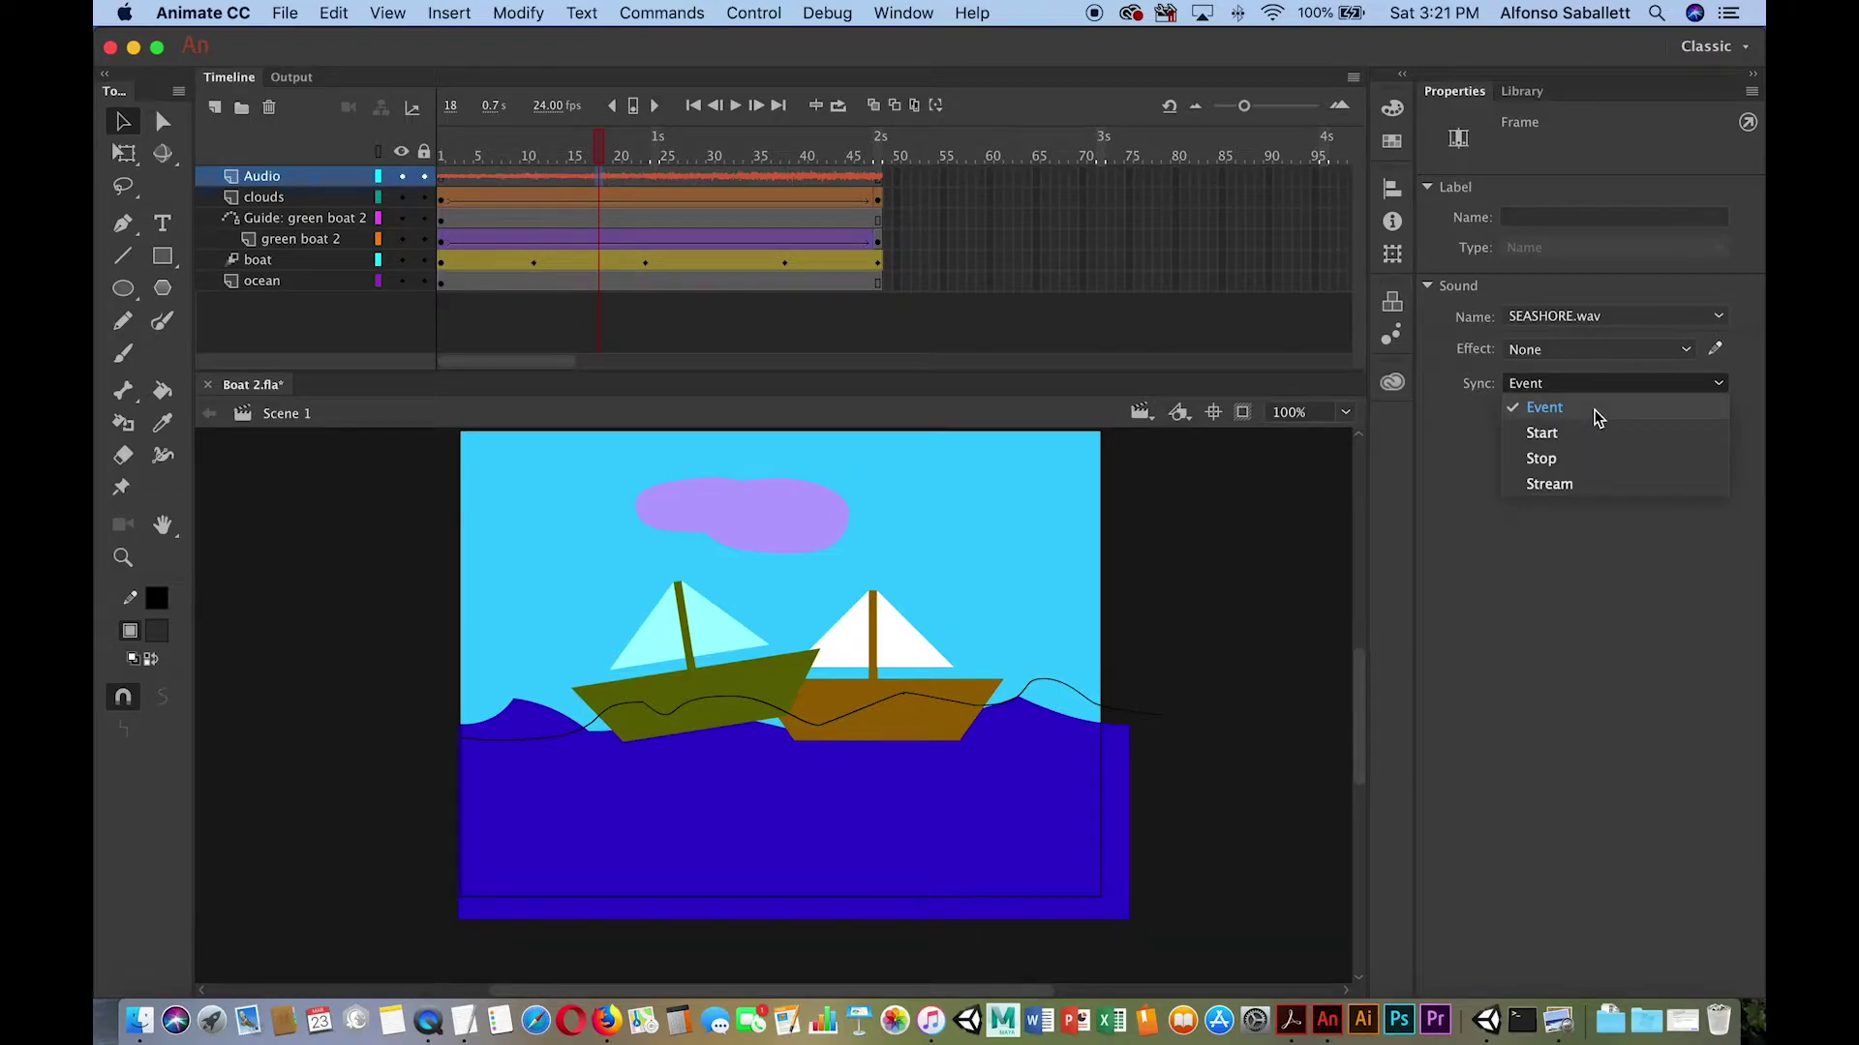
pyautogui.click(1550, 484)
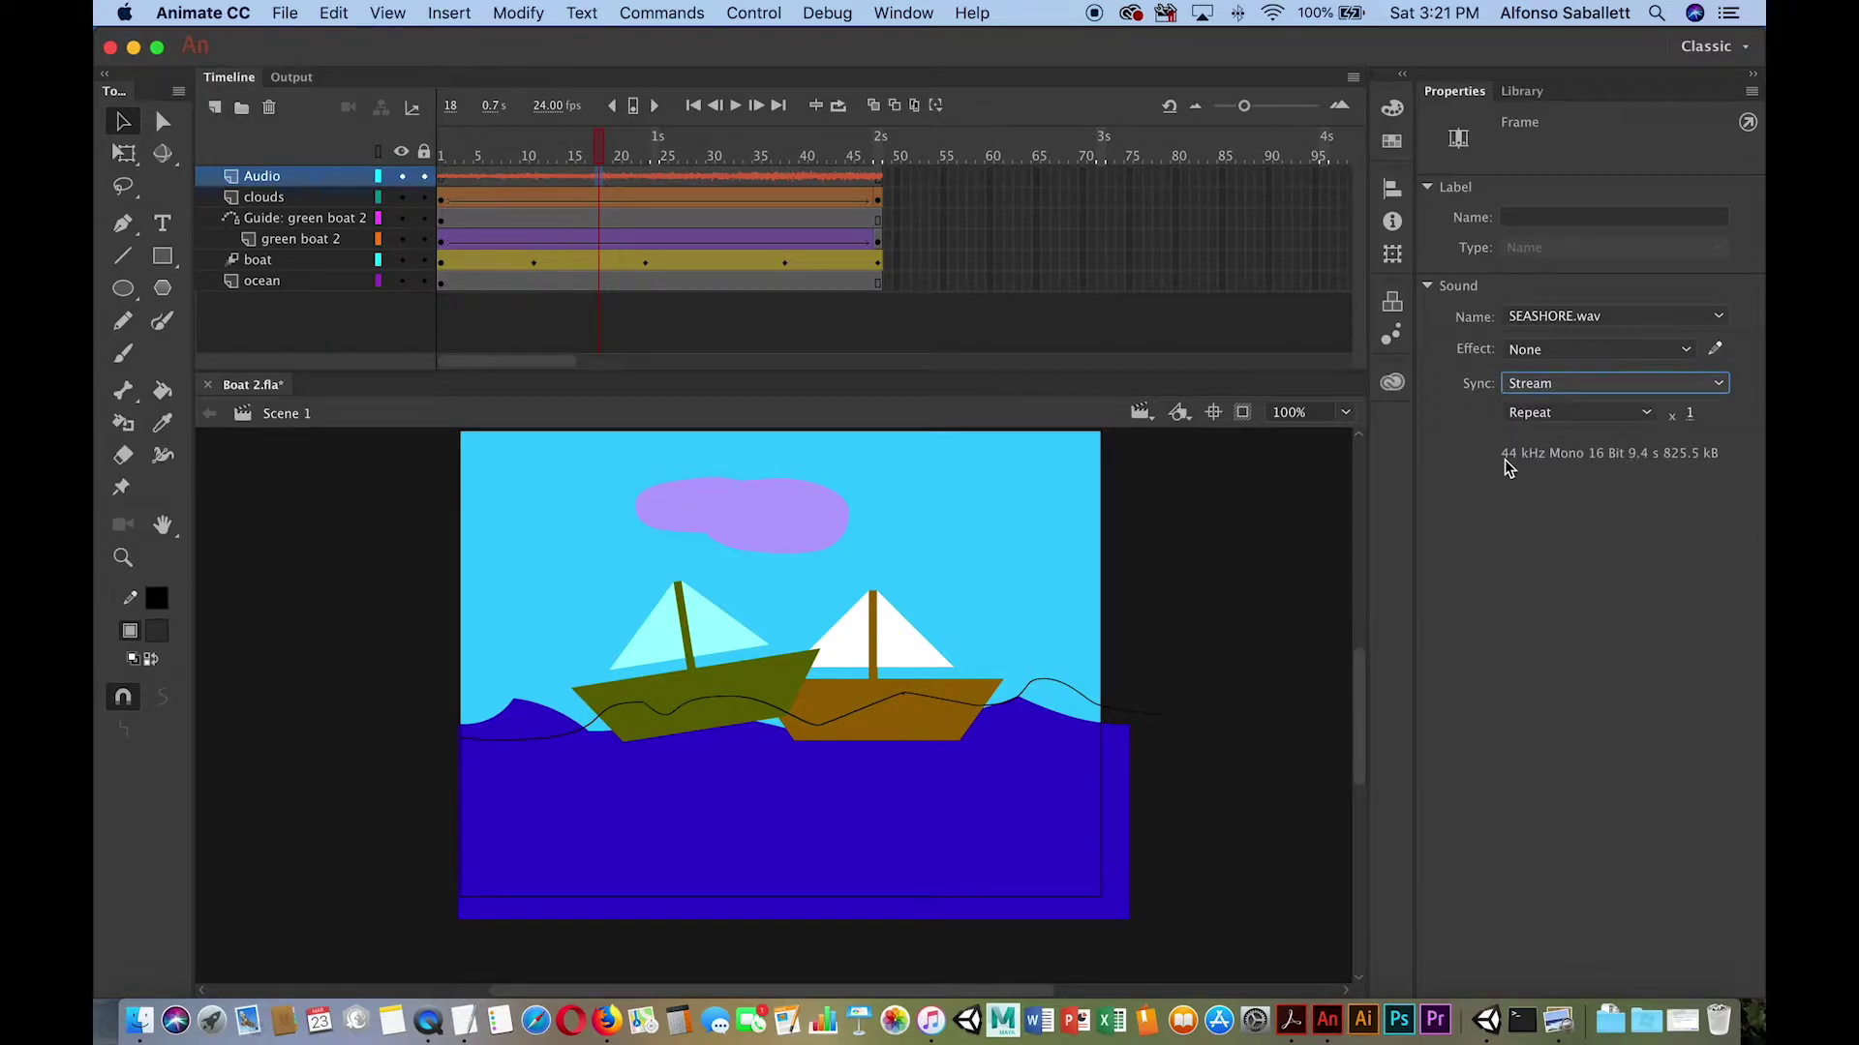
# Scrub the boat animation through to frame 48, test the movie with the streamed sound, and close the preview.
pyautogui.moveTo(599, 155); pyautogui.dragTo(886, 150)
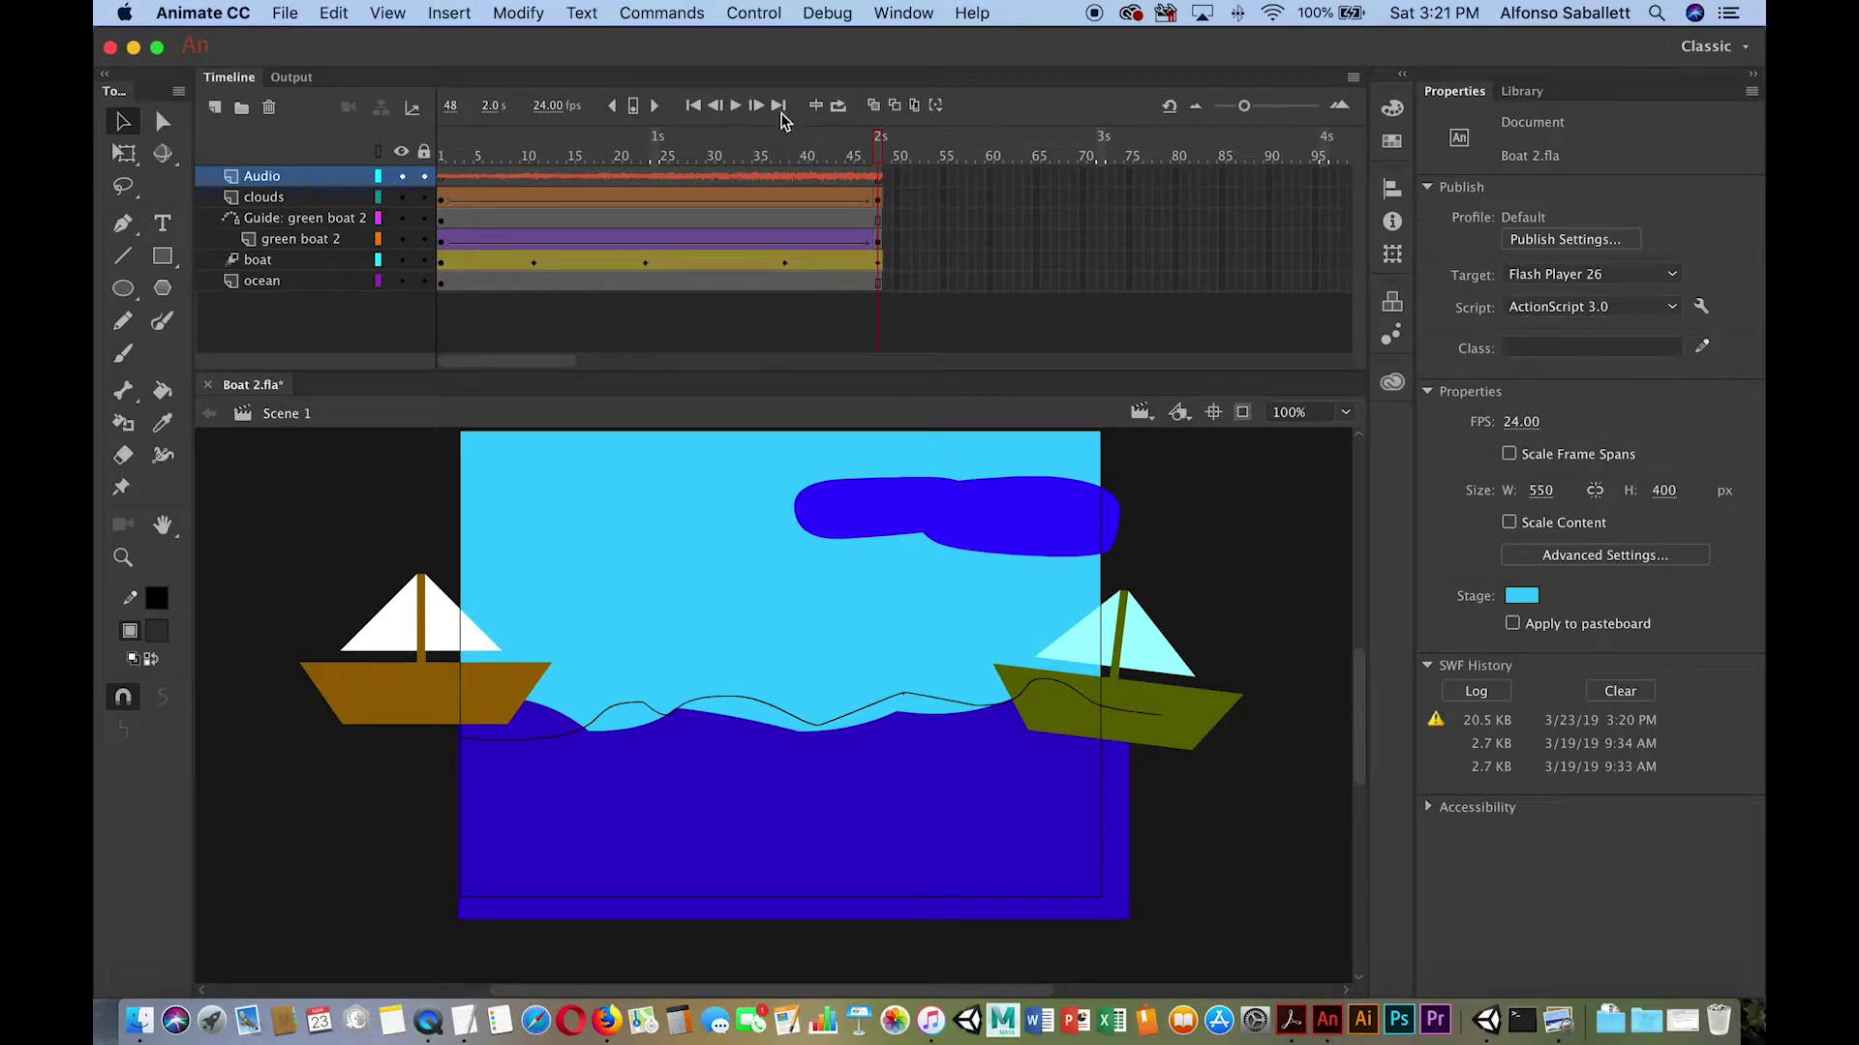
pyautogui.click(753, 14)
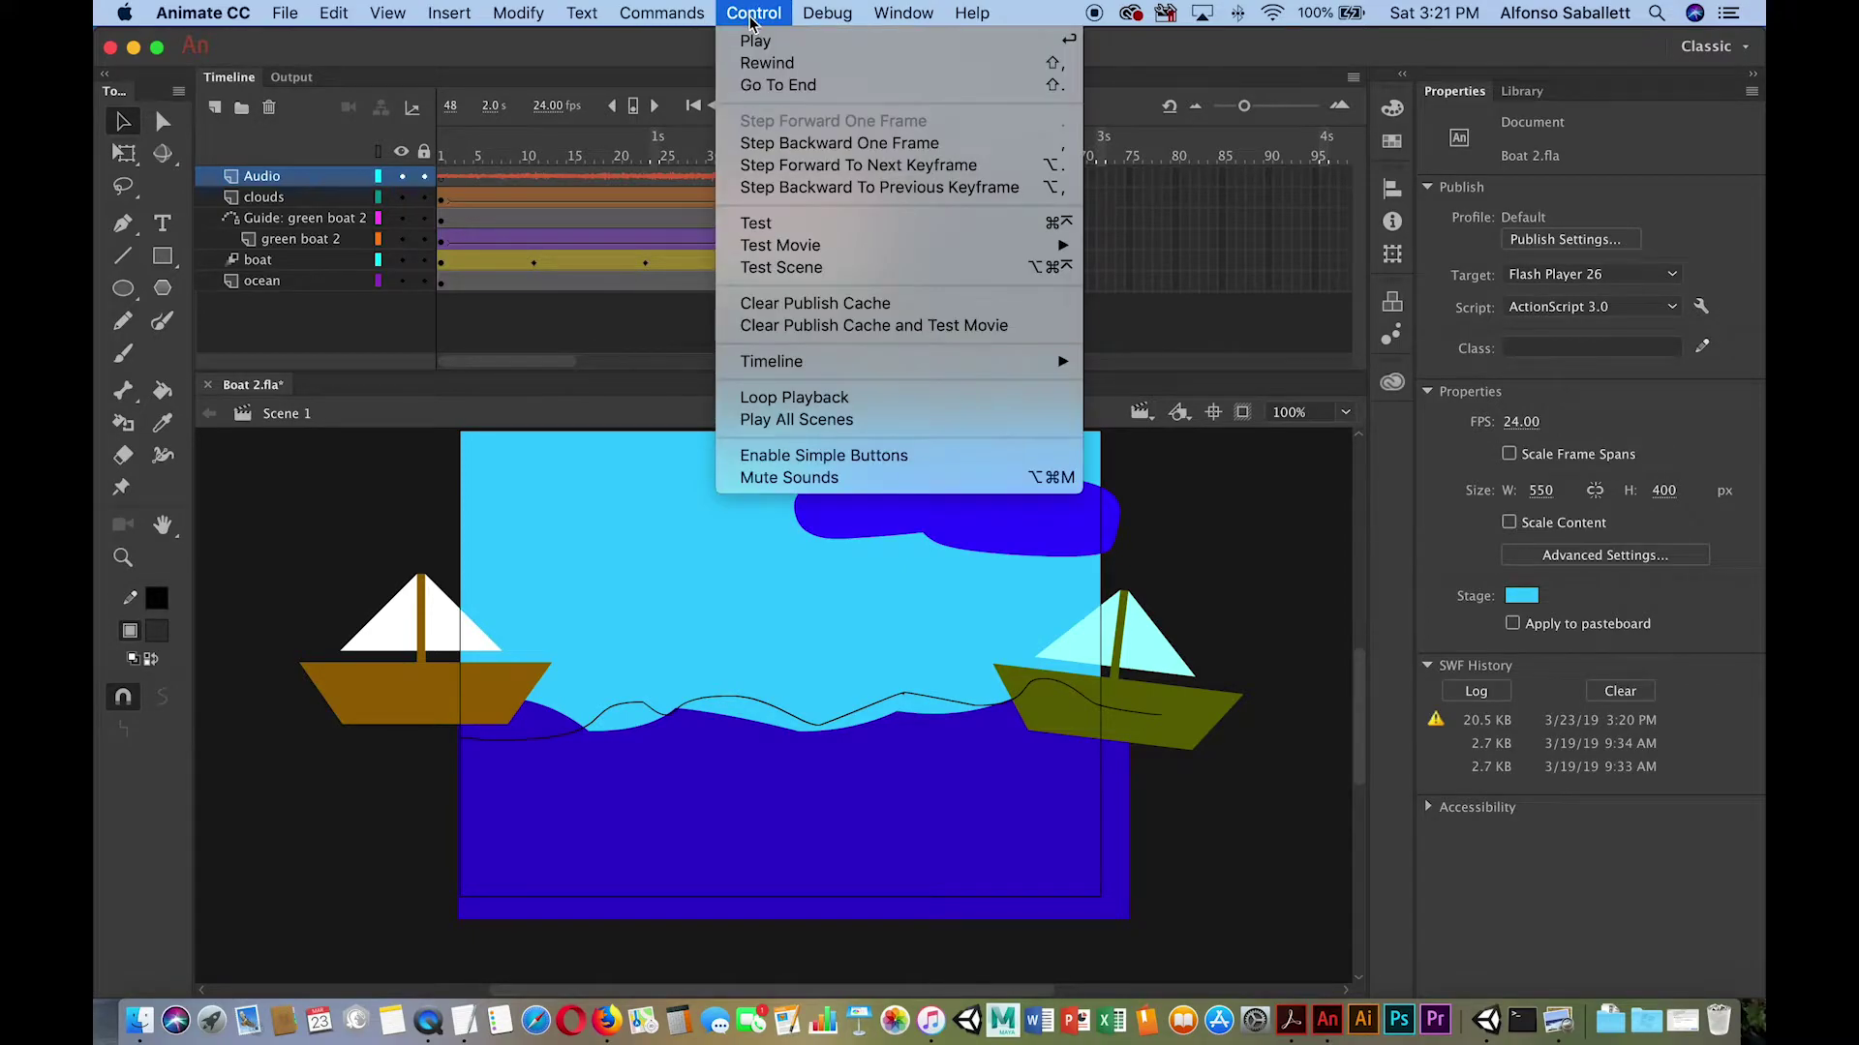
pyautogui.click(782, 230)
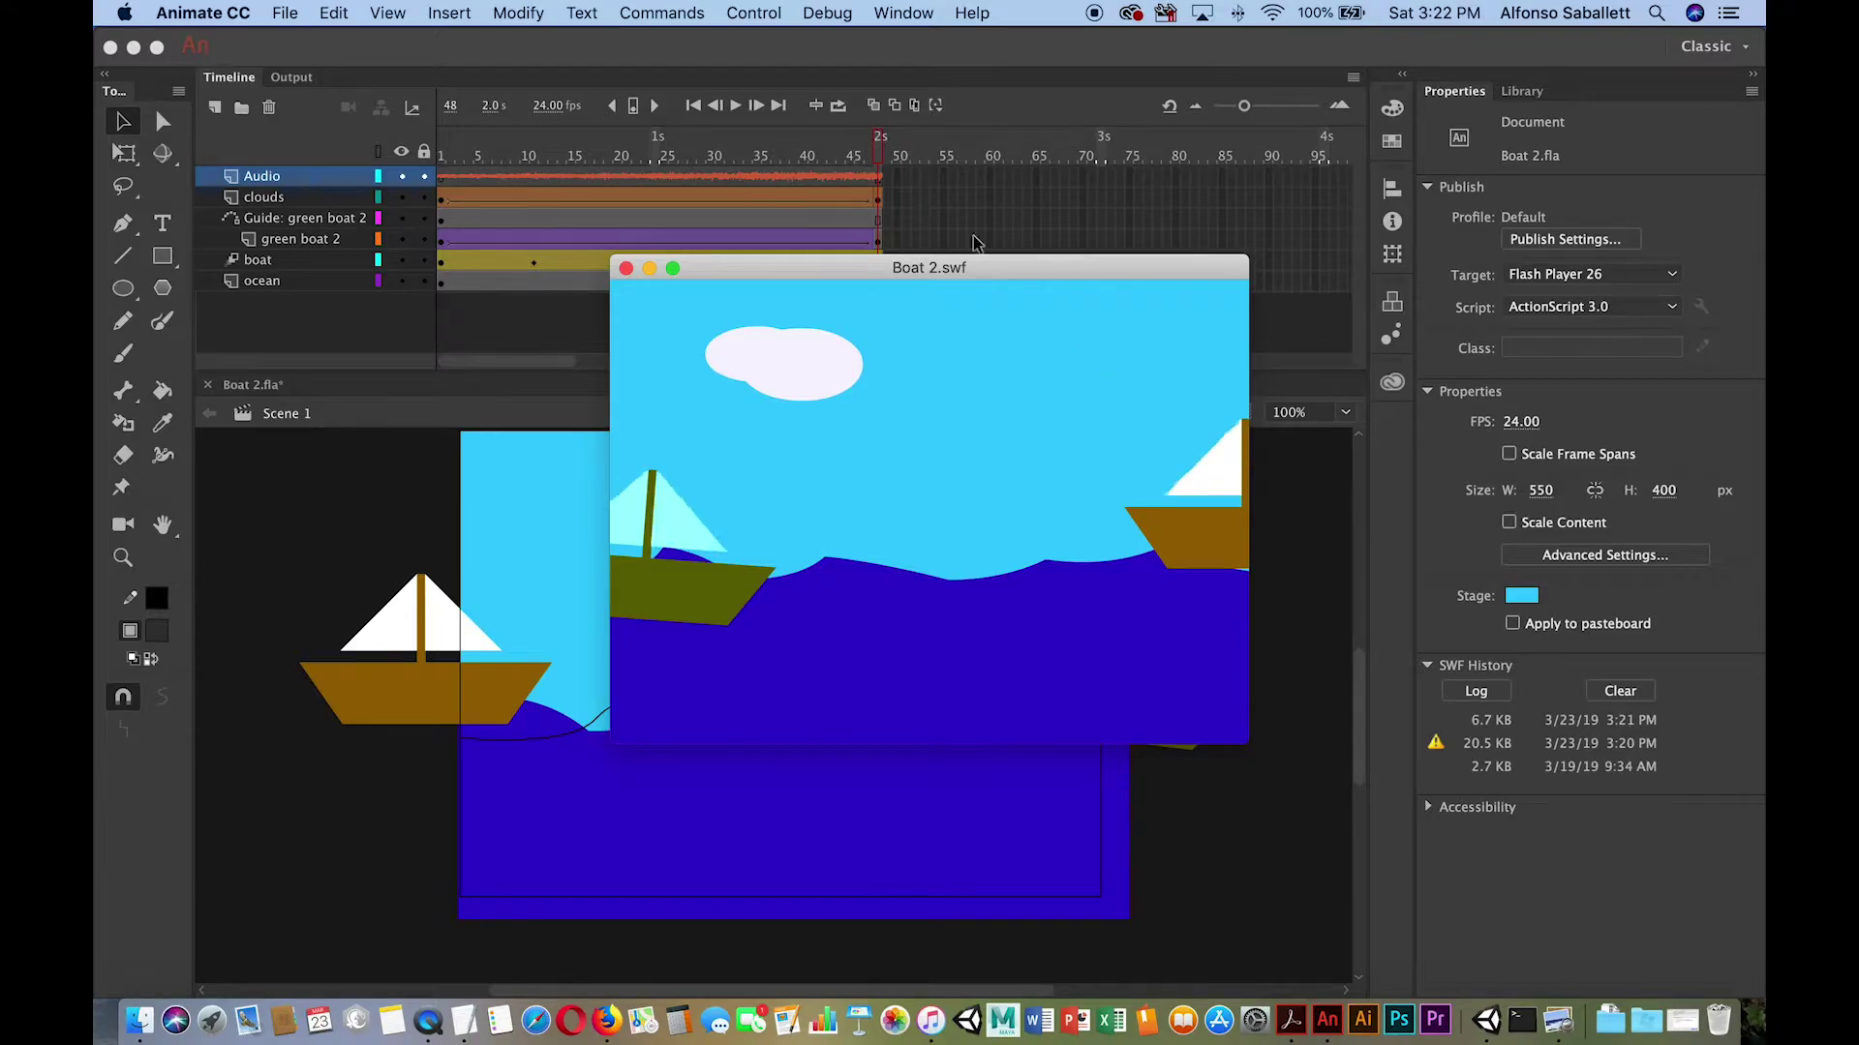
pyautogui.click(626, 268)
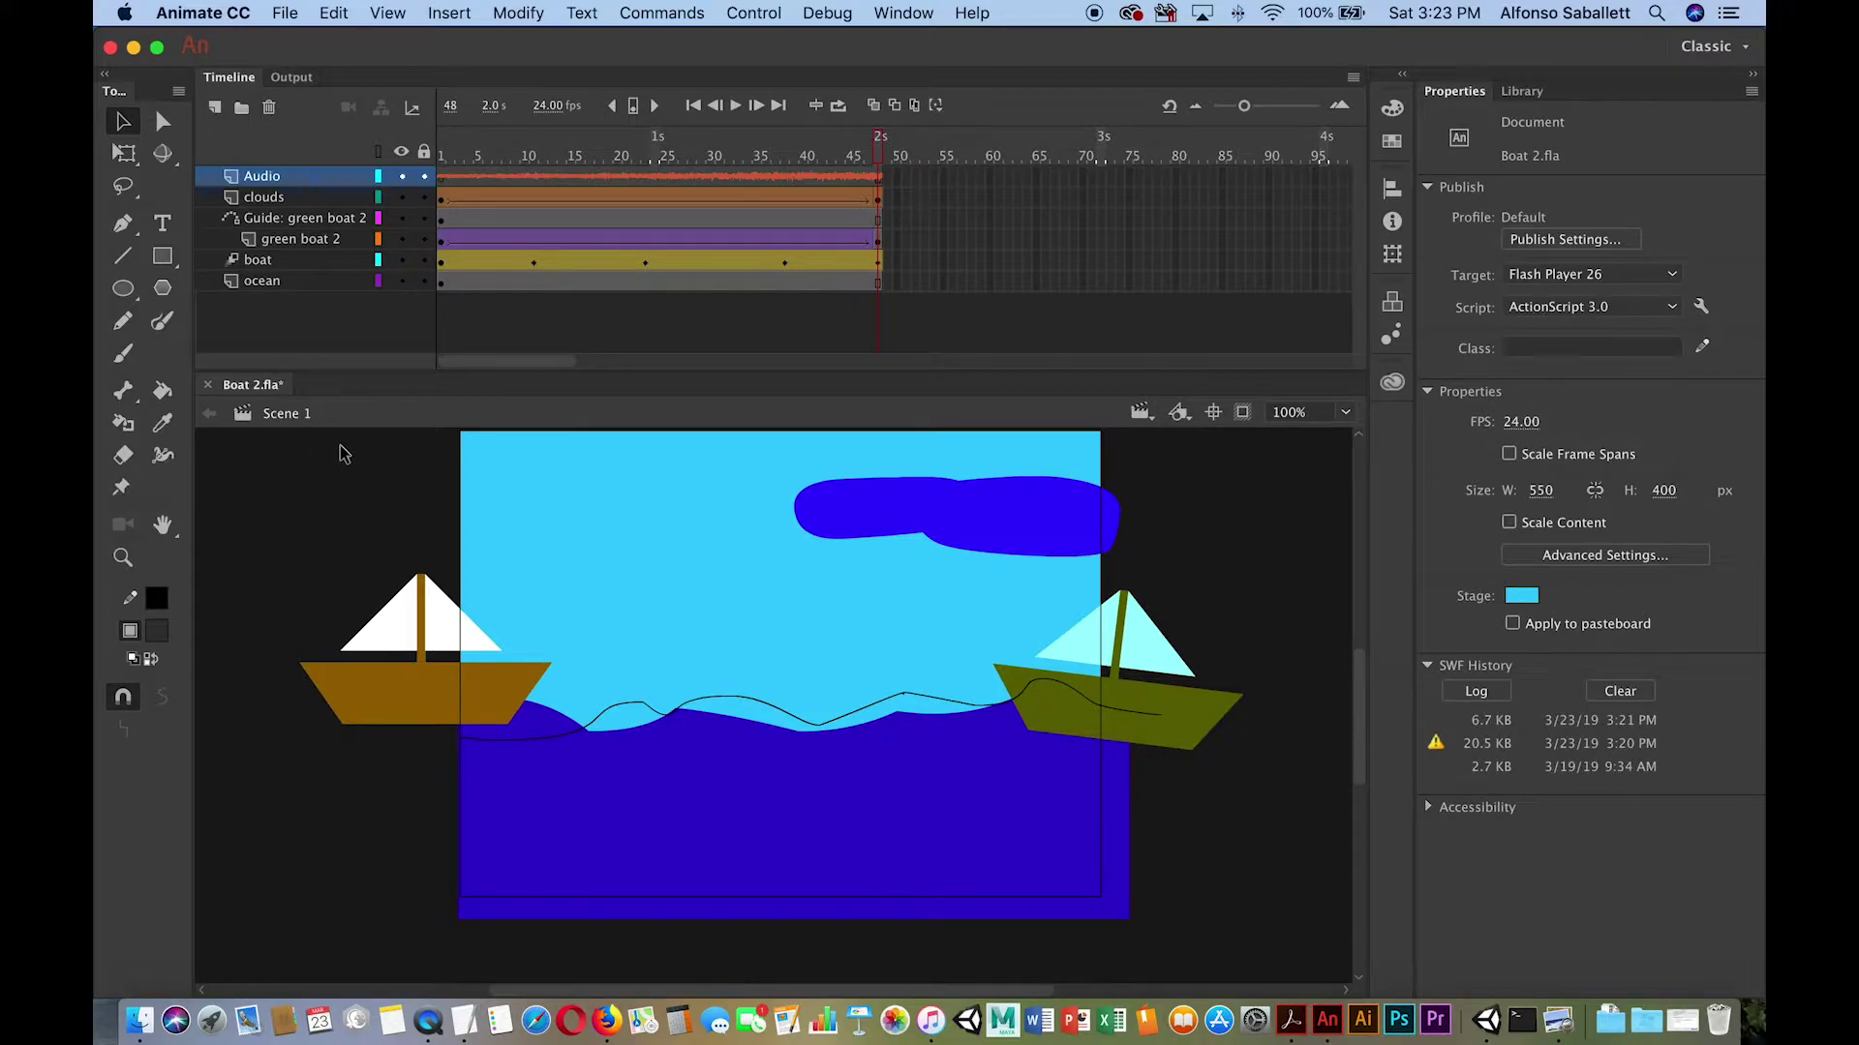
# Show the list of scenes beside the timeline frames and add a new empty scene to the document.
pyautogui.click(1140, 416)
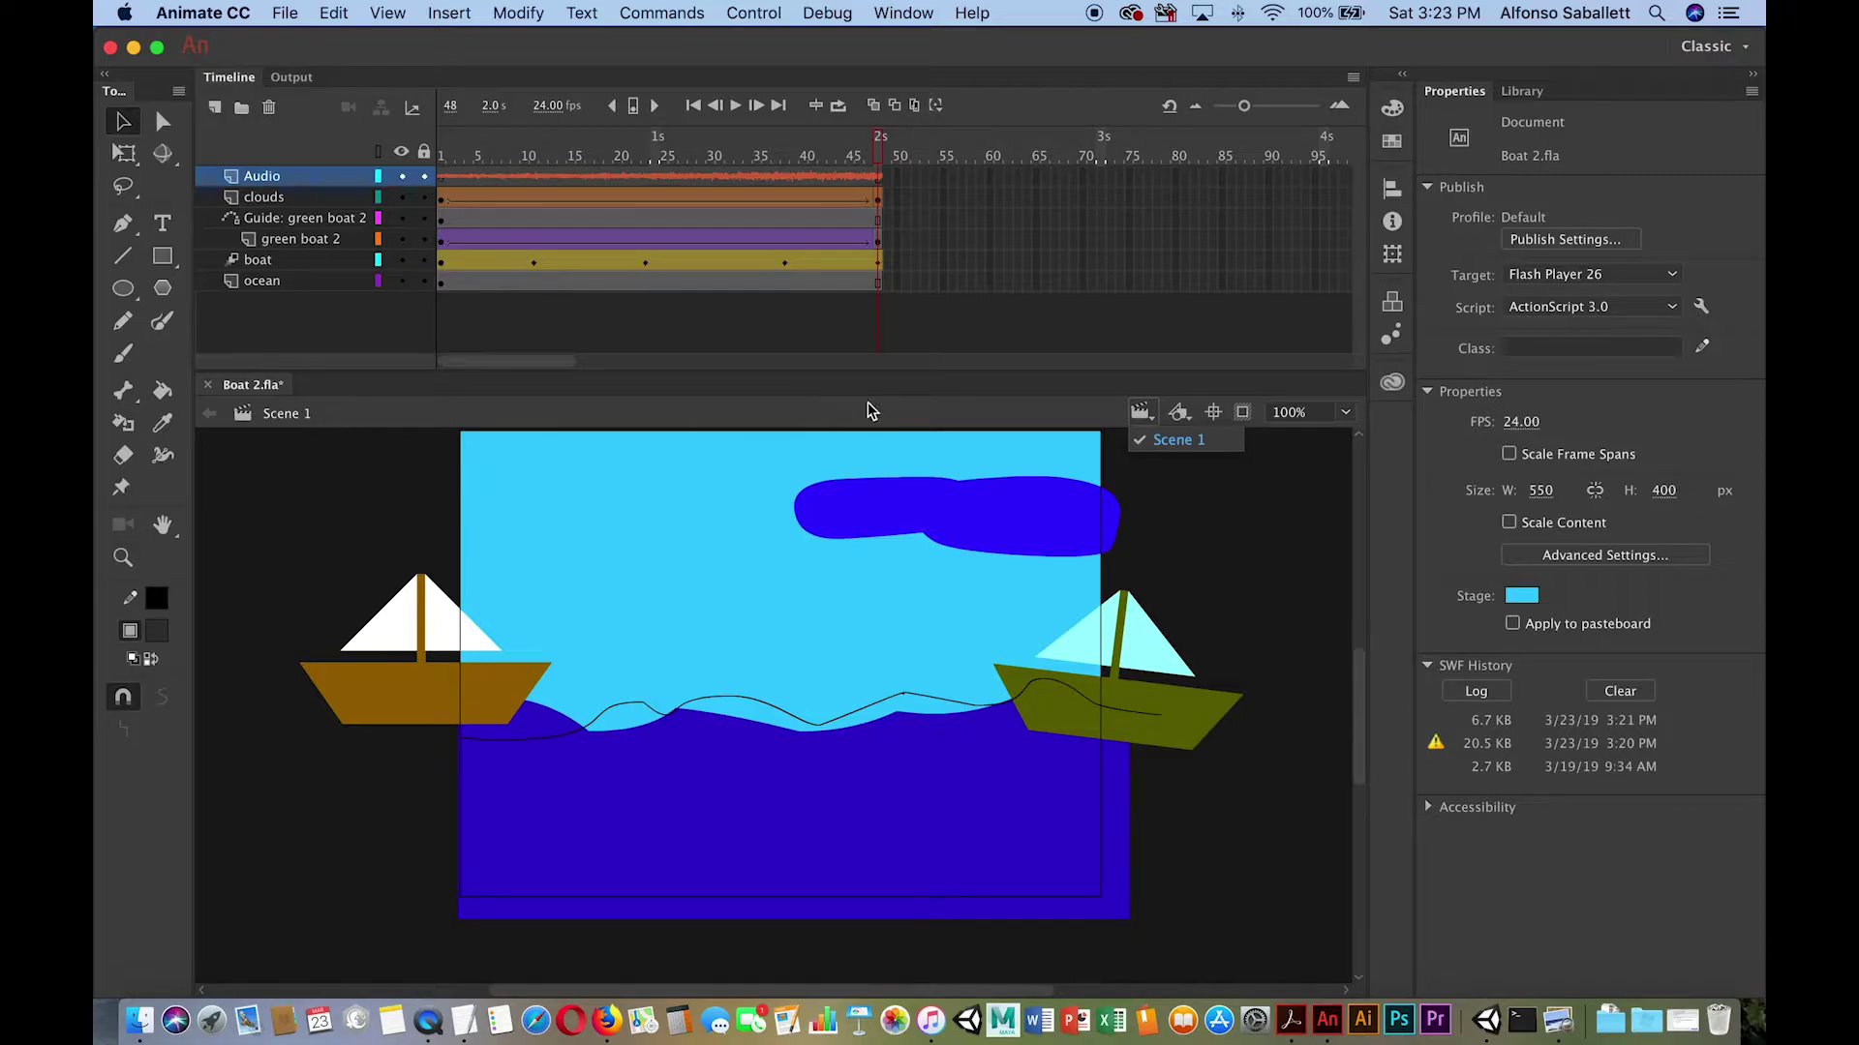
pyautogui.click(908, 410)
pyautogui.click(902, 15)
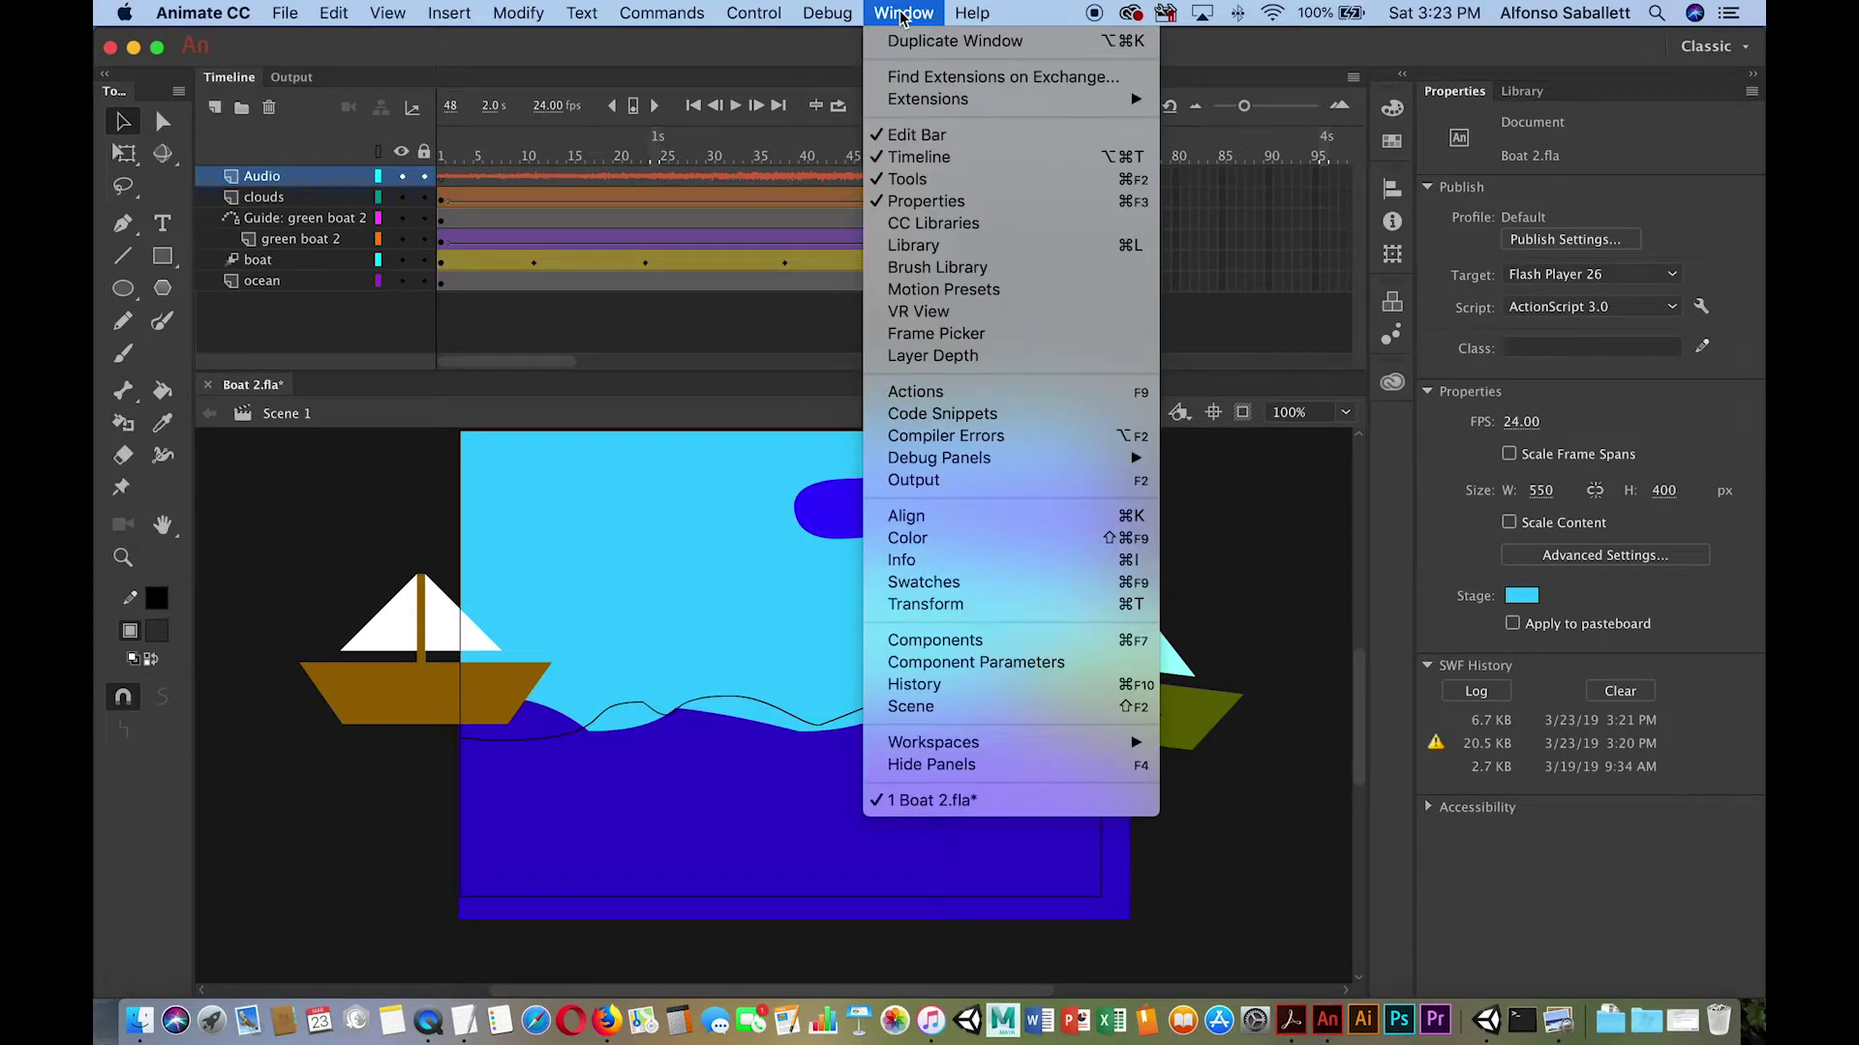
pyautogui.click(910, 707)
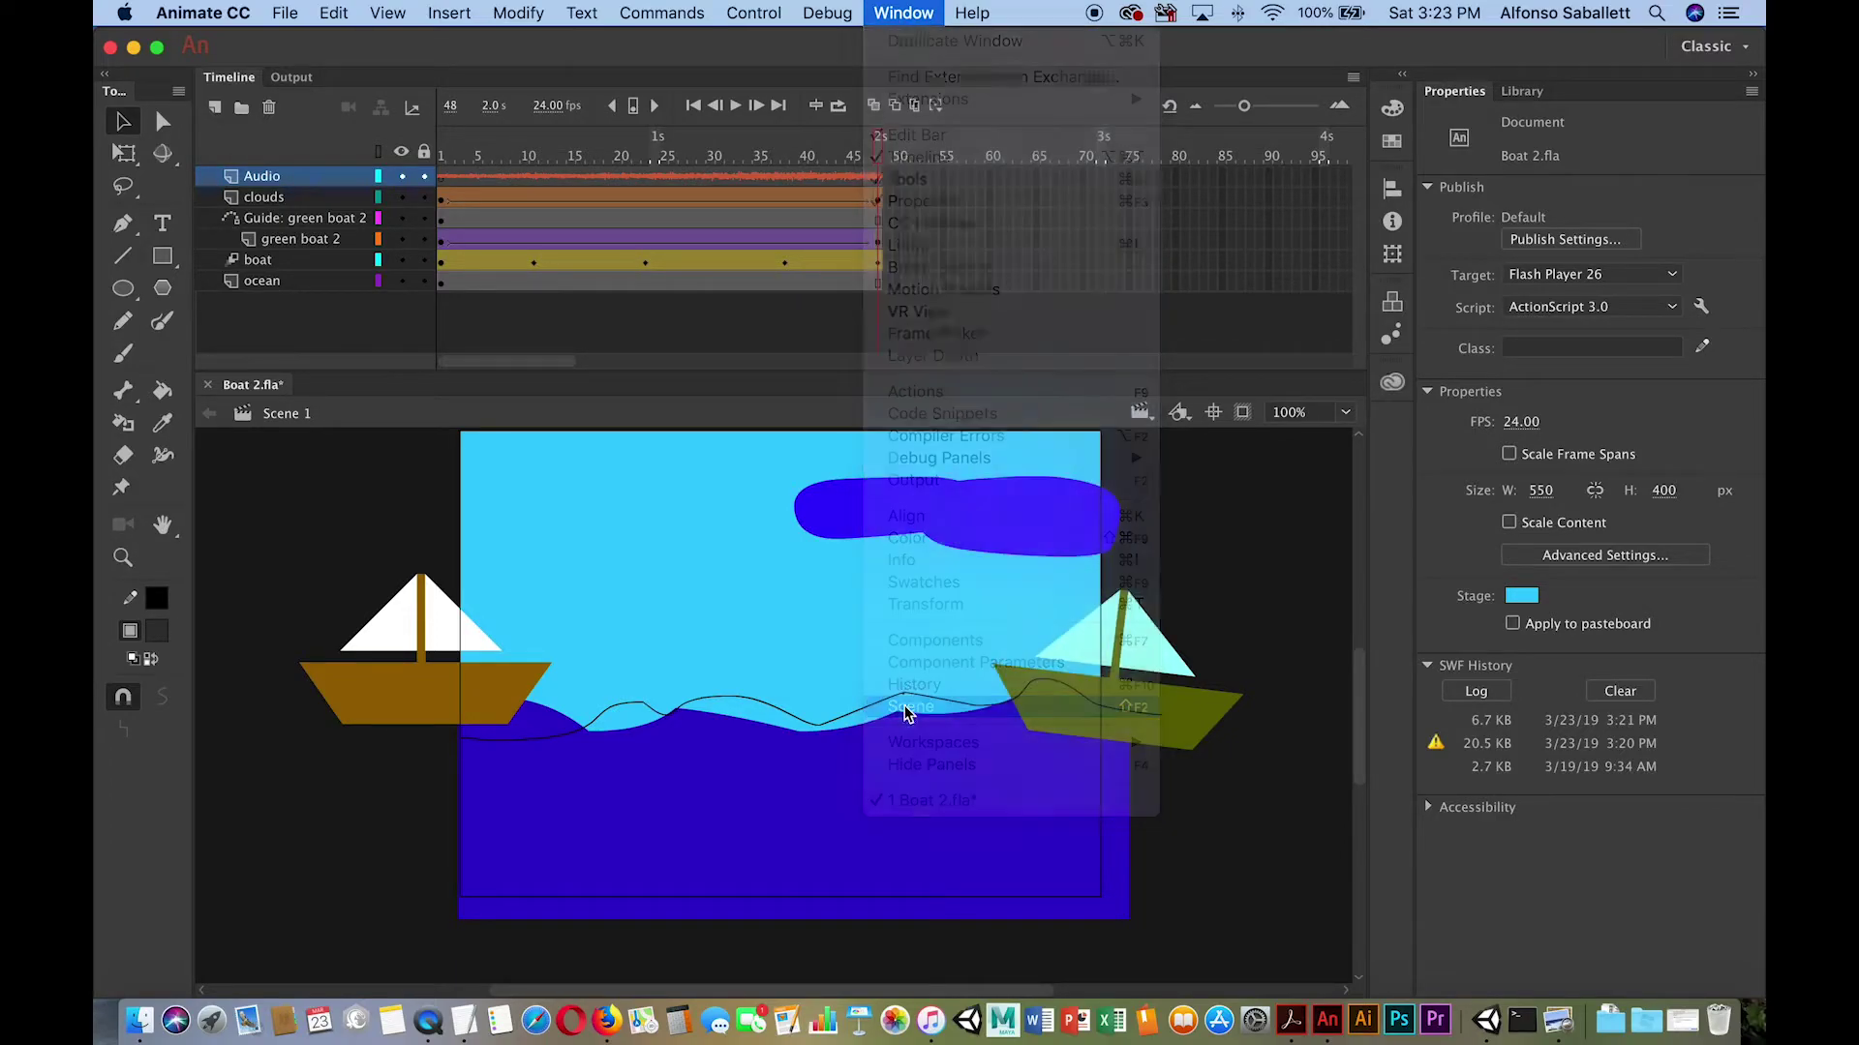
pyautogui.moveTo(180, 51); pyautogui.dragTo(1099, 176)
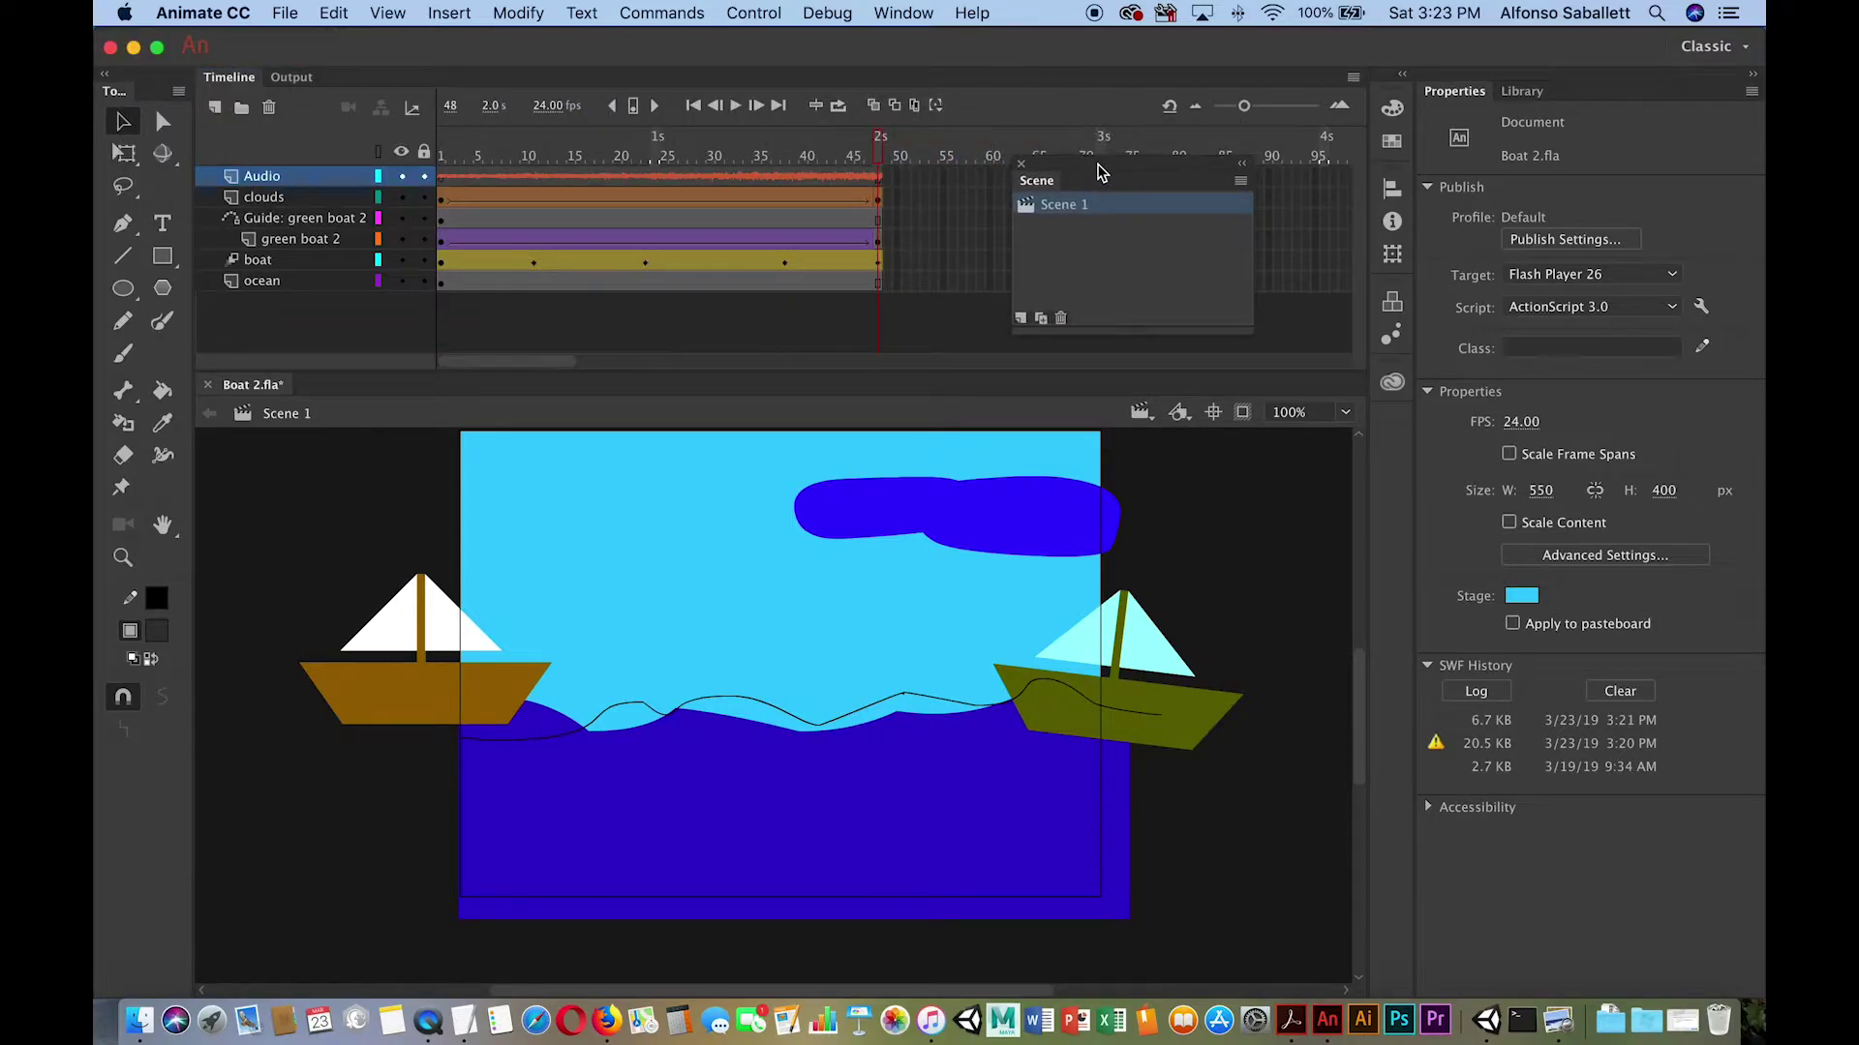
pyautogui.click(1019, 319)
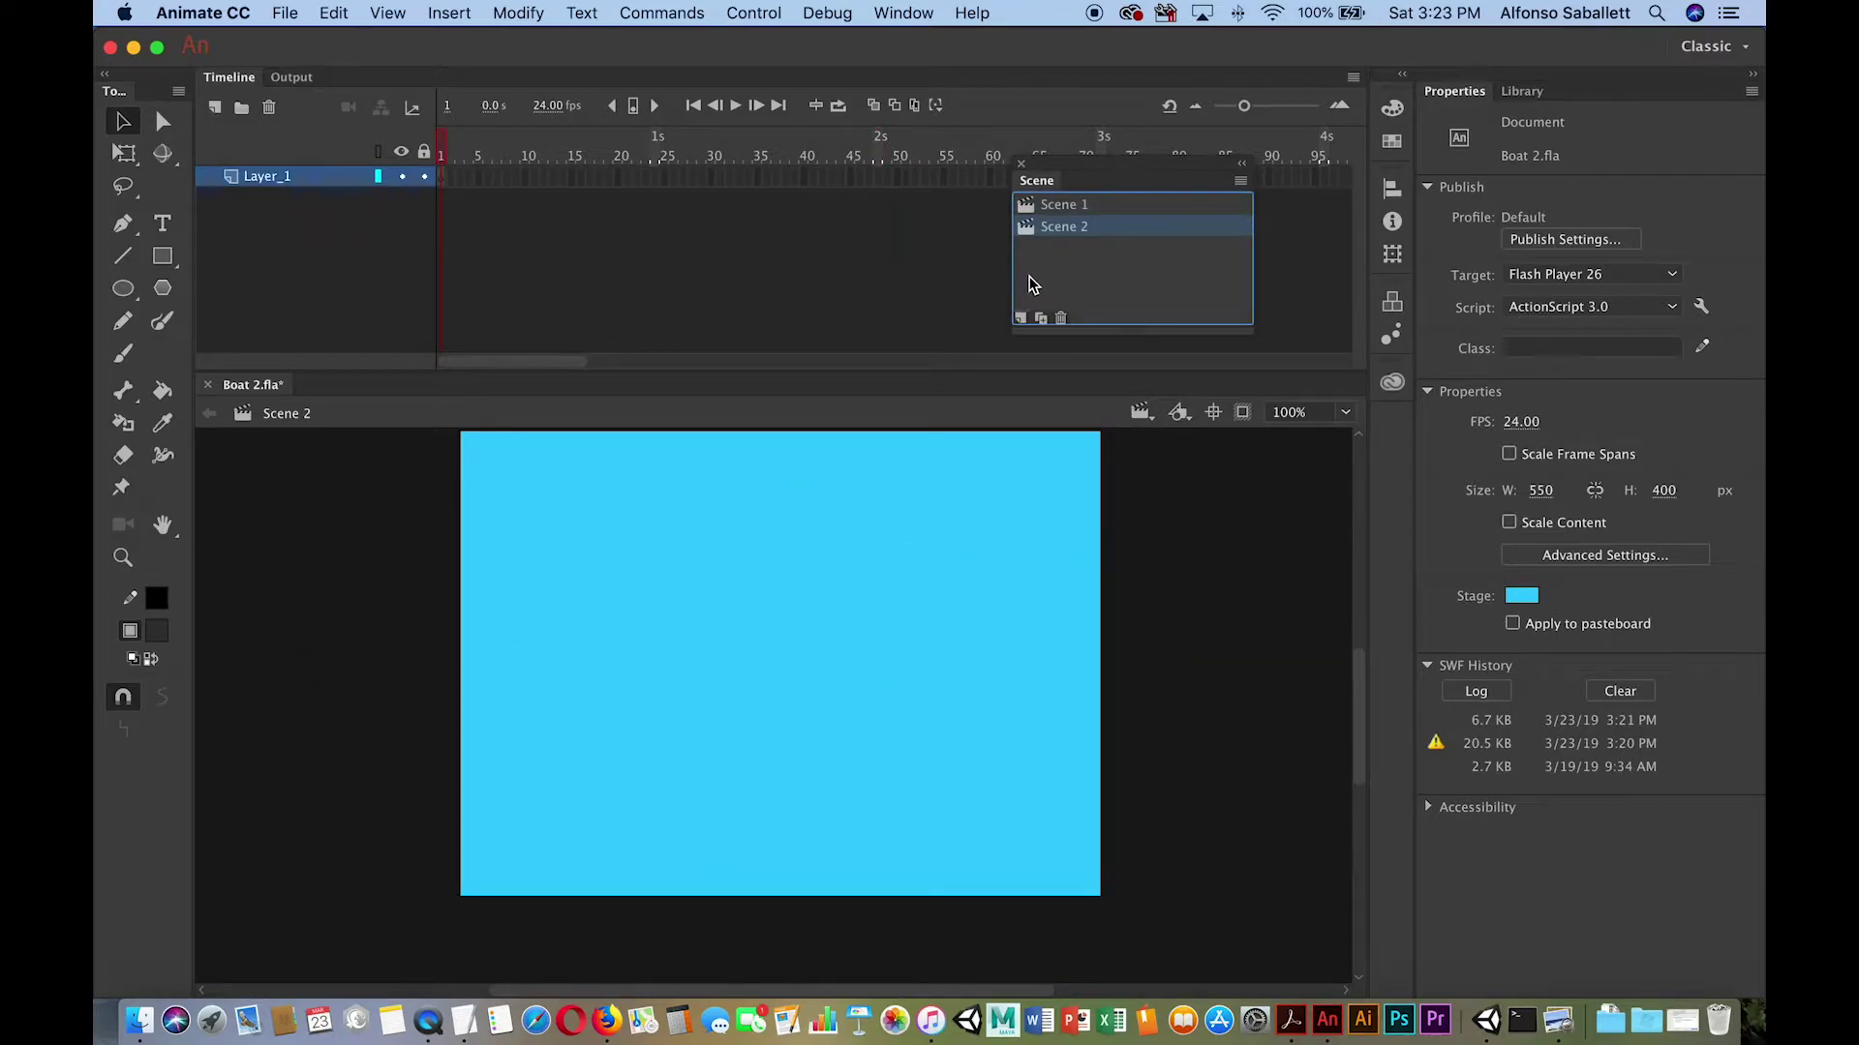
# Compare Scene 1 with the empty Scene 2 and move Scene 2 above Scene 1 in the scene order.
pyautogui.click(1068, 207)
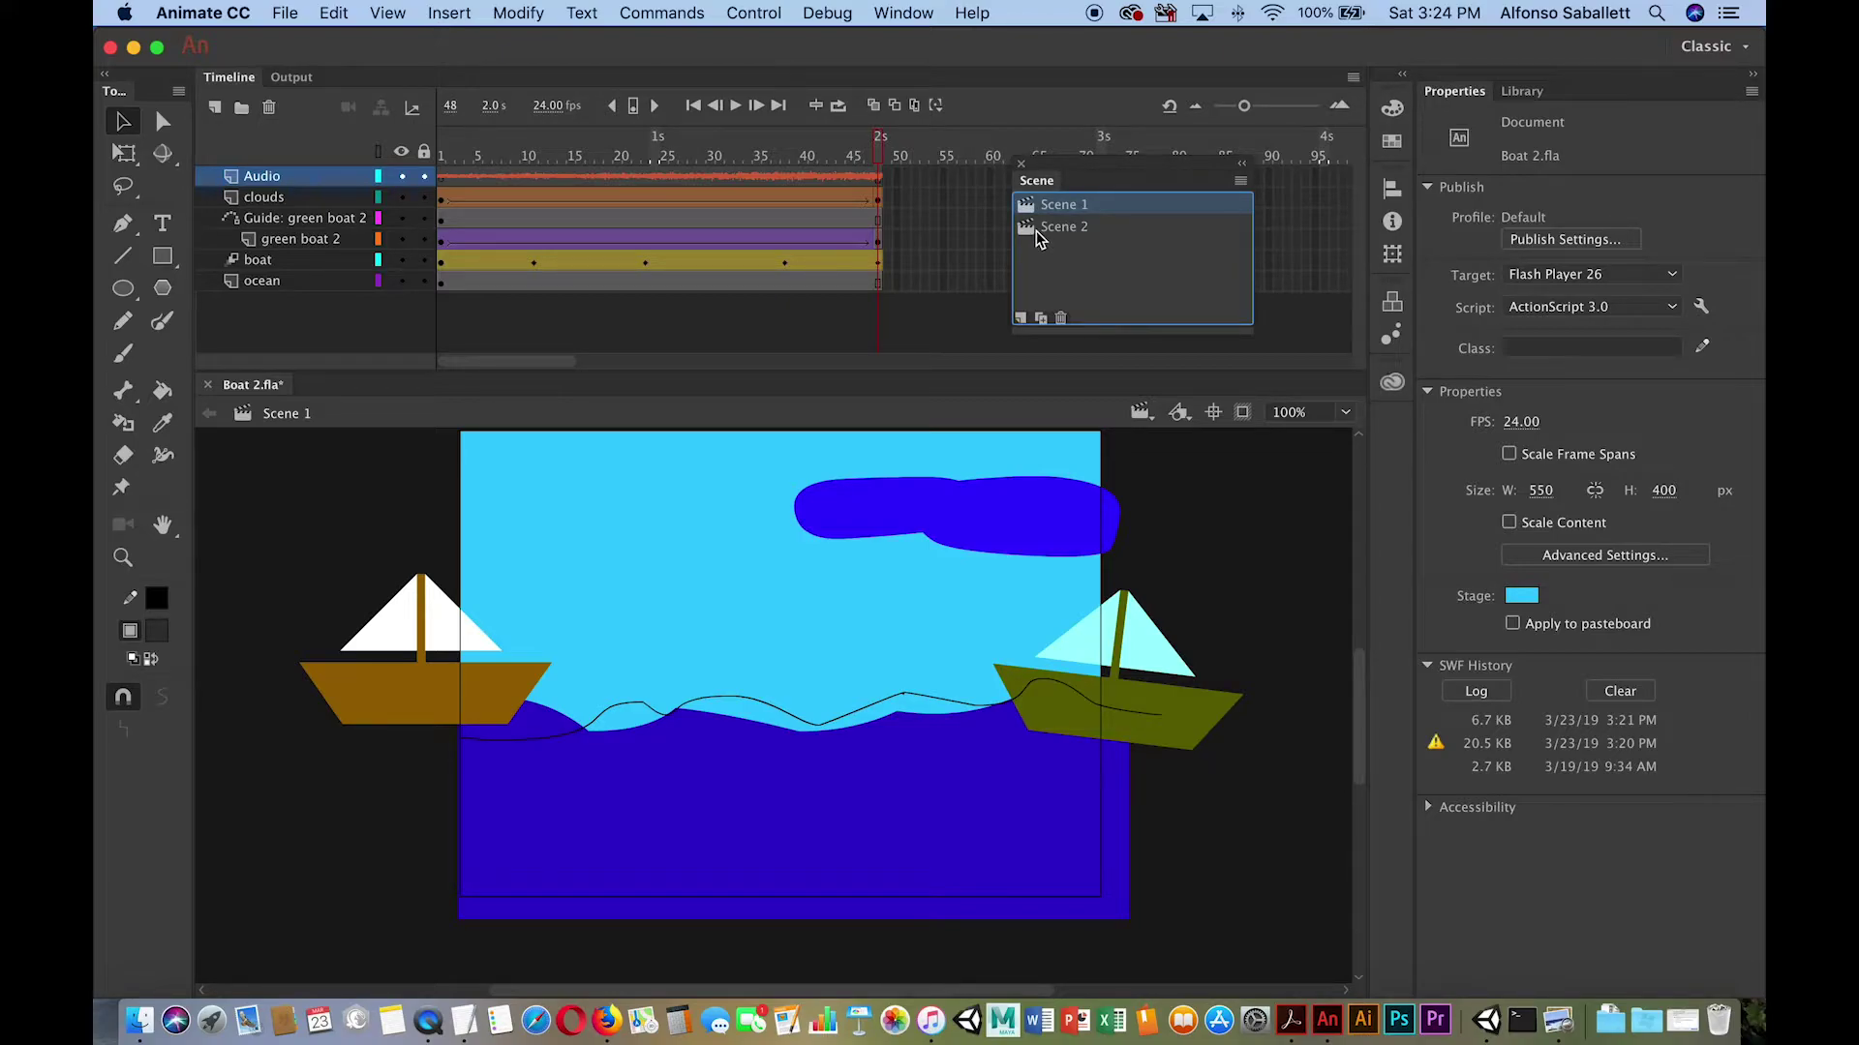
pyautogui.click(1035, 229)
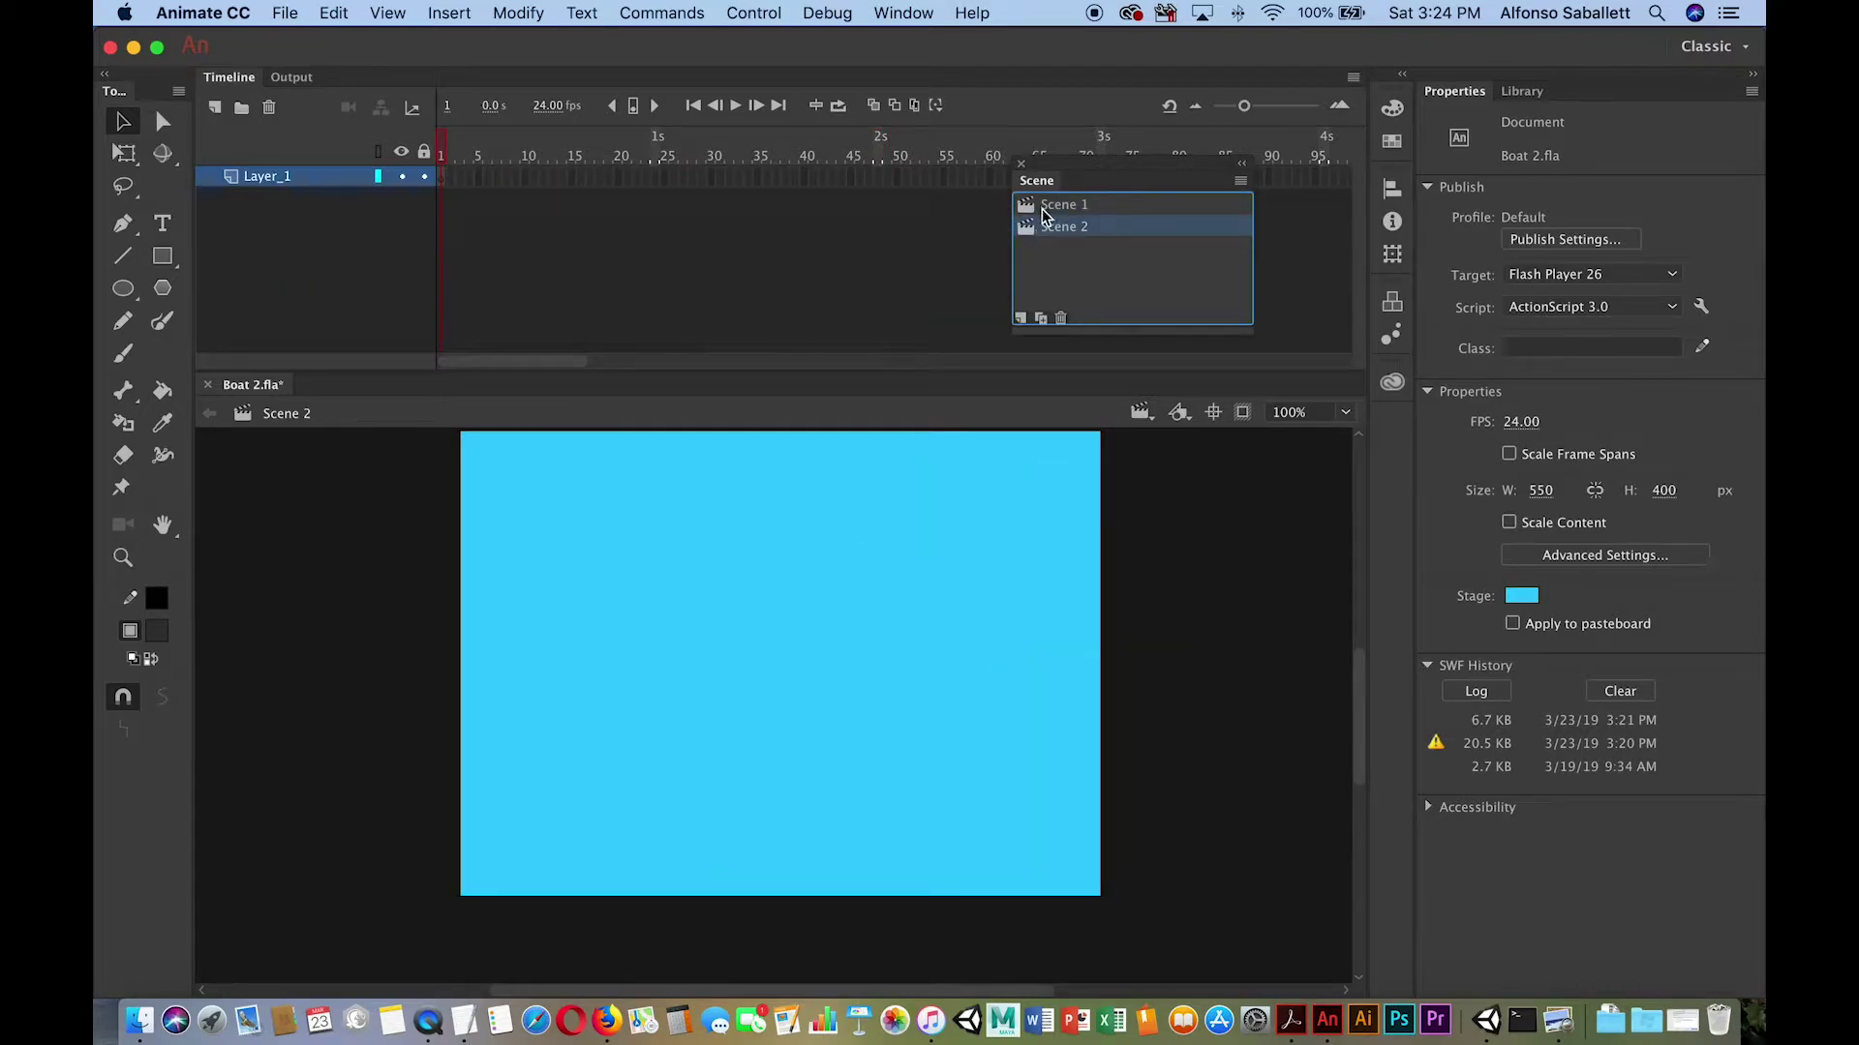
pyautogui.click(1041, 209)
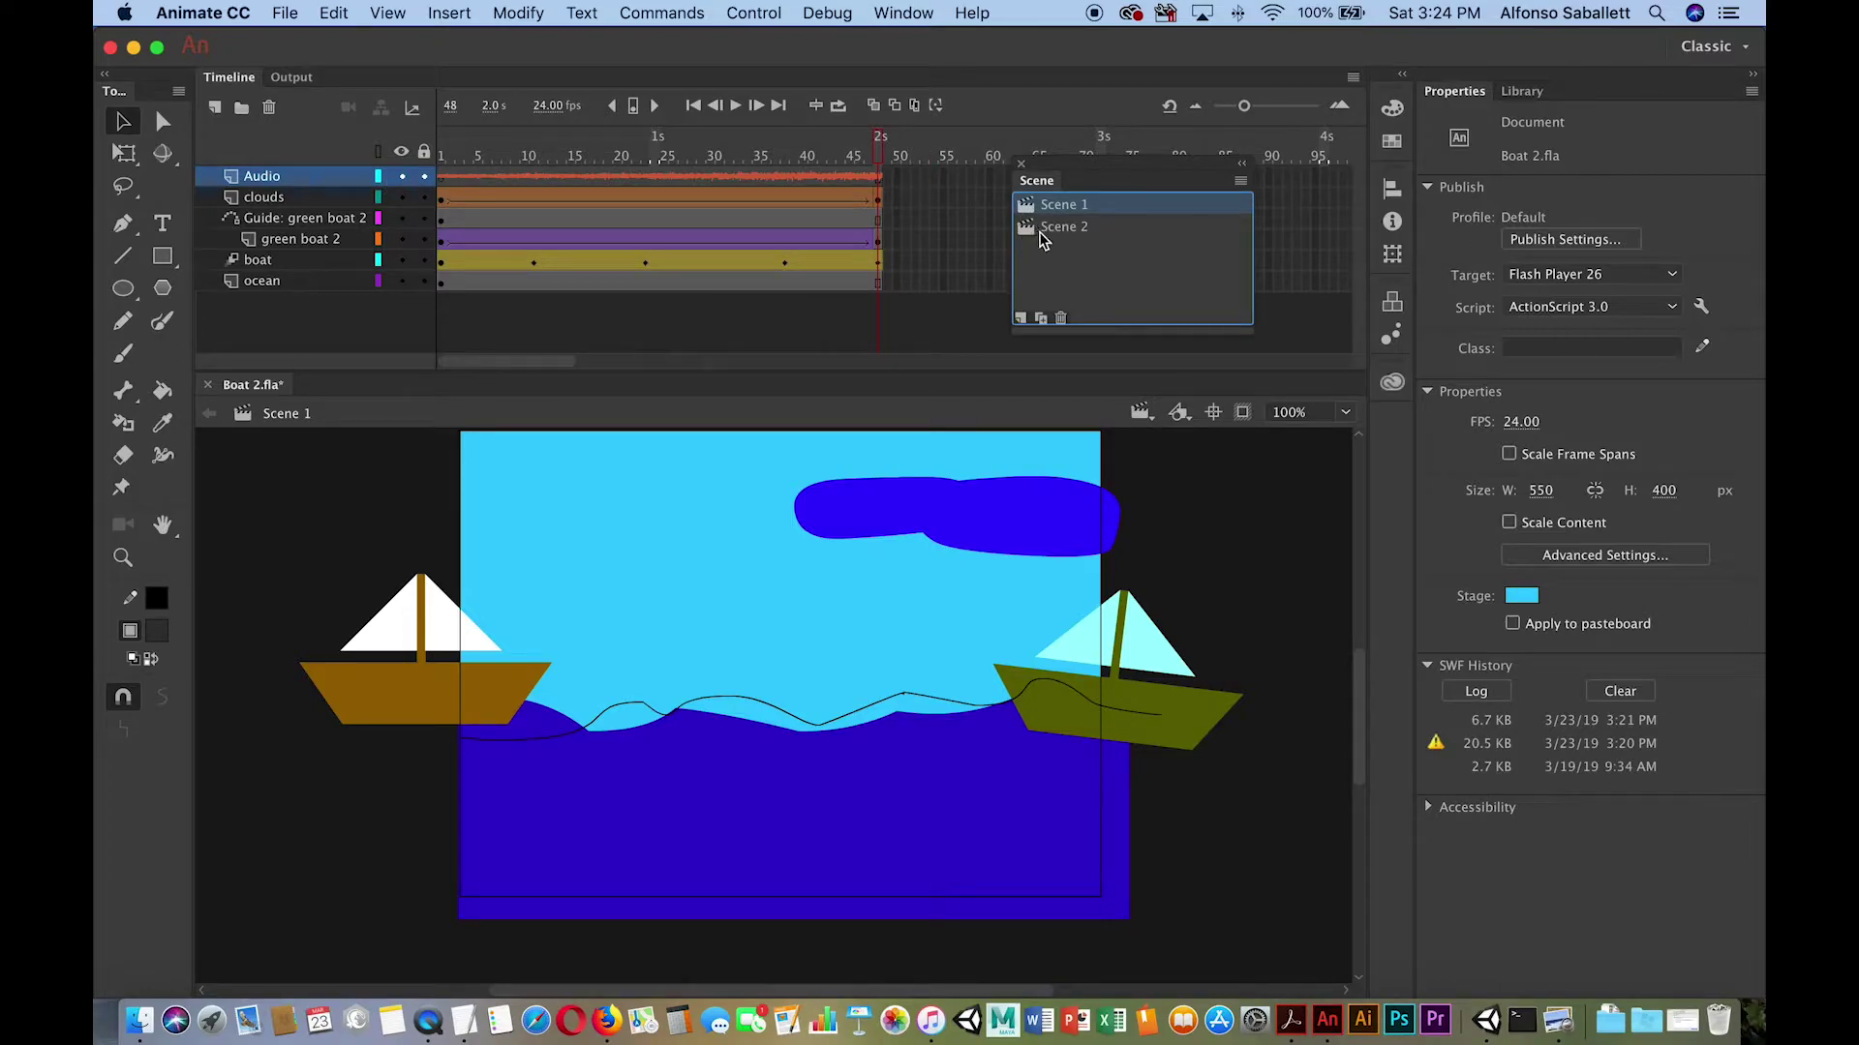
pyautogui.click(1038, 228)
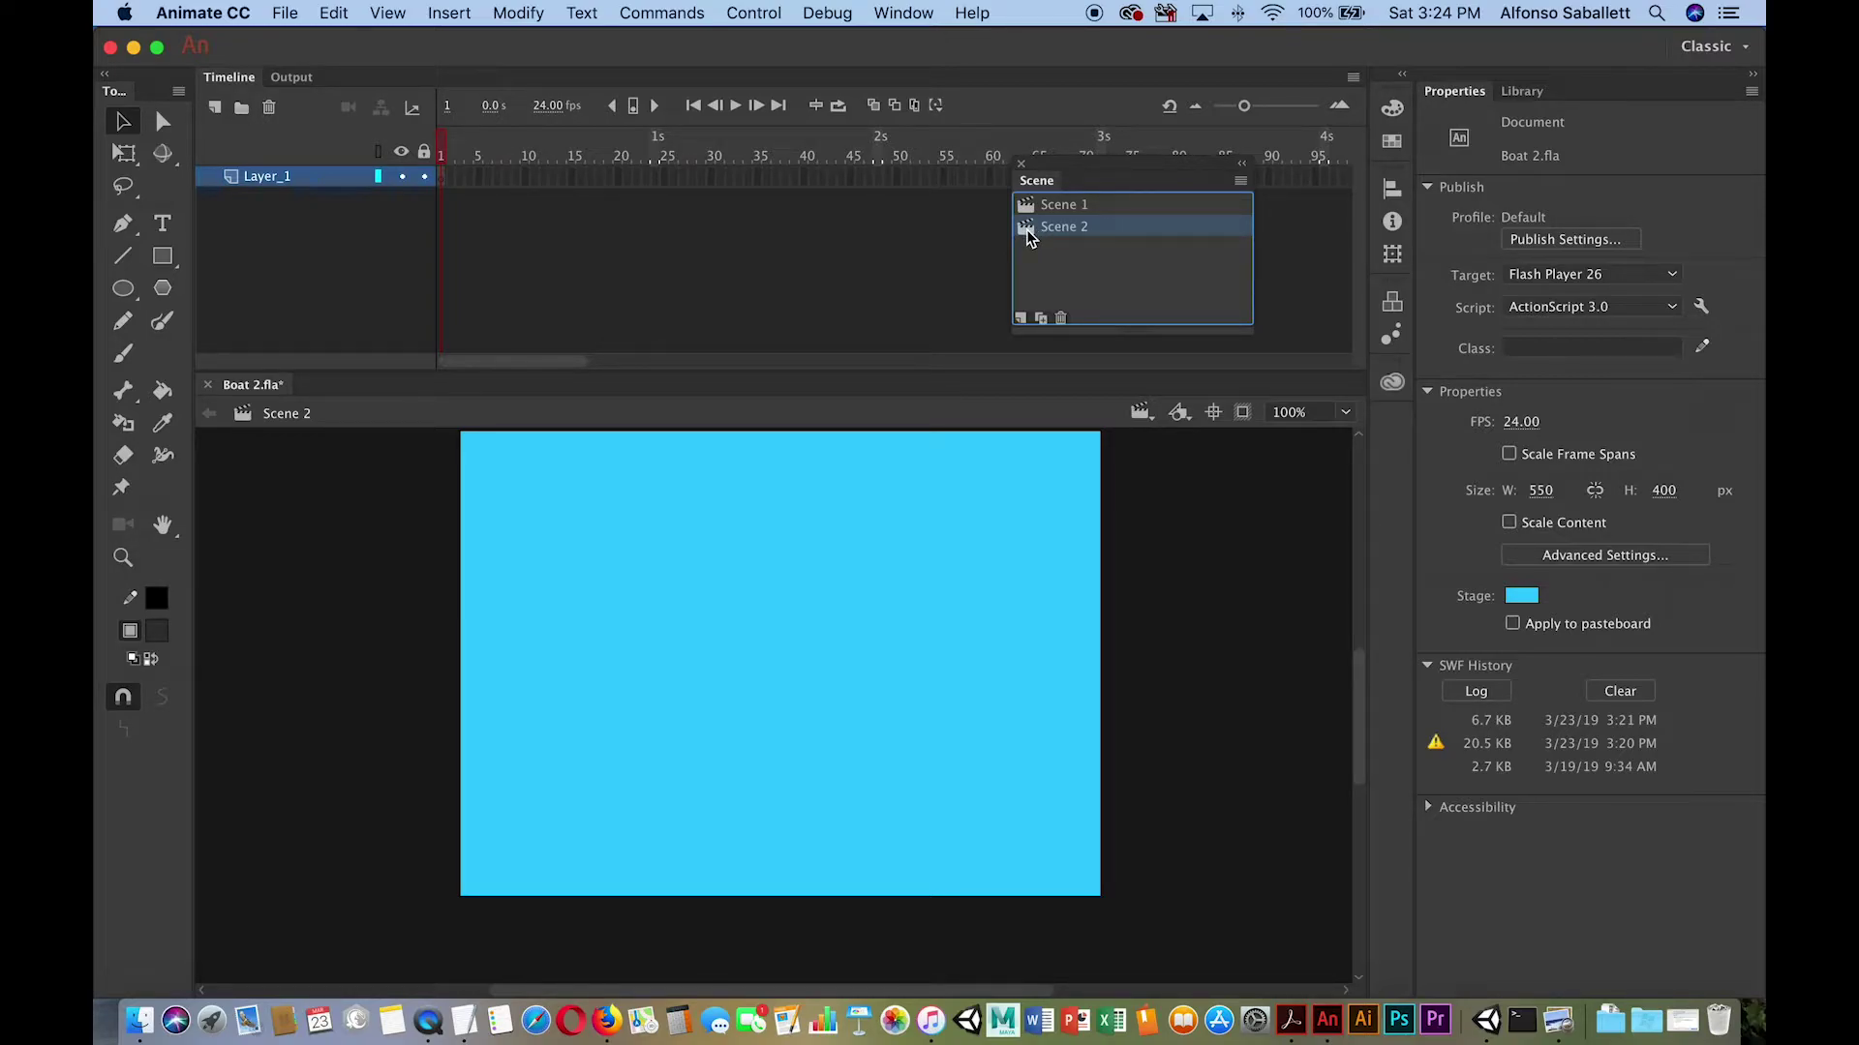
pyautogui.moveTo(1028, 237); pyautogui.dragTo(1029, 205)
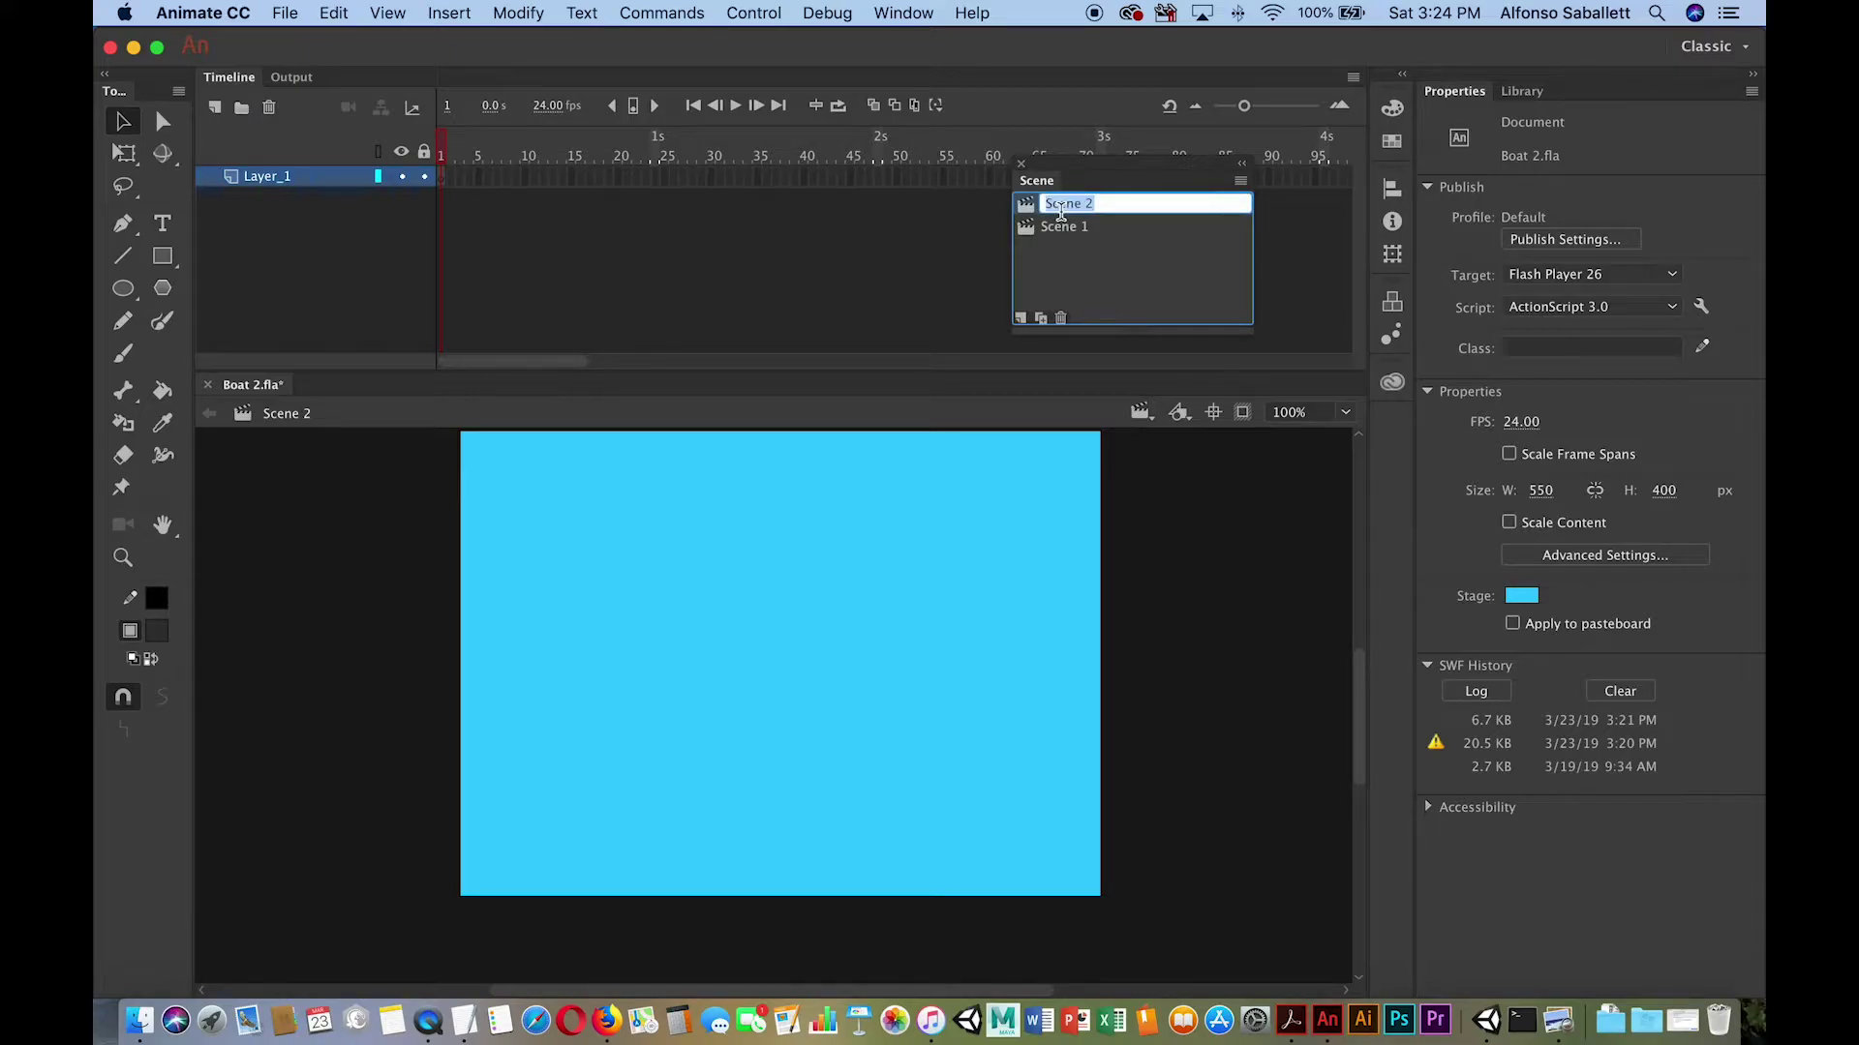
# Rename the empty first scene Intro and the scene with the boat animation Boat scene.
pyautogui.write('Intro')
pyautogui.click(1065, 229)
pyautogui.doubleClick(1066, 232)
pyautogui.write('Boat scne')
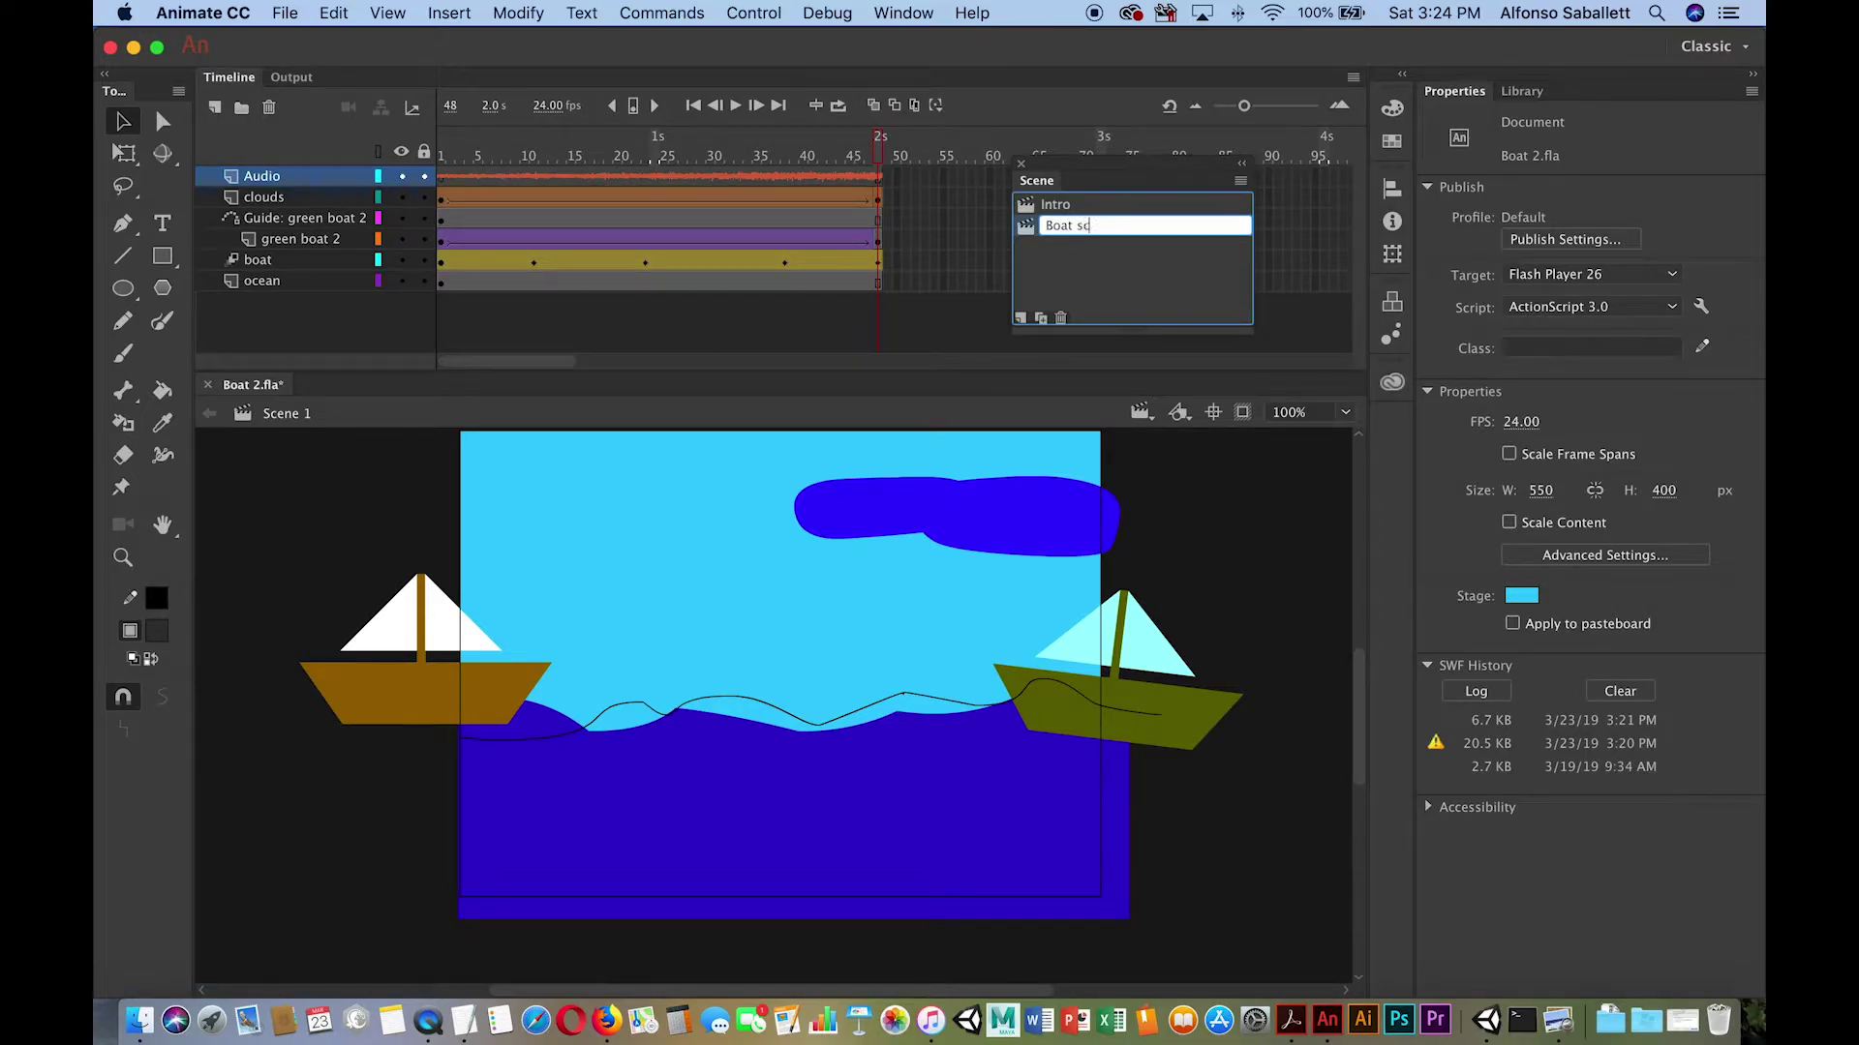
pyautogui.press('BackSpace')
pyautogui.press('BackSpace')
pyautogui.write('ene')
pyautogui.press('Return')
# Go to the Intro scene and add the static text Welcome in the upper part of the stage.
pyautogui.click(1051, 208)
pyautogui.click(1048, 230)
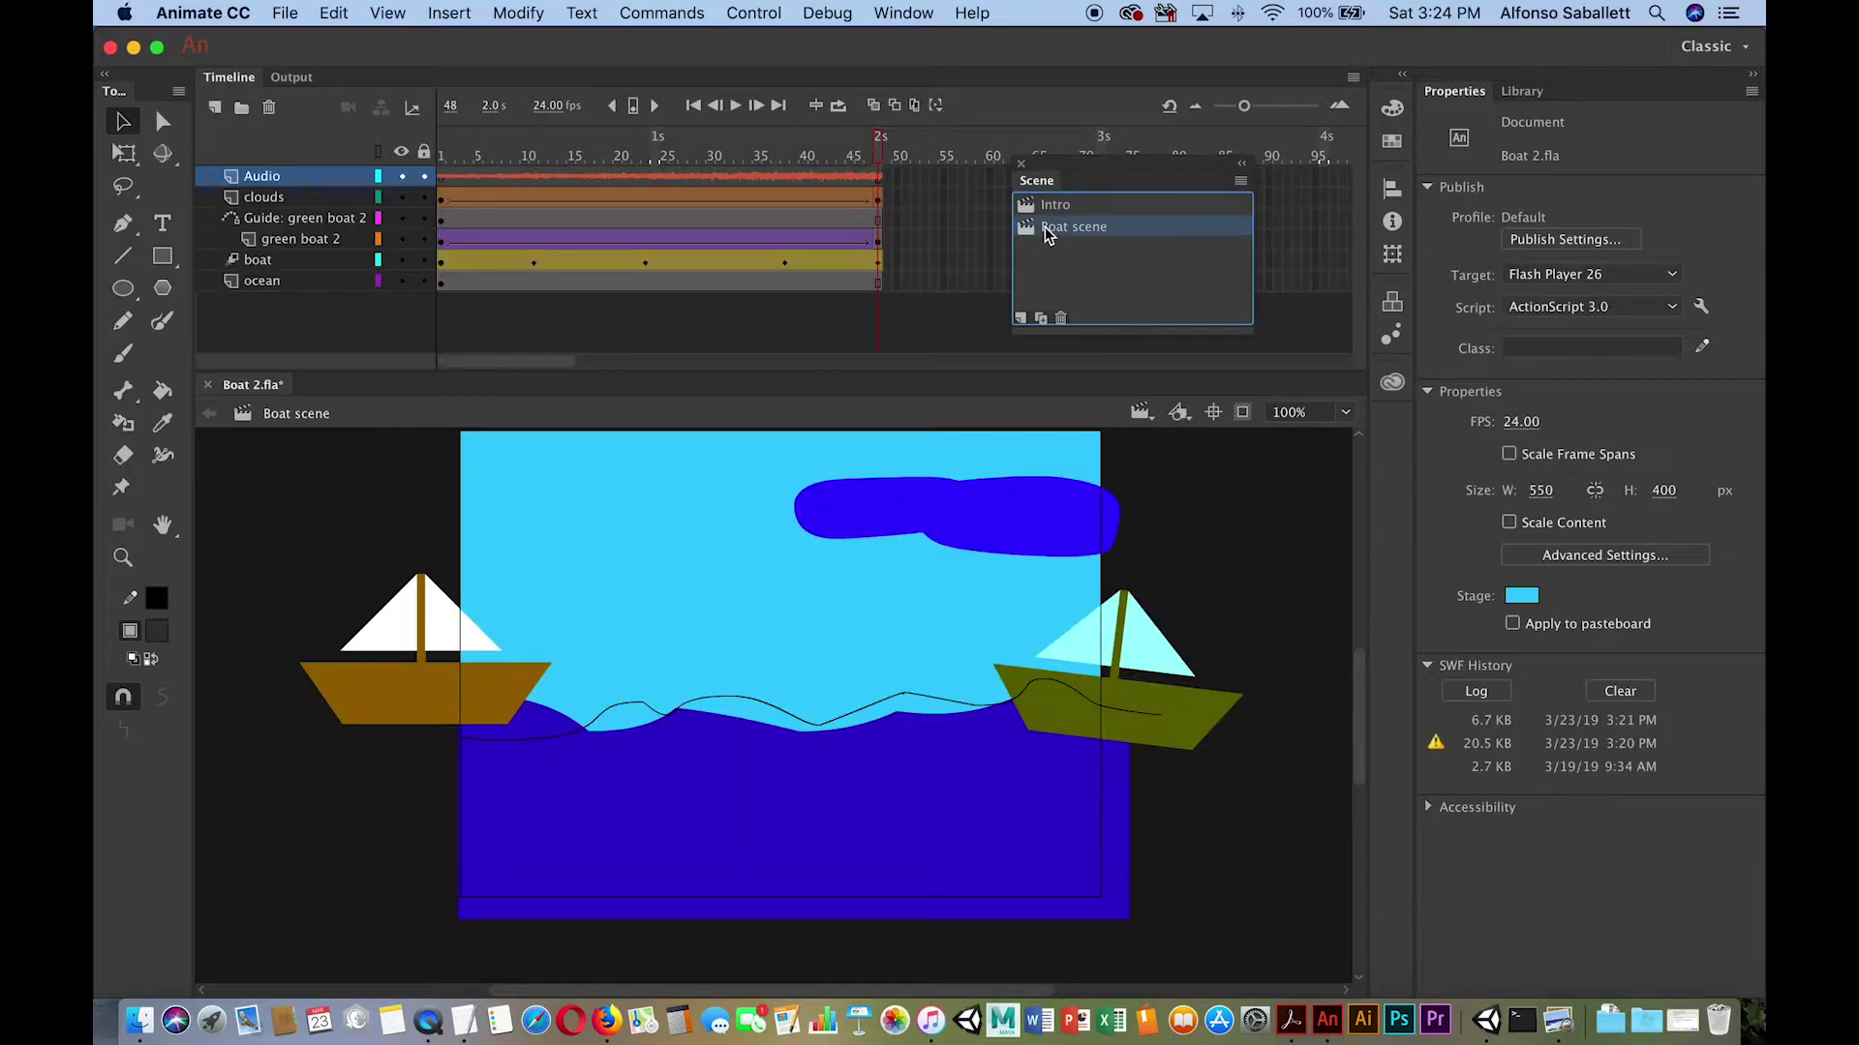
pyautogui.click(1042, 206)
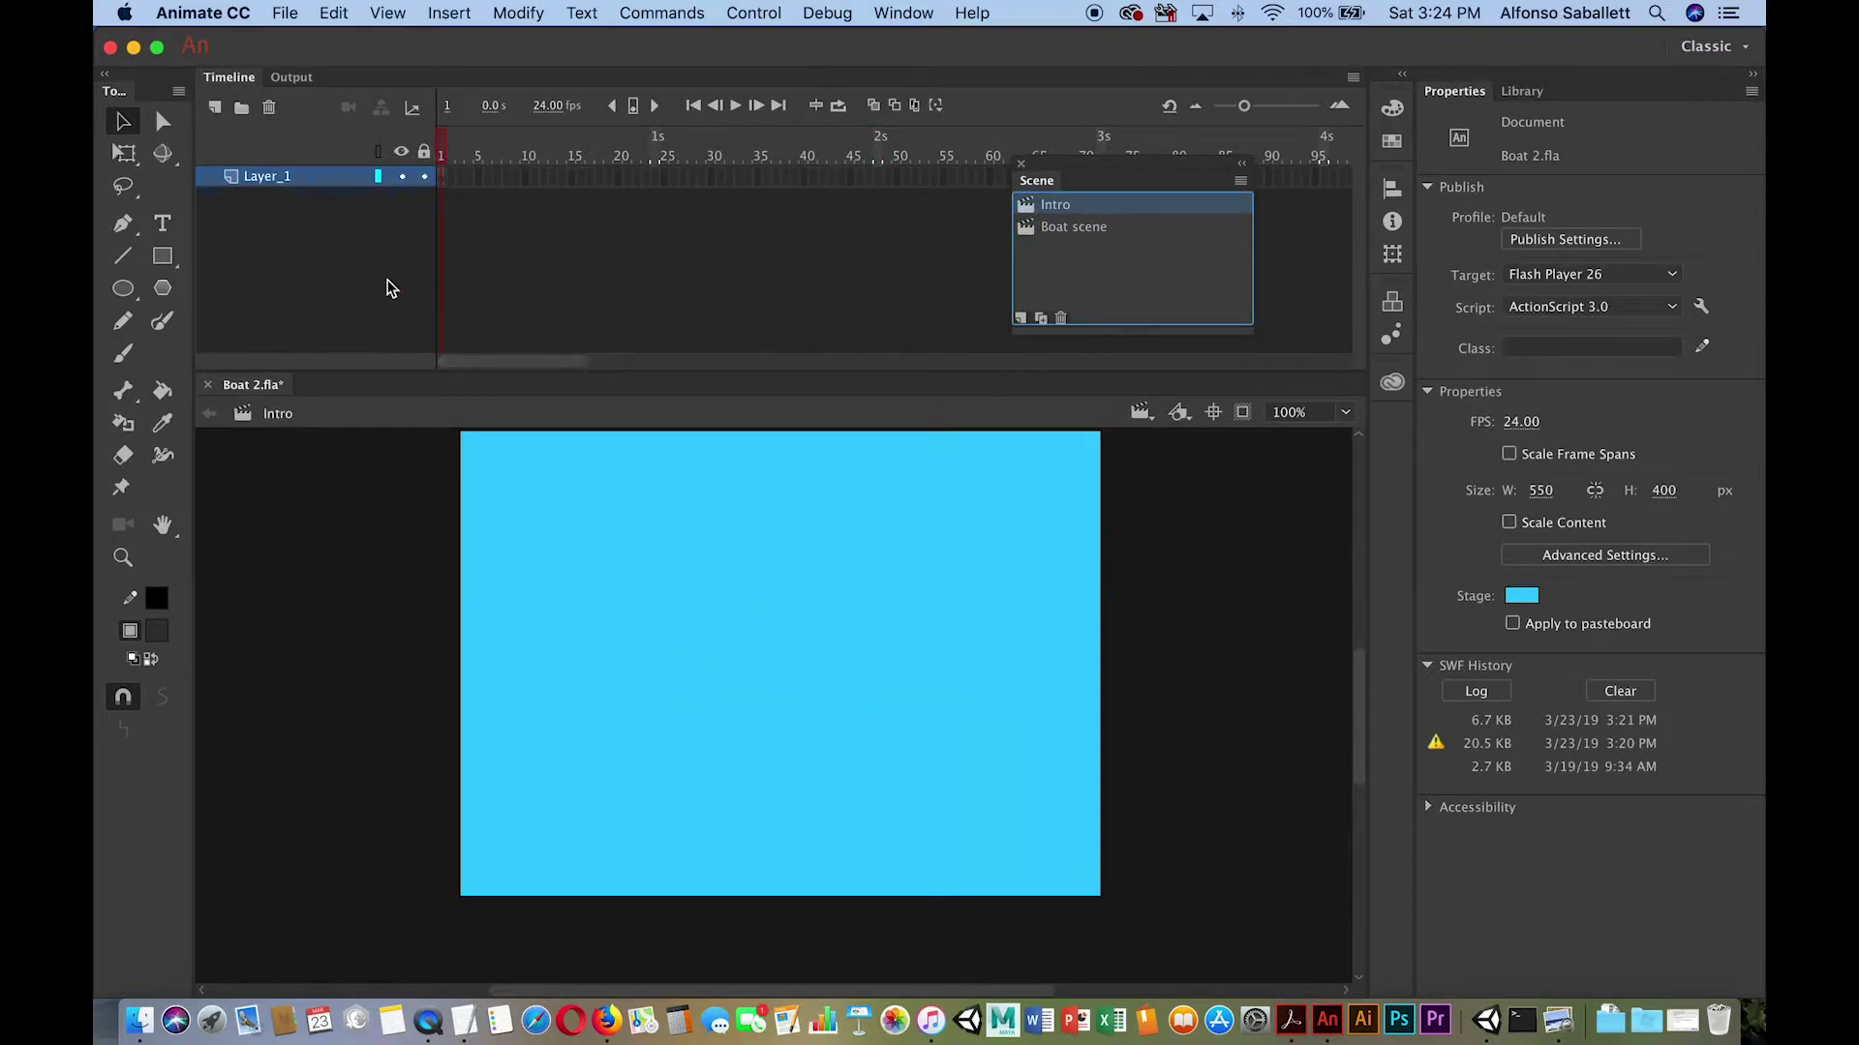
pyautogui.click(157, 225)
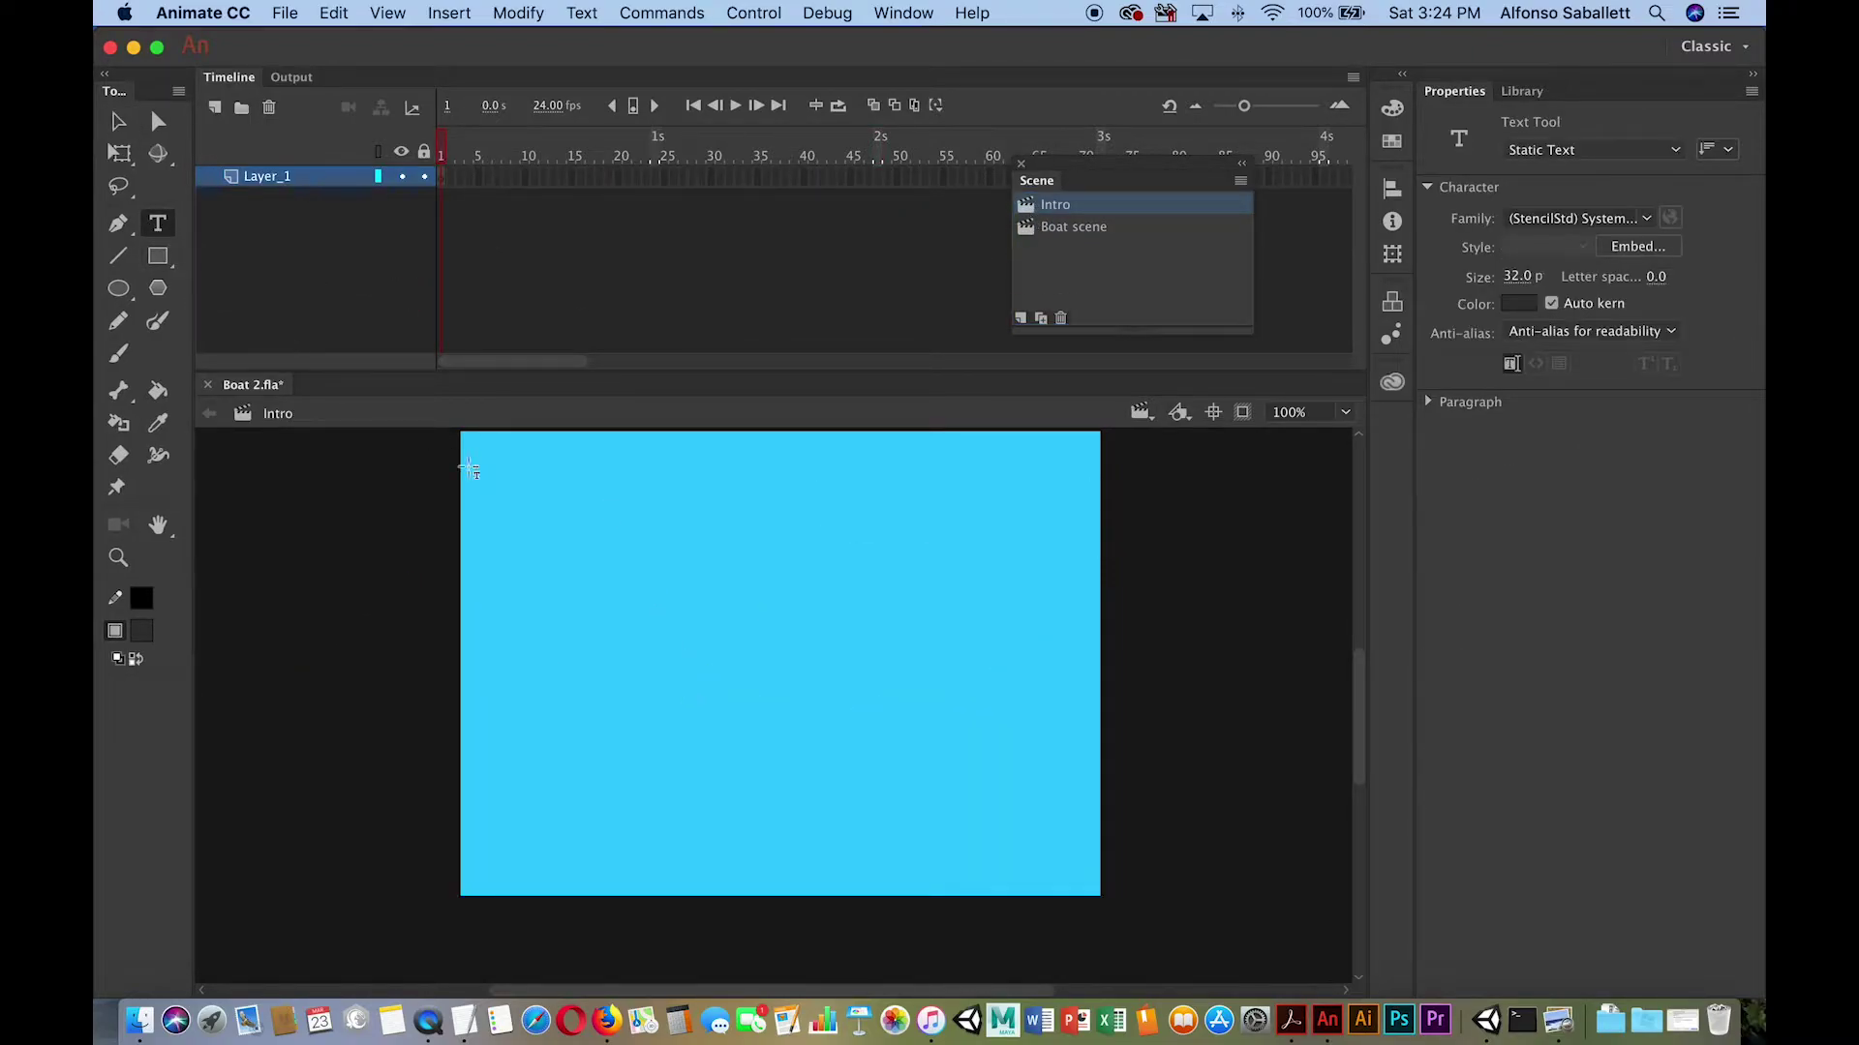
pyautogui.click(660, 560)
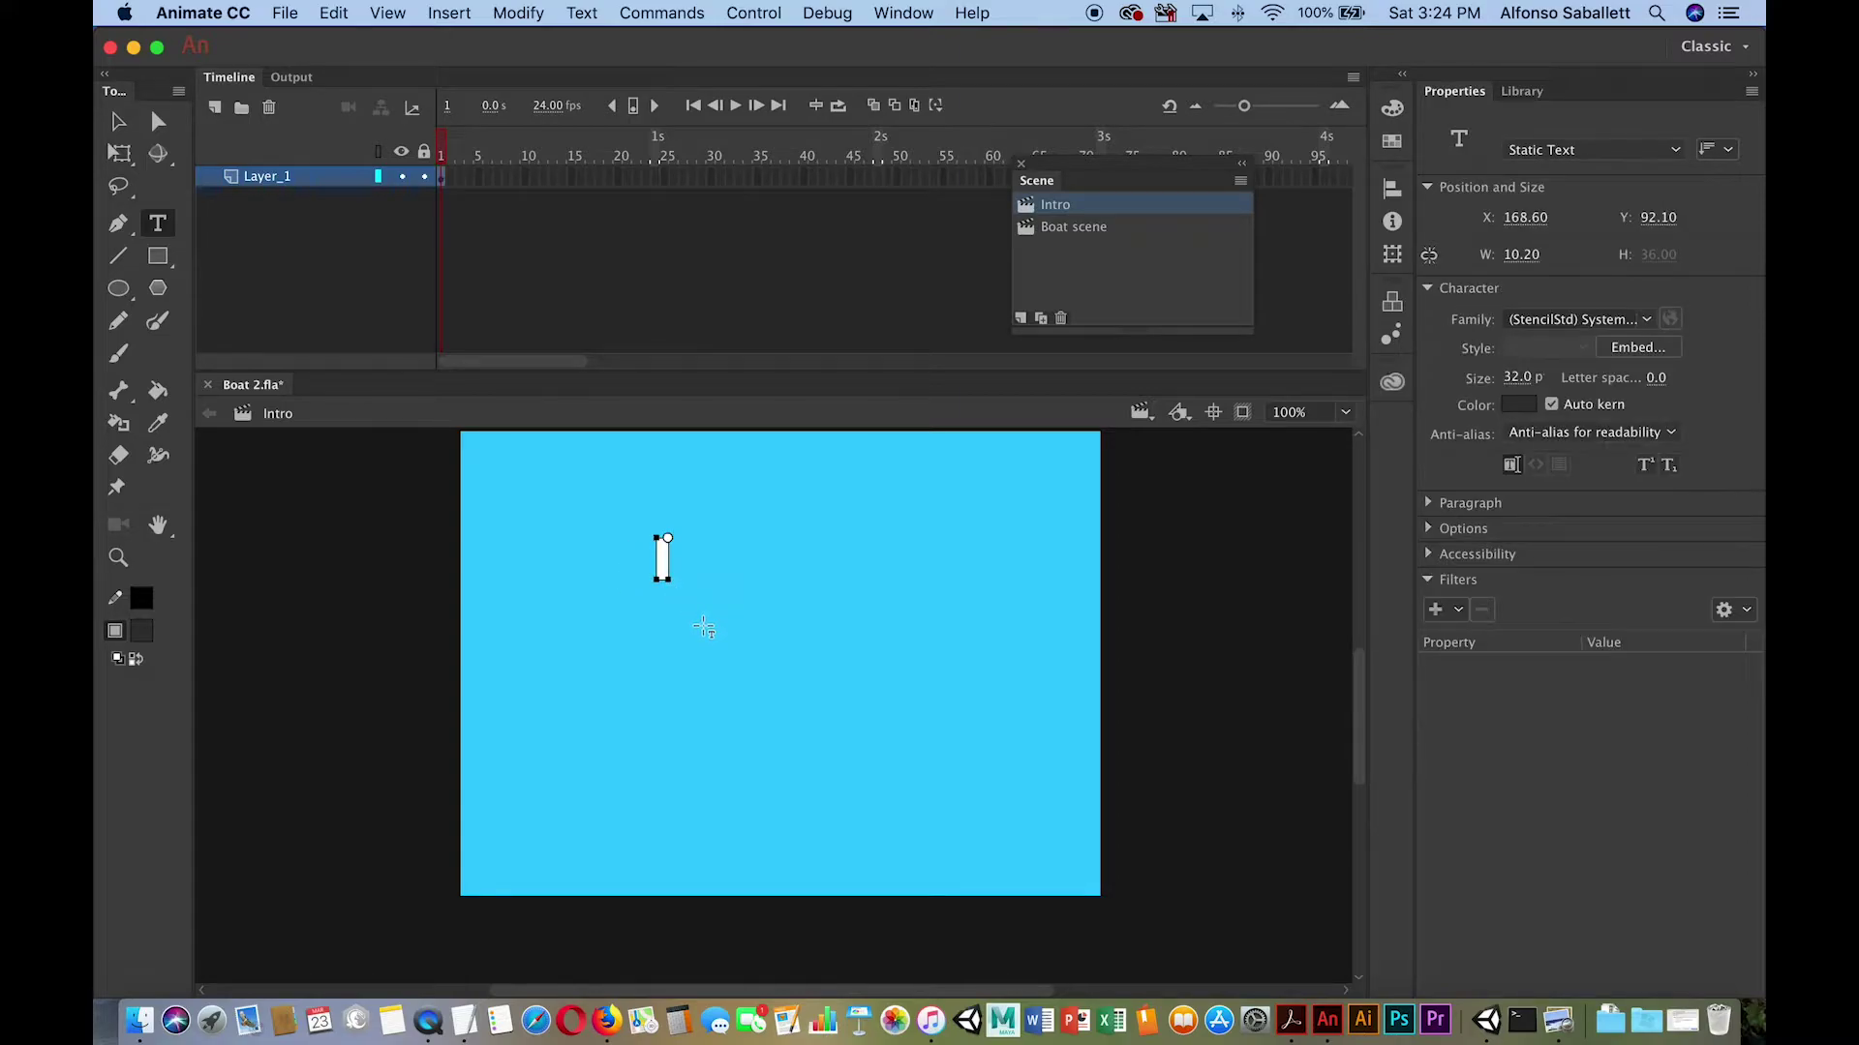
pyautogui.write('Welcome')
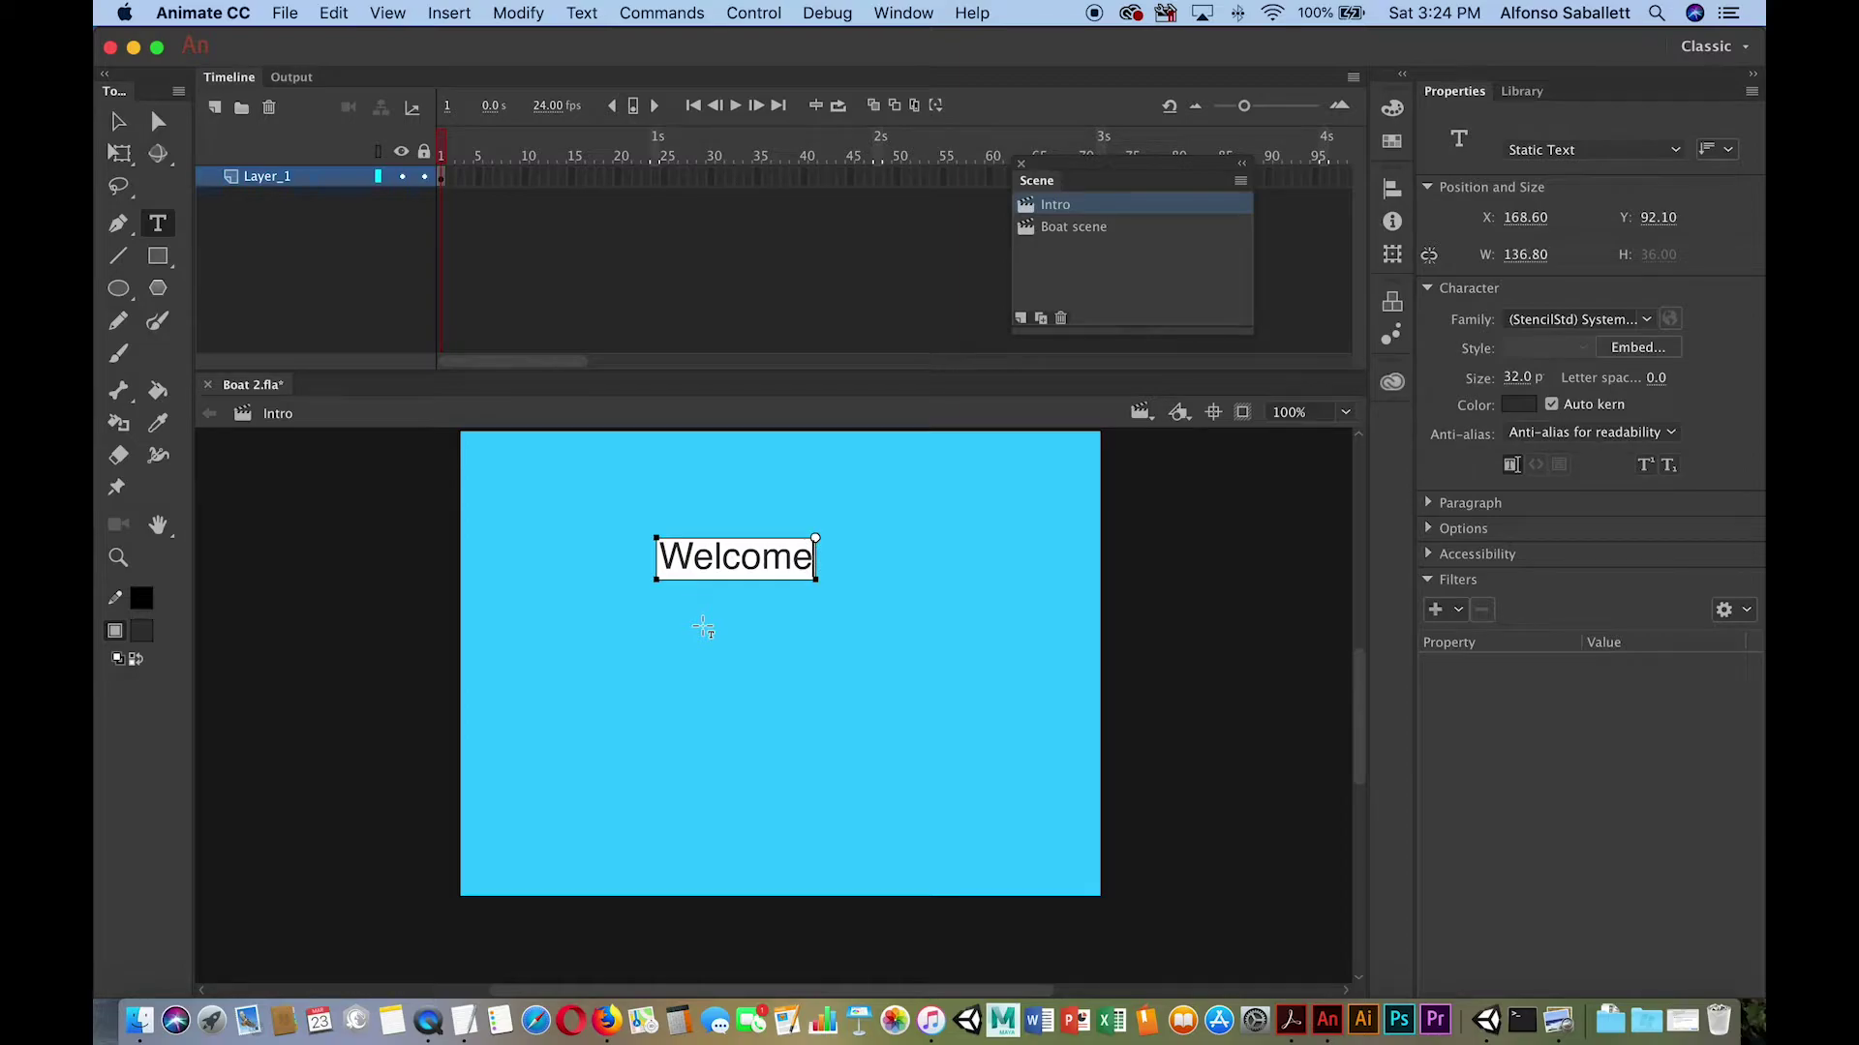
# Enlarge the Welcome text to 72 pt and center it horizontally at about X 127, Y 75.
pyautogui.click(119, 121)
pyautogui.moveTo(741, 558); pyautogui.dragTo(766, 566)
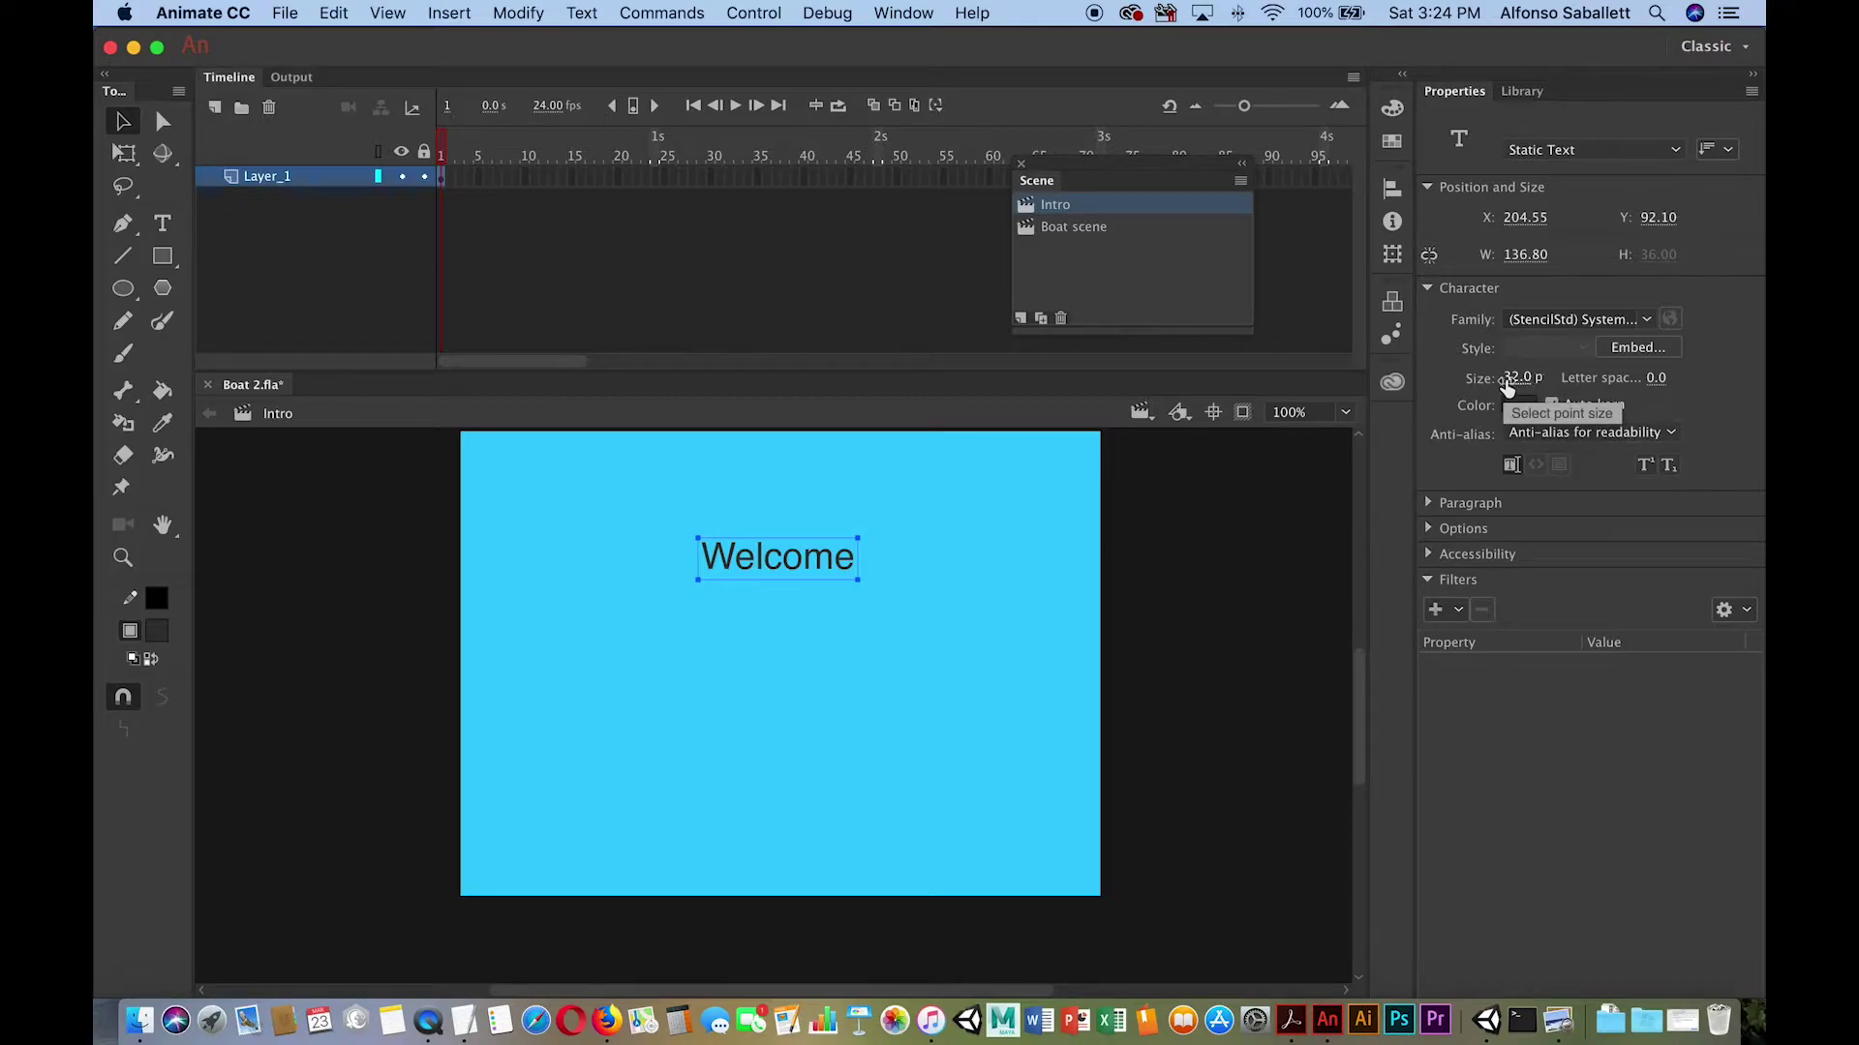
pyautogui.moveTo(1516, 387); pyautogui.dragTo(1572, 391)
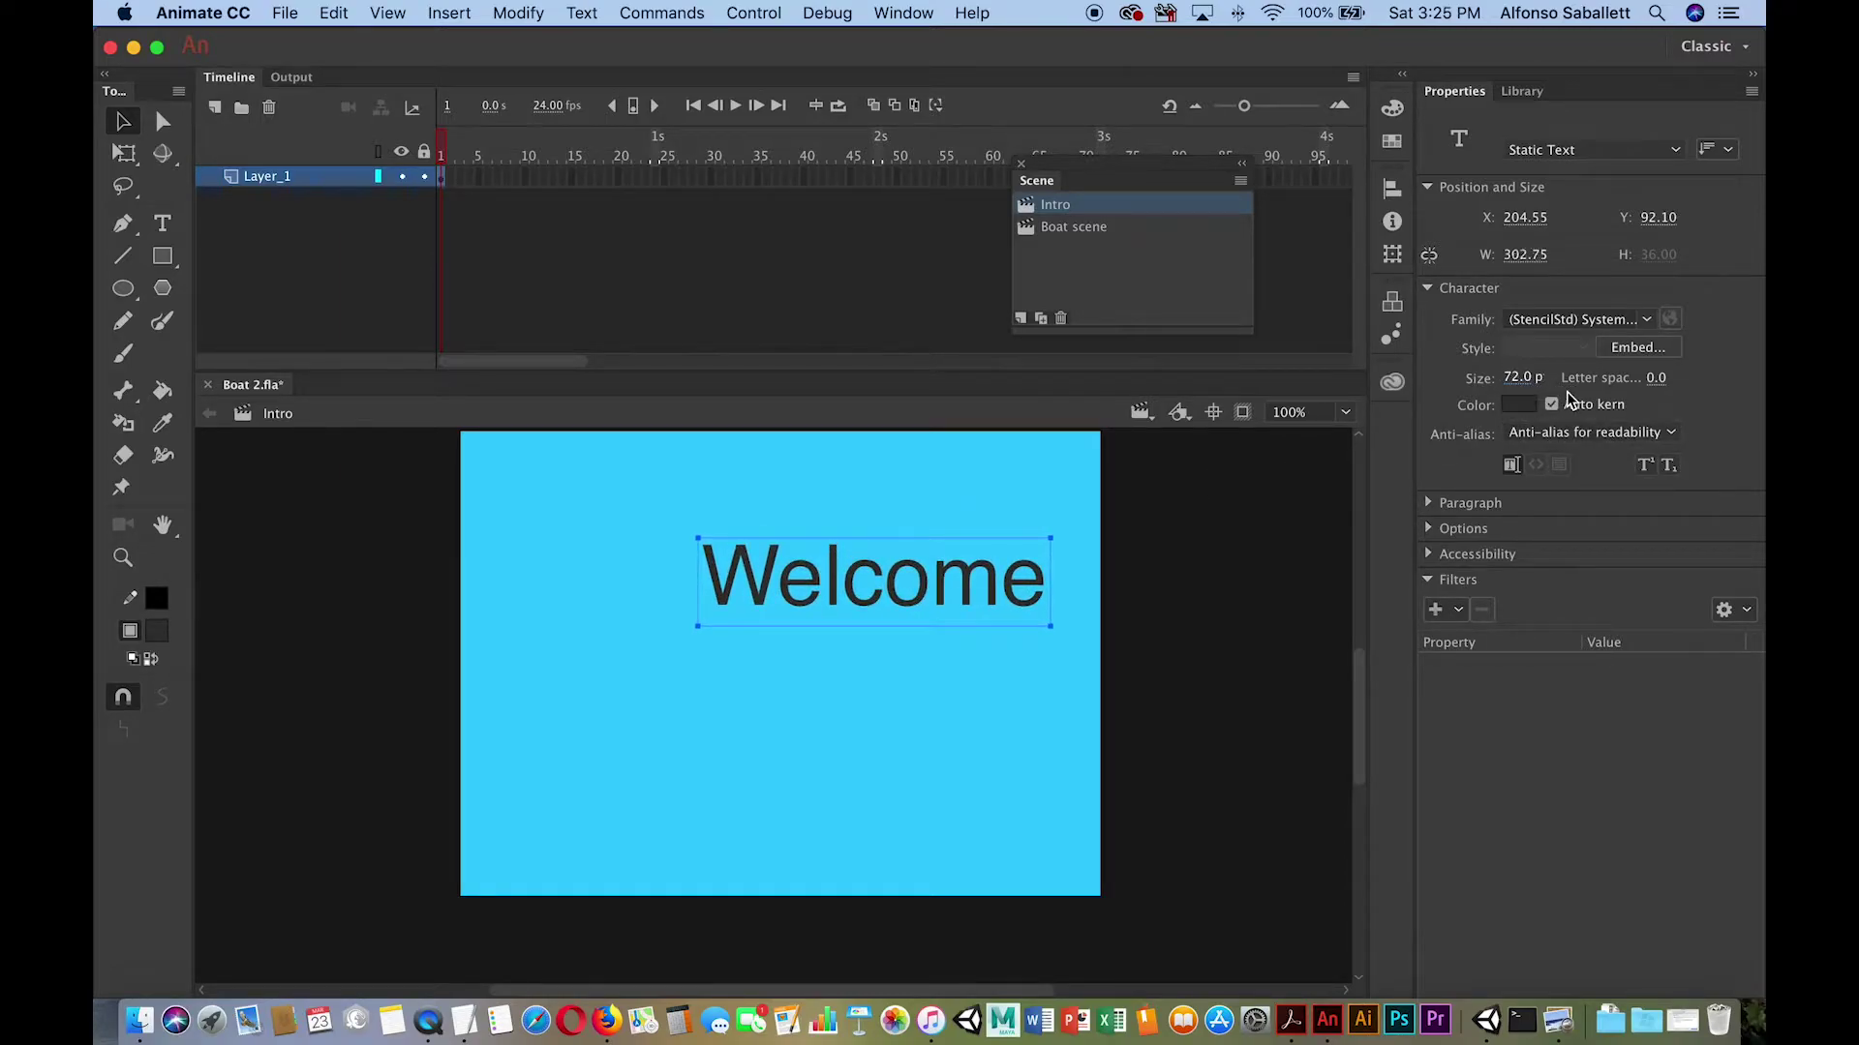
pyautogui.moveTo(846, 581); pyautogui.dragTo(765, 567)
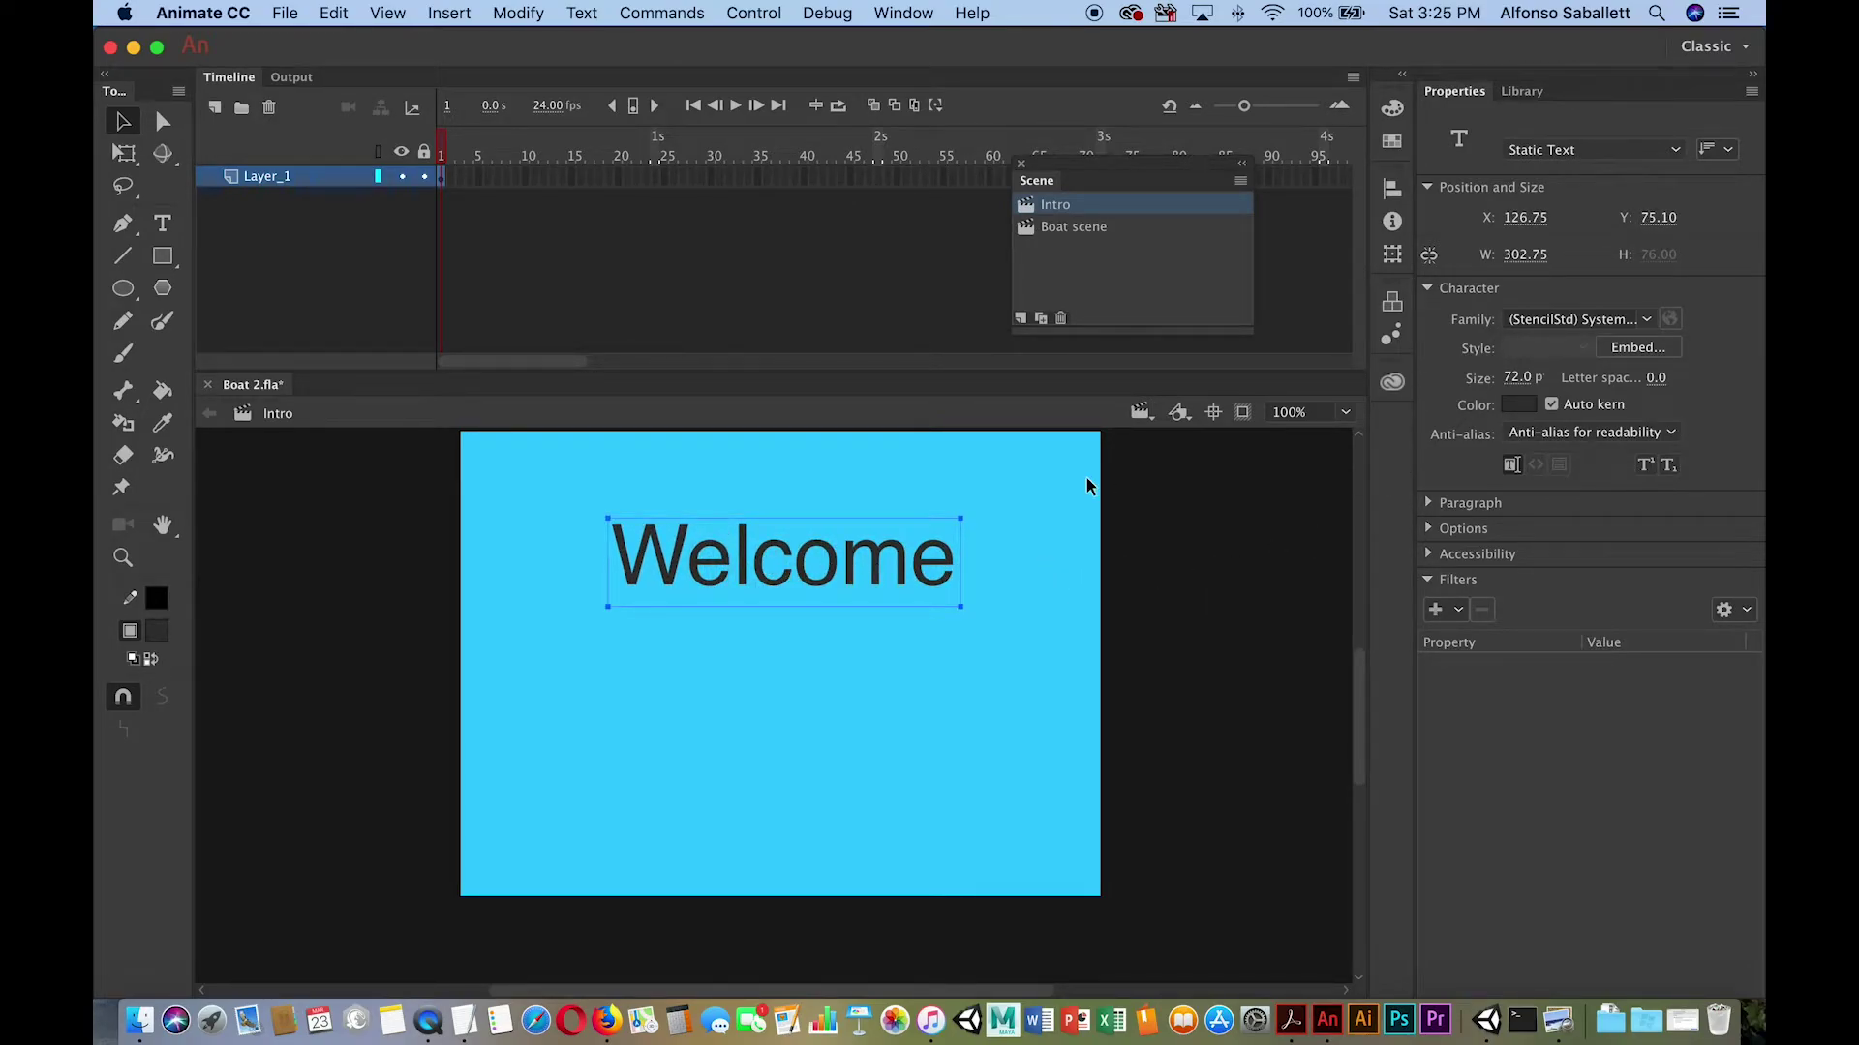
# Color the Welcome text red in the Arial Black font and move it to about X 85, Y 39.
pyautogui.click(1519, 405)
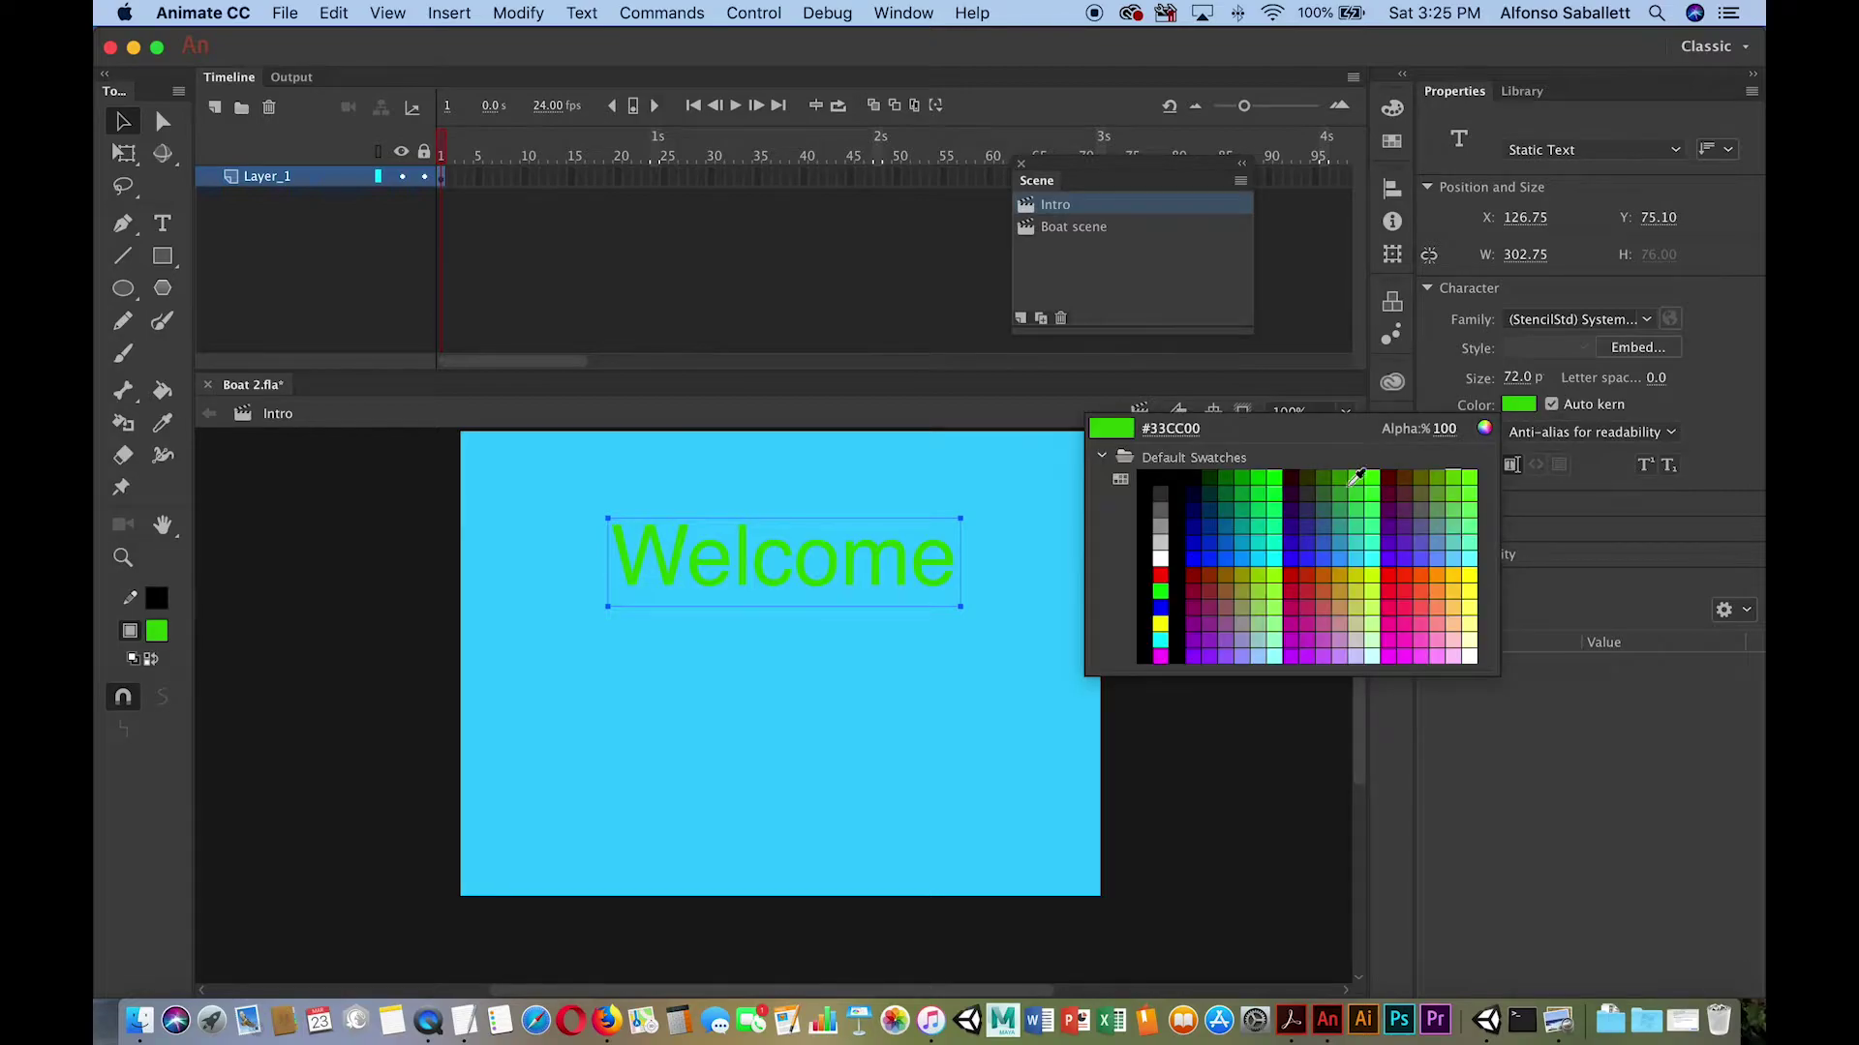
pyautogui.click(1163, 575)
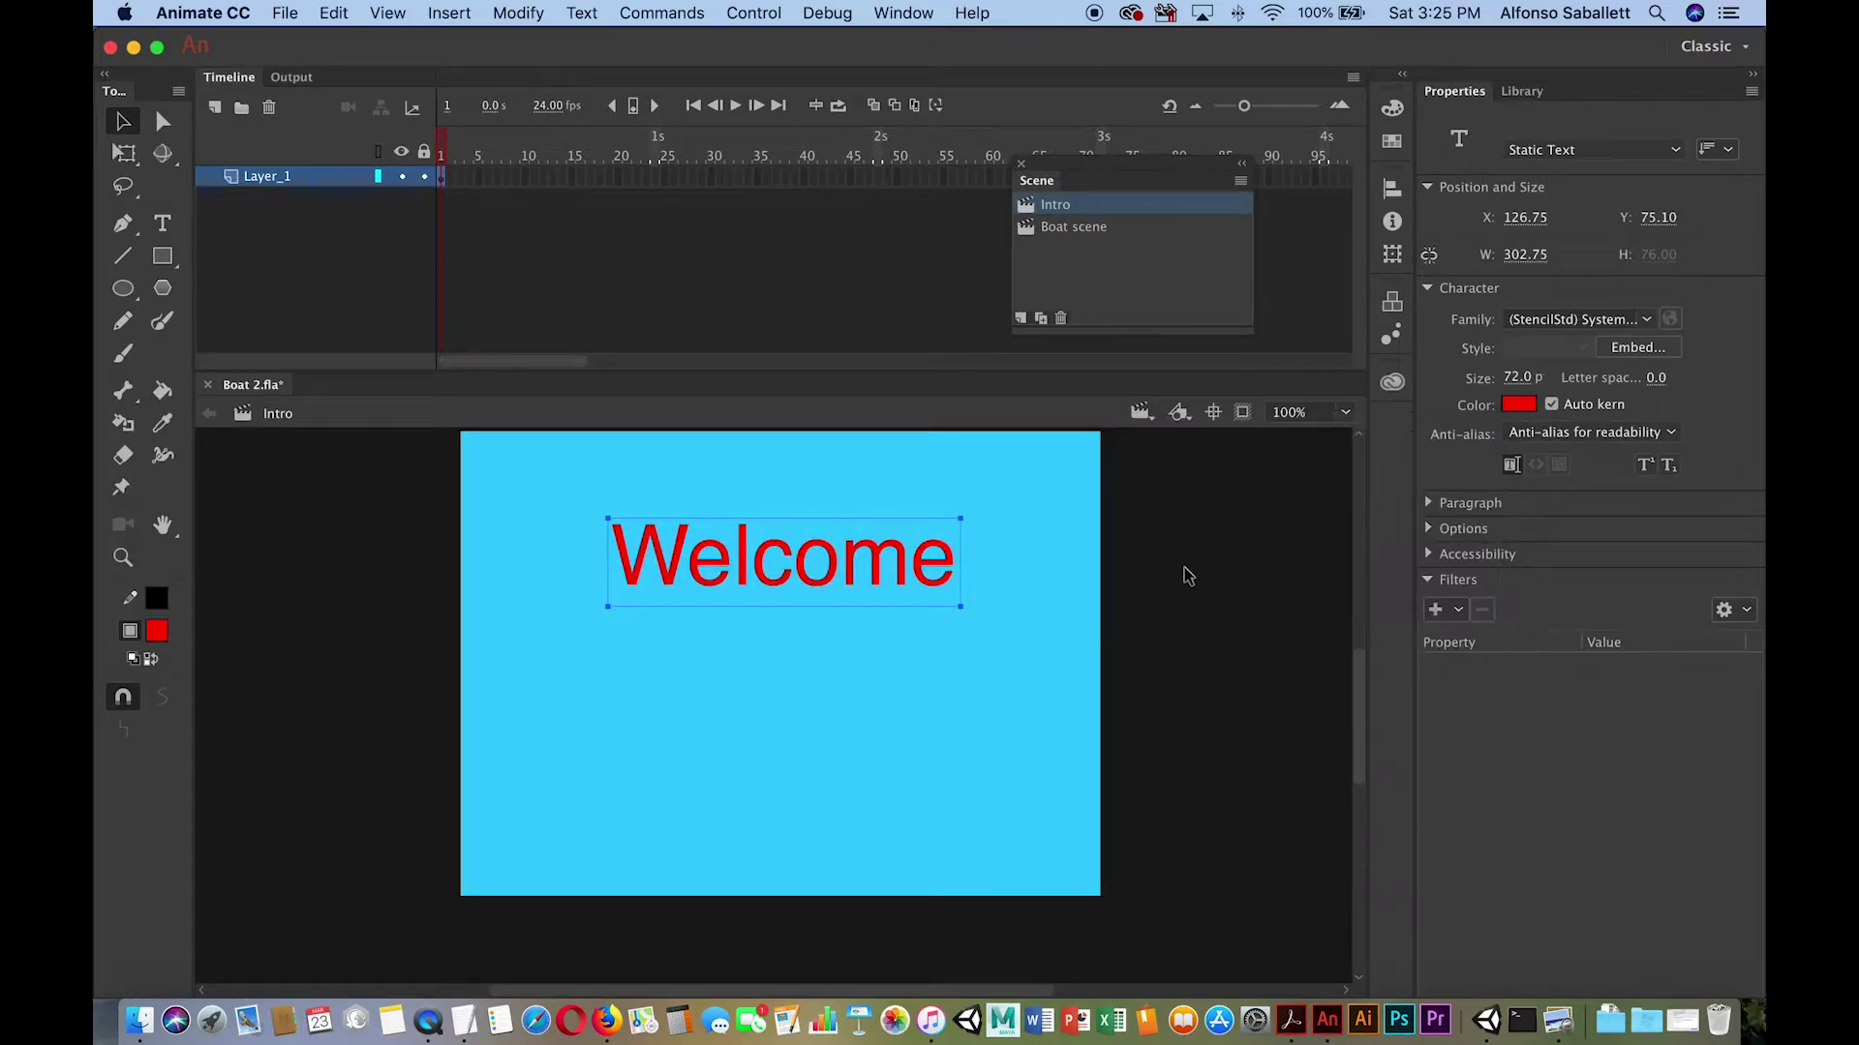
pyautogui.click(1649, 327)
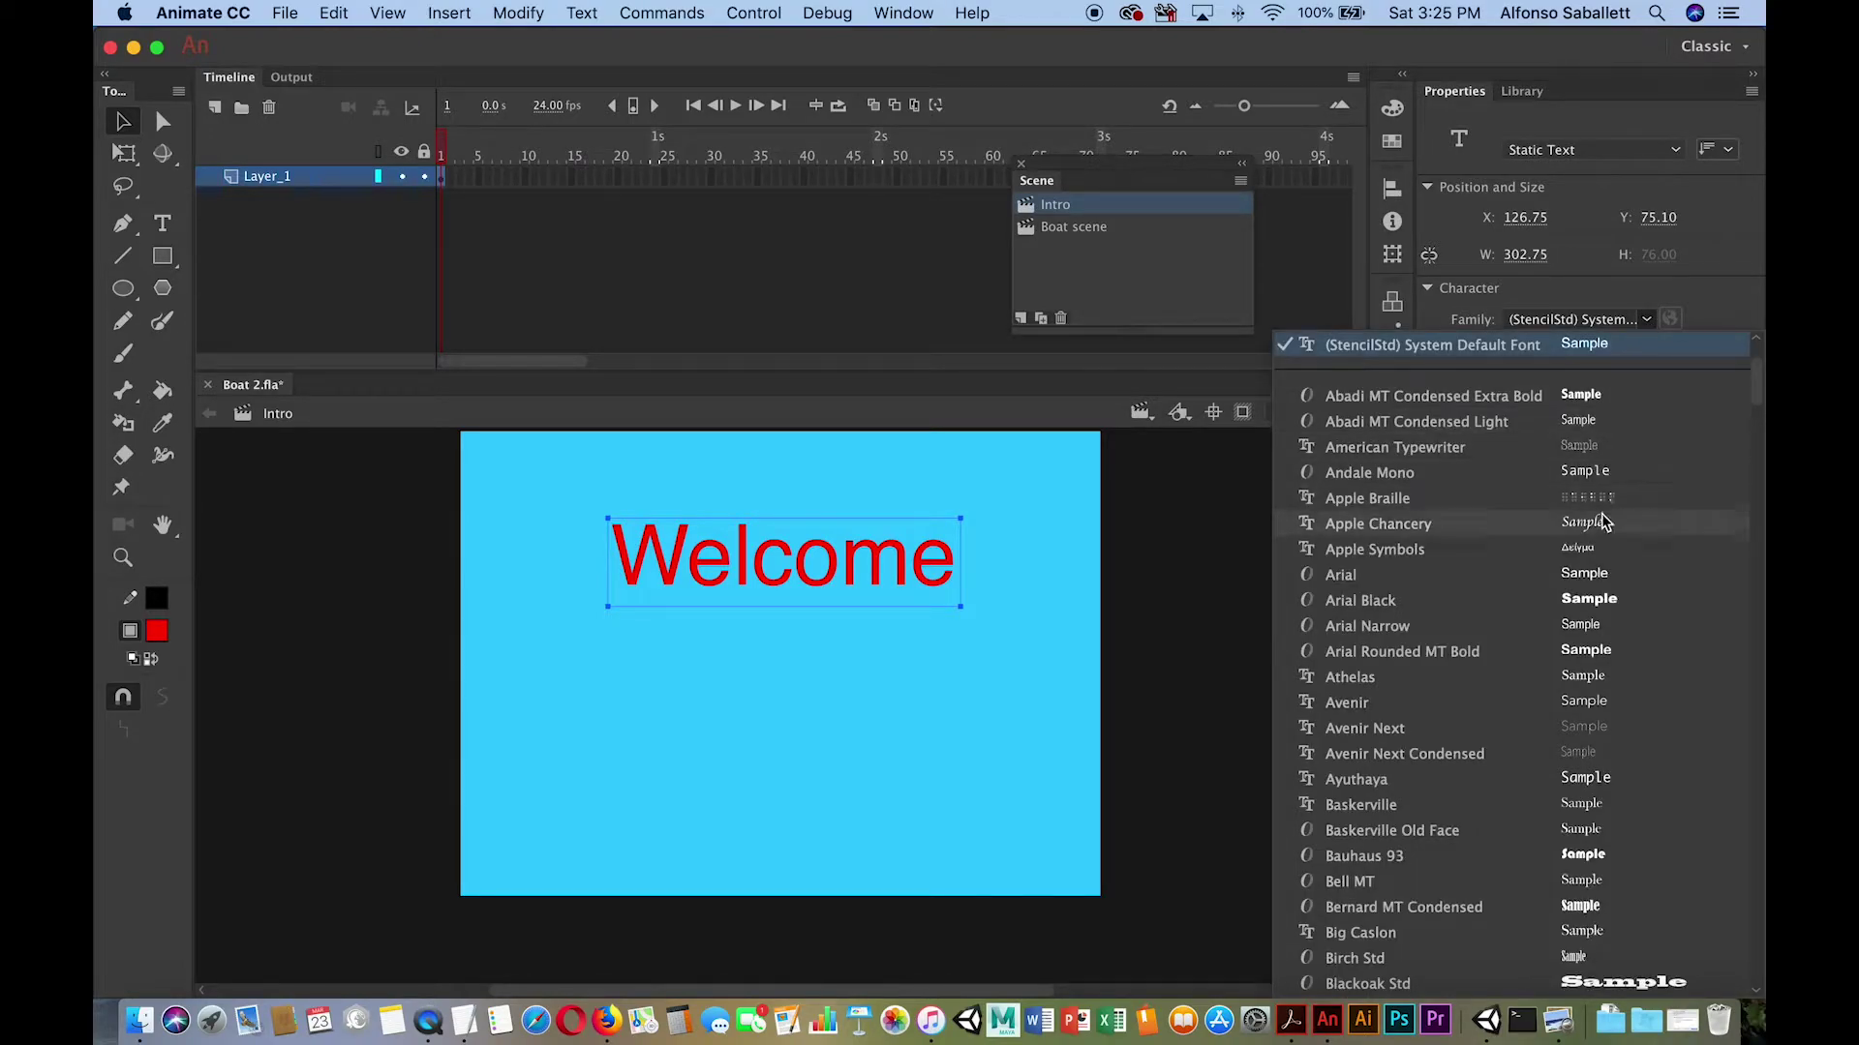
pyautogui.click(1588, 600)
pyautogui.moveTo(916, 600); pyautogui.dragTo(866, 558)
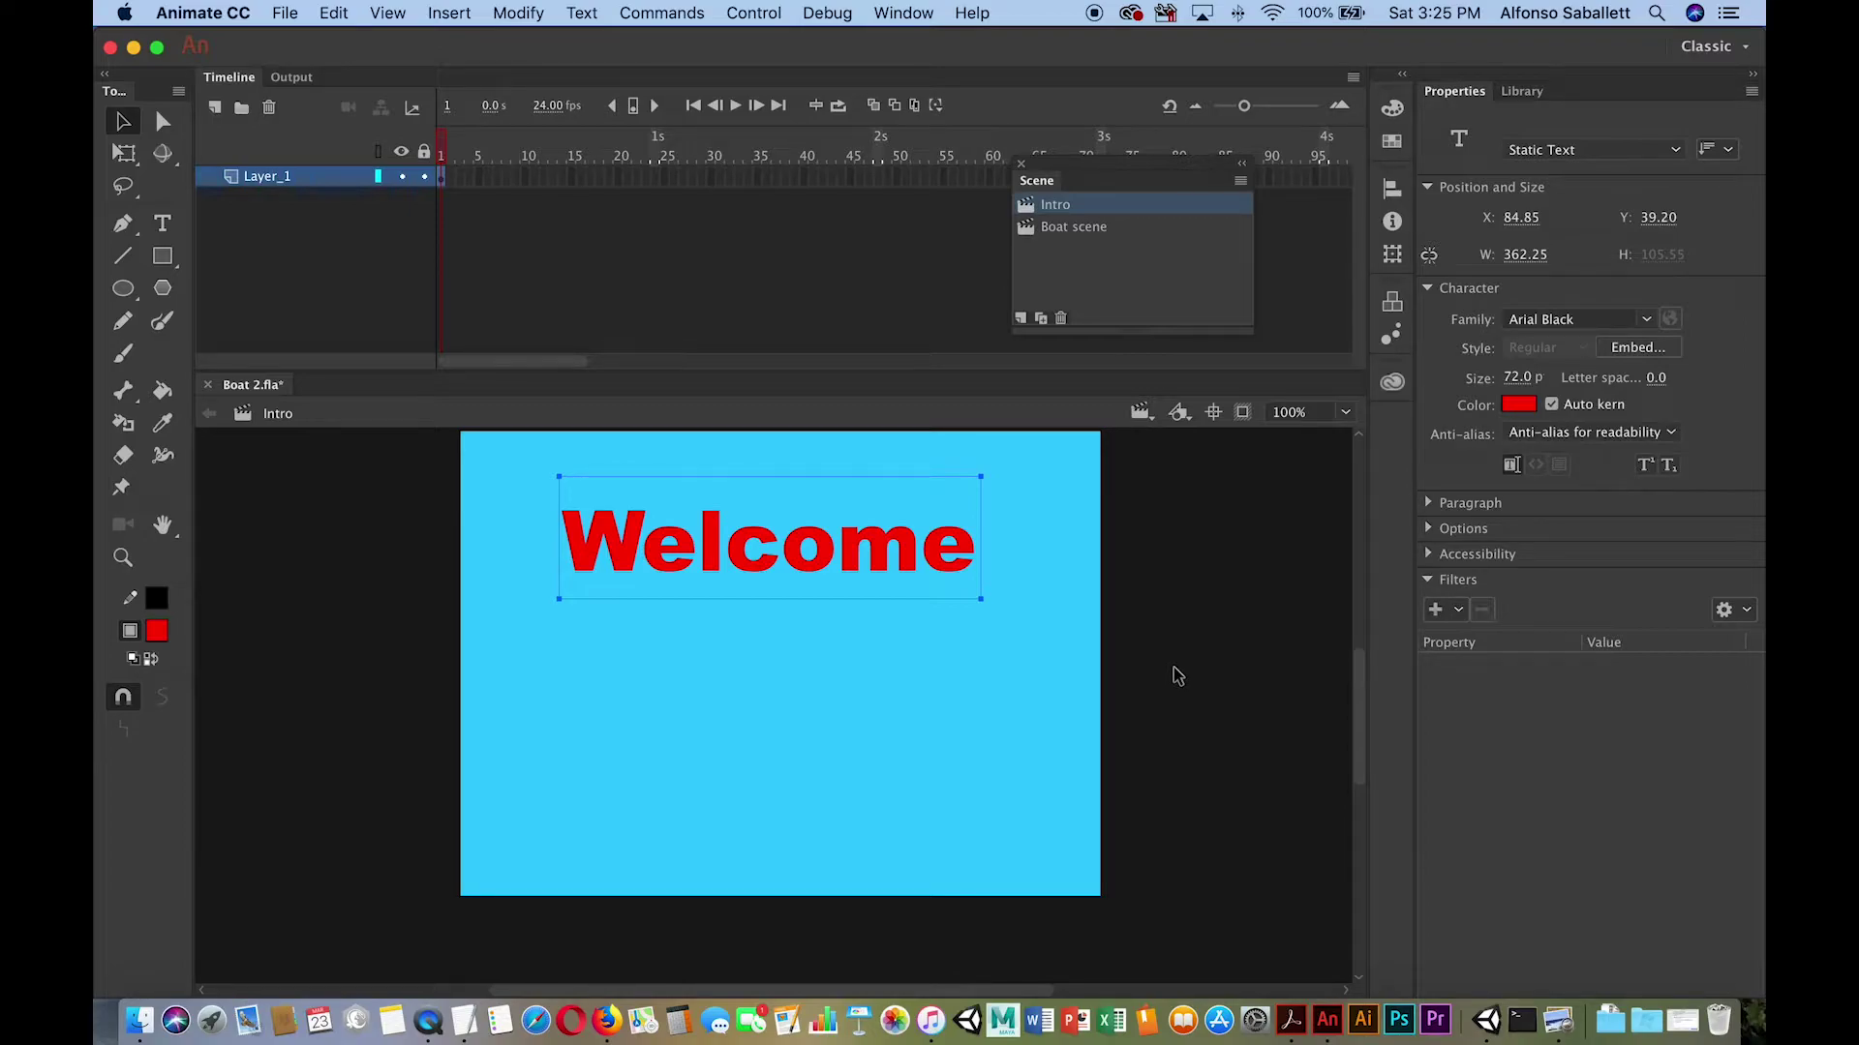
# Test the movie to check how the Intro and Boat scene play in sequence, and close the preview.
pyautogui.press('super+Return')
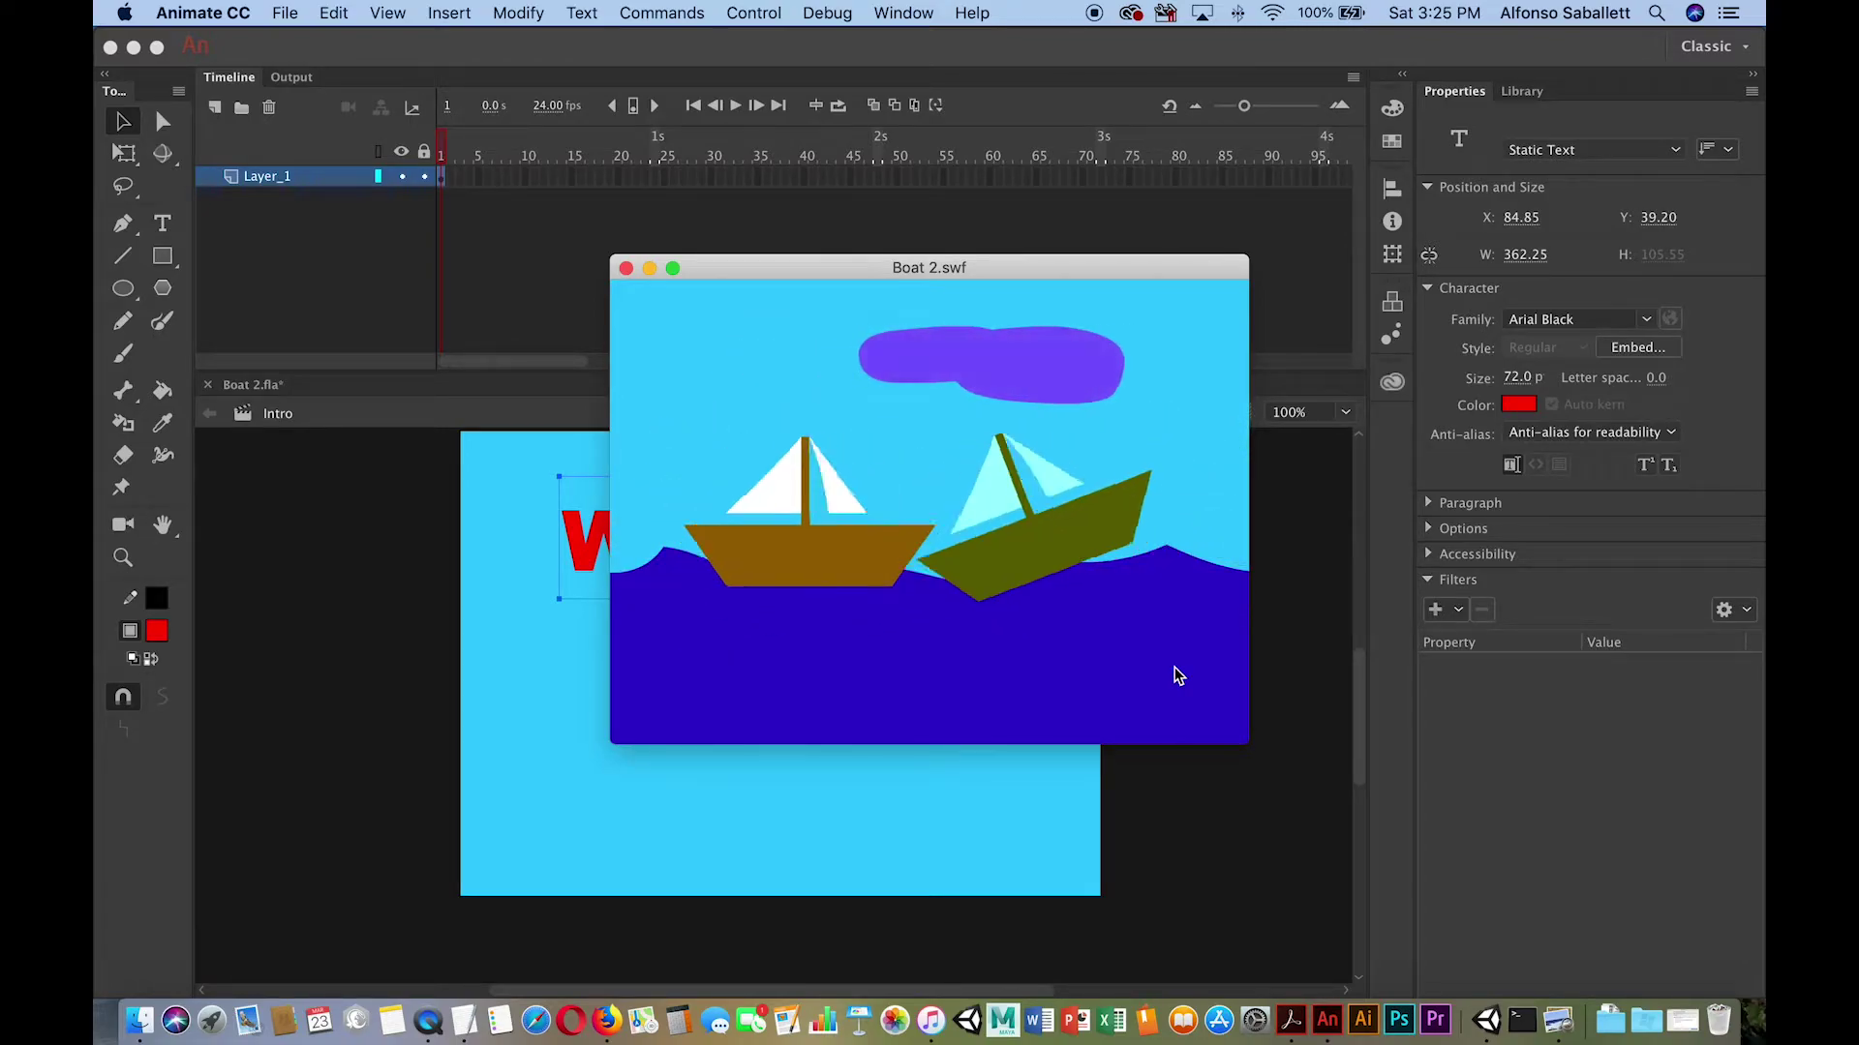
pyautogui.press('super+w')
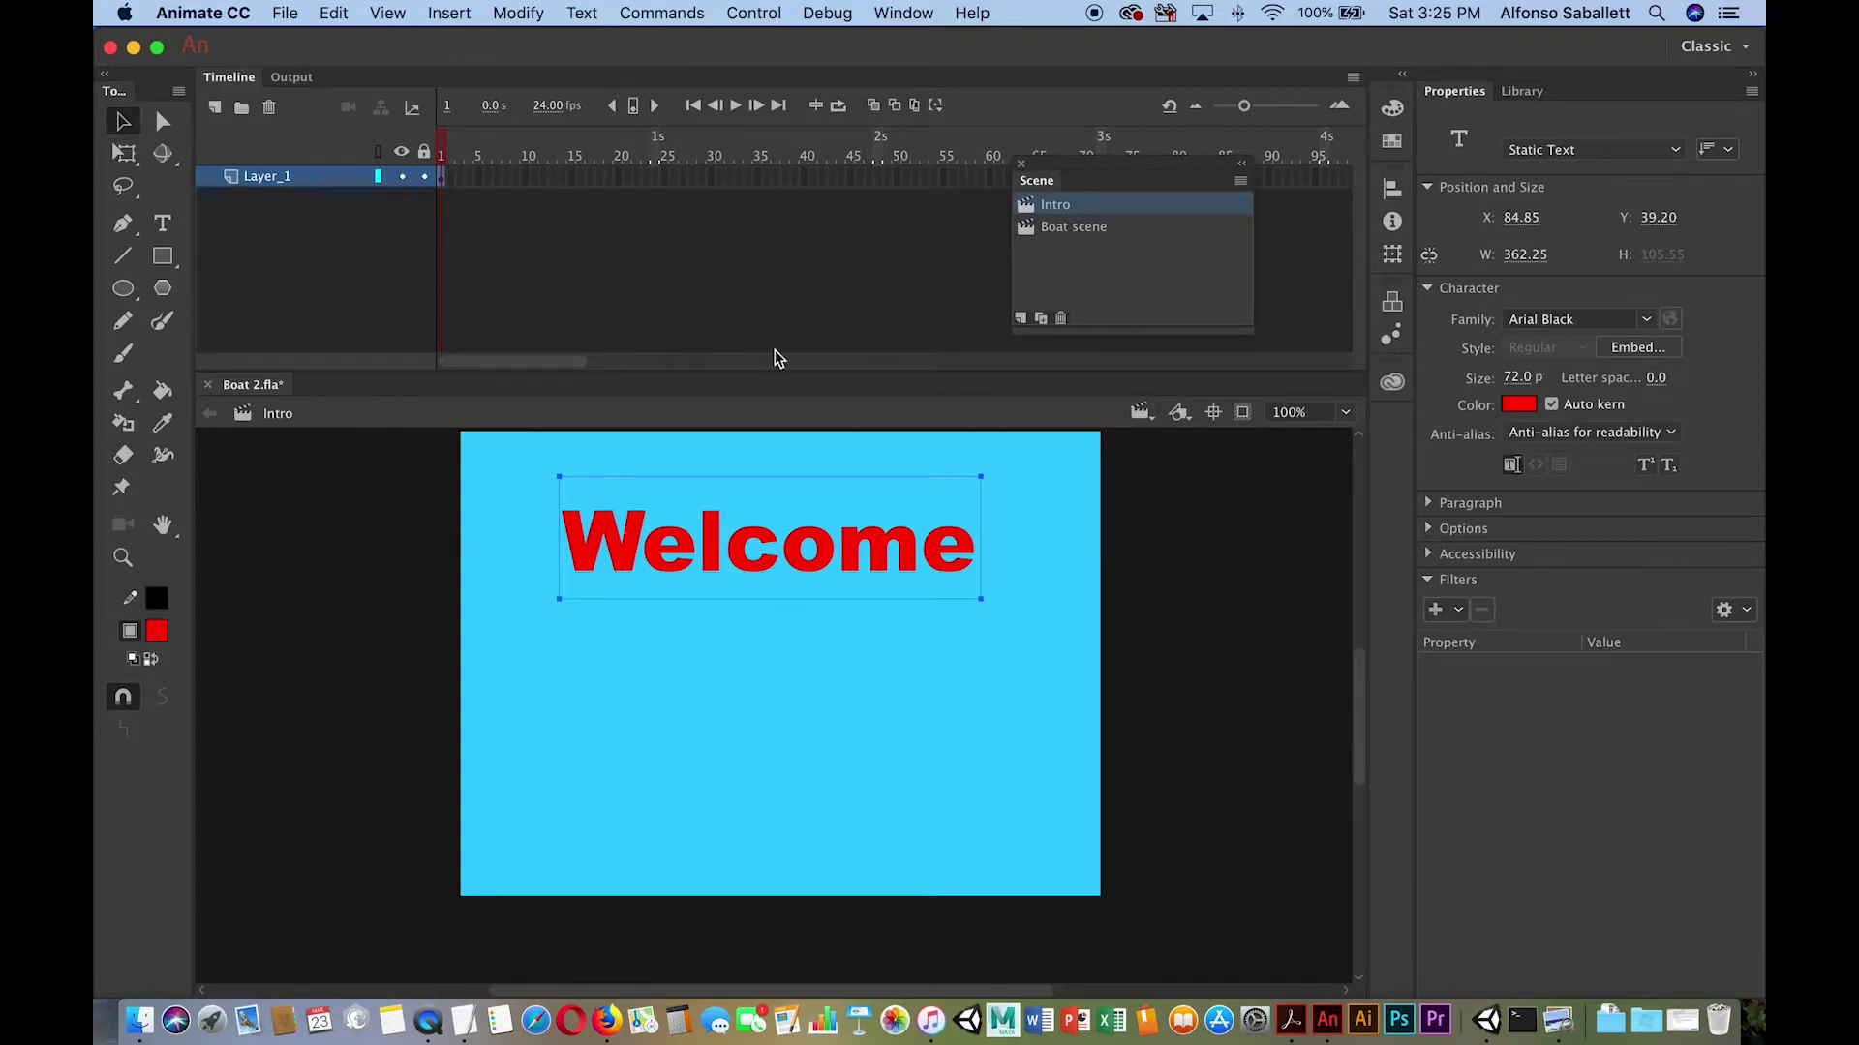
# Extend Layer_1 of the Intro scene to frame 48, then test the movie and close the preview.
pyautogui.click(879, 178)
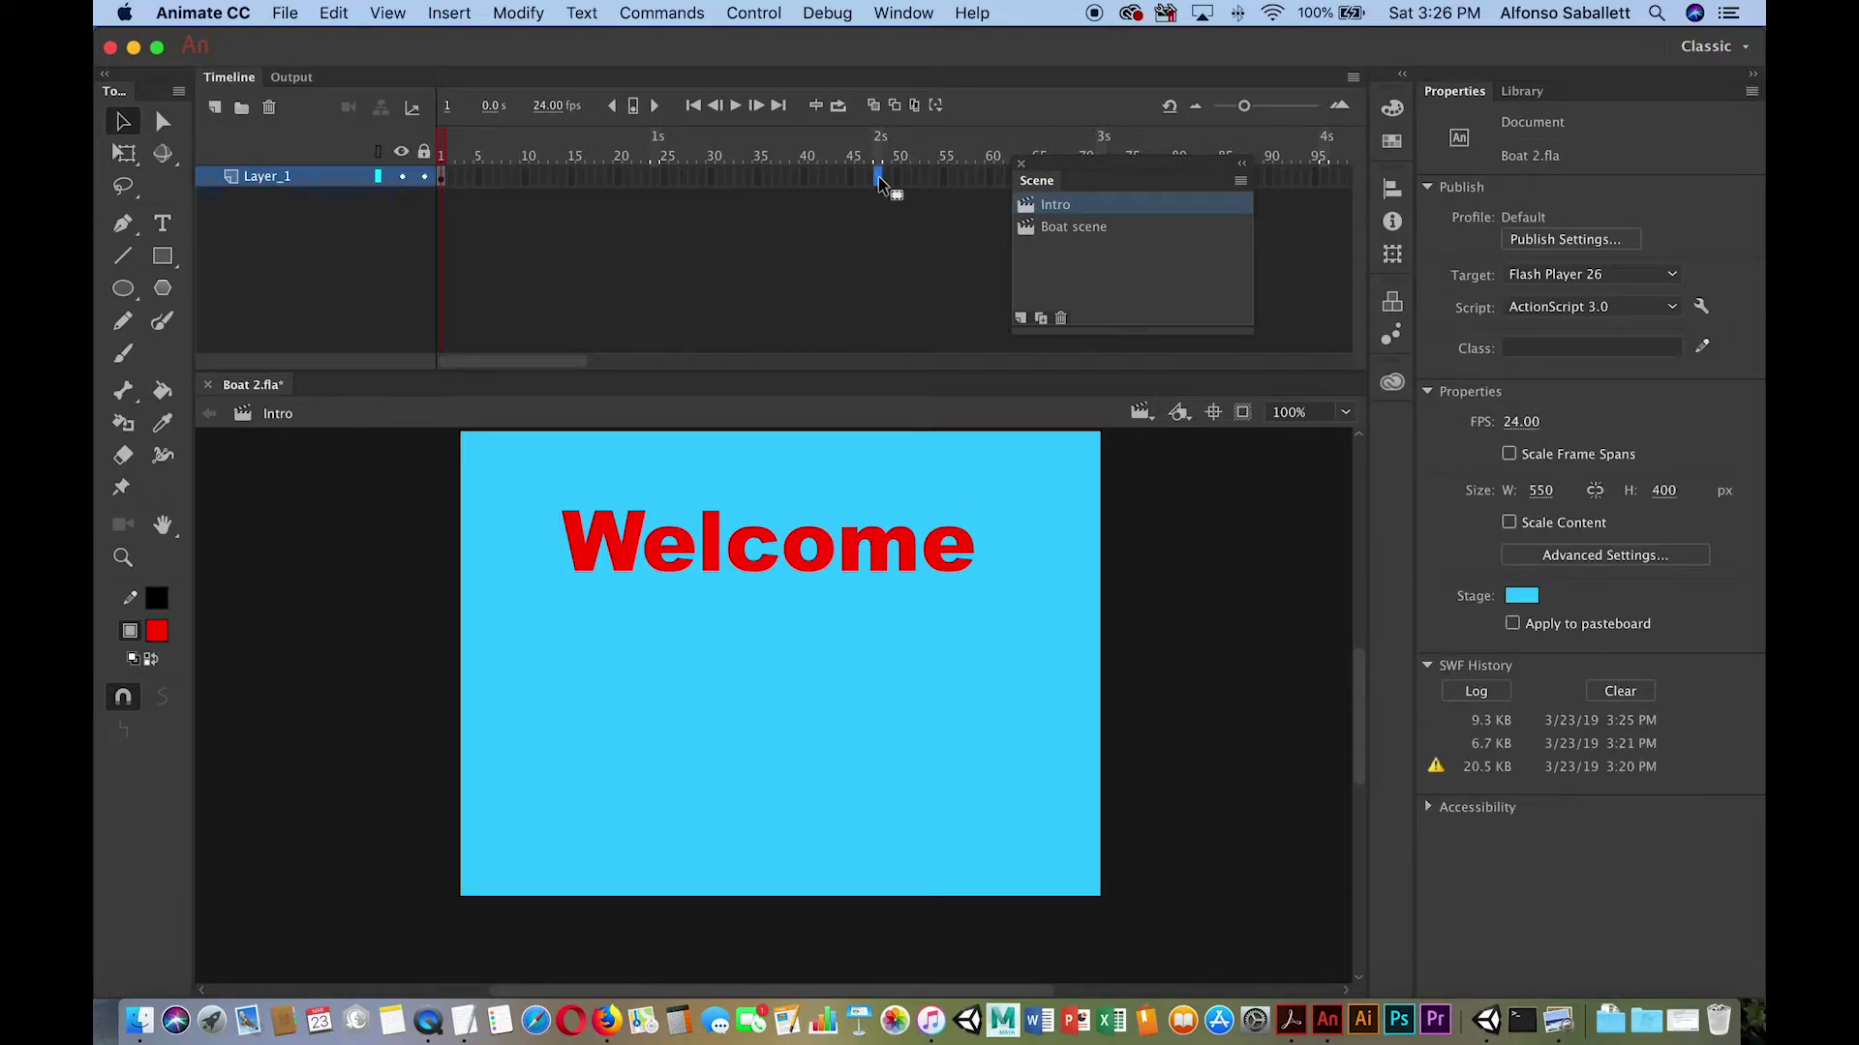
pyautogui.press('F5')
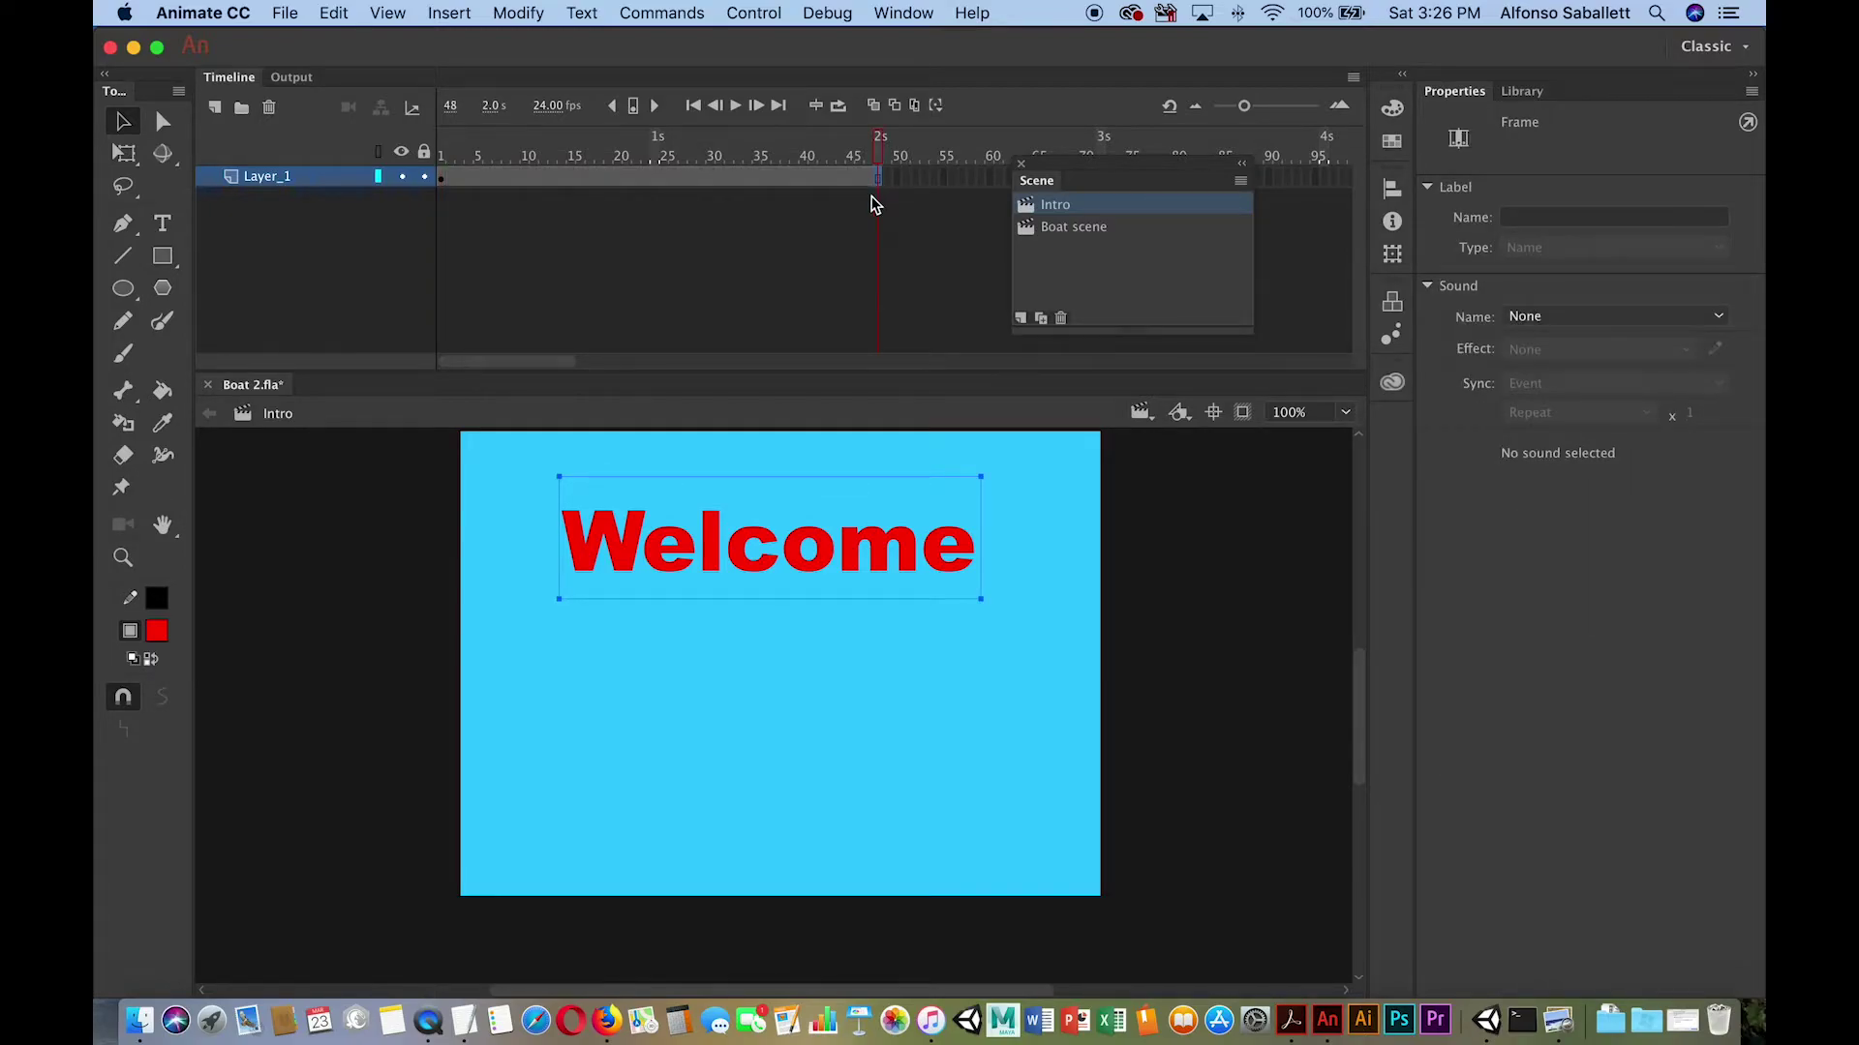
pyautogui.press('super+Return')
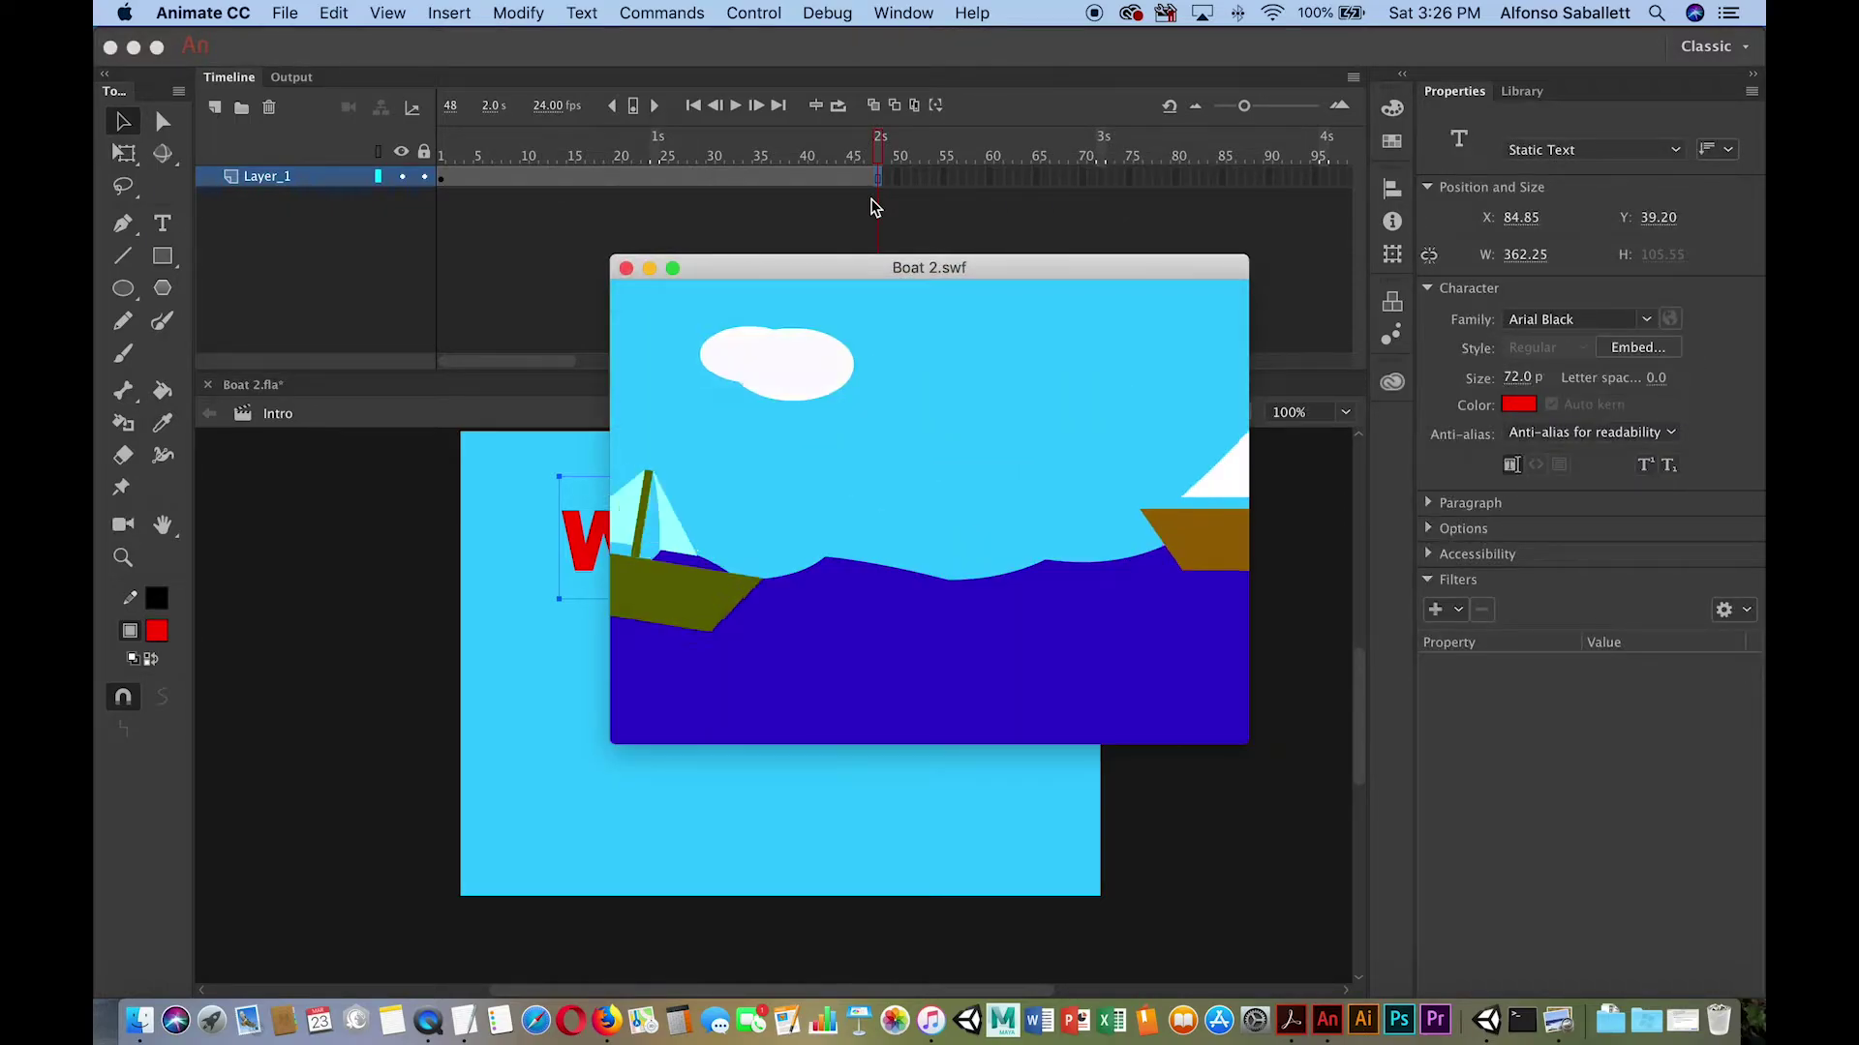
pyautogui.press('super+w')
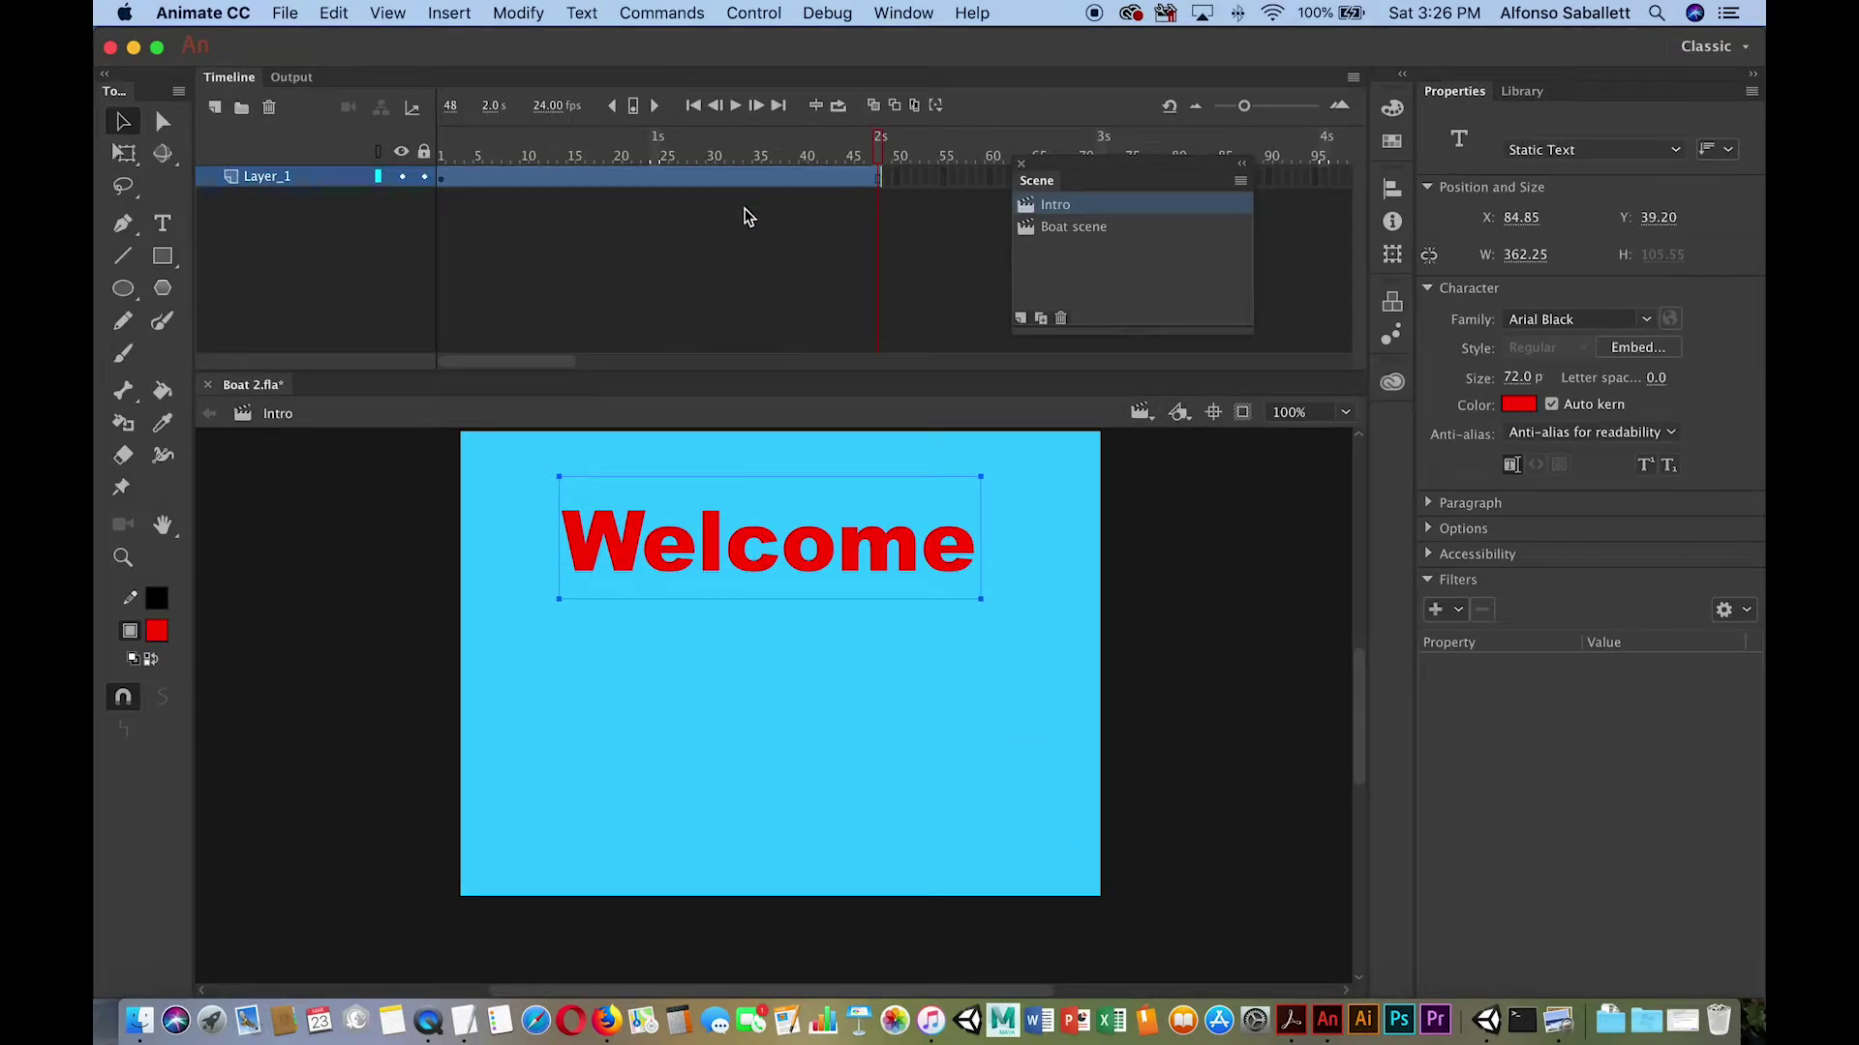
# Undo the extension of the Intro scene's Layer_1 frames.
pyautogui.click(720, 240)
pyautogui.press('super+alt+a')
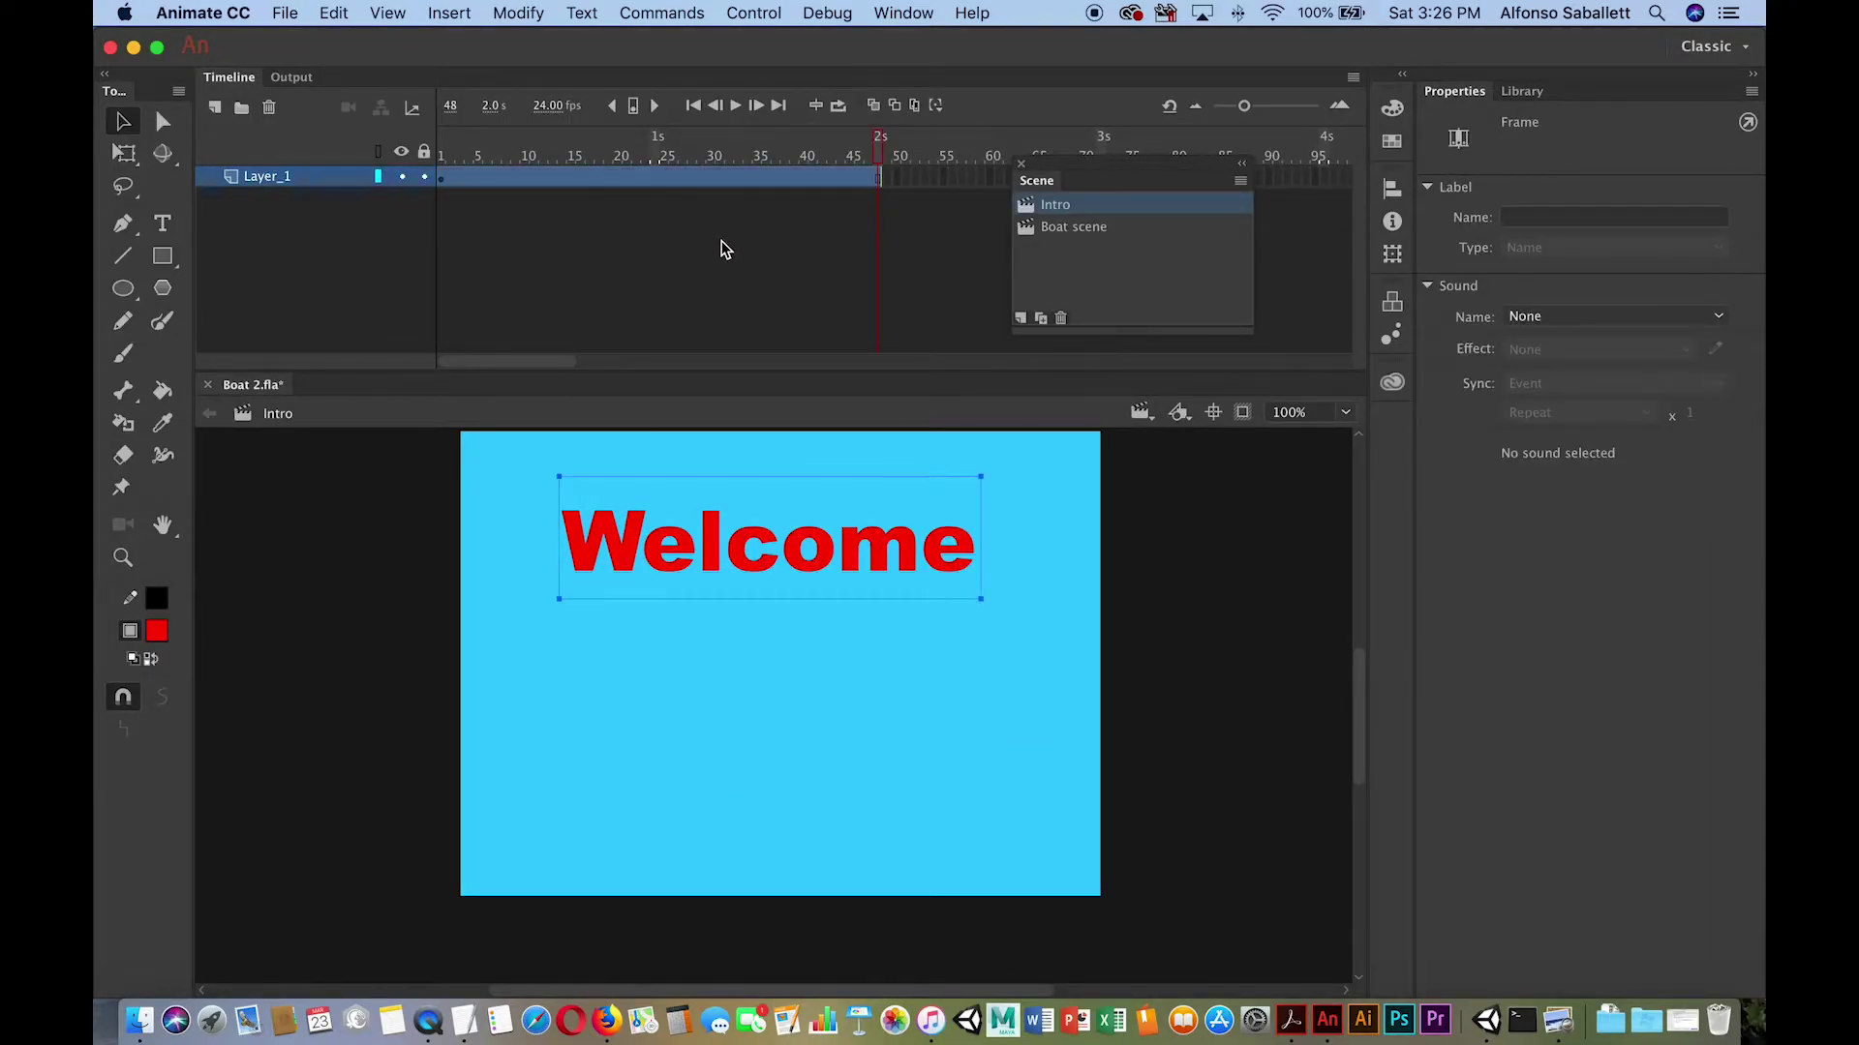
pyautogui.click(722, 248)
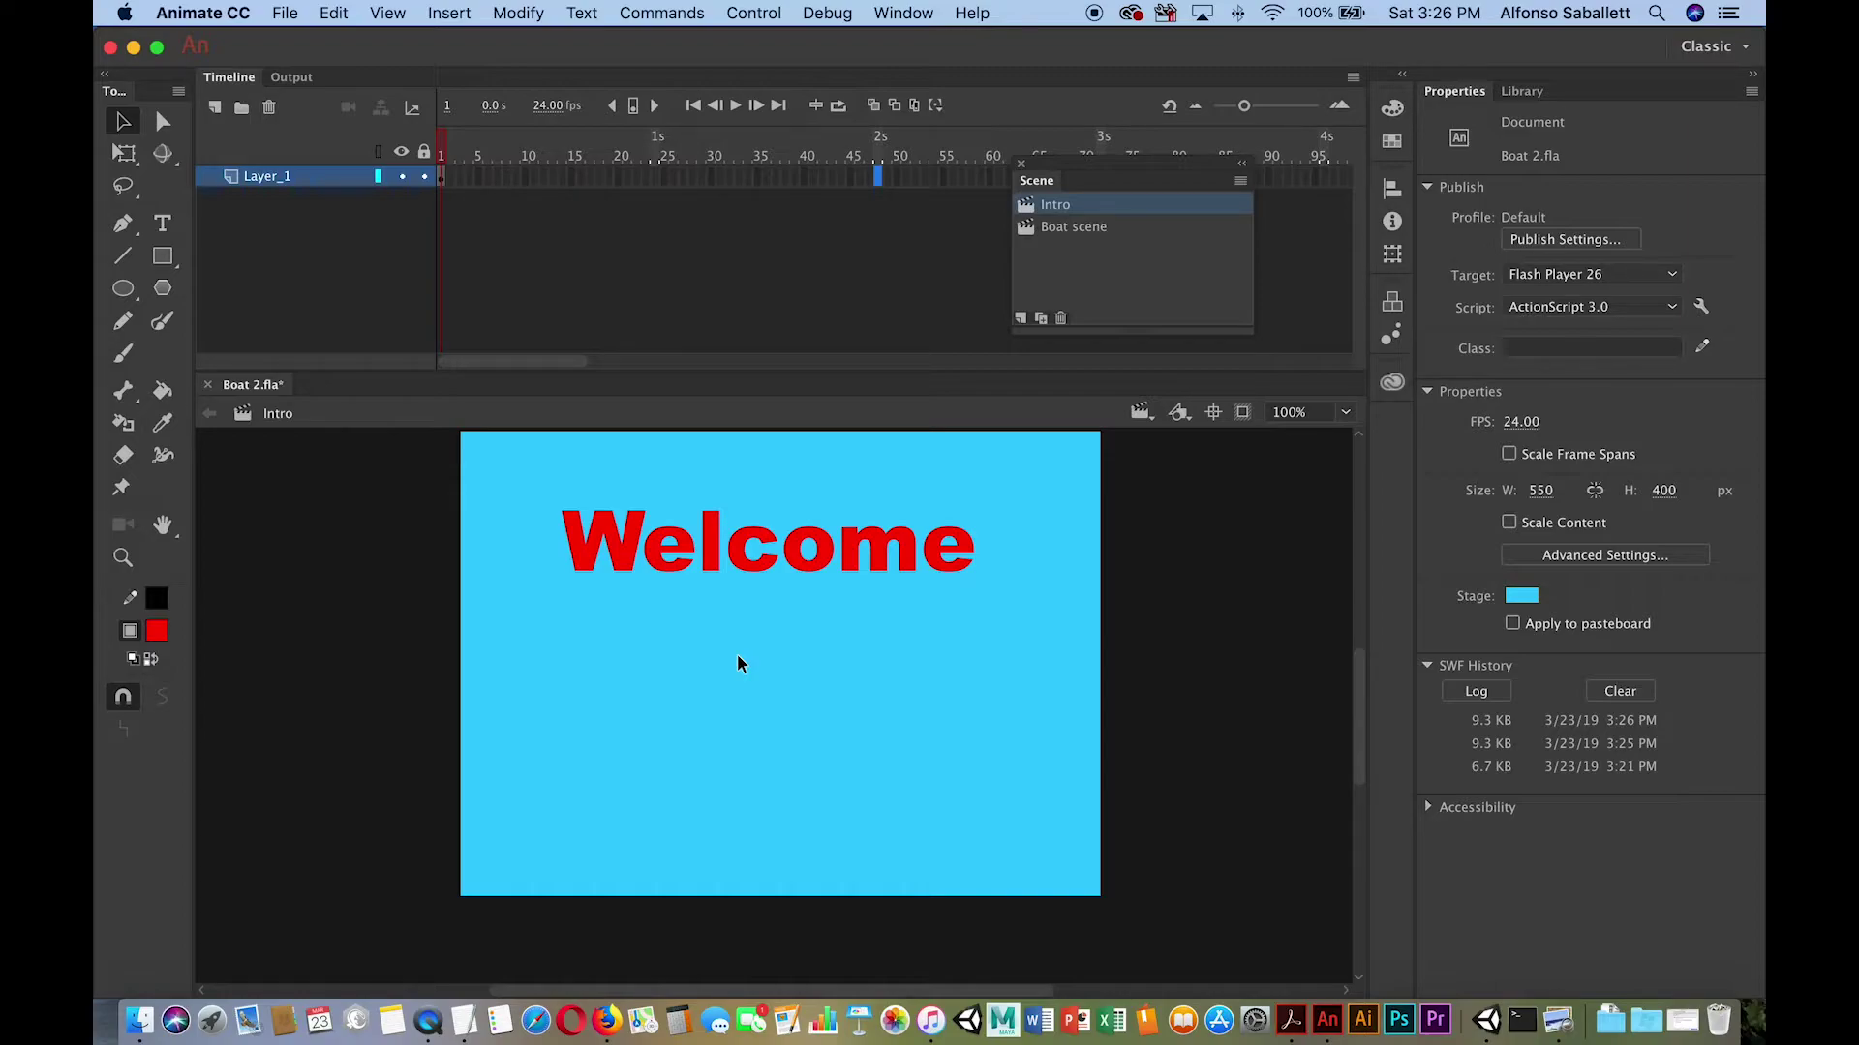
# Dock the Actions panel beside the Timeline for Layer_1's first frame and open the Code Snippets, with the Scene panel closed.
pyautogui.click(1022, 163)
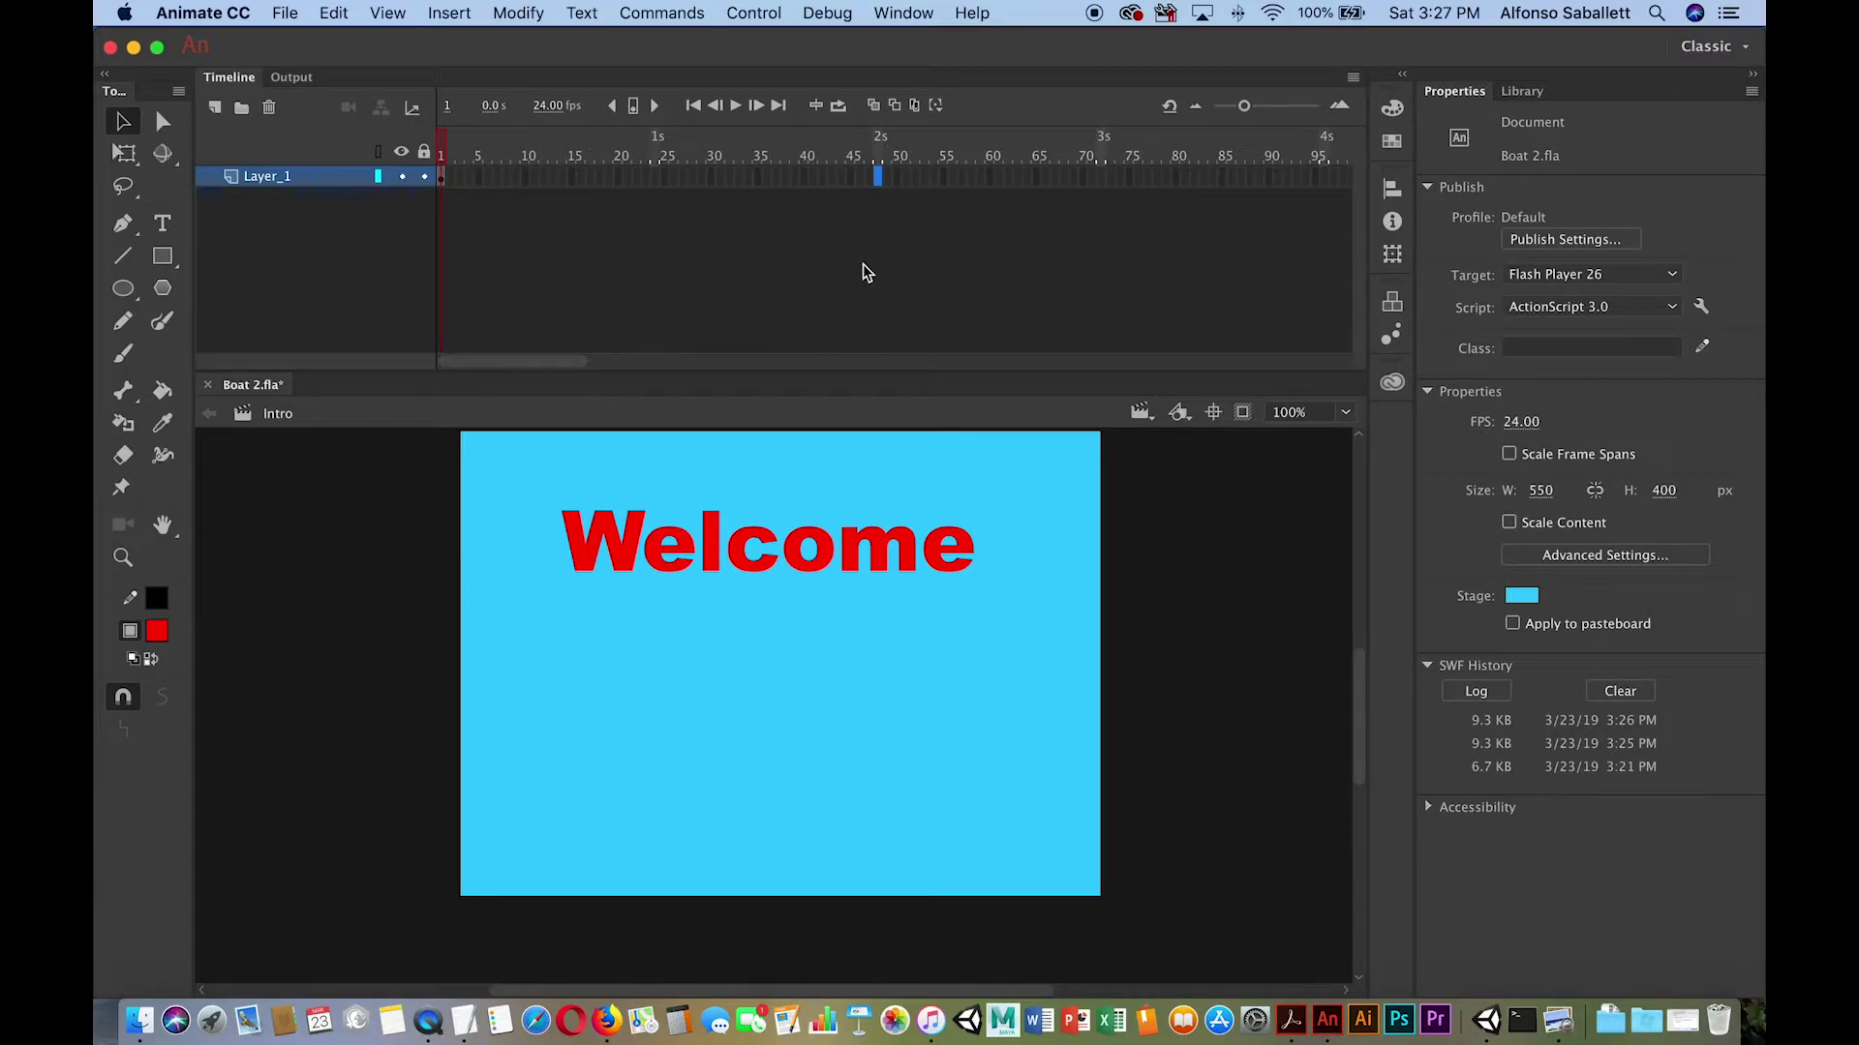
pyautogui.click(281, 178)
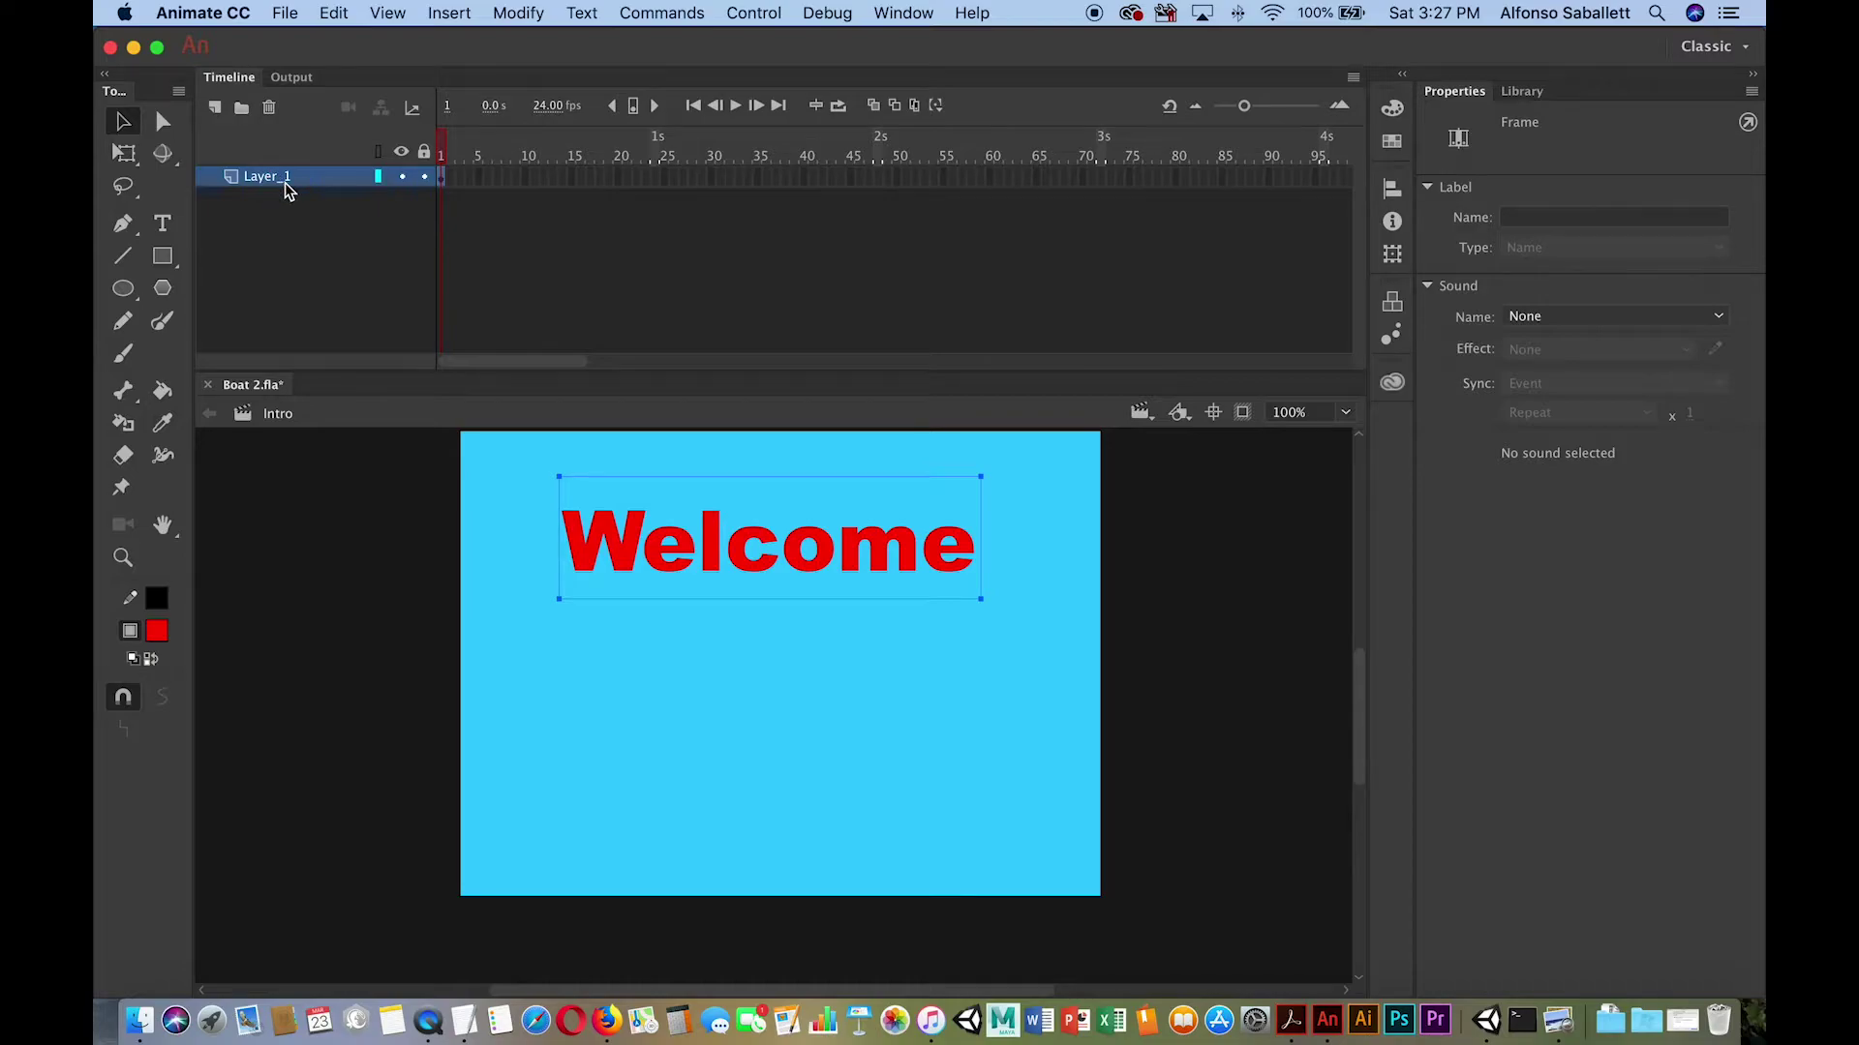
pyautogui.click(910, 15)
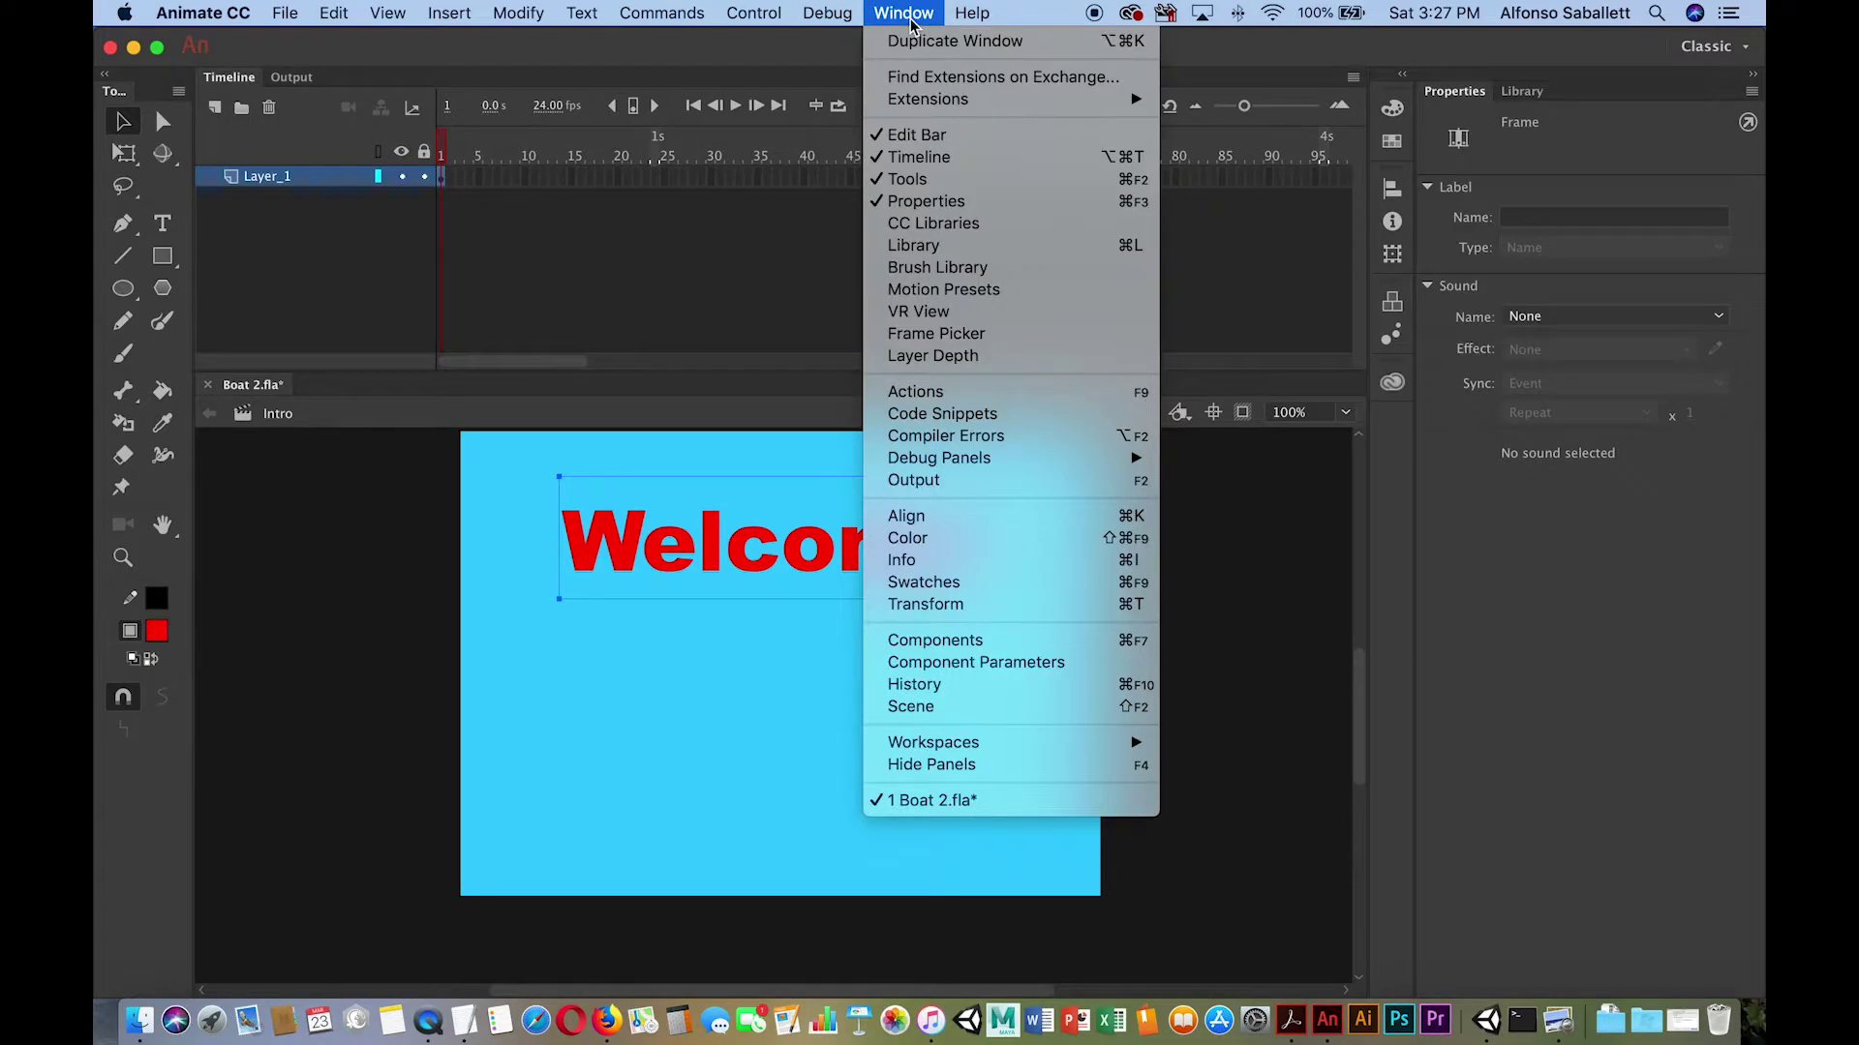
pyautogui.click(914, 393)
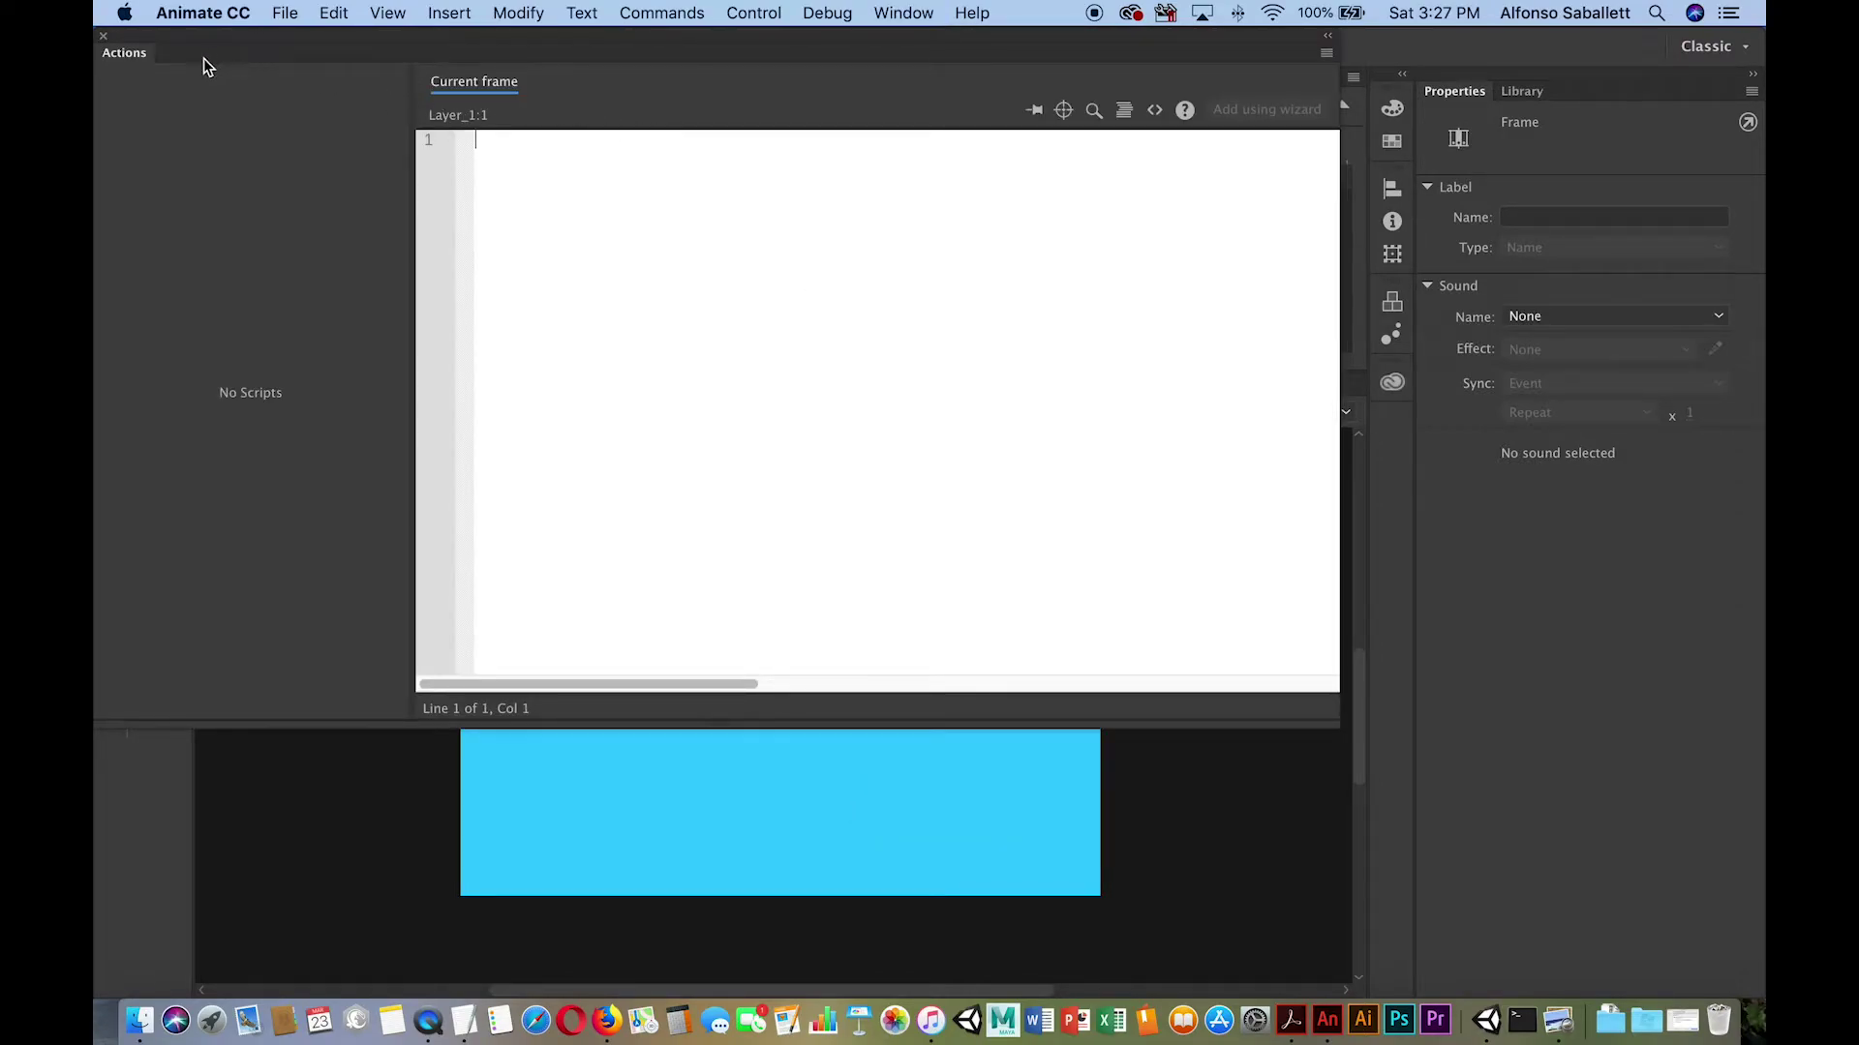
pyautogui.moveTo(187, 50); pyautogui.dragTo(348, 106)
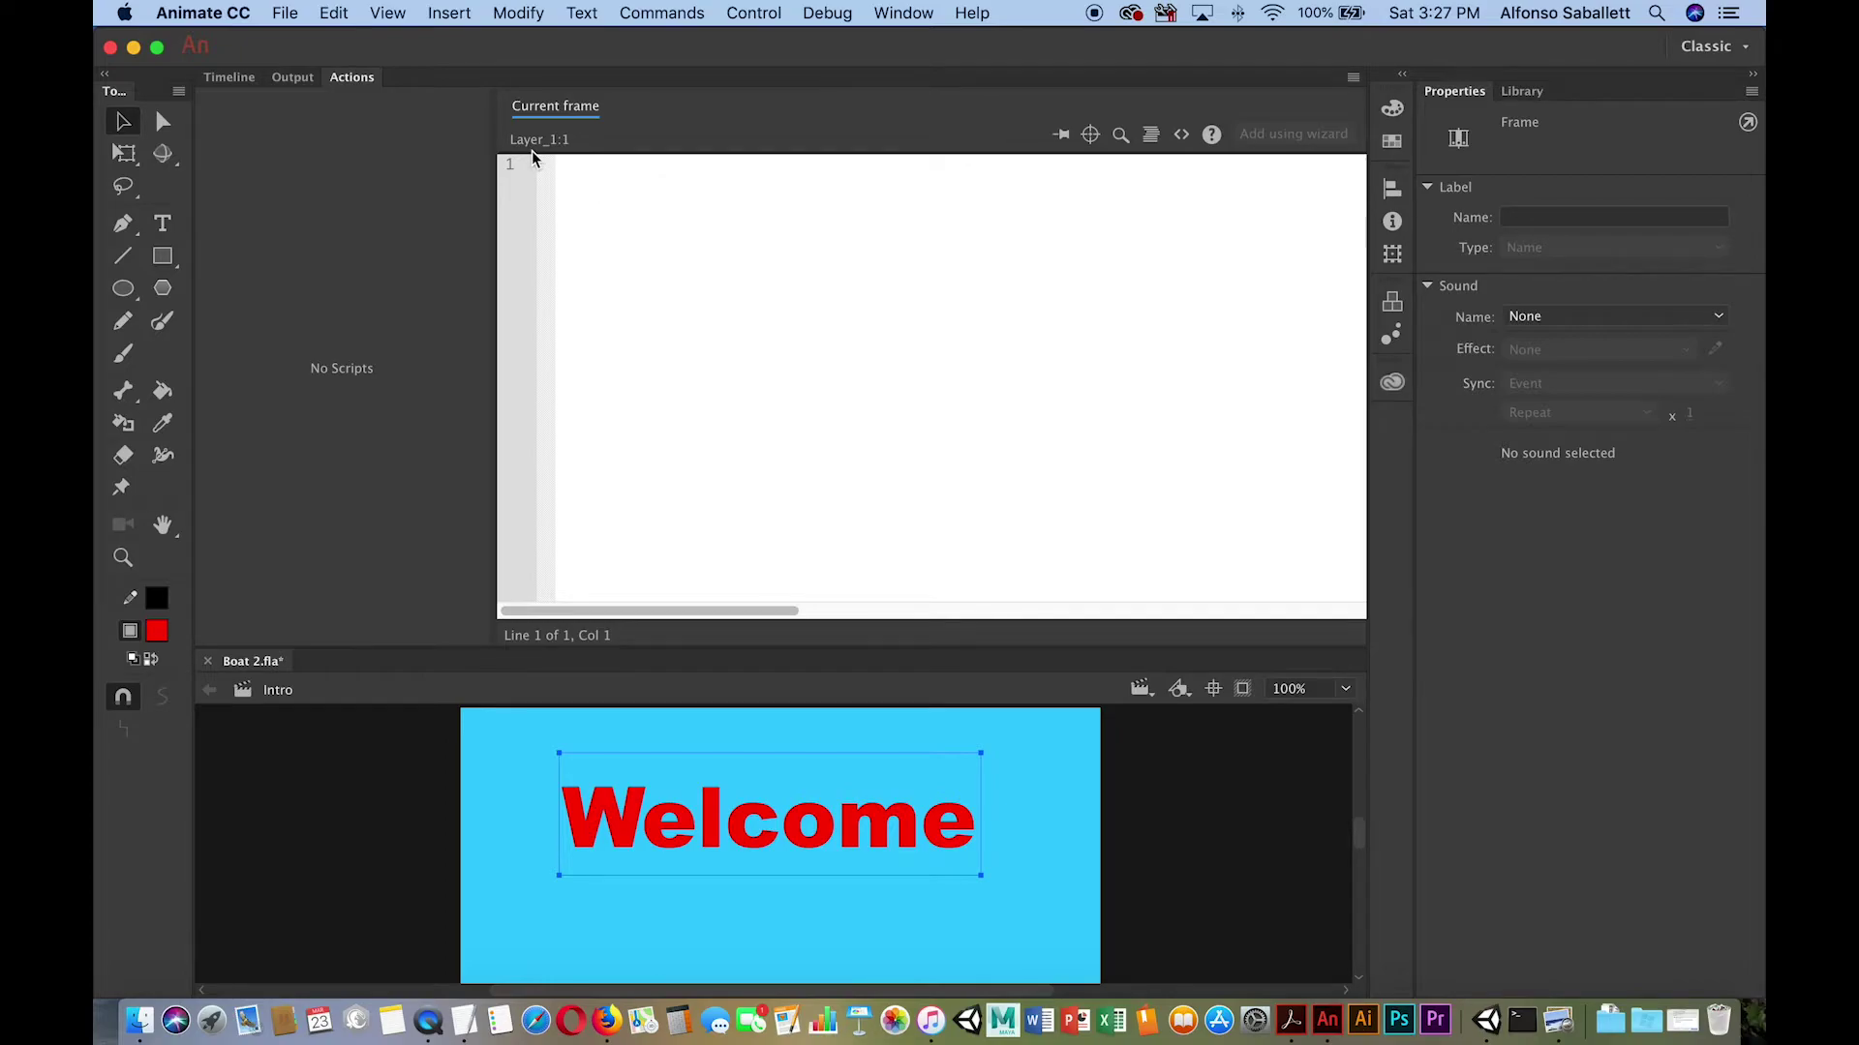
pyautogui.click(582, 177)
pyautogui.click(1182, 136)
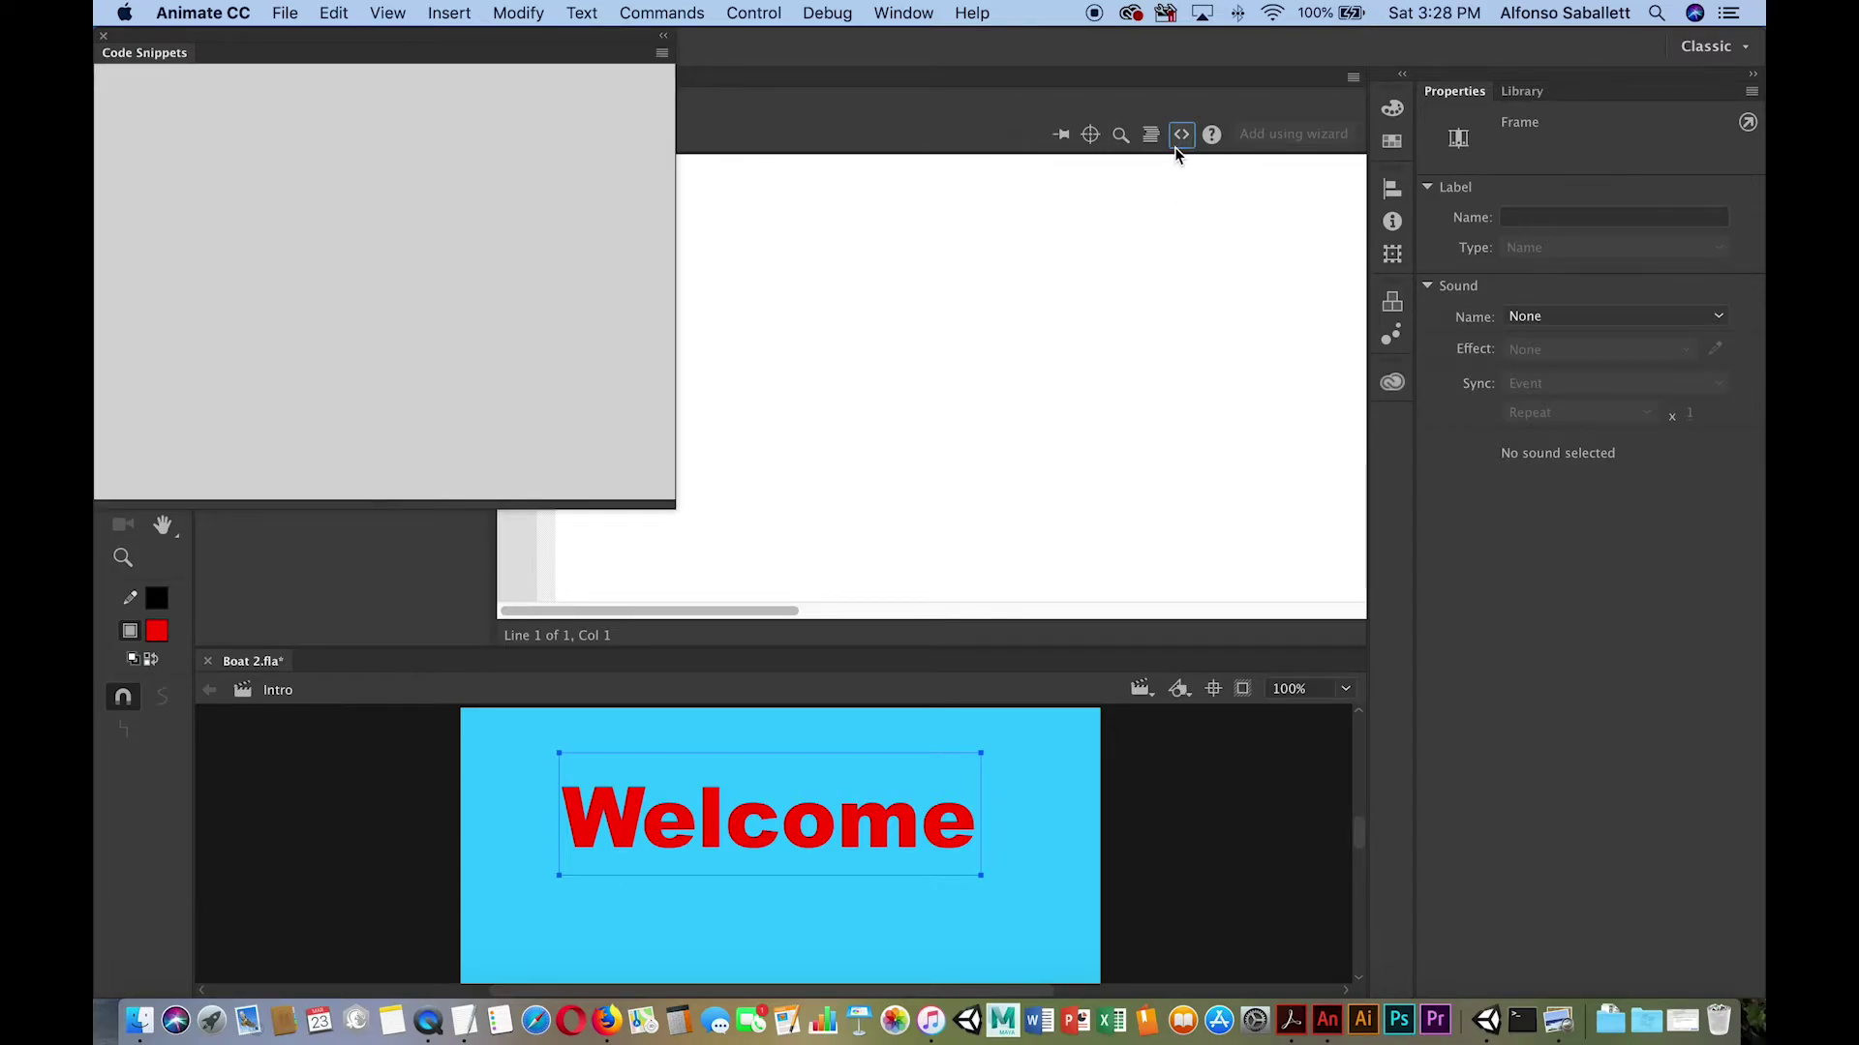
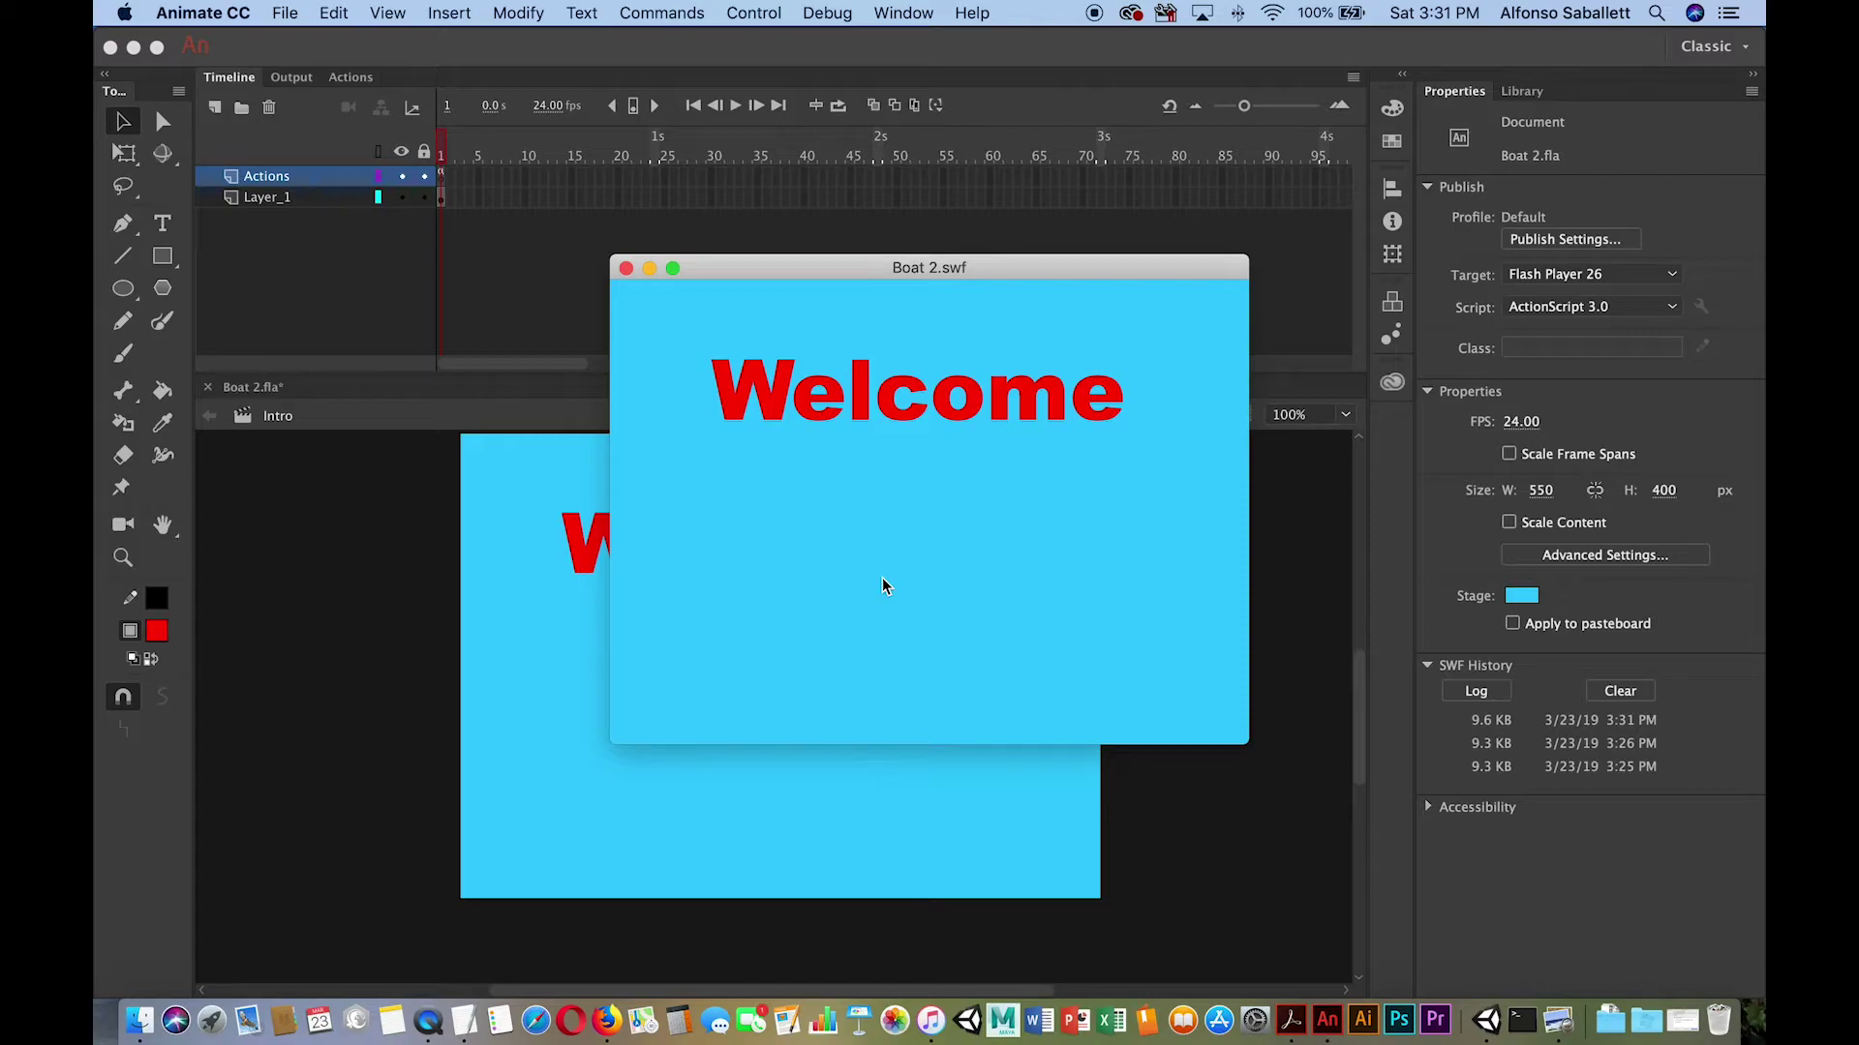
# Close the movie preview and draw a red rectangle about 165 px wide with a black stroke of 3 below the Welcome title.
pyautogui.click(626, 269)
pyautogui.click(162, 258)
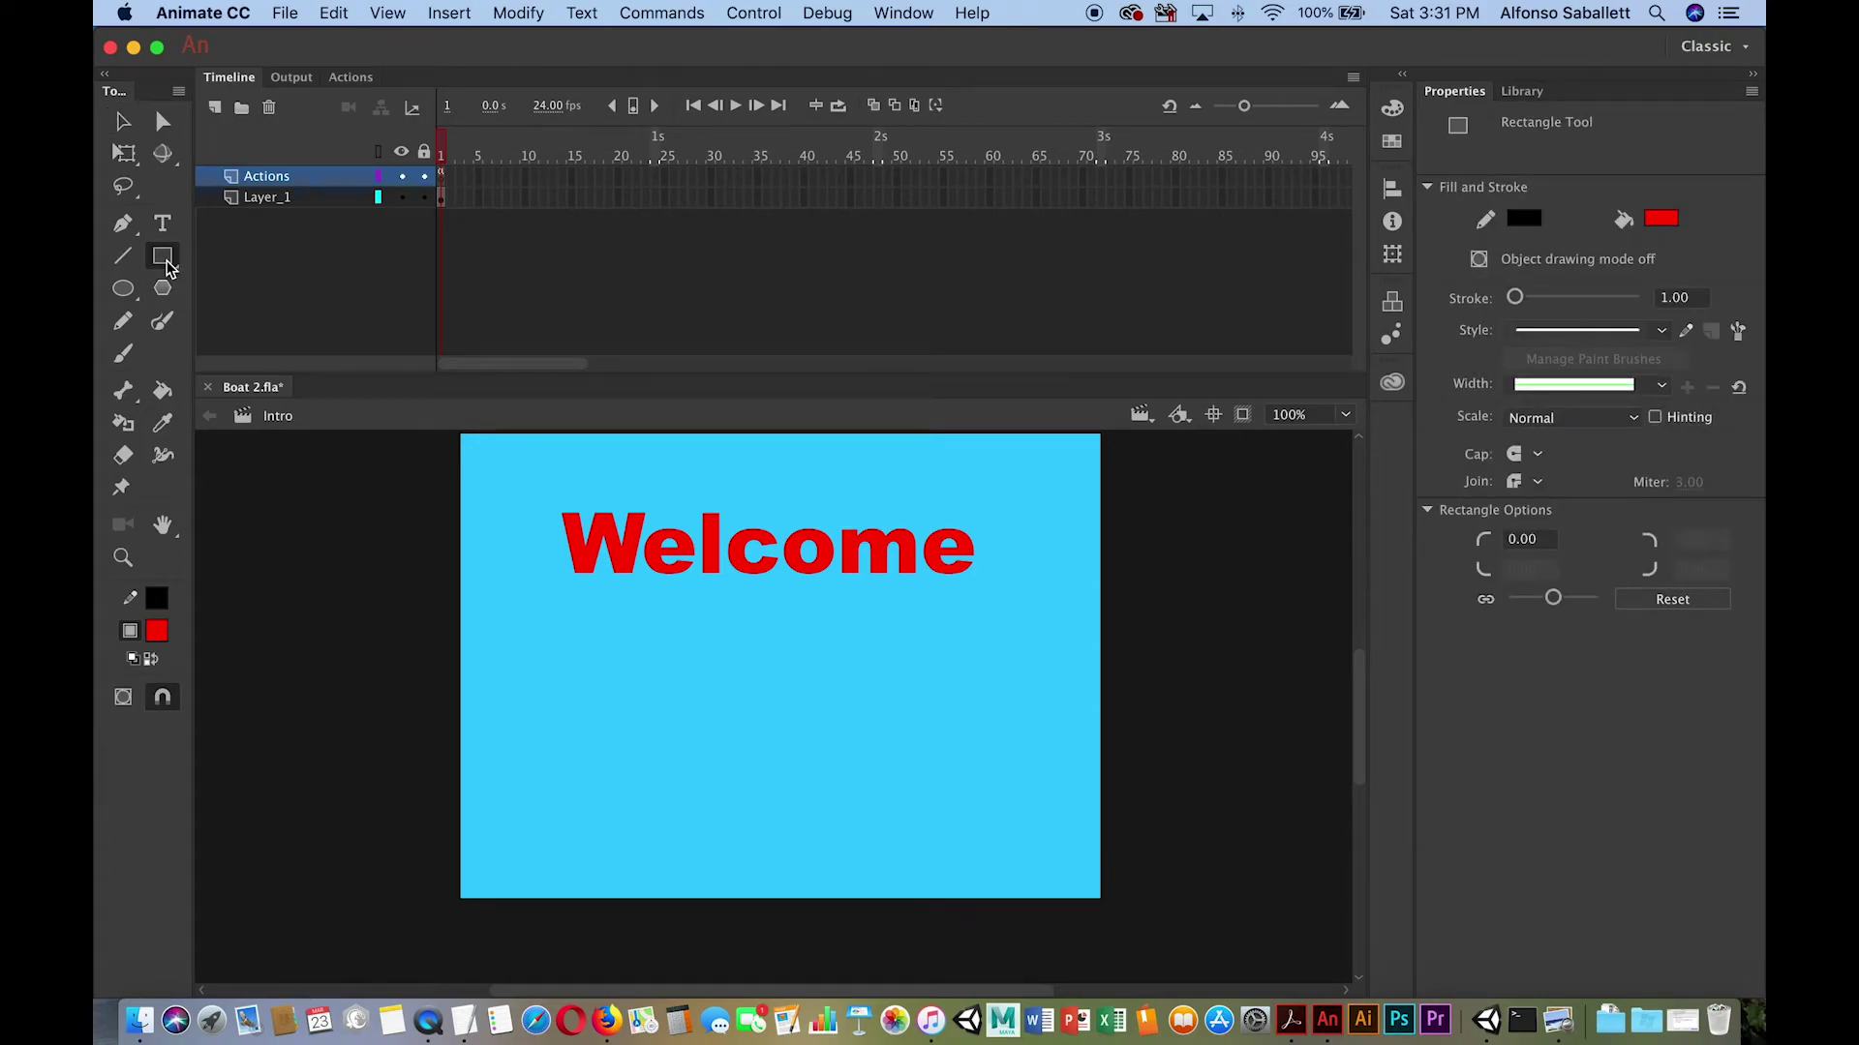
pyautogui.click(1693, 298)
pyautogui.write('13')
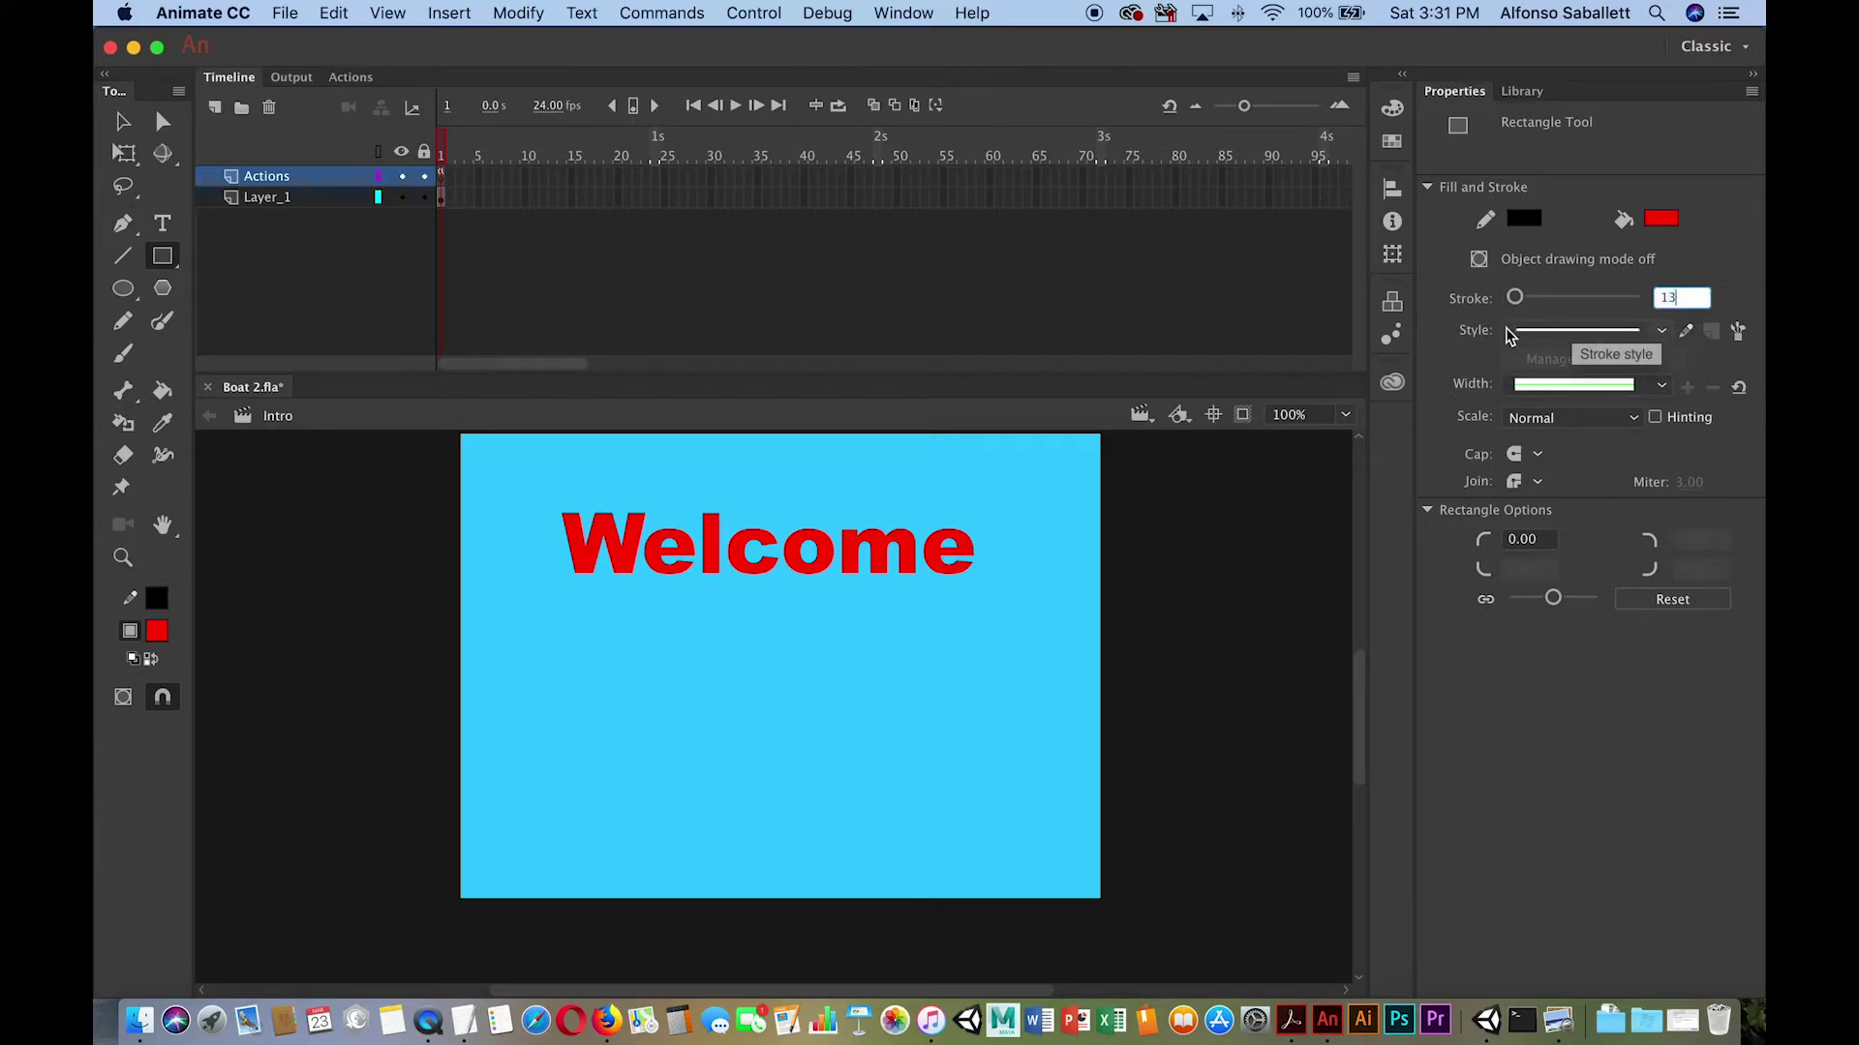
pyautogui.press('BackSpace')
pyautogui.press('BackSpace')
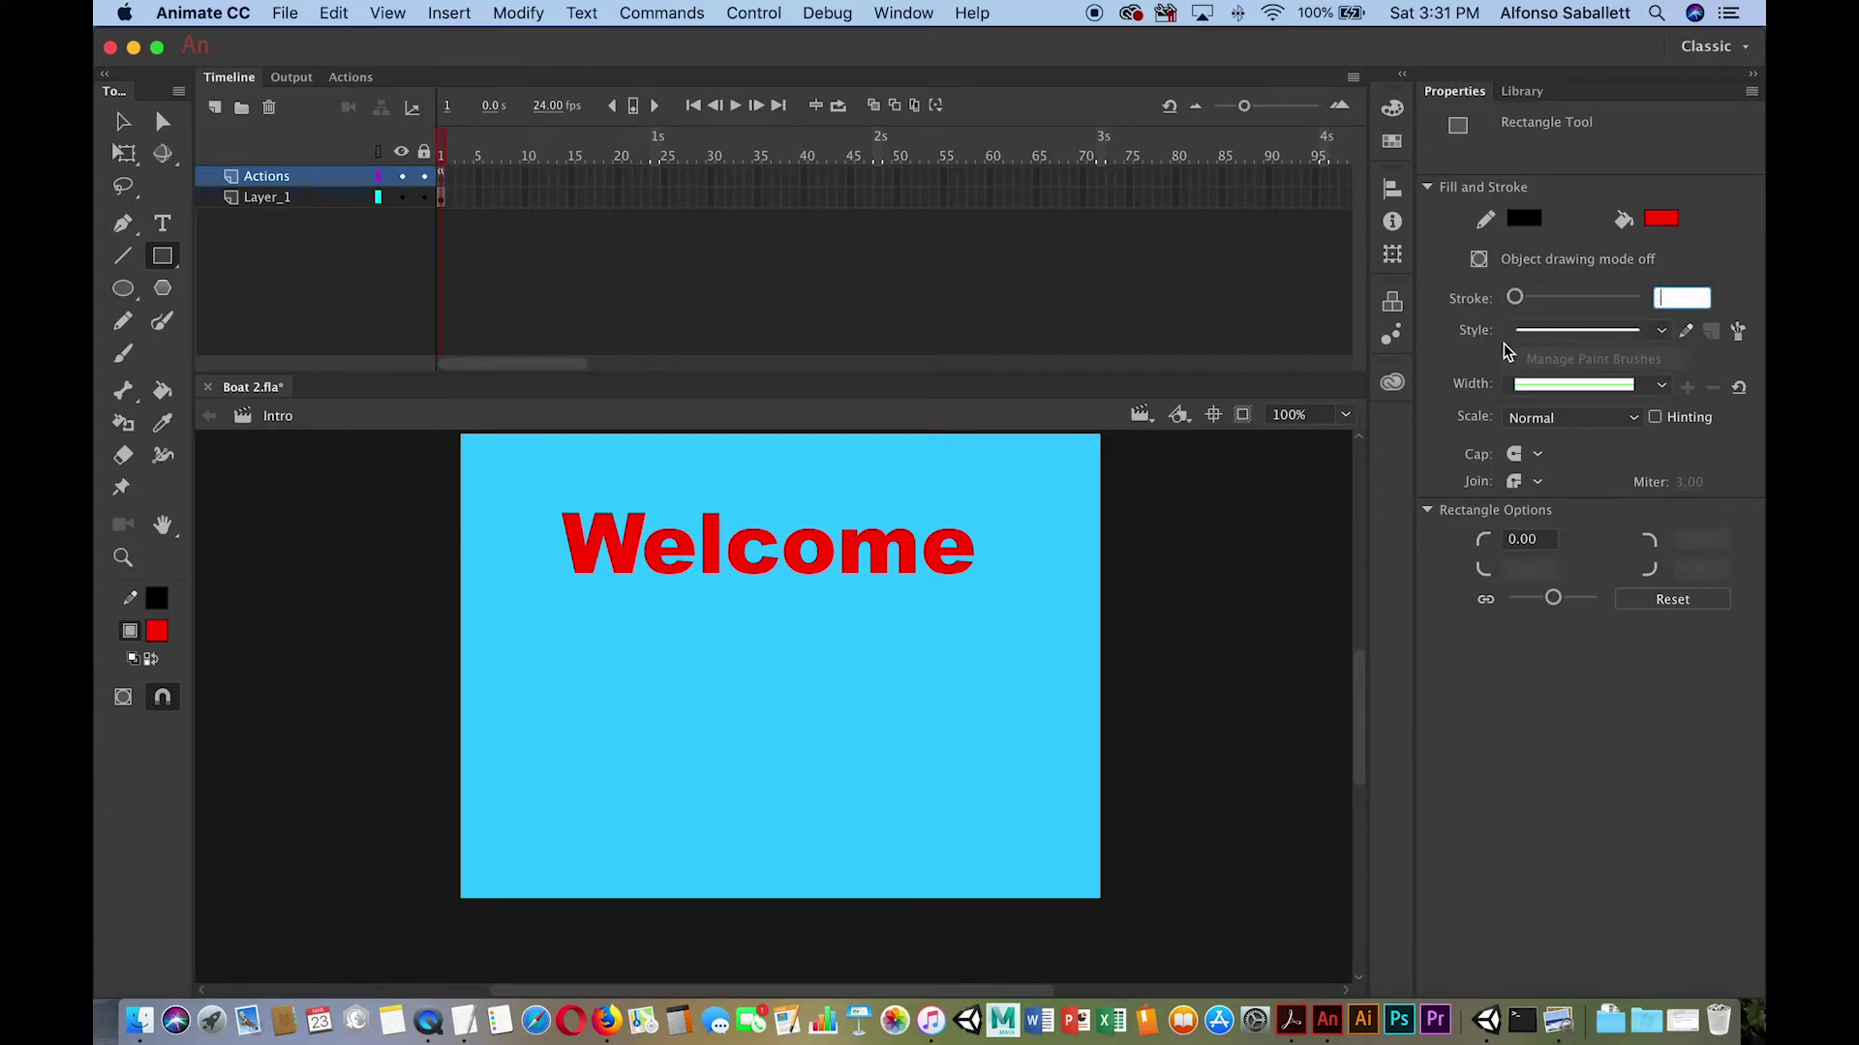
pyautogui.write('3')
pyautogui.moveTo(666, 691)
pyautogui.mouseDown()
pyautogui.moveTo(851, 763)
pyautogui.moveTo(851, 875)
pyautogui.moveTo(862, 751)
pyautogui.mouseUp()
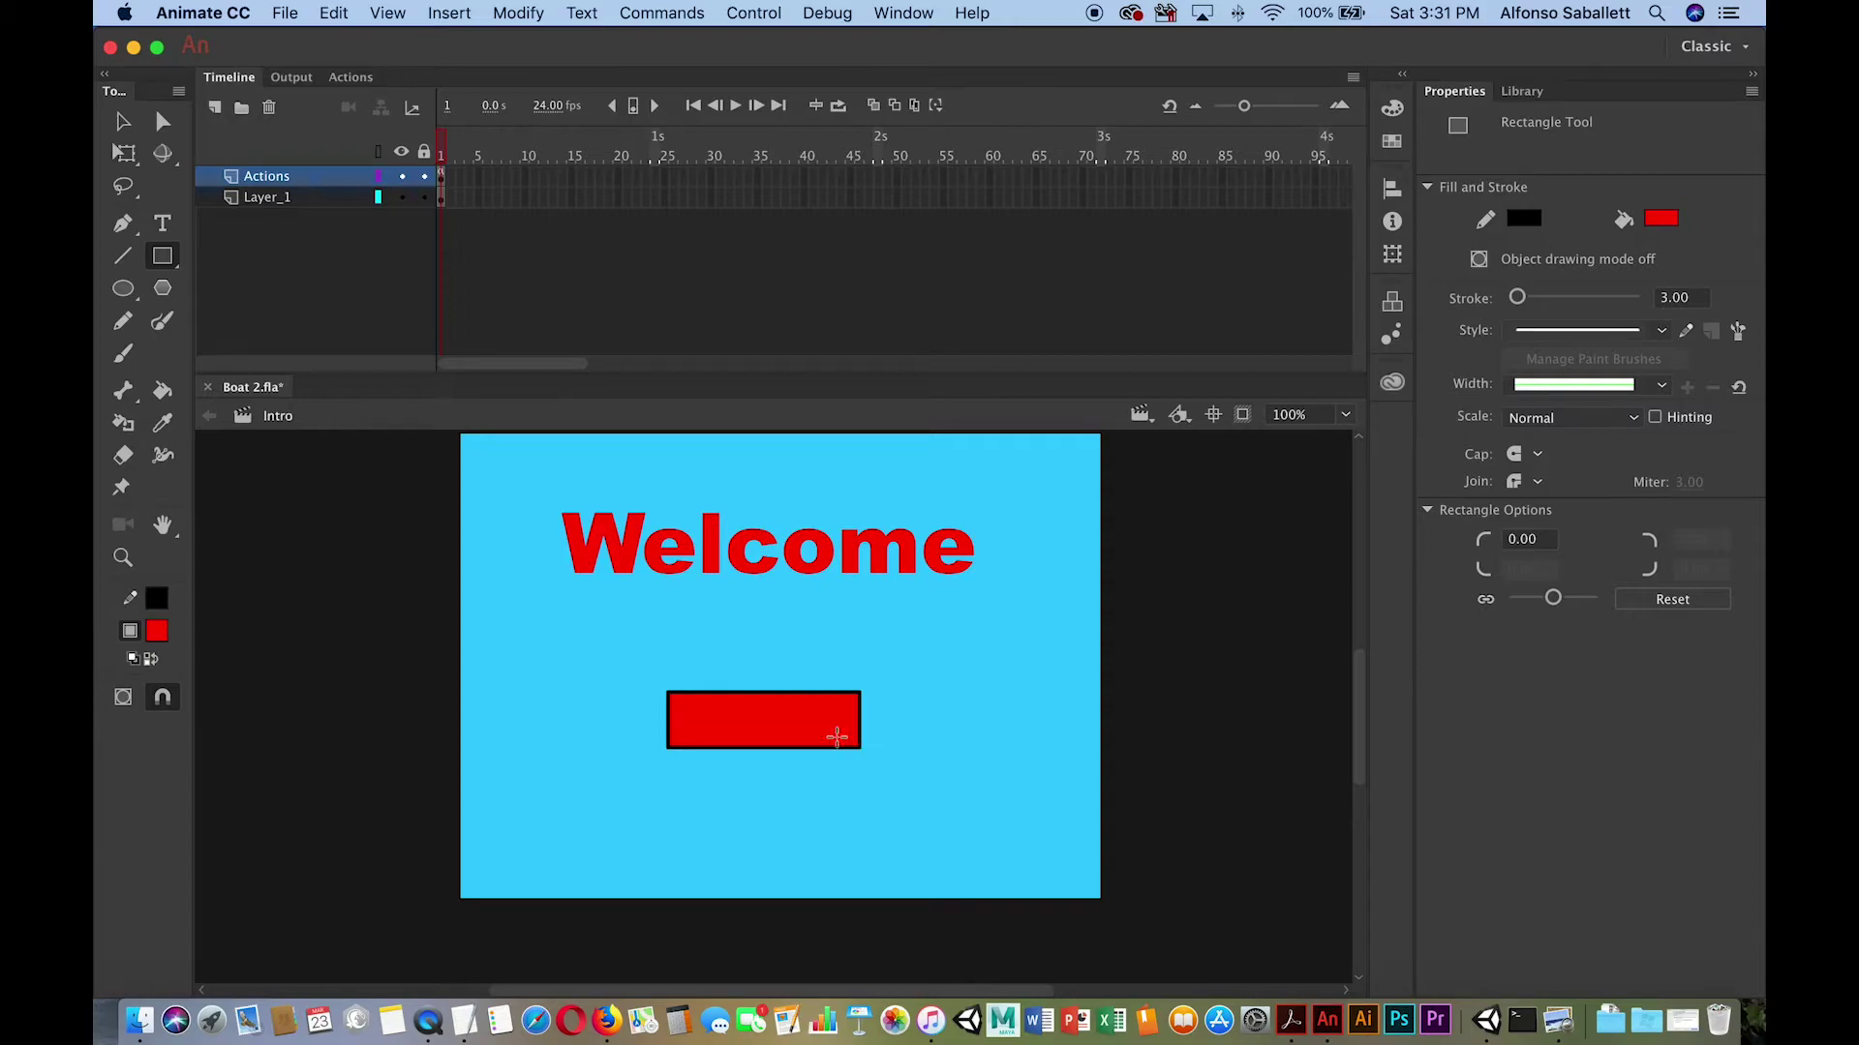
# Add the static text Start over the red rectangle and color it yellow.
pyautogui.click(163, 224)
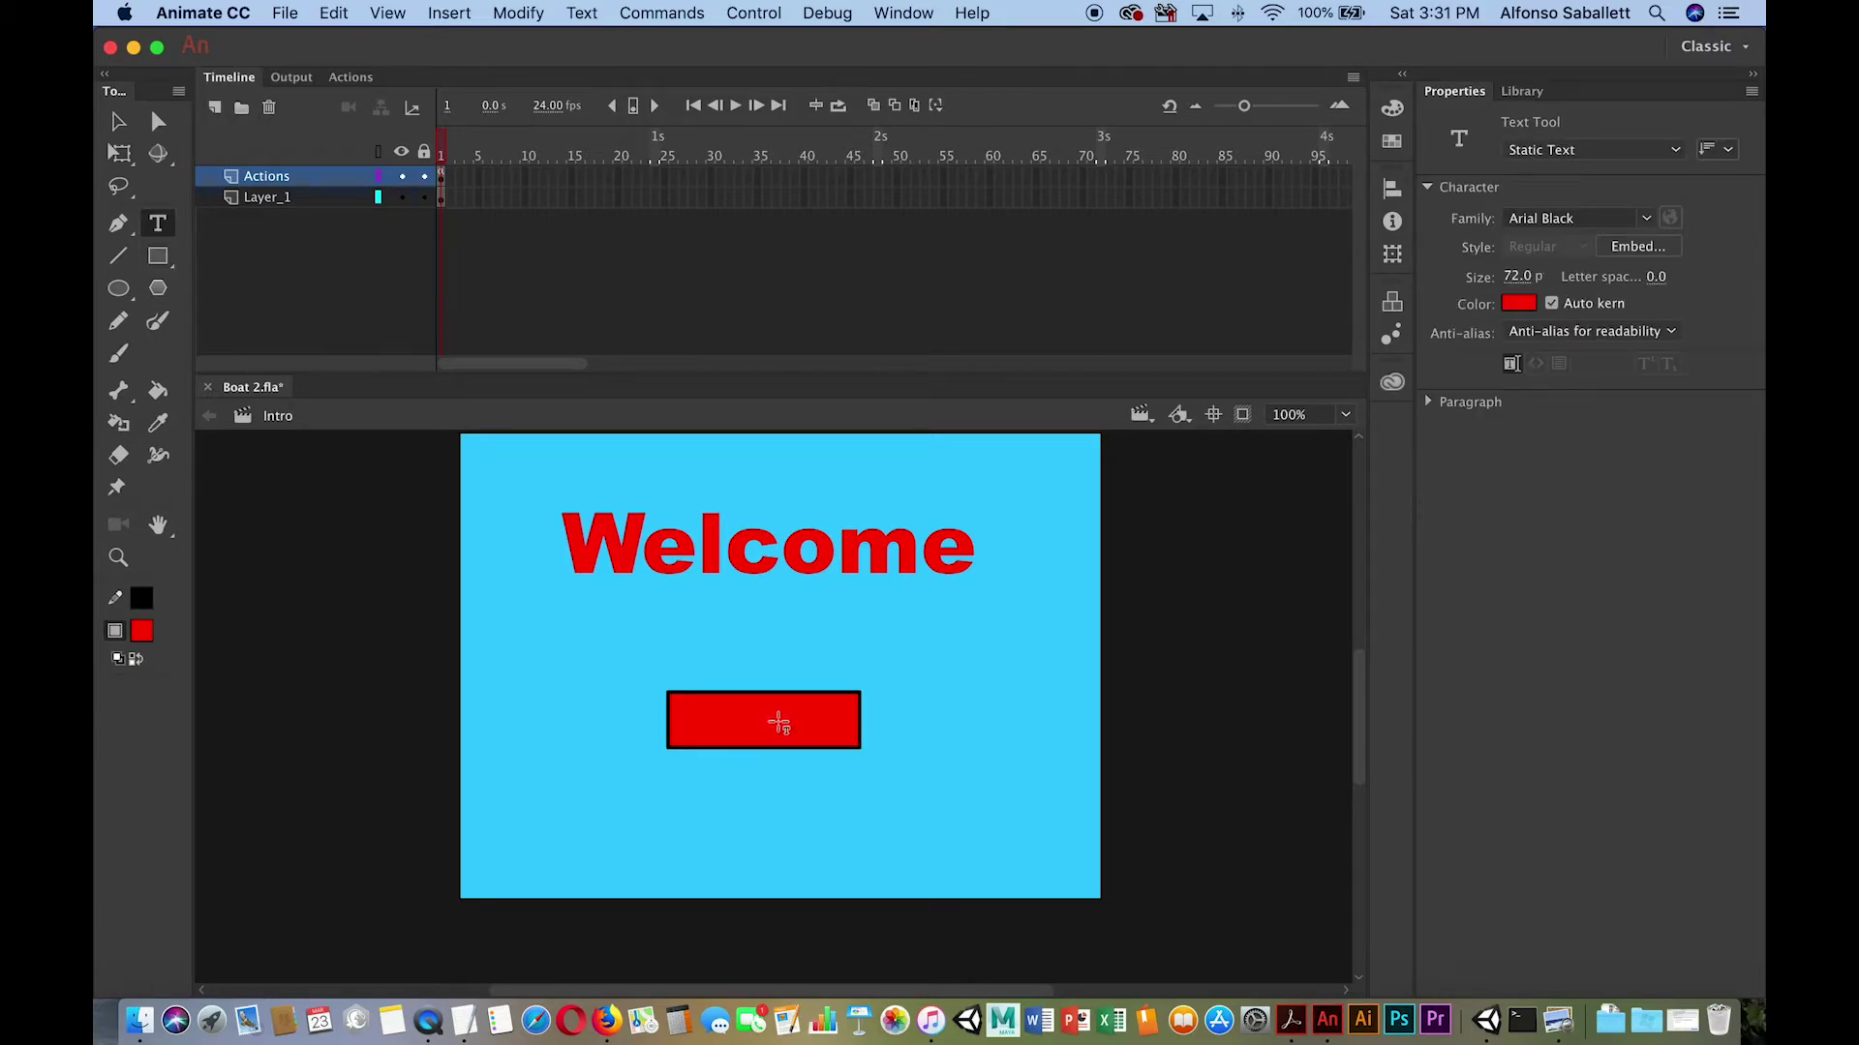
pyautogui.click(705, 721)
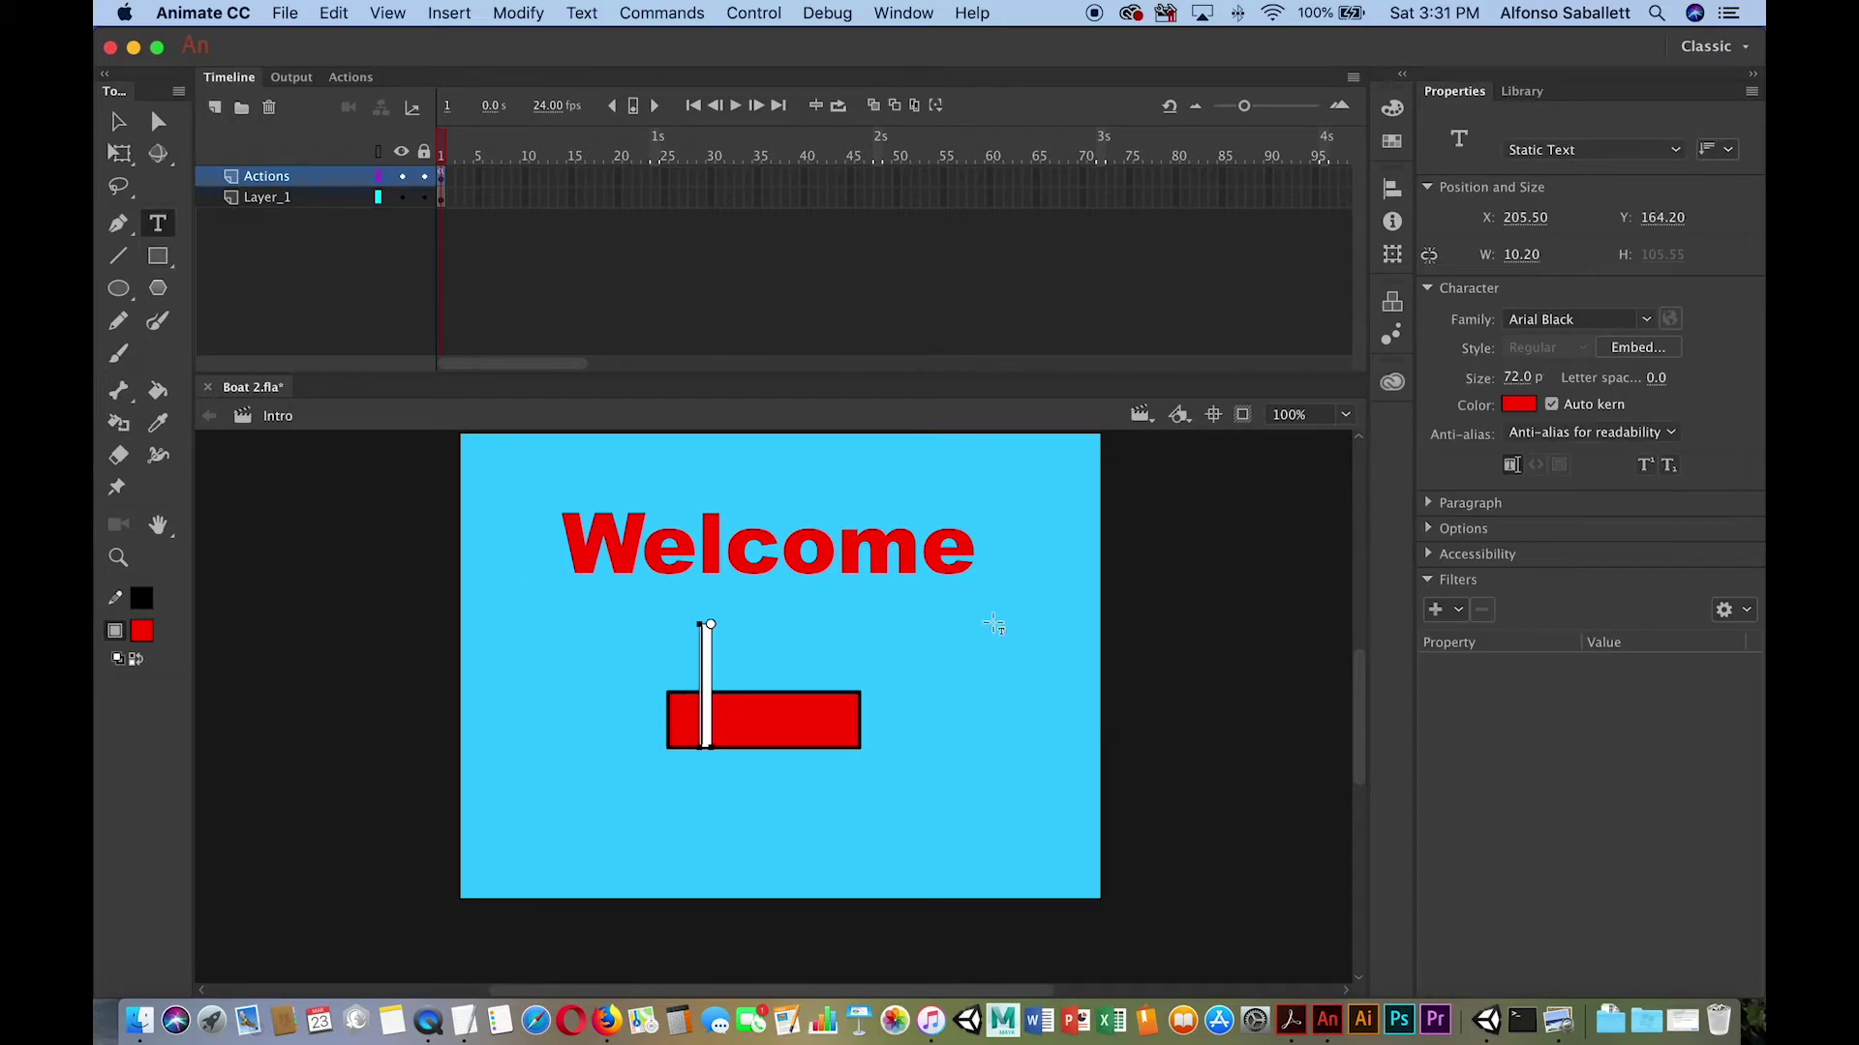
pyautogui.write('Start')
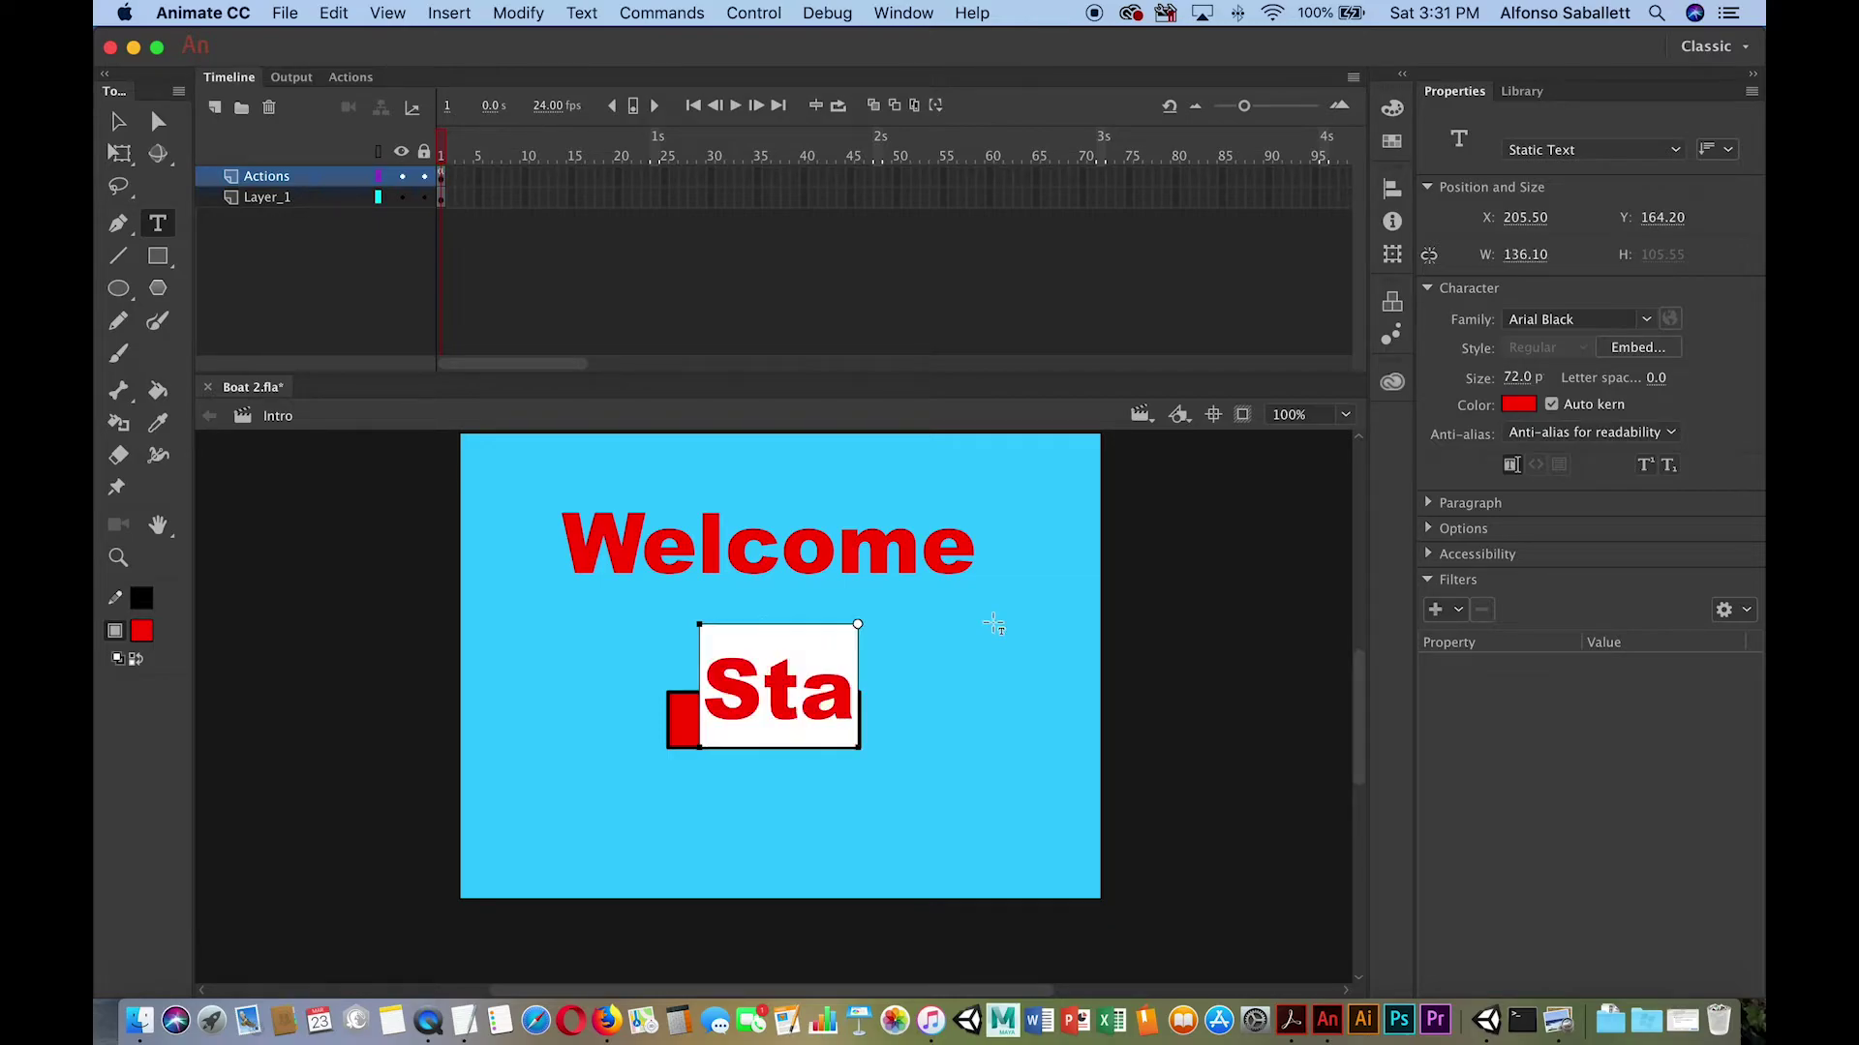
pyautogui.click(1518, 405)
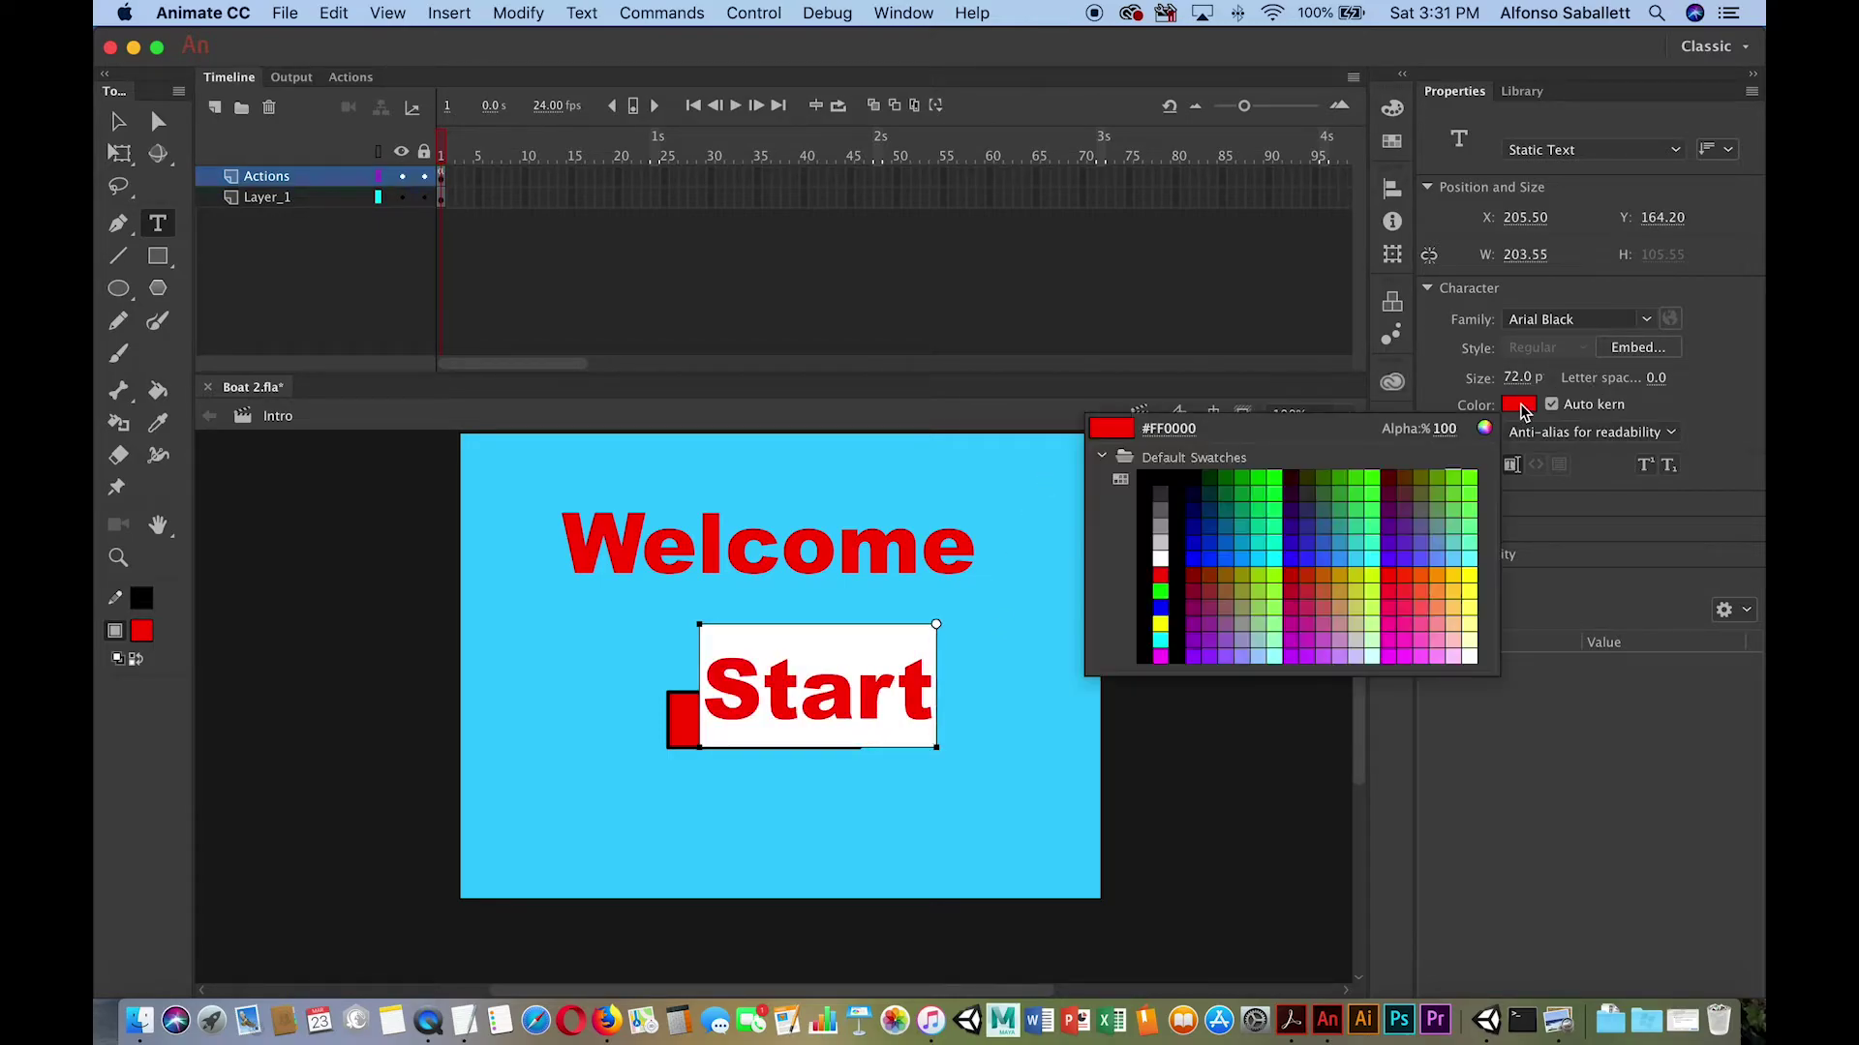
pyautogui.click(1220, 551)
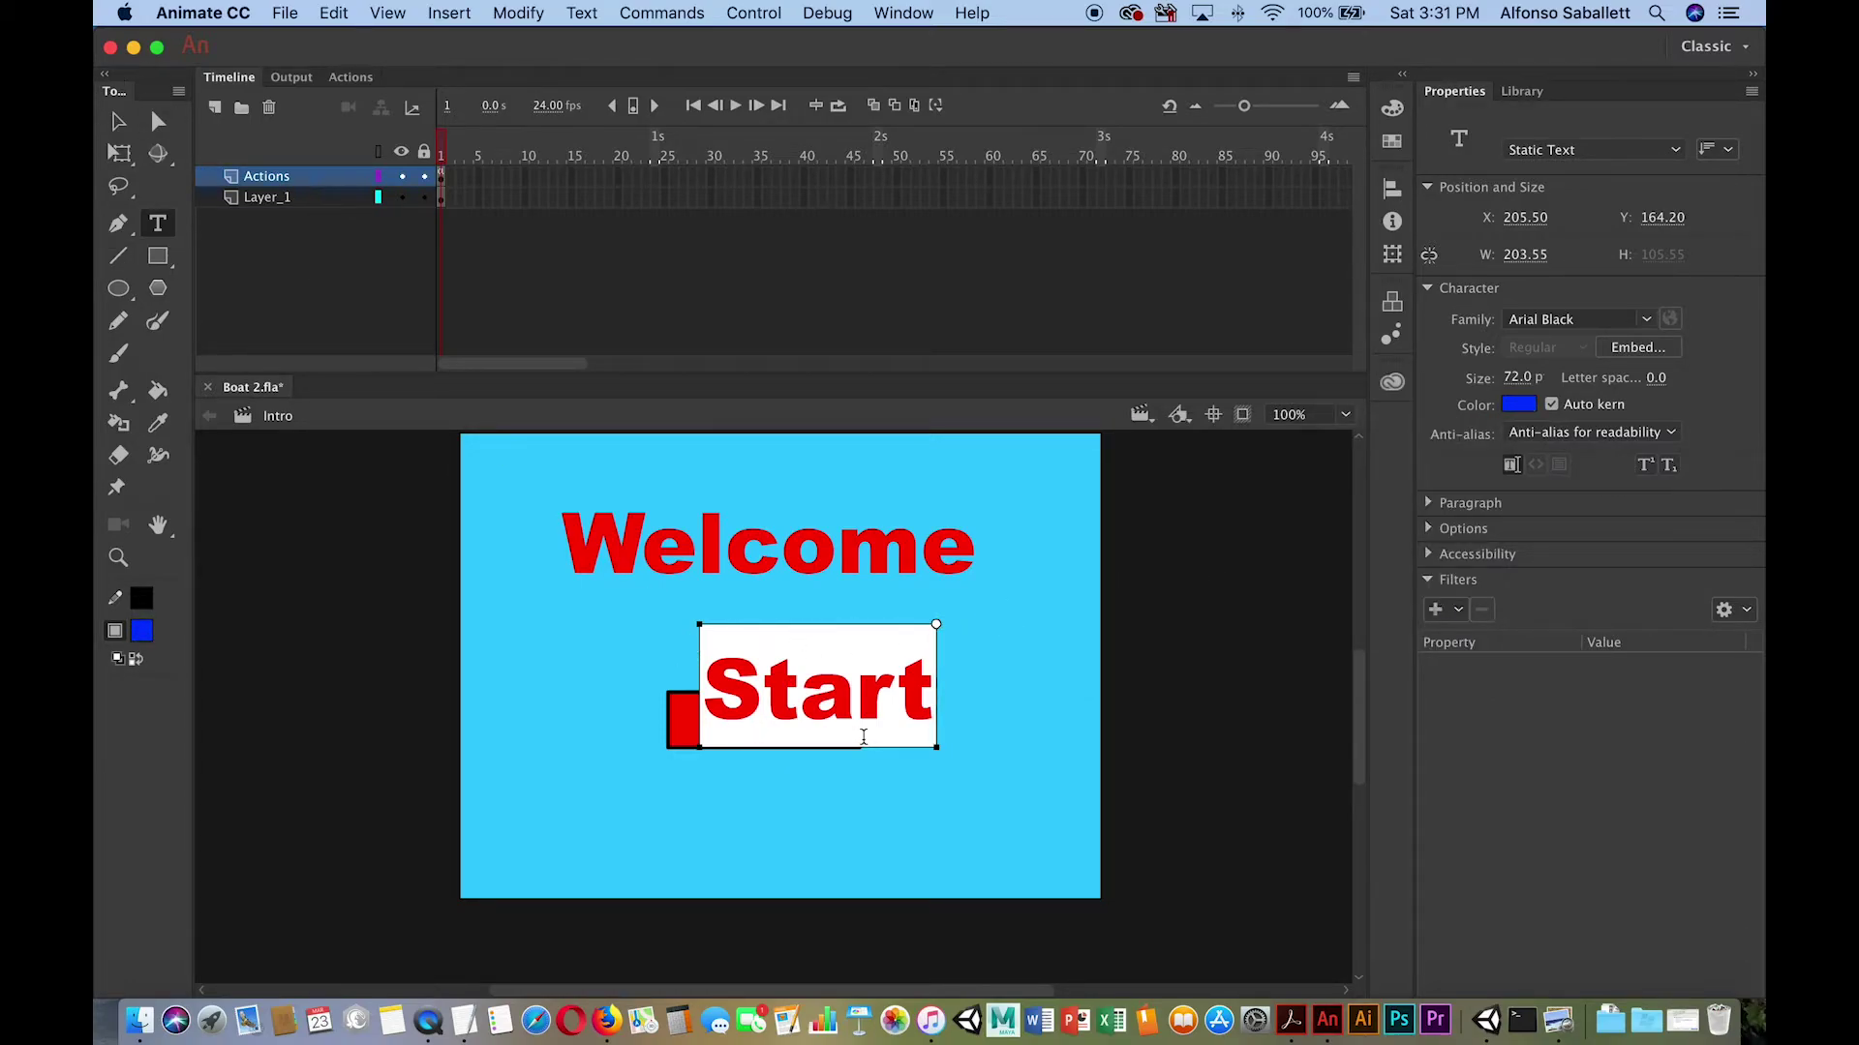
pyautogui.press('v')
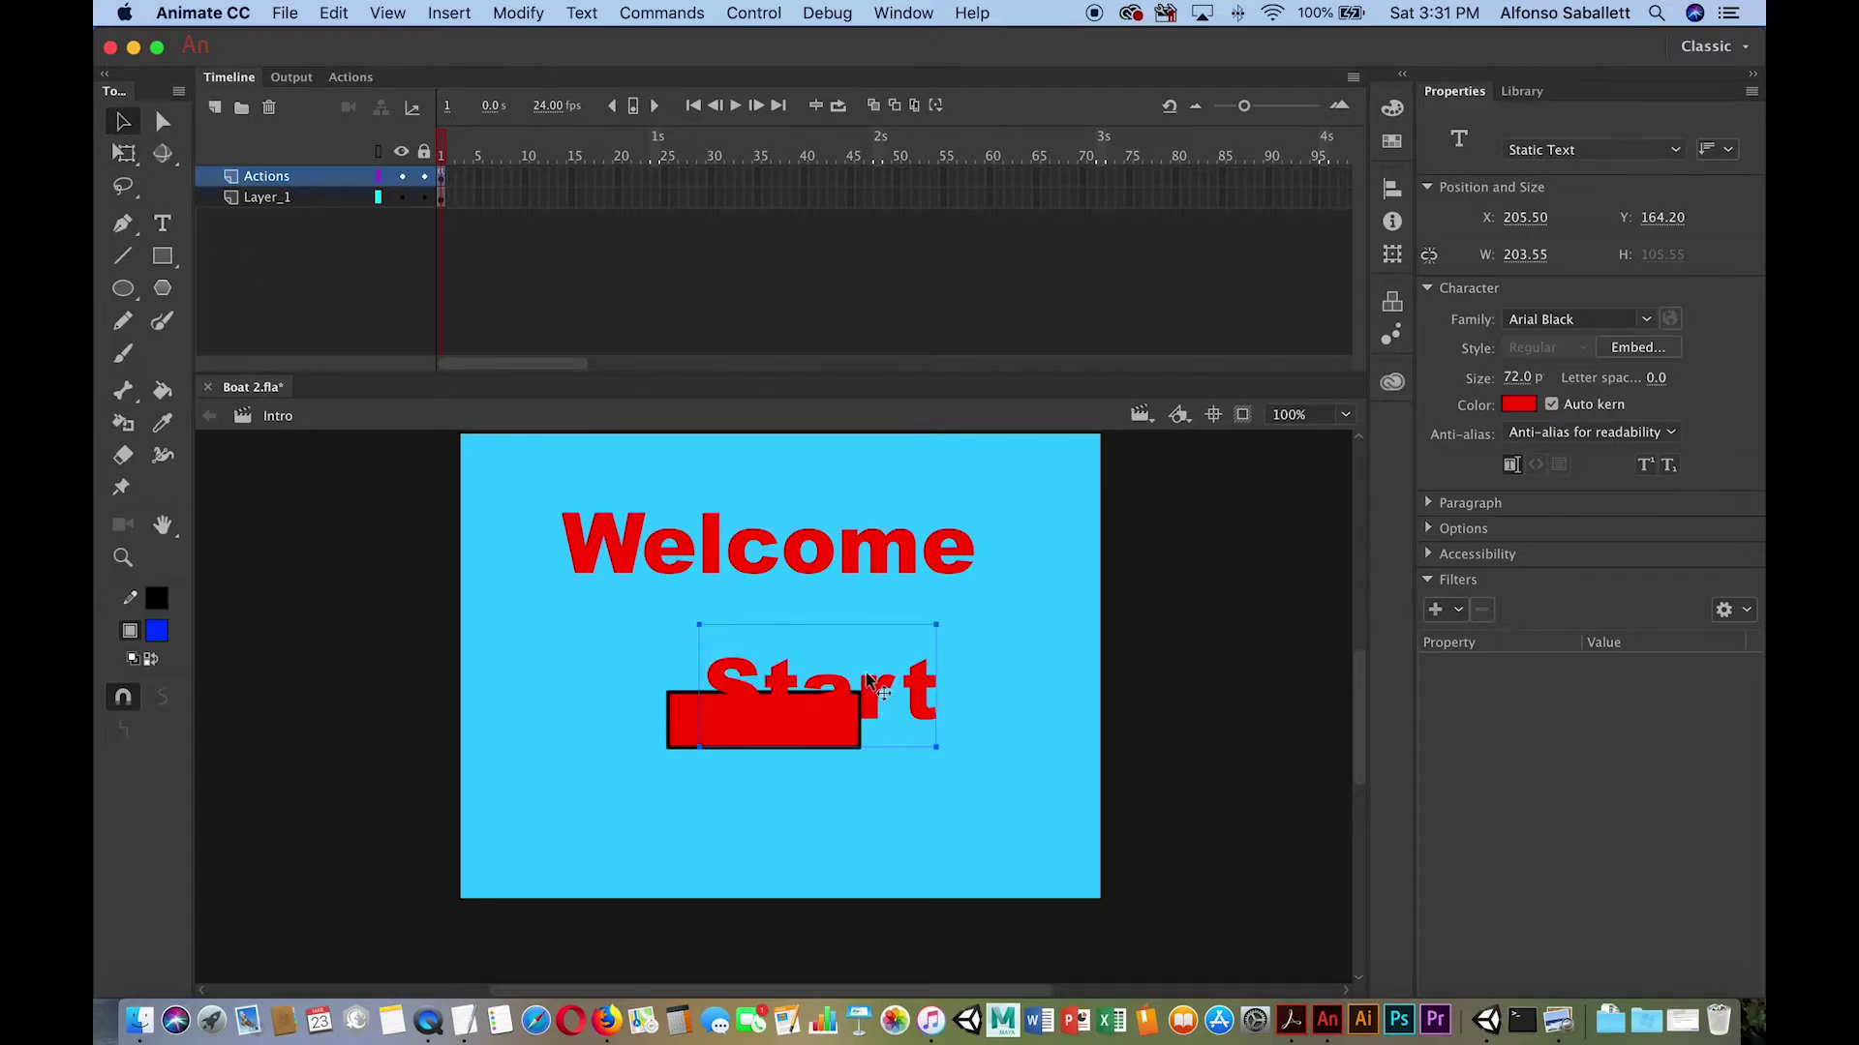
pyautogui.click(1517, 404)
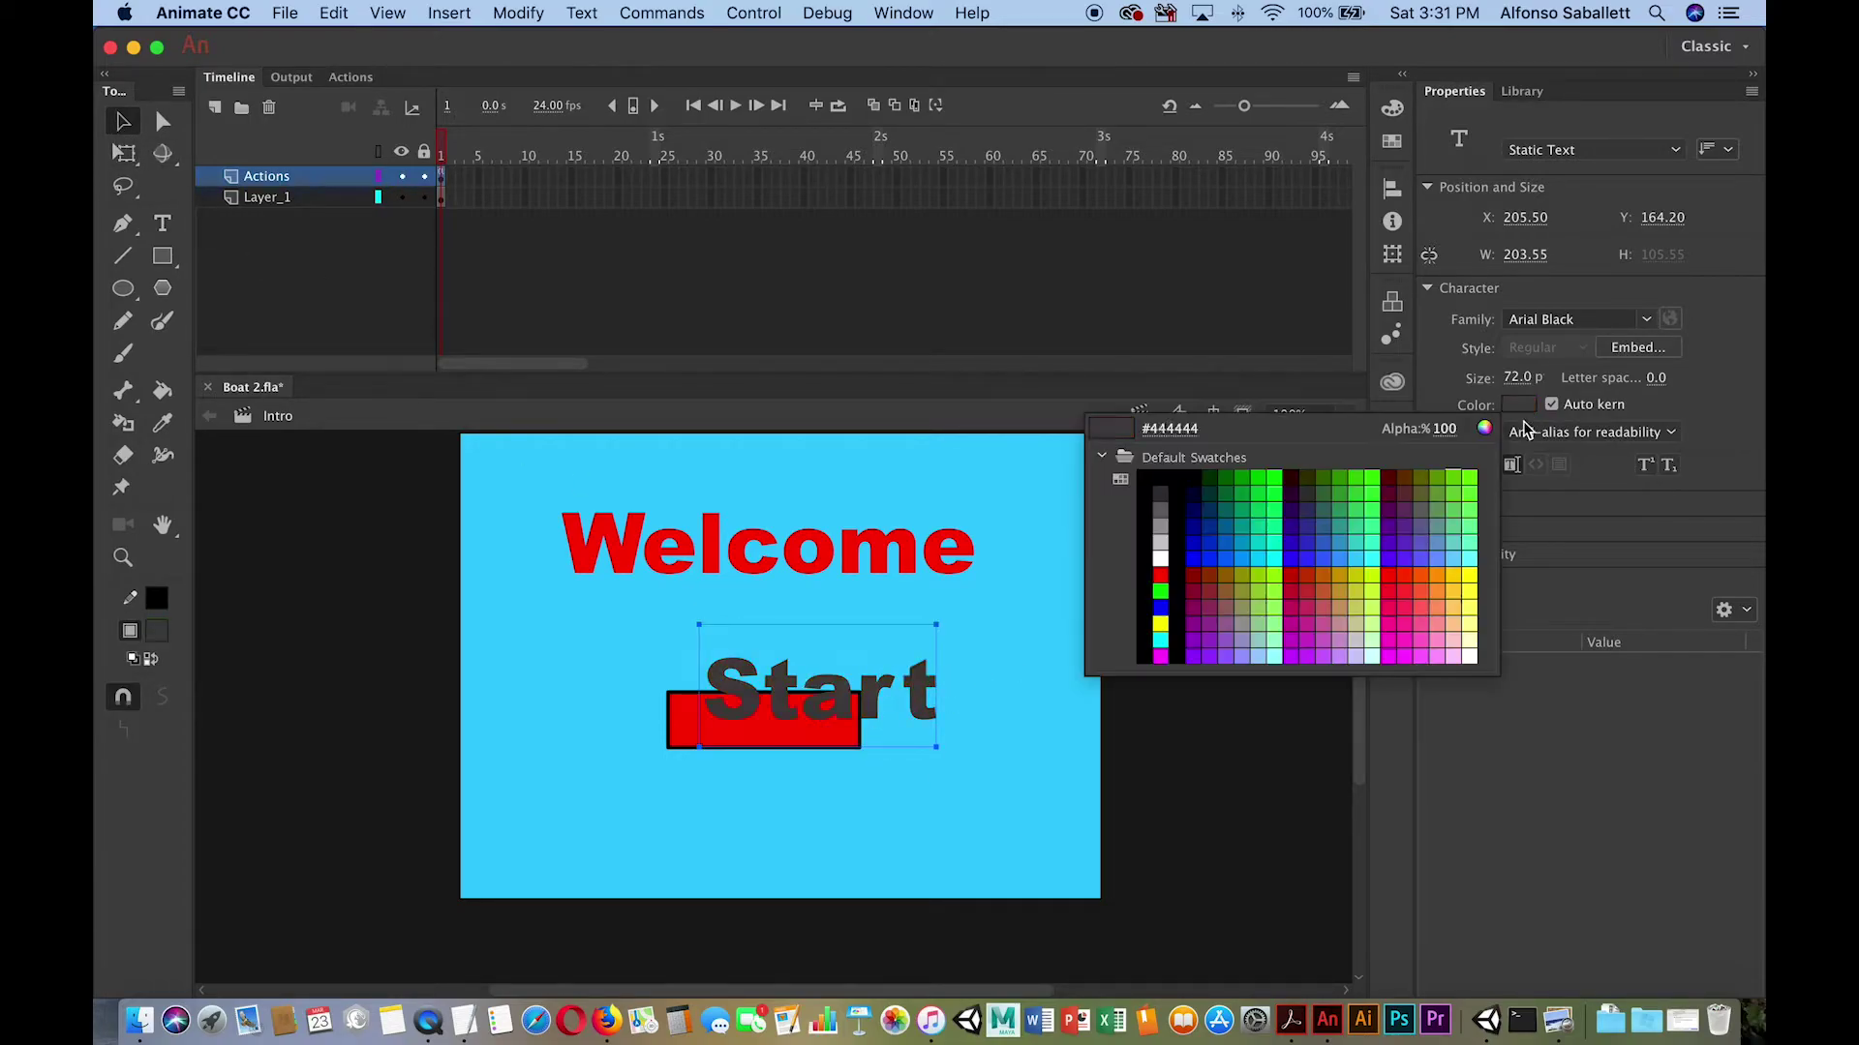
pyautogui.click(1162, 622)
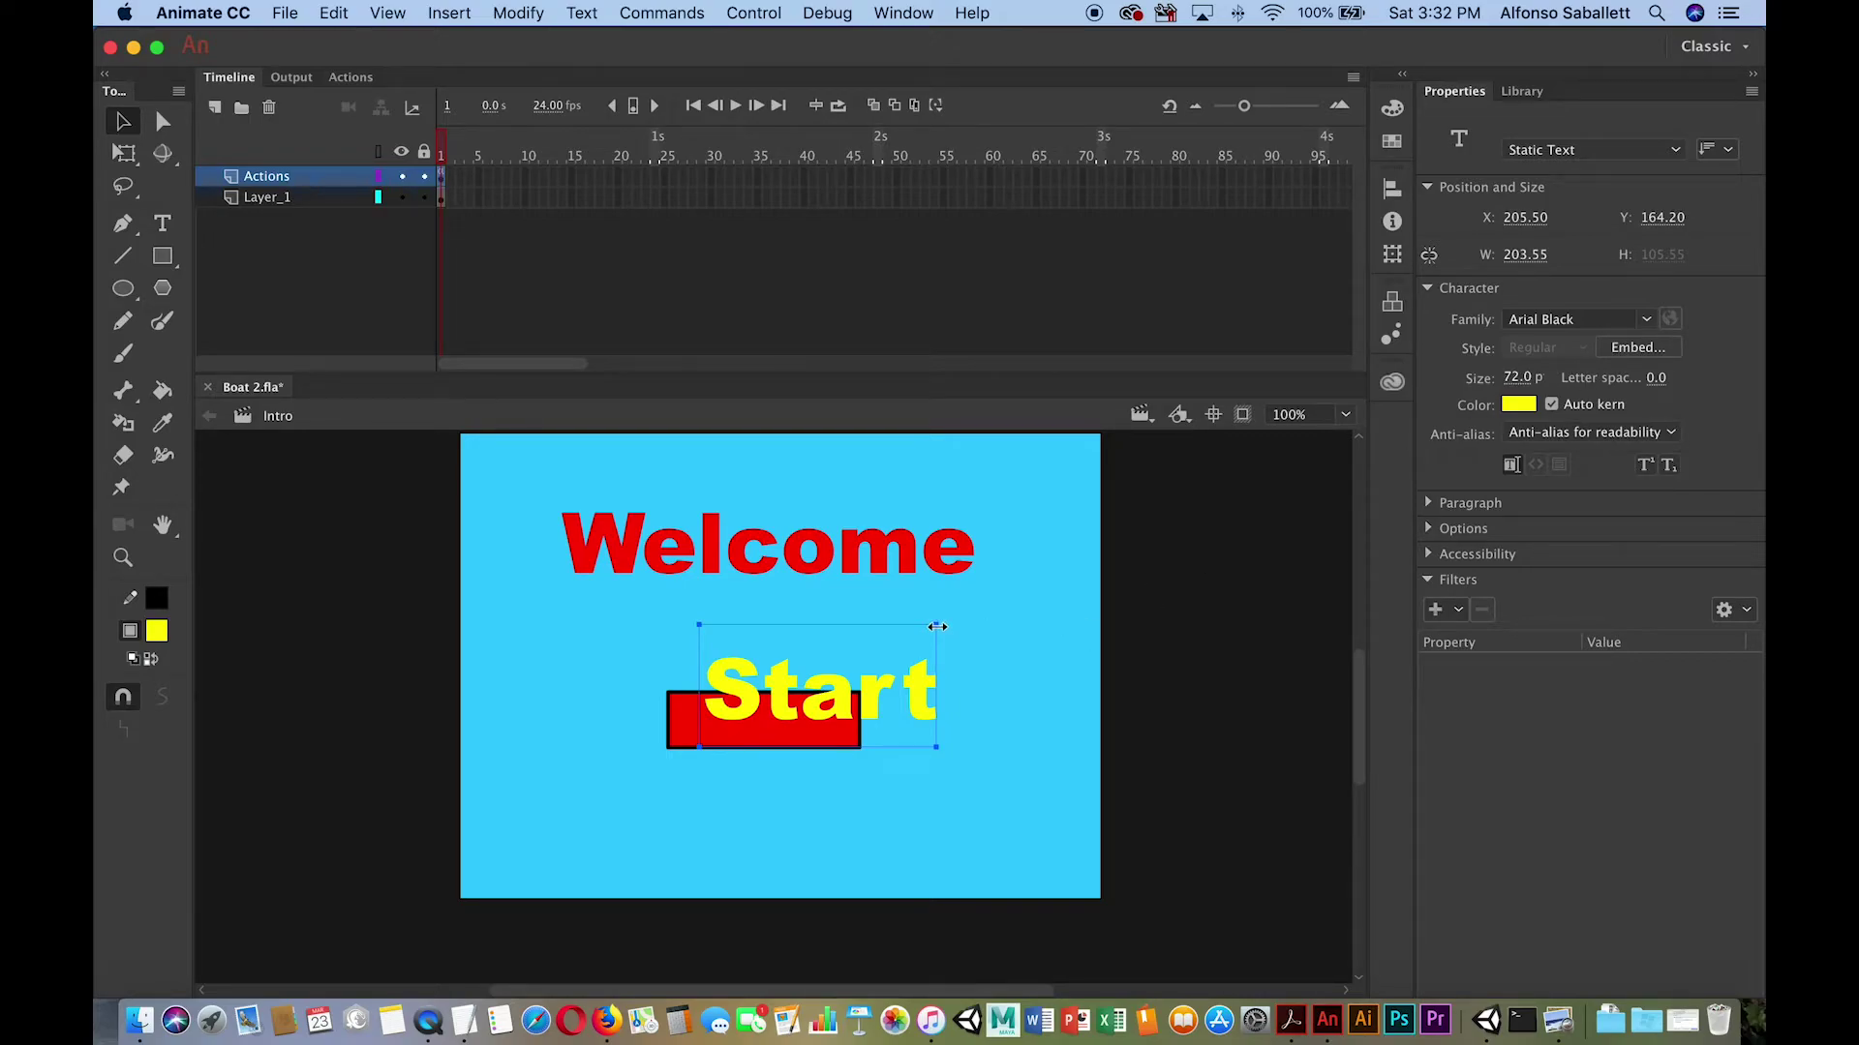
# Reduce the Start text to 42 pt and place it on the red rectangle at about X 190, Y 217.
pyautogui.moveTo(937, 627)
pyautogui.mouseDown()
pyautogui.moveTo(913, 630)
pyautogui.moveTo(950, 626)
pyautogui.mouseUp()
pyautogui.moveTo(1518, 378); pyautogui.dragTo(1494, 387)
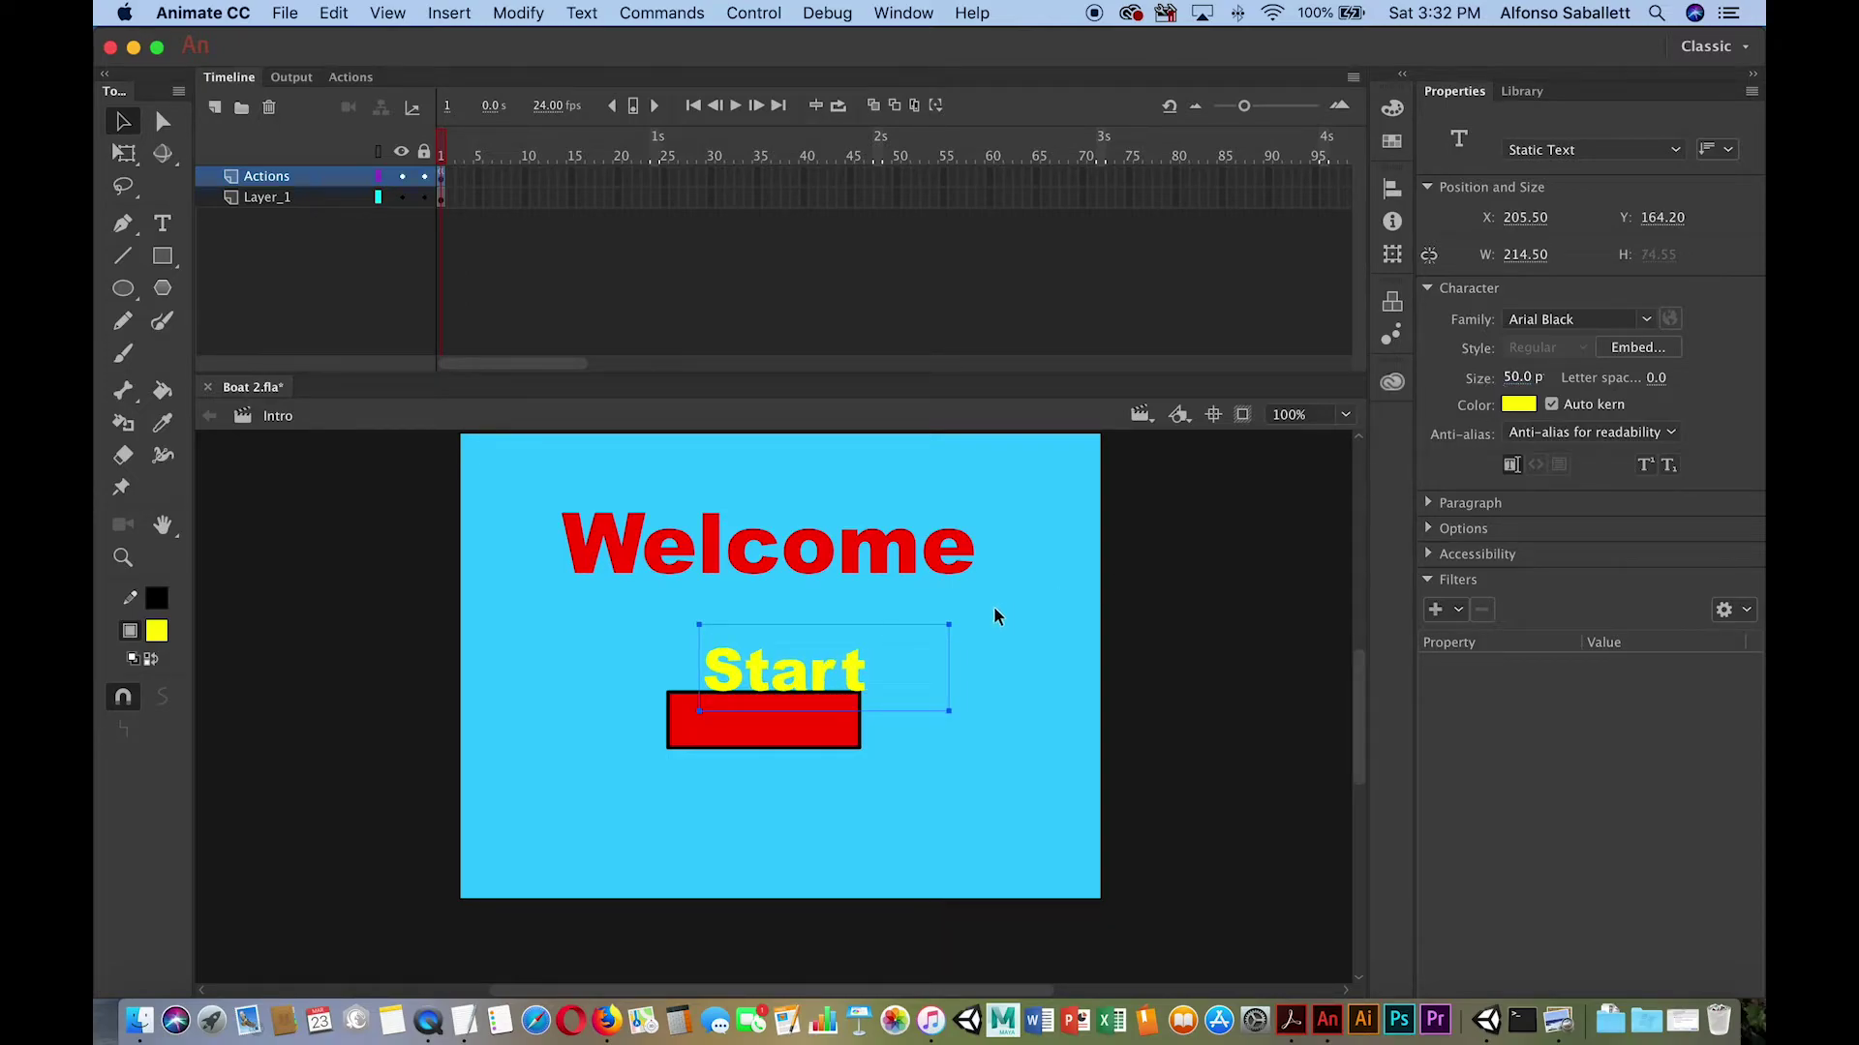
pyautogui.moveTo(852, 664); pyautogui.dragTo(844, 715)
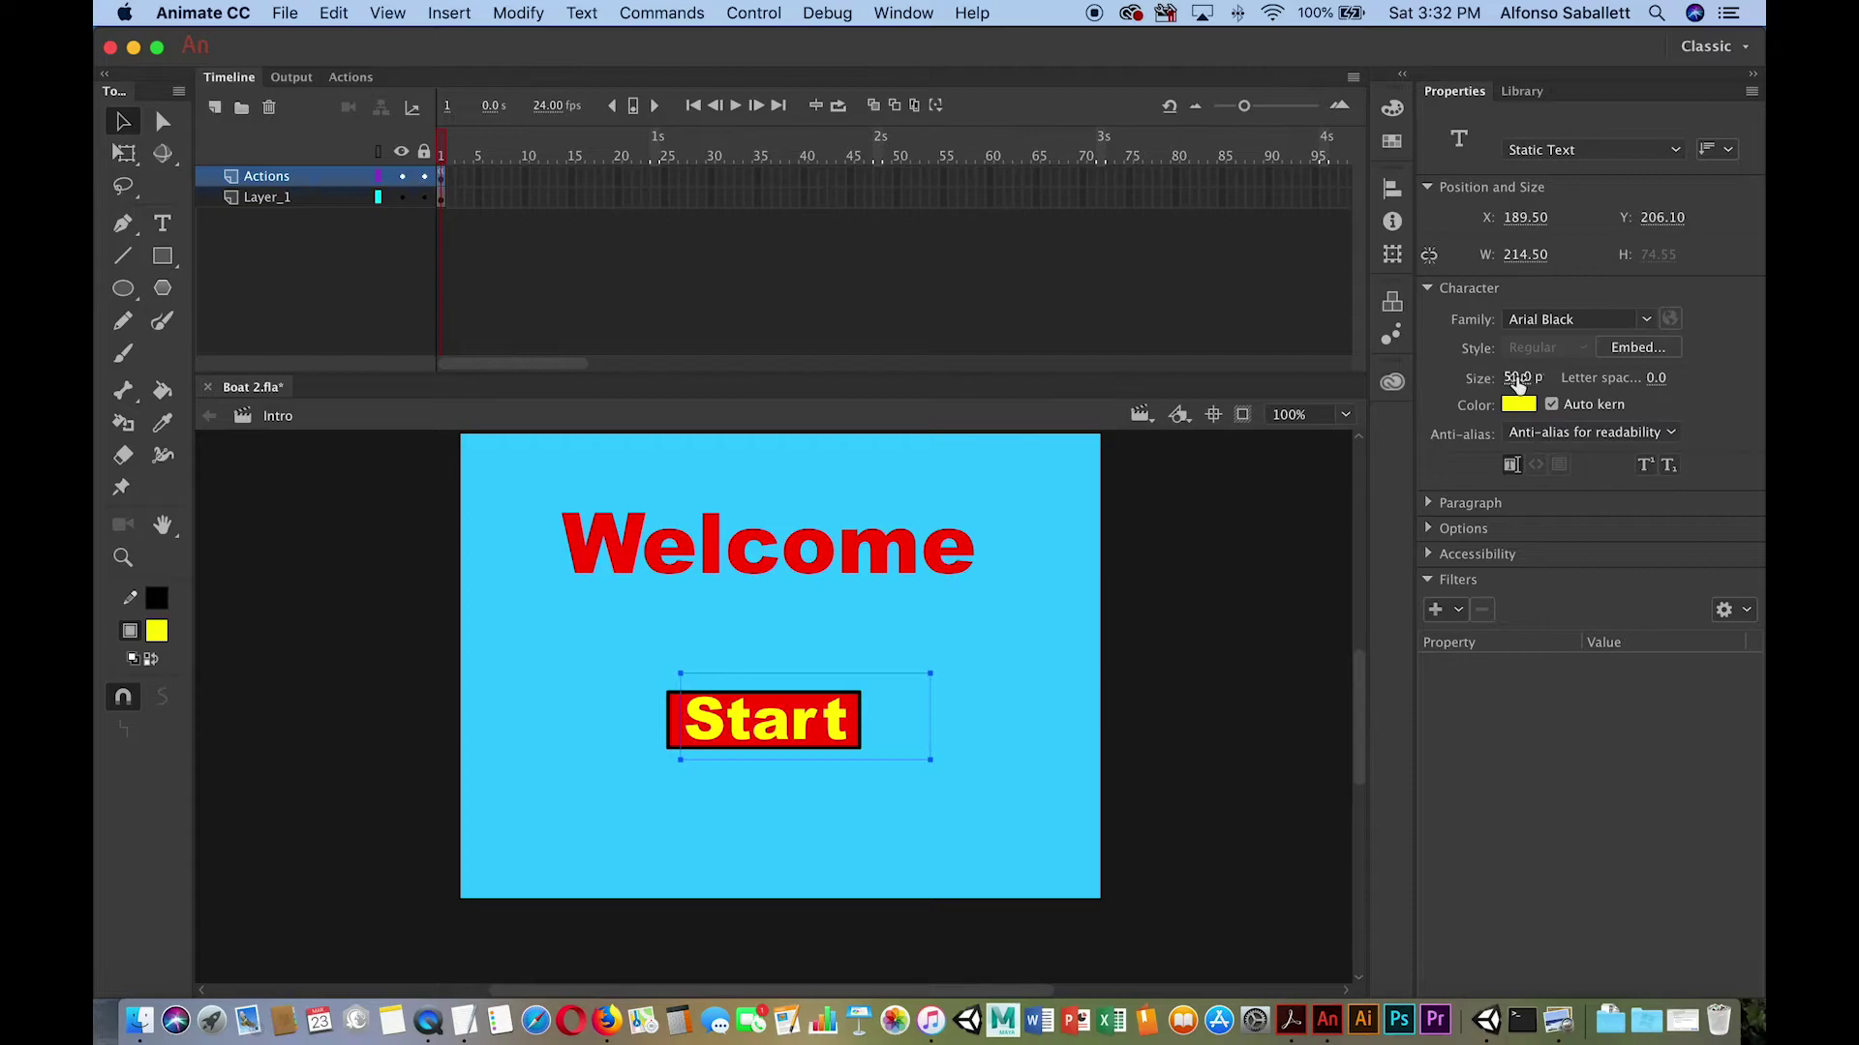
pyautogui.moveTo(1515, 378); pyautogui.dragTo(1500, 379)
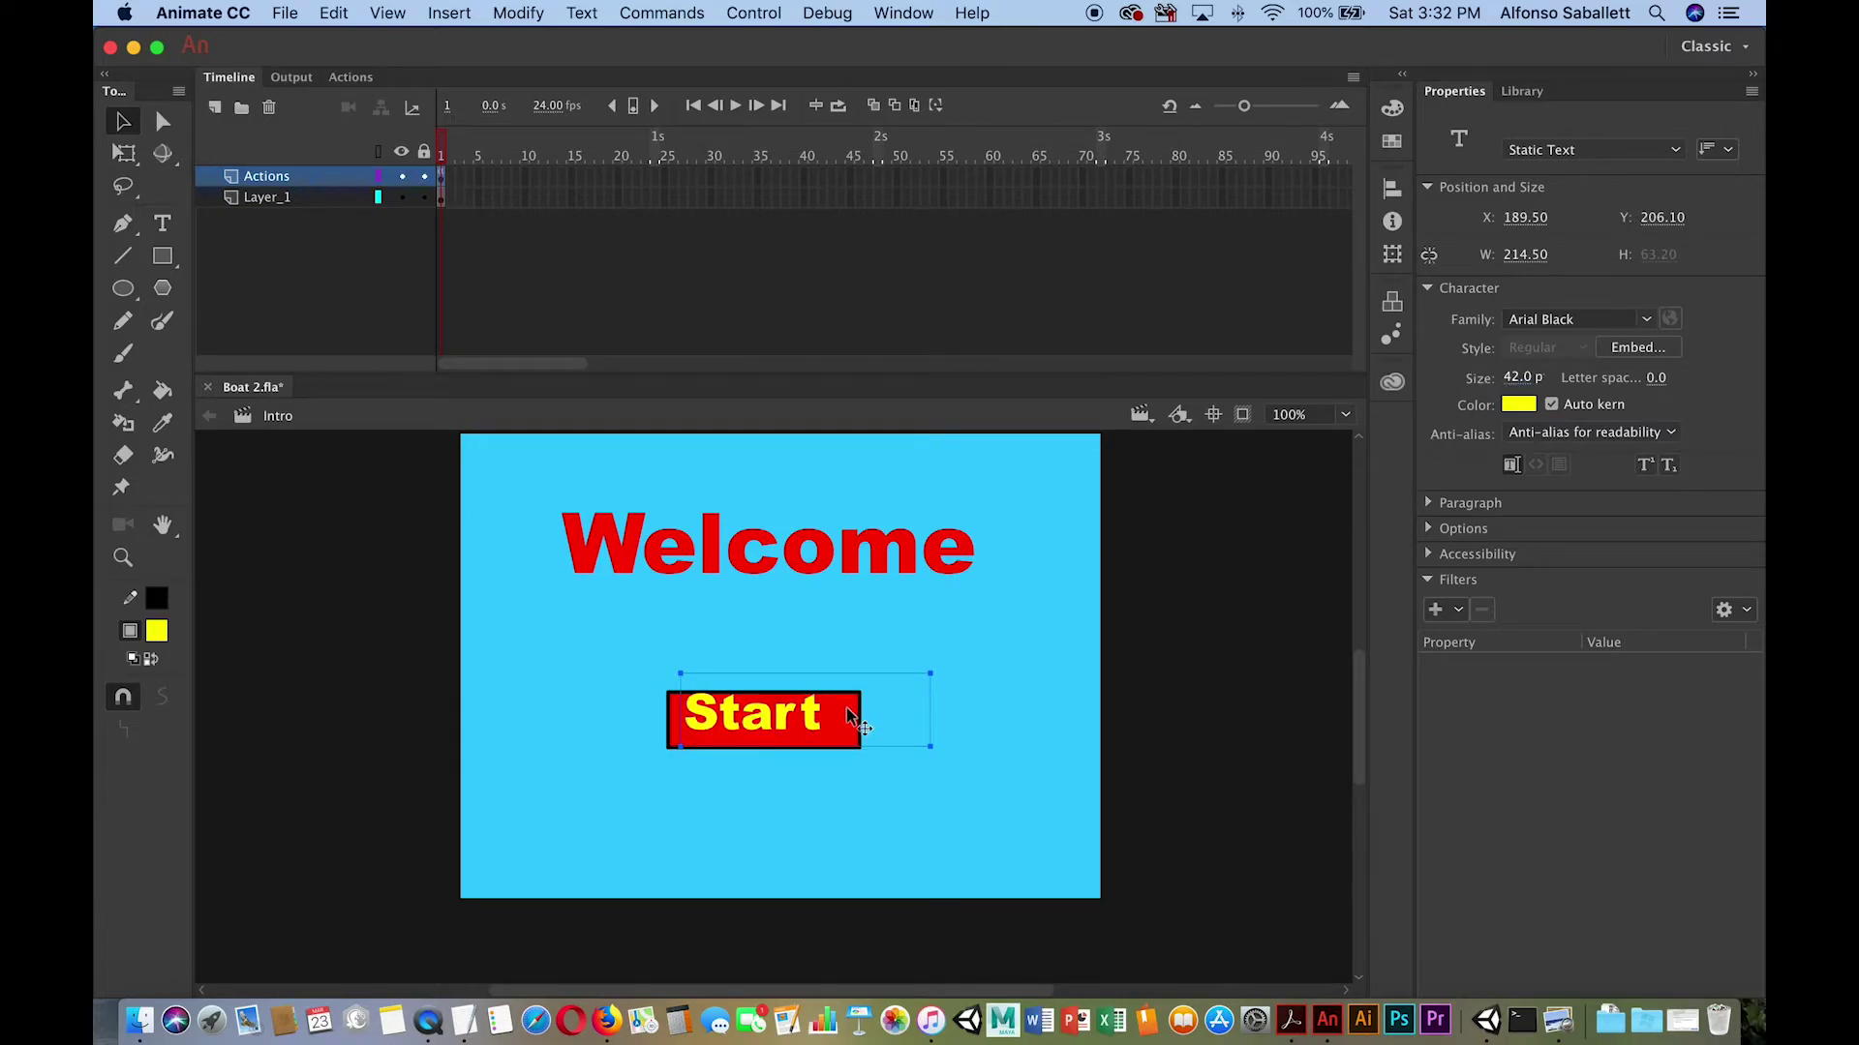
pyautogui.moveTo(786, 720); pyautogui.dragTo(794, 728)
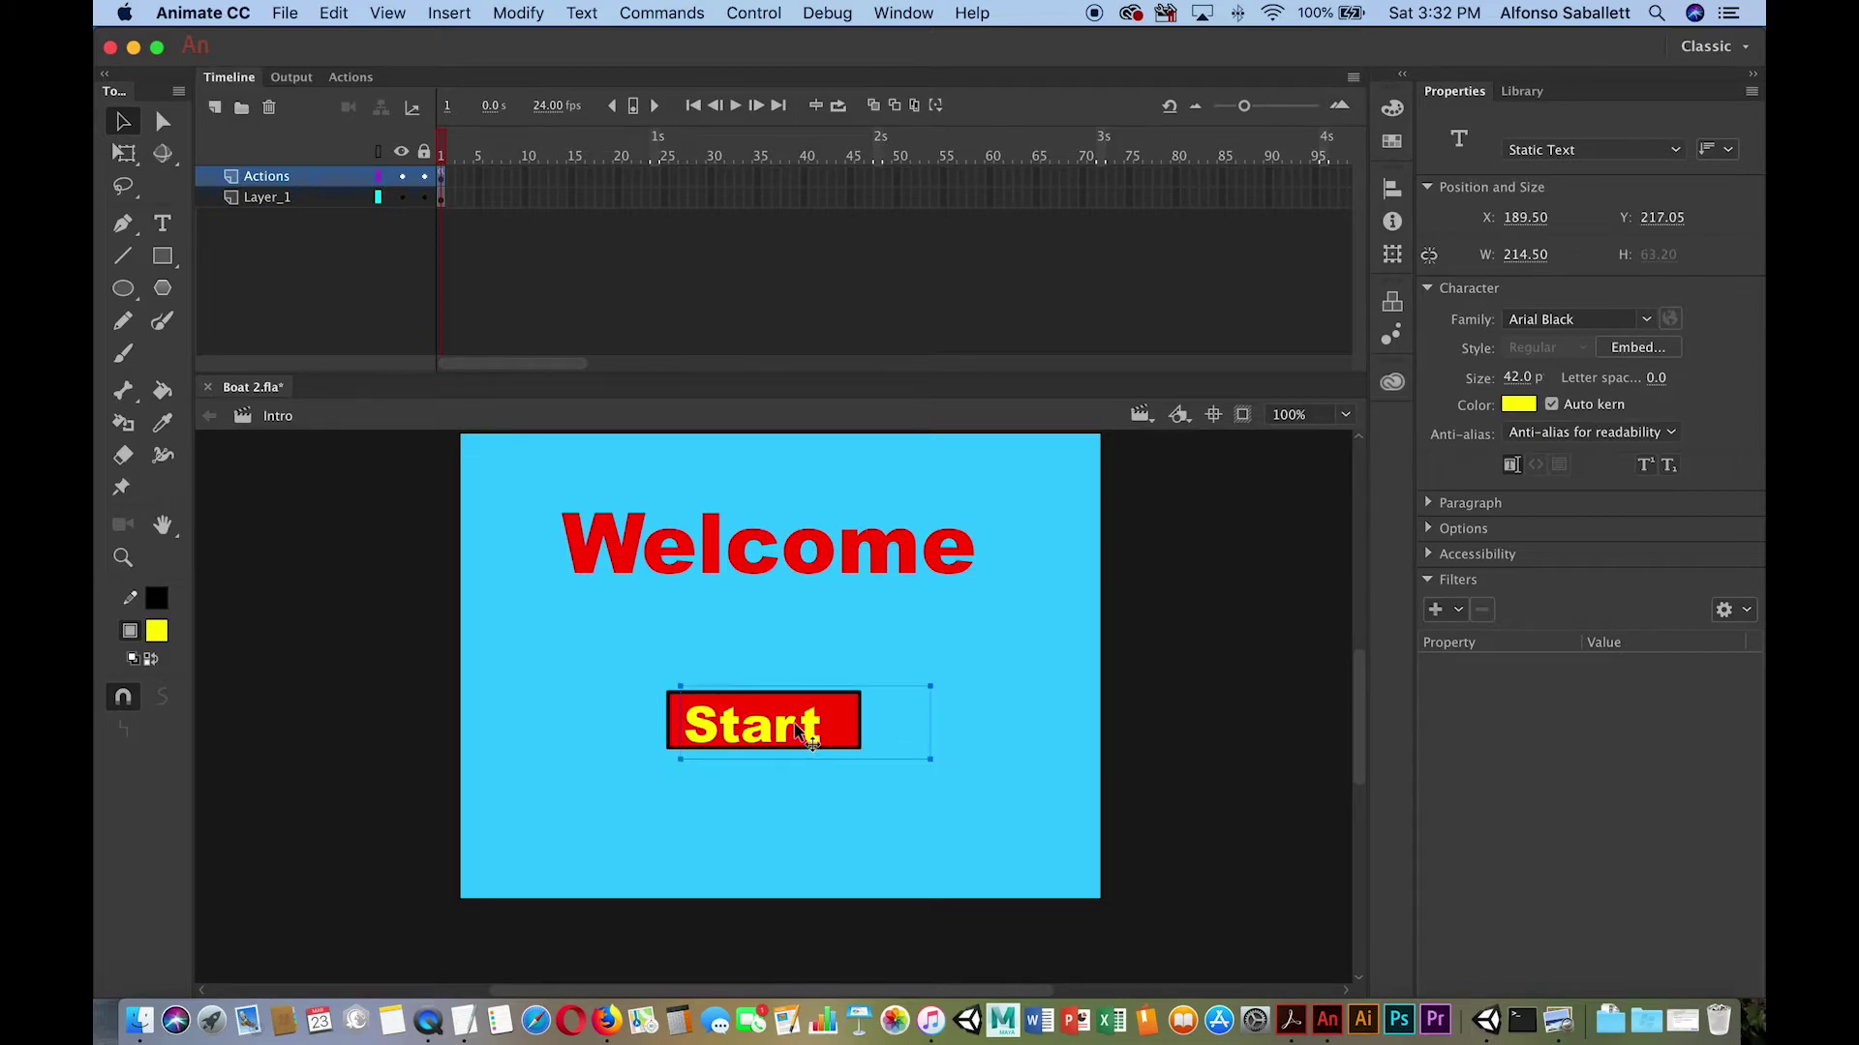
# Center the Start text in the rectangle at about X 199, Y 212 and narrow its text box to about 125 px.
pyautogui.press('Up')
pyautogui.press('Up')
pyautogui.press('Up')
pyautogui.press('Up')
pyautogui.press('Up')
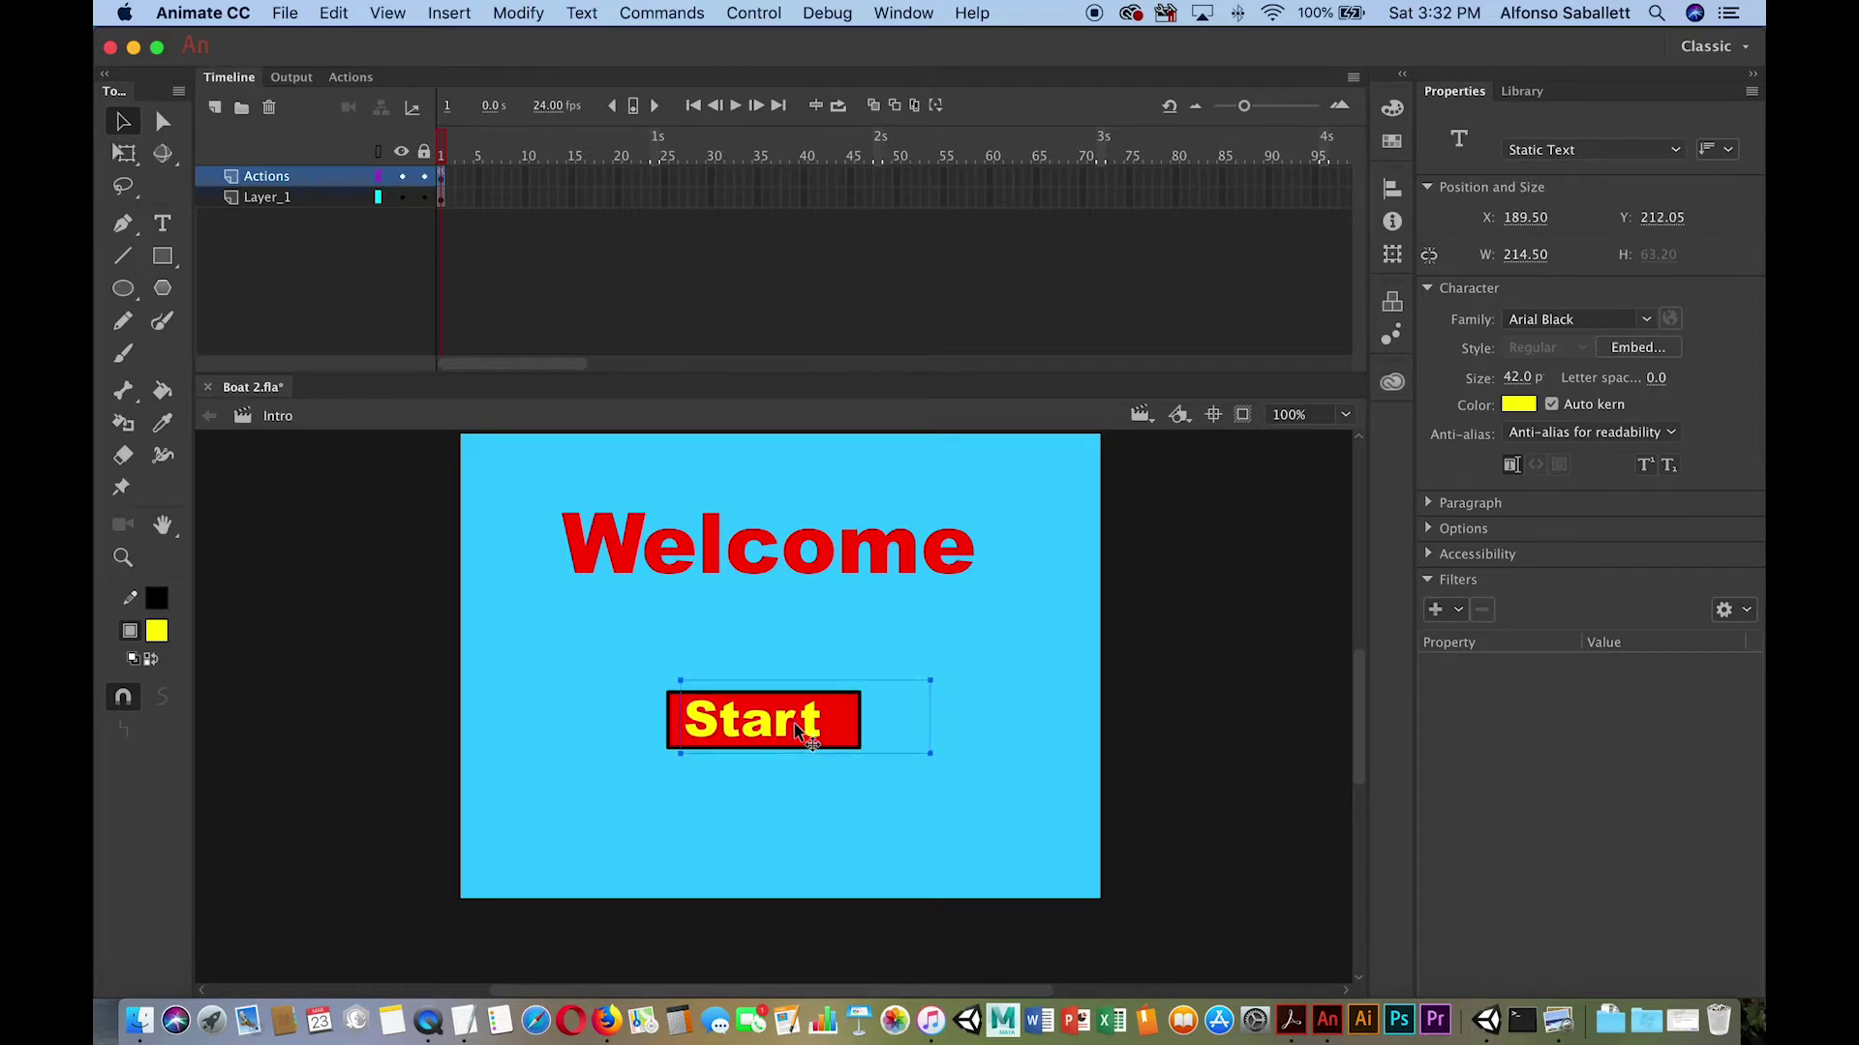
pyautogui.press('Right')
pyautogui.press('Right')
pyautogui.press('Right')
pyautogui.press('Right')
pyautogui.press('Right')
pyautogui.press('Right')
pyautogui.press('Right')
pyautogui.press('Right')
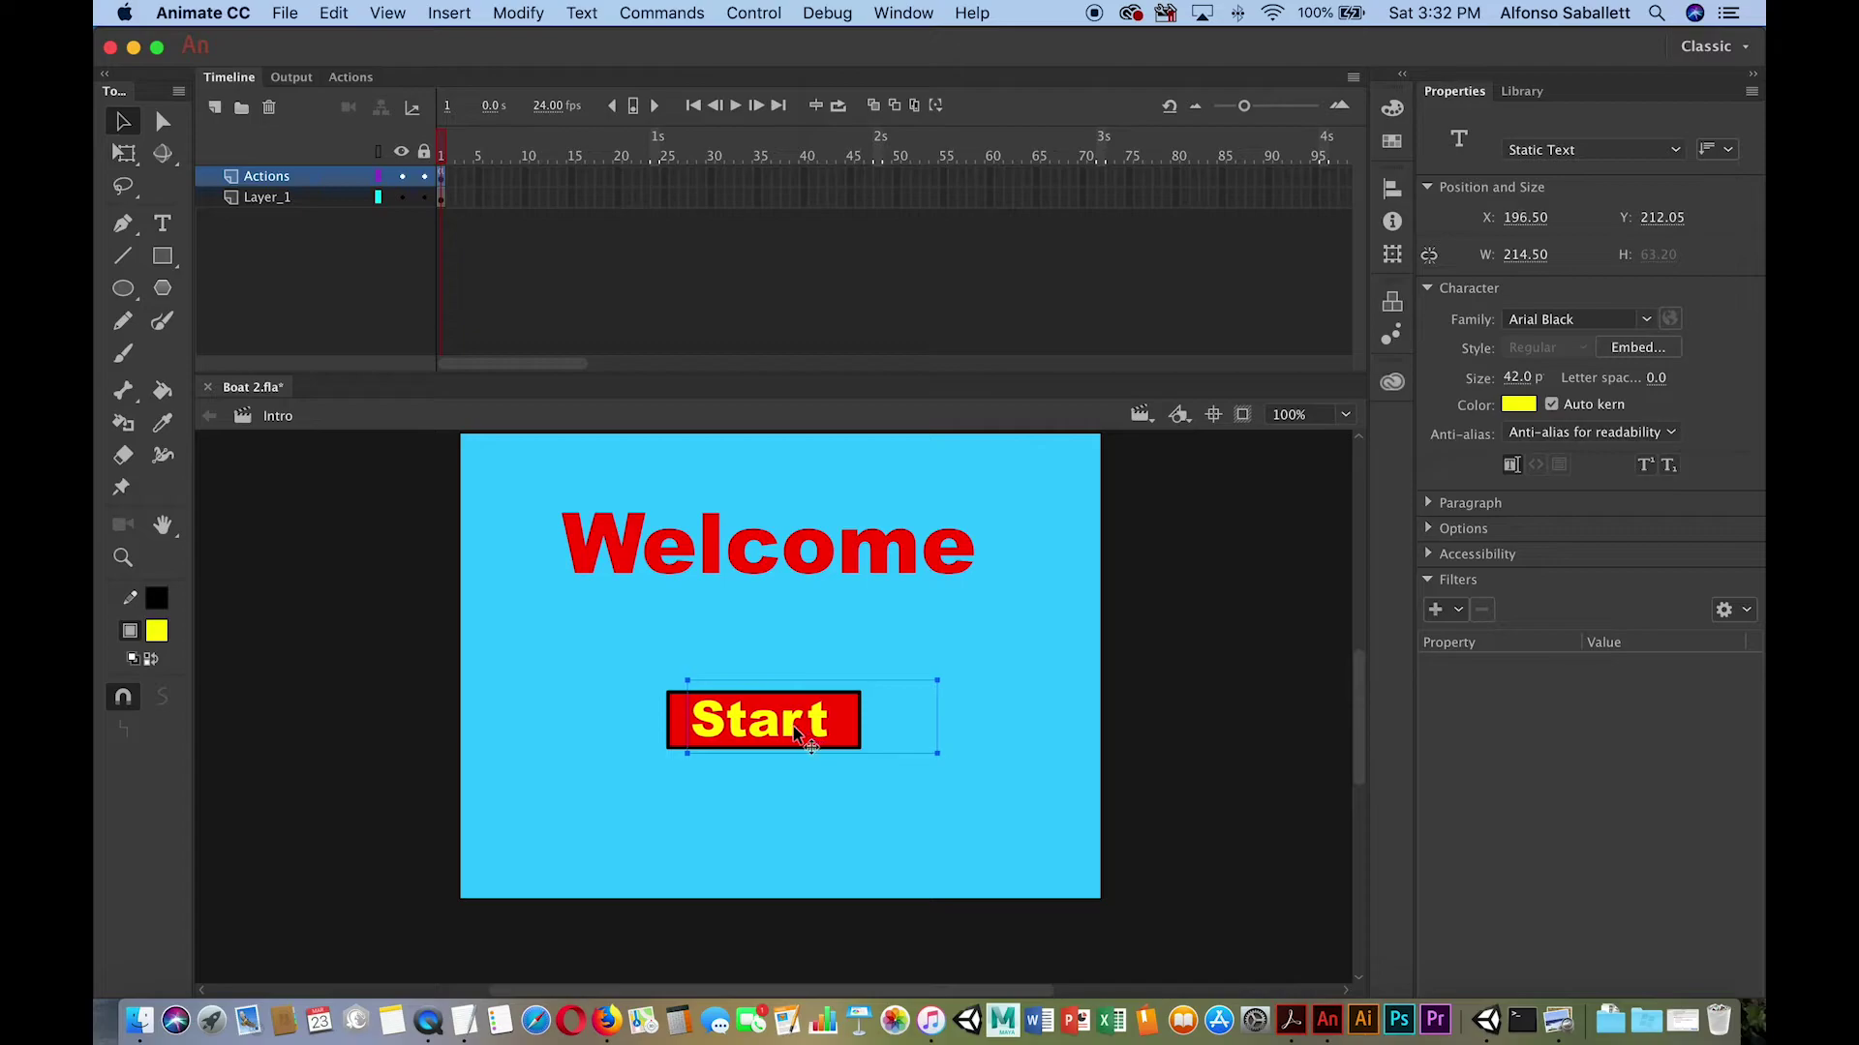
pyautogui.press('Right')
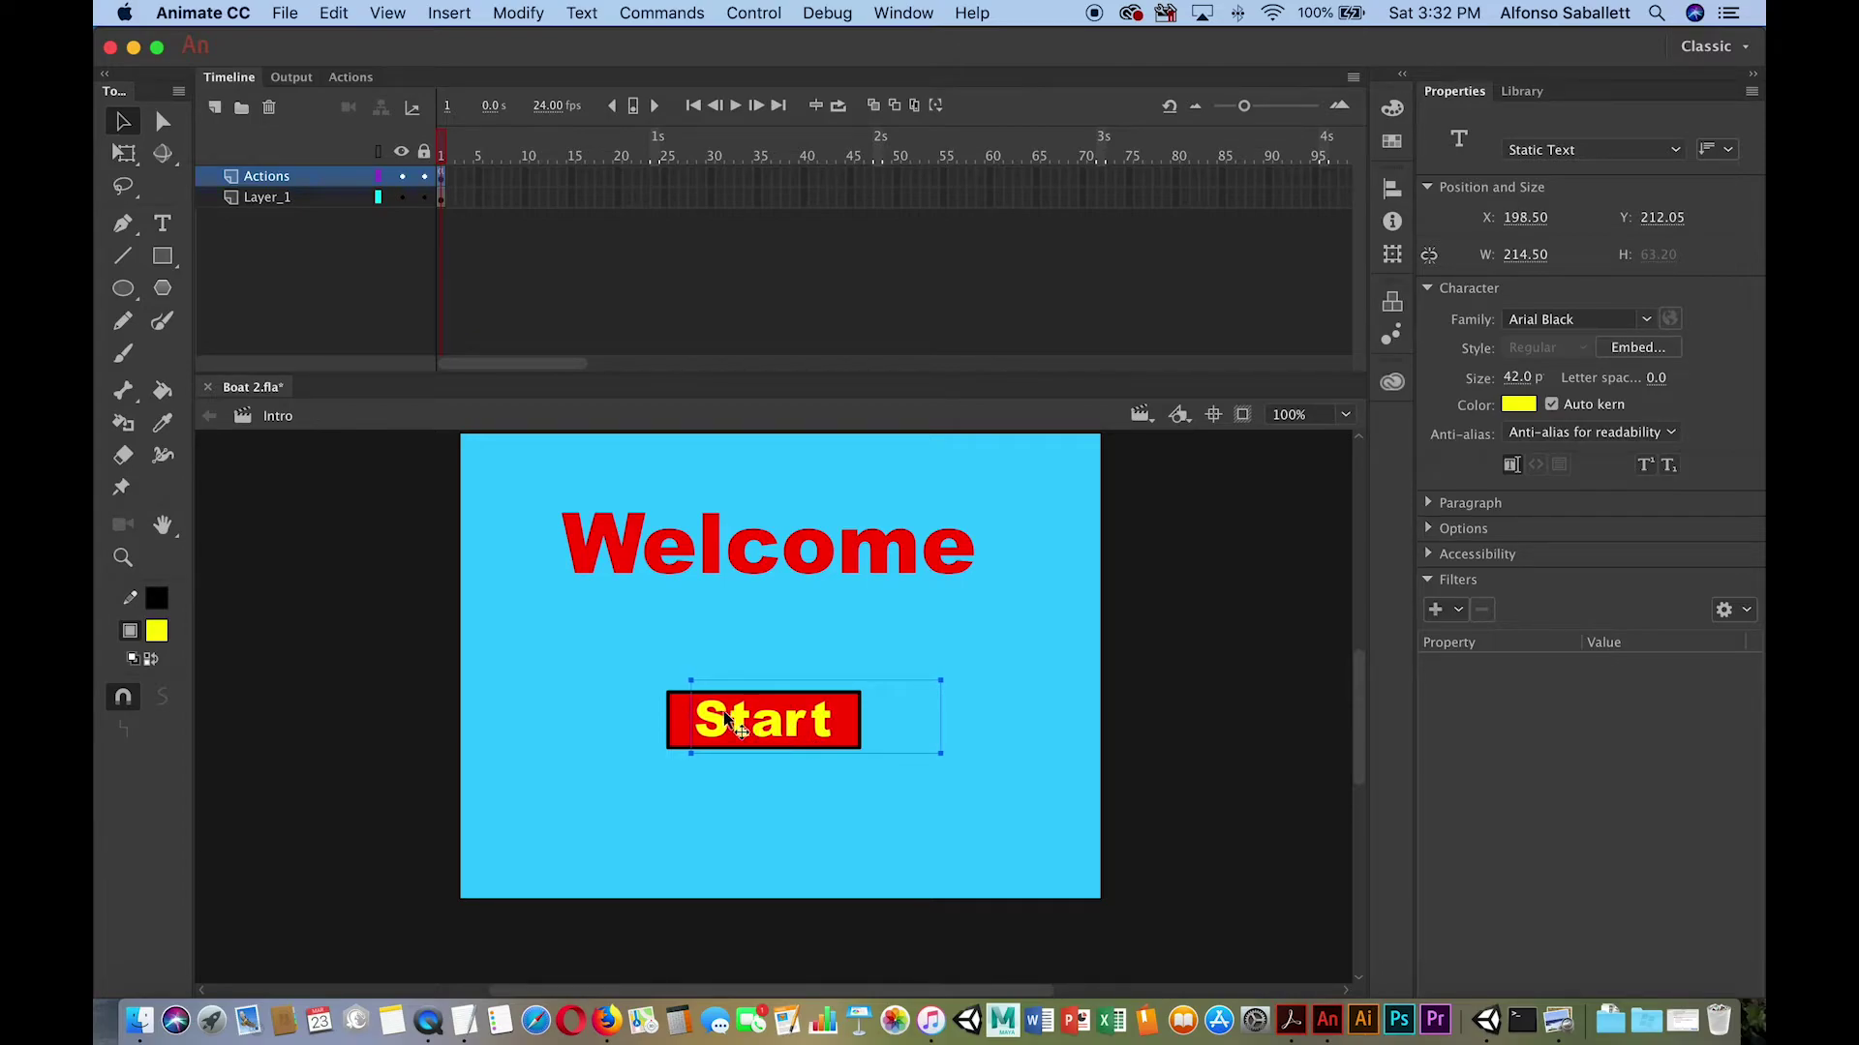
pyautogui.moveTo(940, 752); pyautogui.dragTo(837, 747)
pyautogui.moveTo(691, 682); pyautogui.dragTo(691, 684)
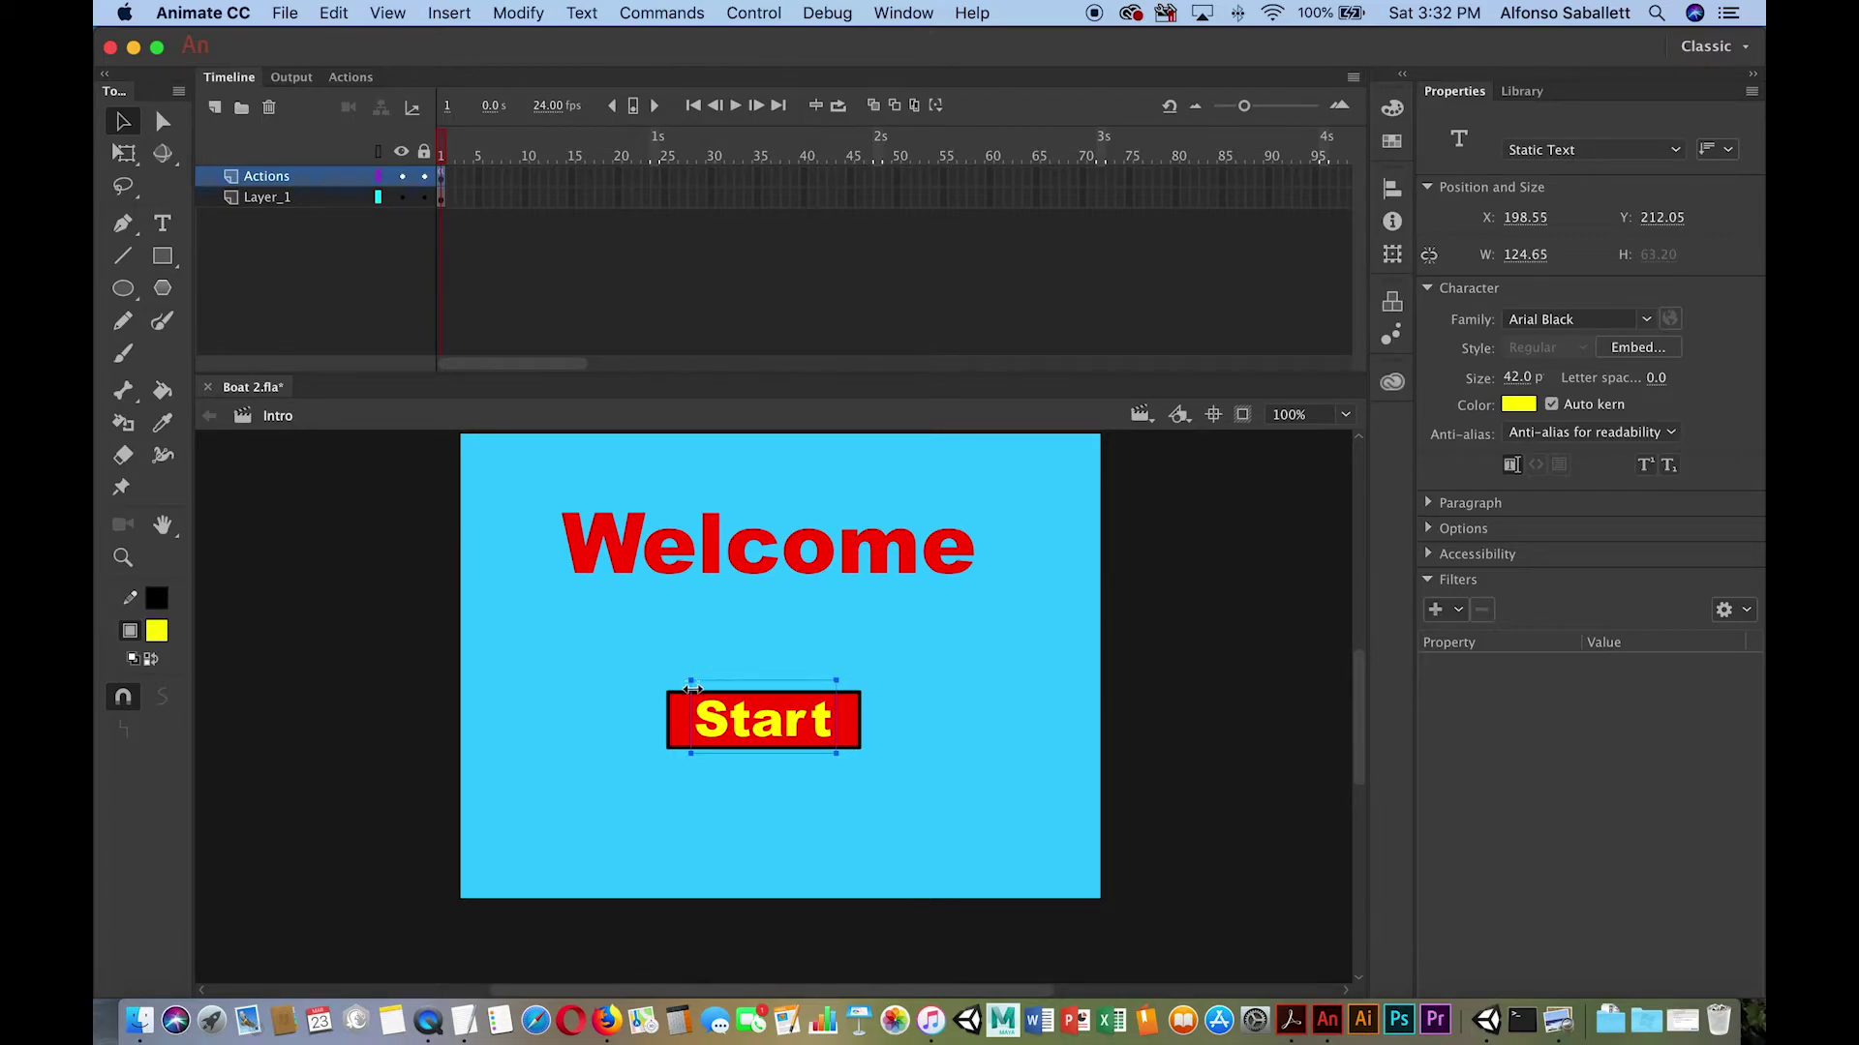
# Select the red rectangle together with its Start text and begin converting them to a symbol of type Button.
pyautogui.click(624, 666)
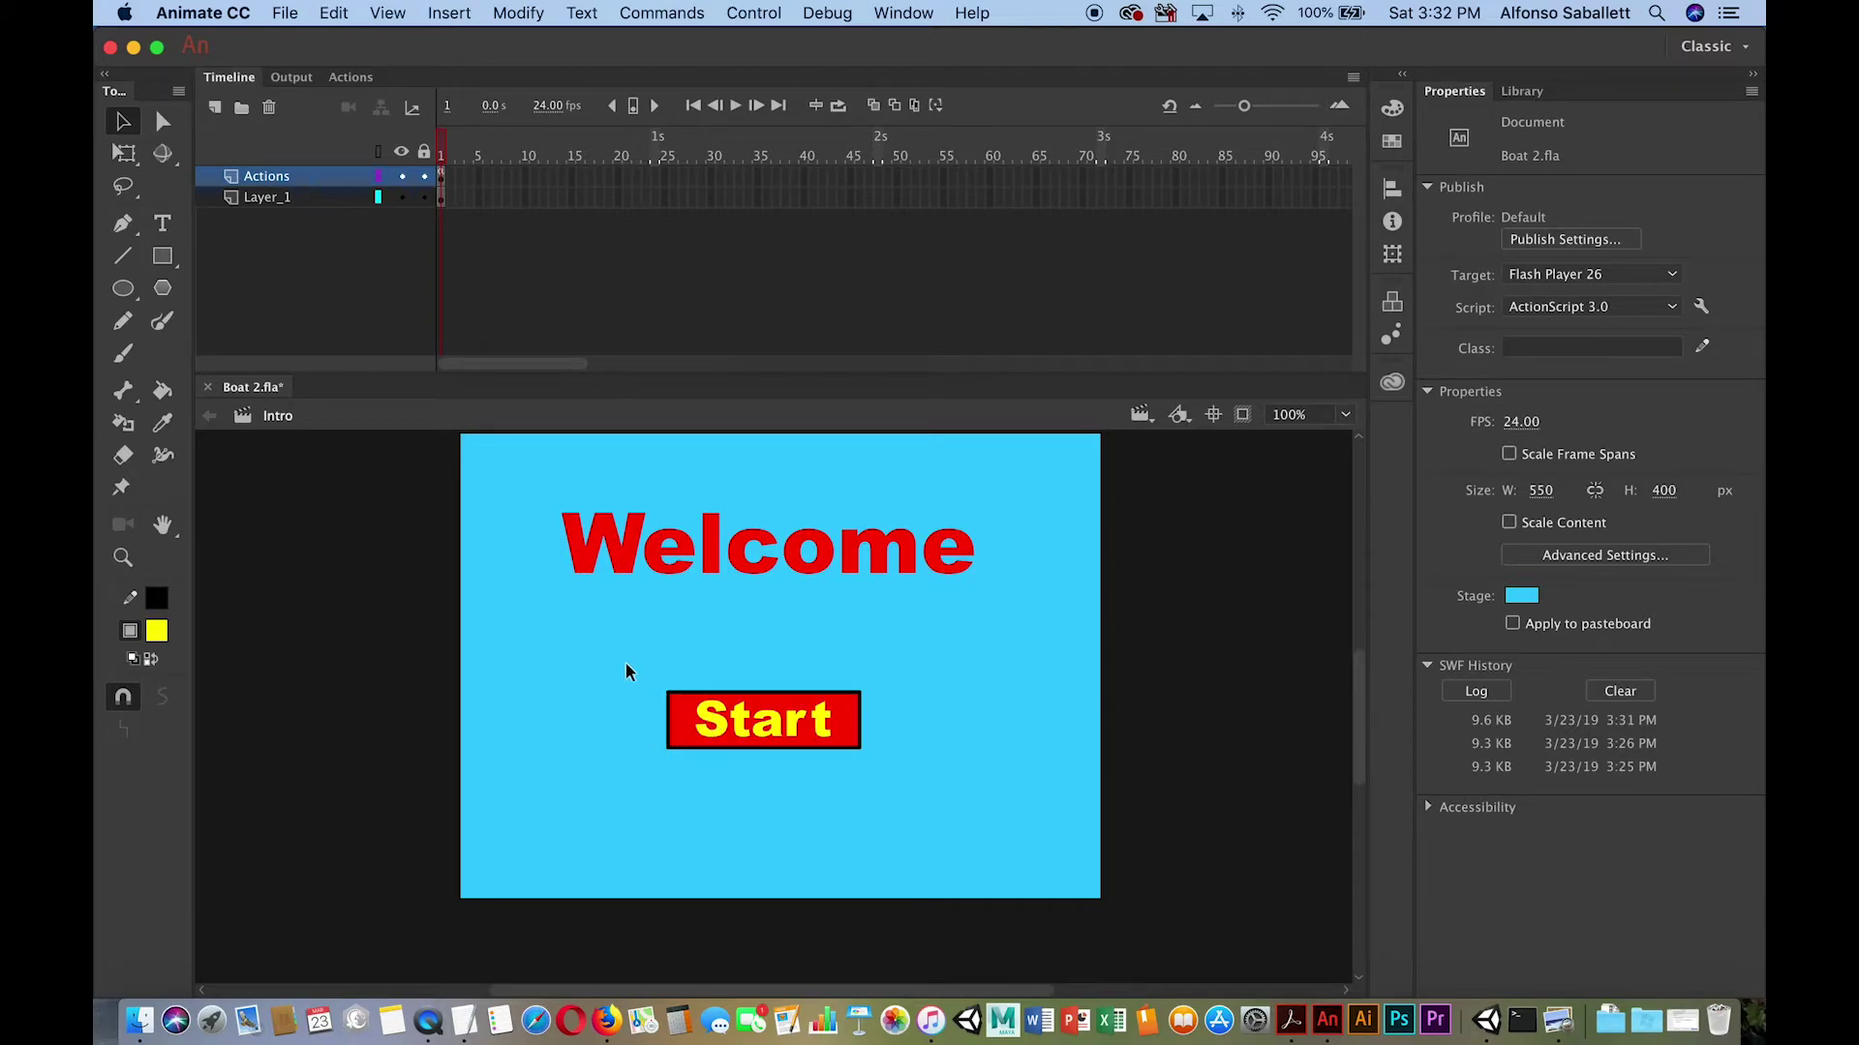
pyautogui.moveTo(619, 639); pyautogui.dragTo(896, 812)
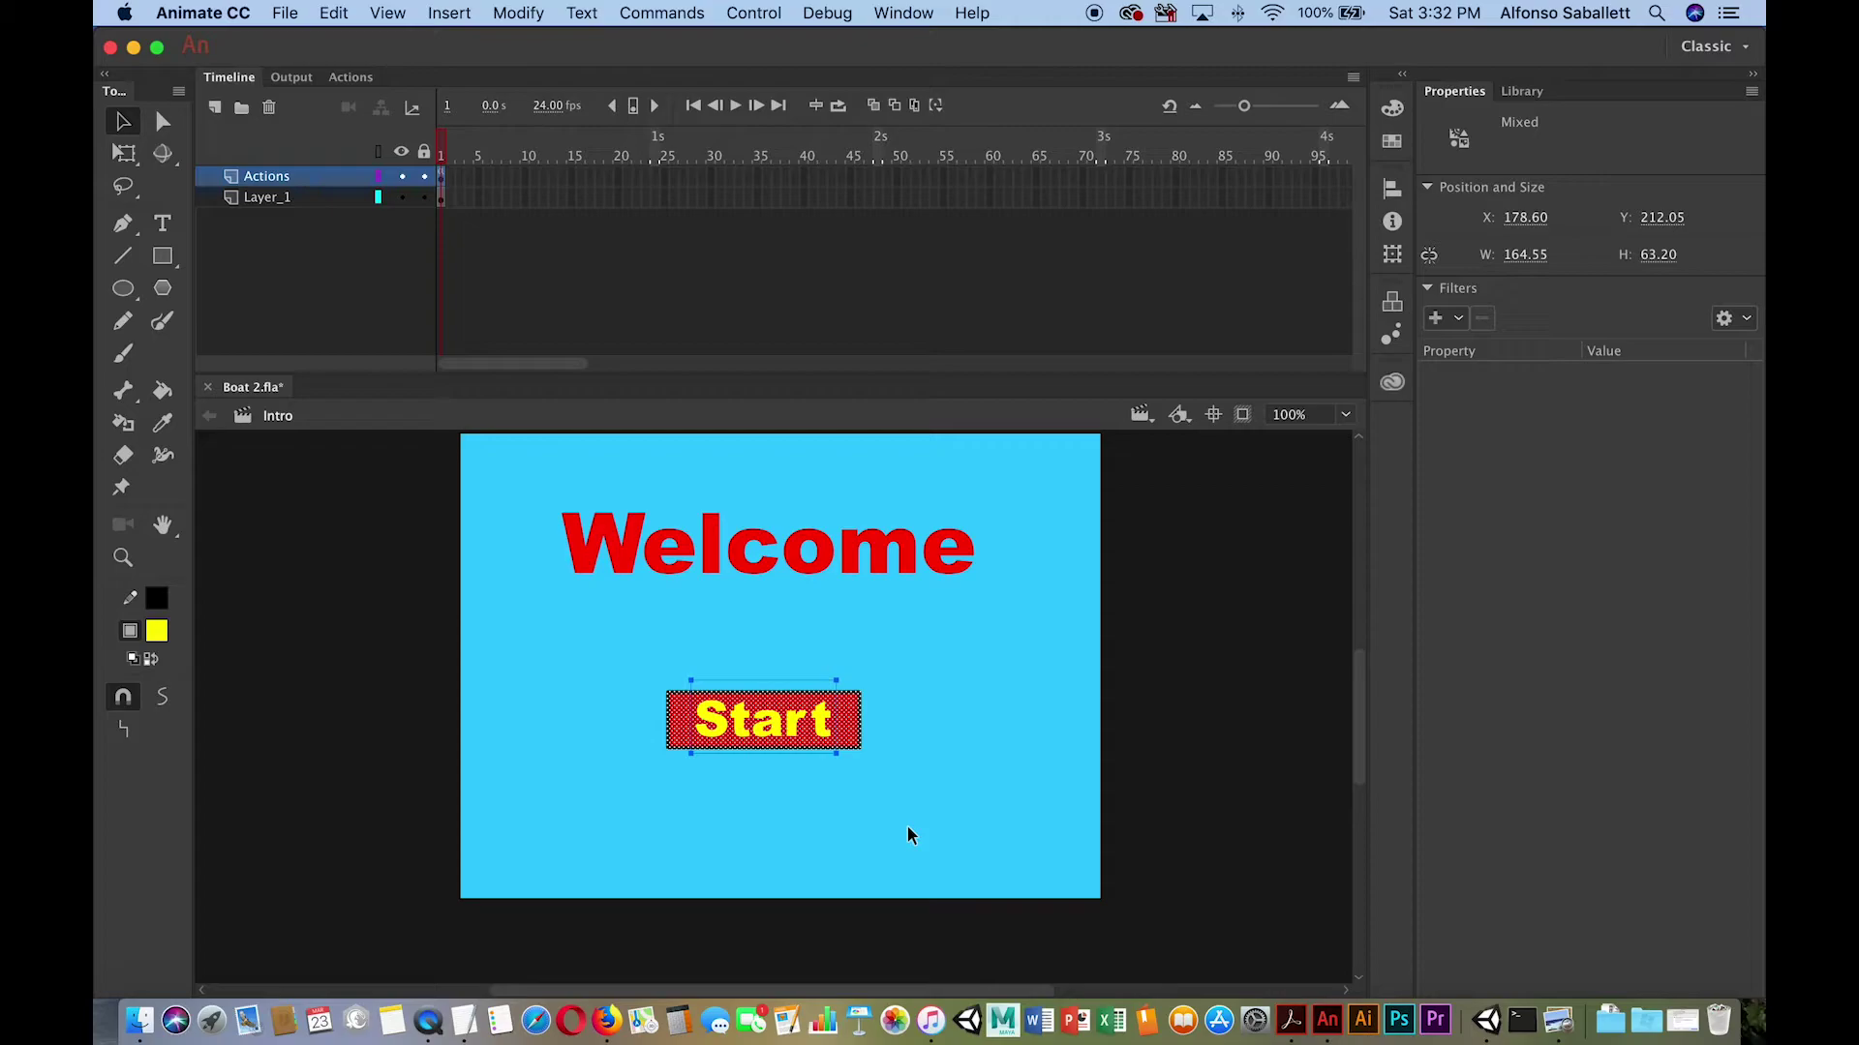
pyautogui.rightClick(775, 728)
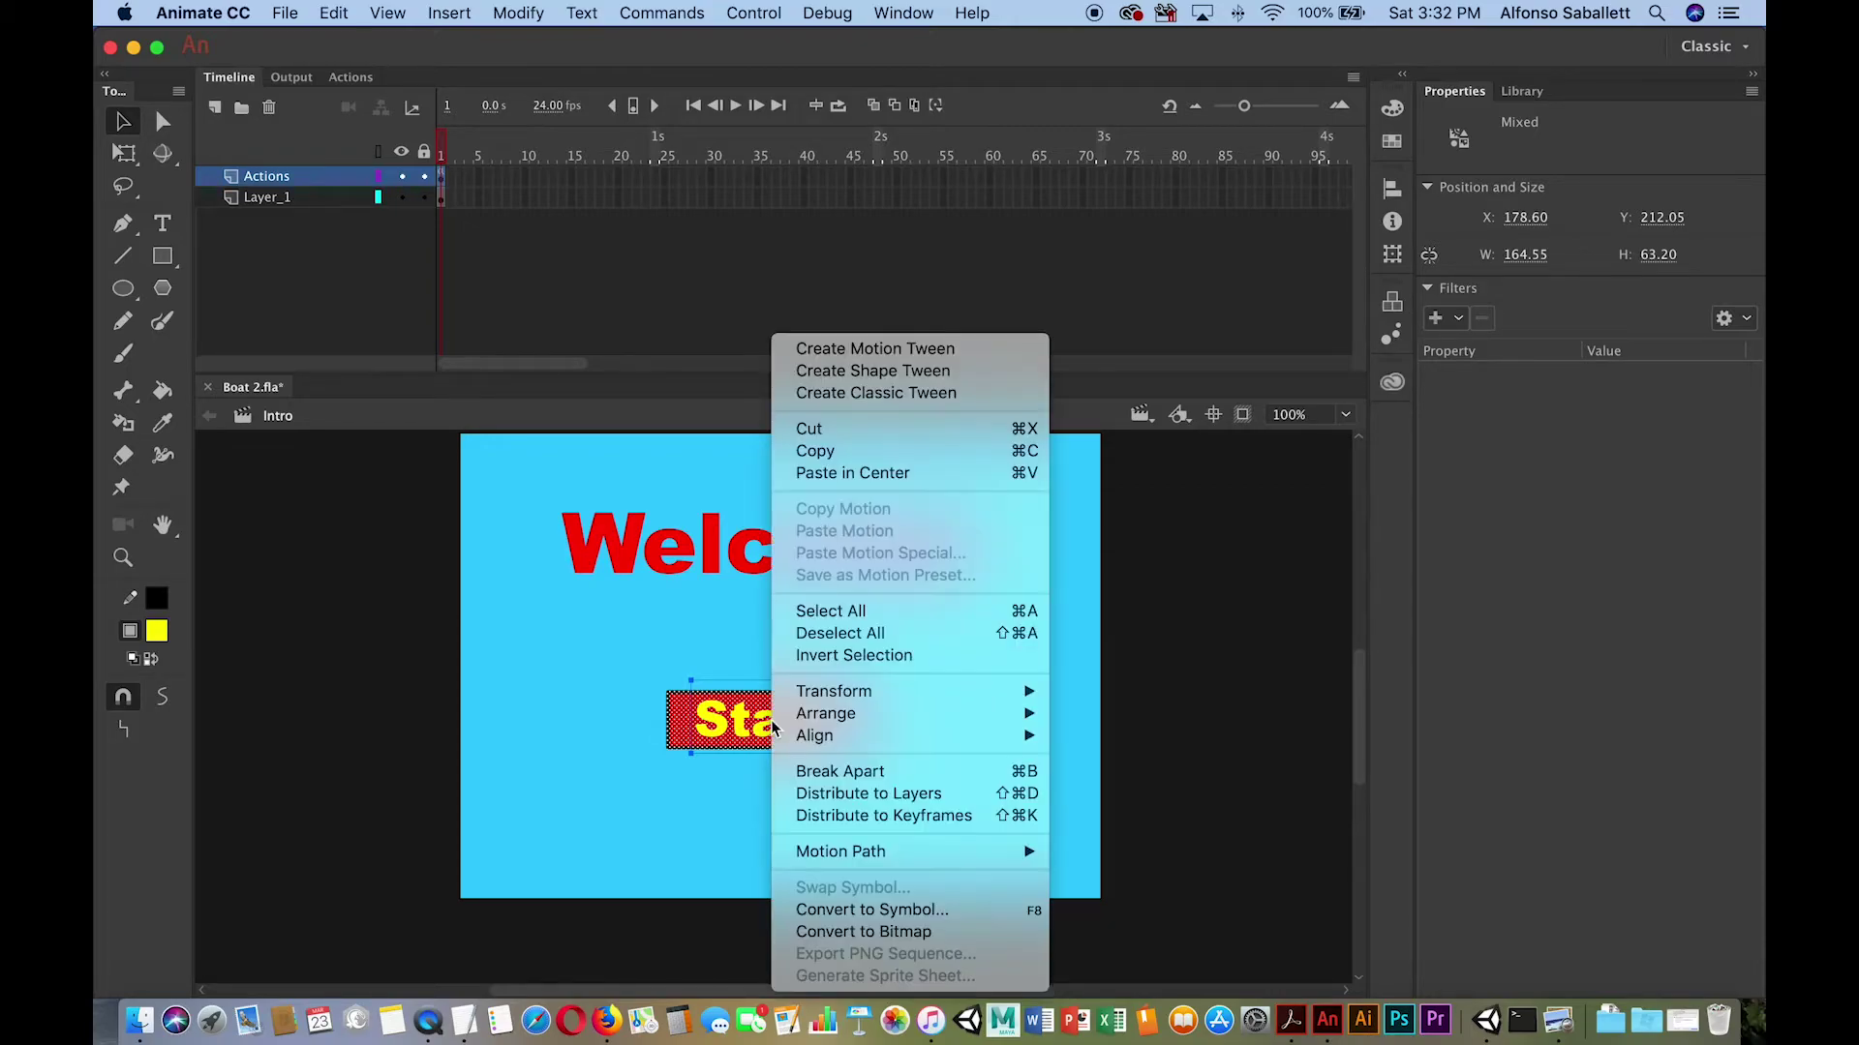
pyautogui.click(862, 918)
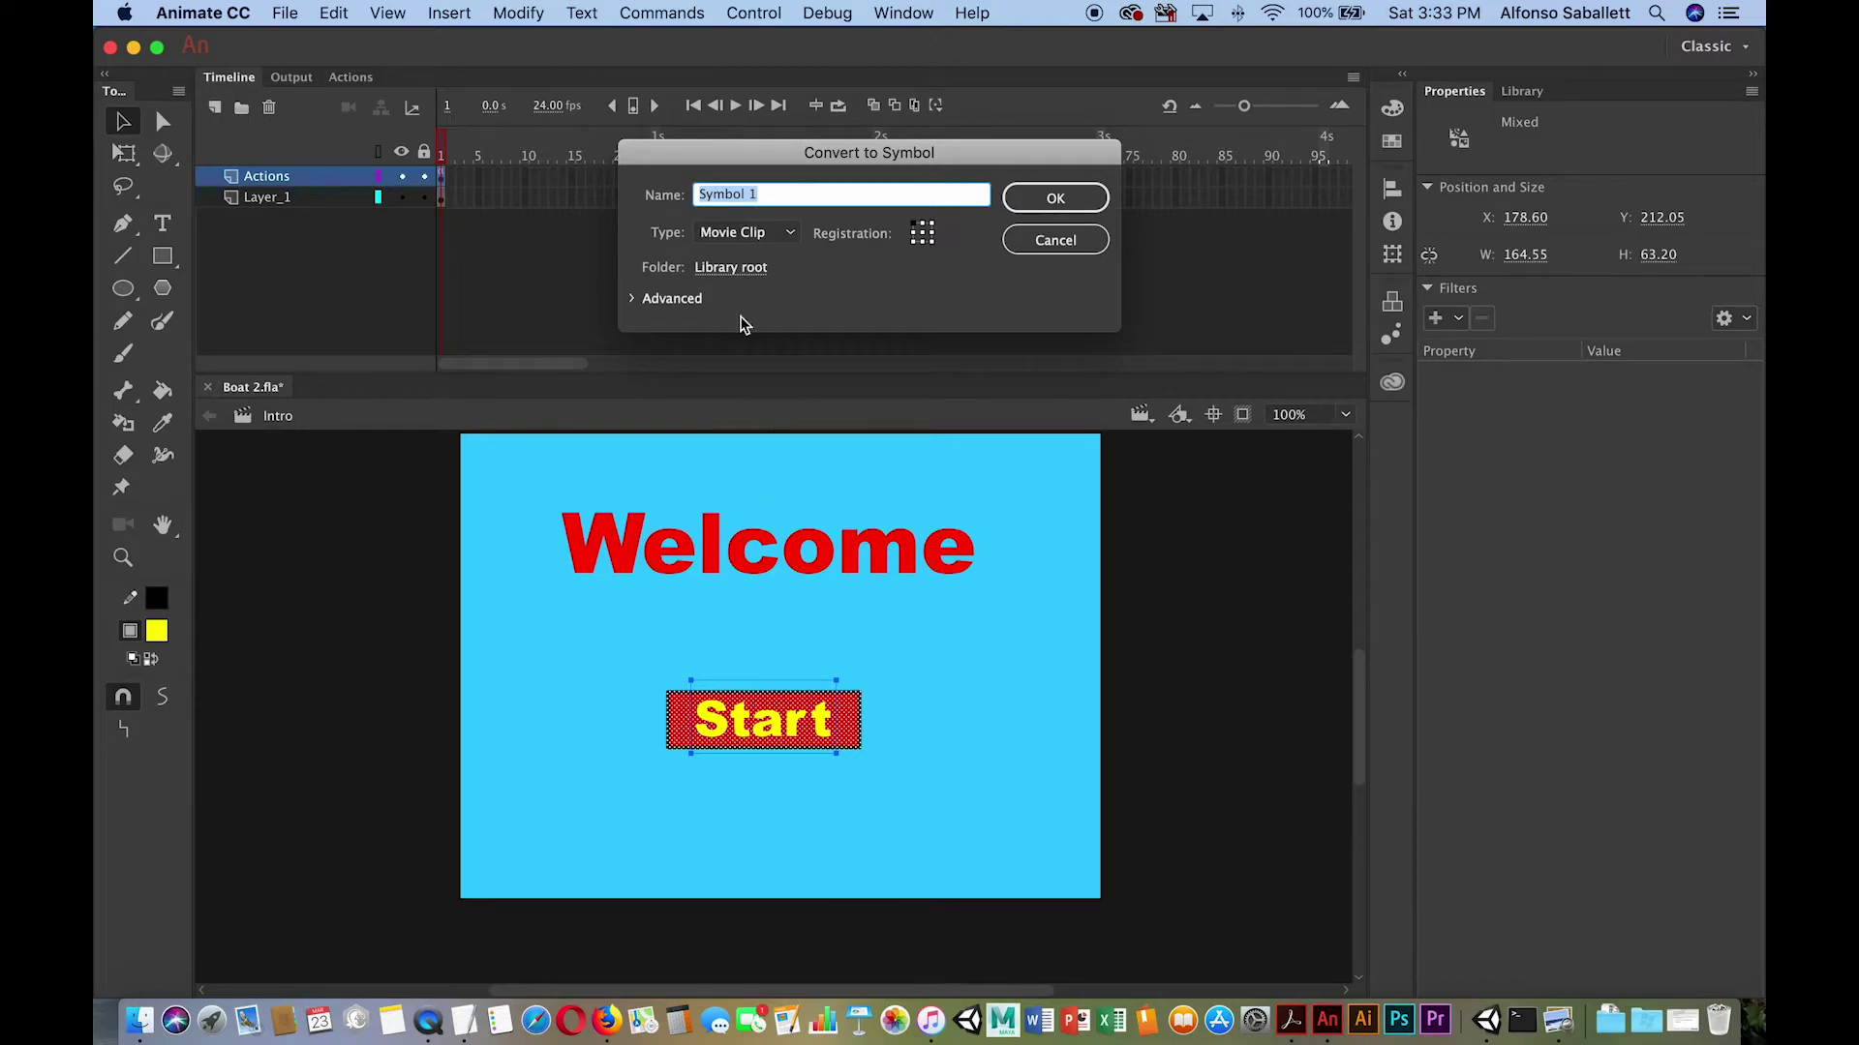
pyautogui.click(782, 235)
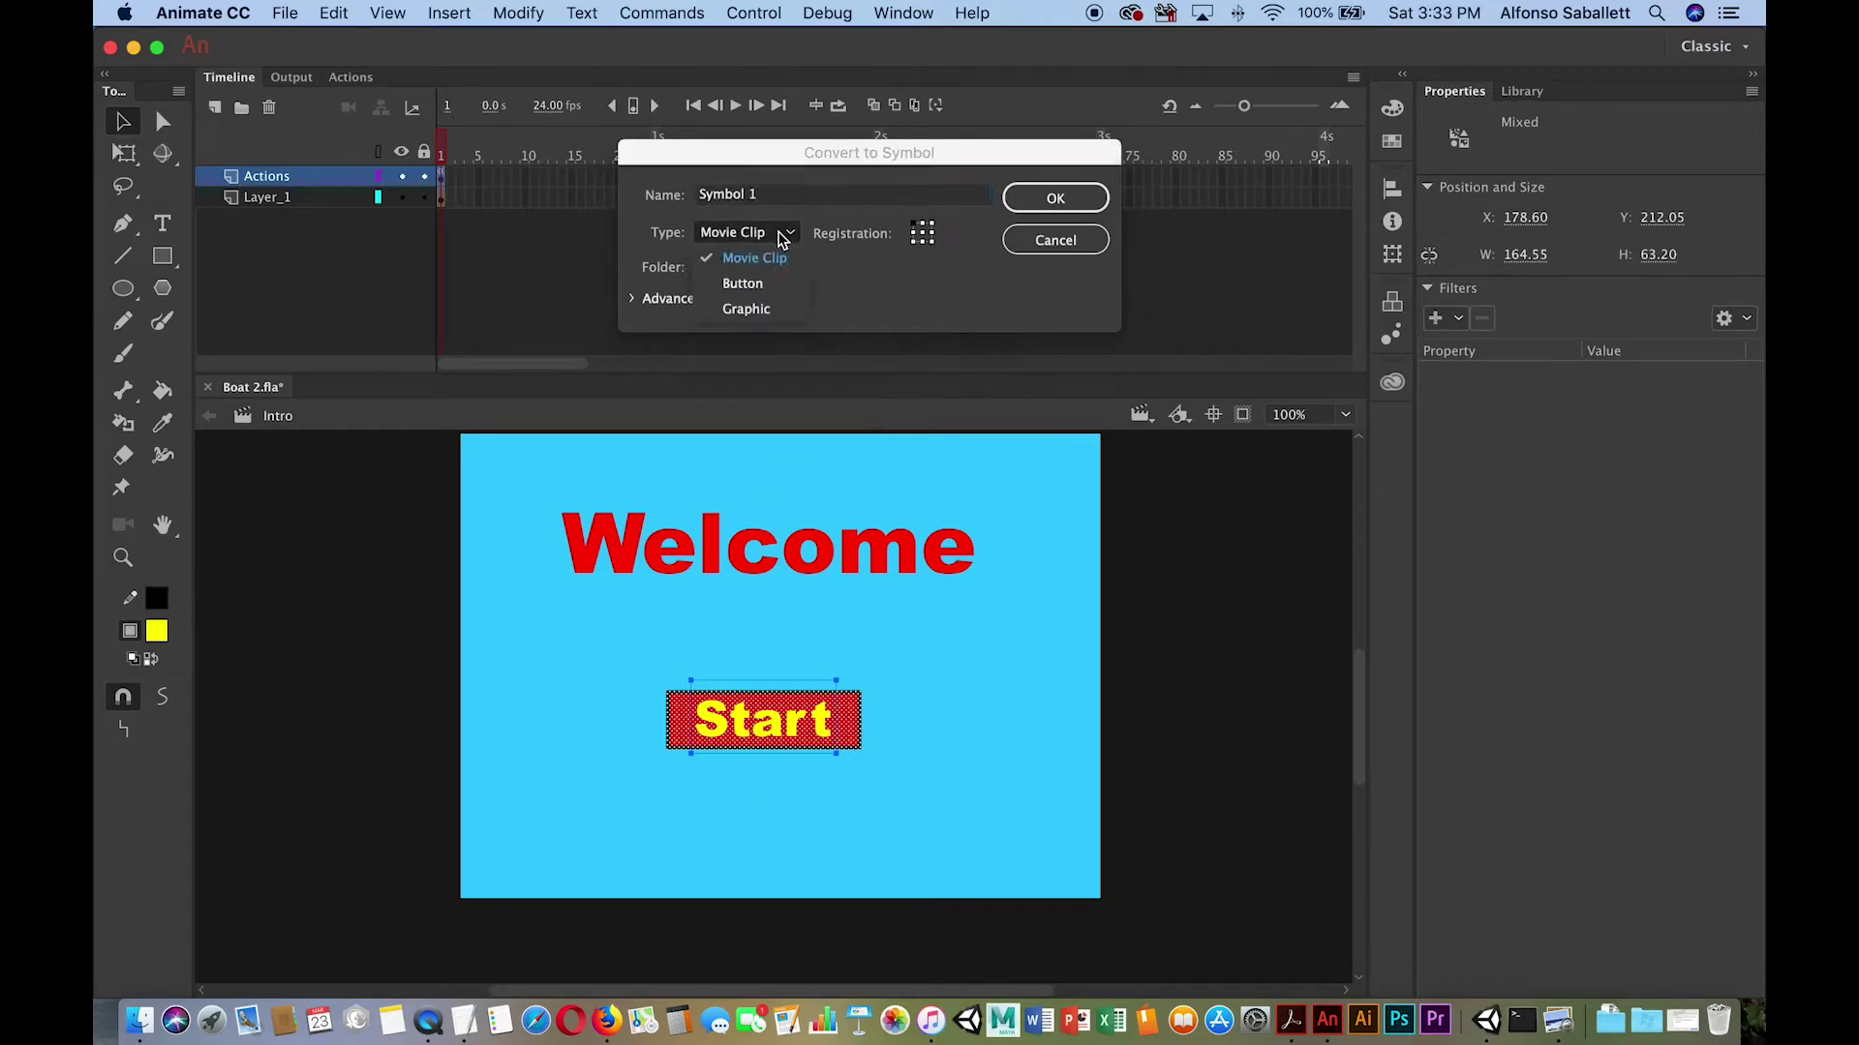
pyautogui.click(749, 290)
# Name the new button symbol start_btn and create it.
pyautogui.click(750, 194)
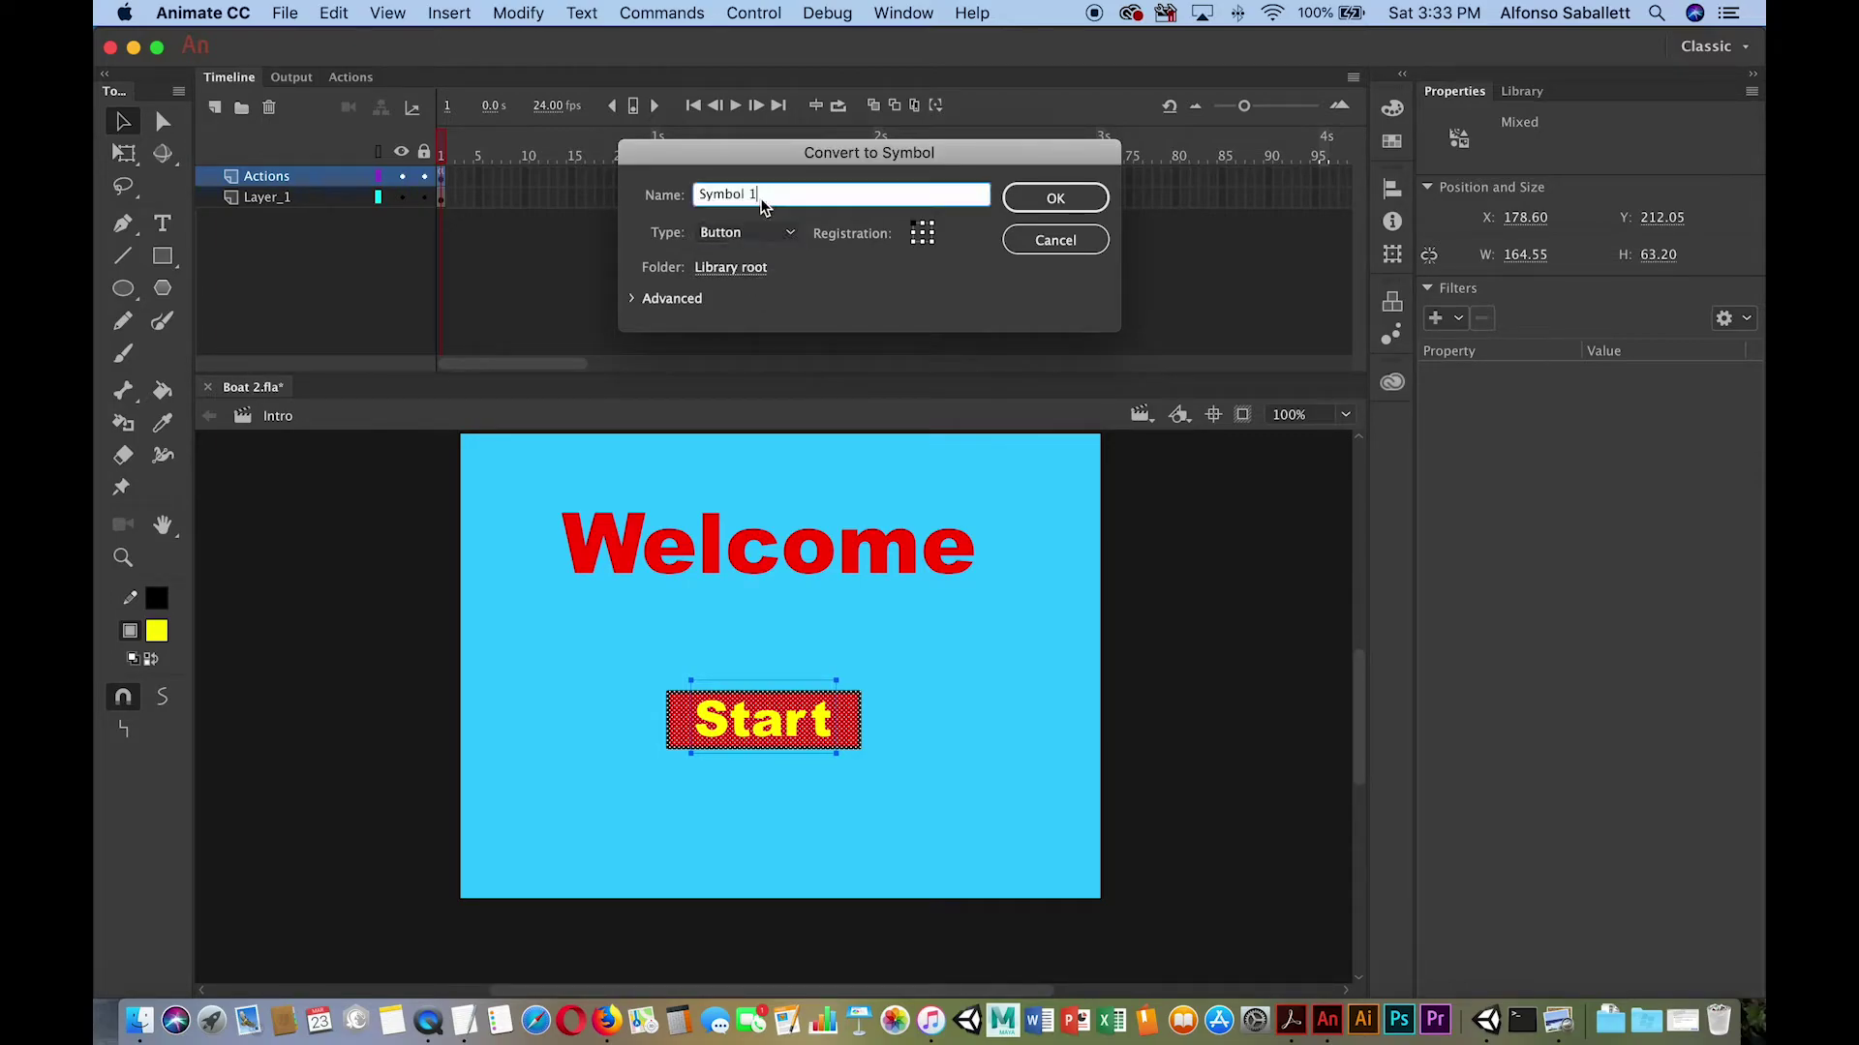
pyautogui.moveTo(758, 195); pyautogui.dragTo(689, 198)
pyautogui.write('start_btn')
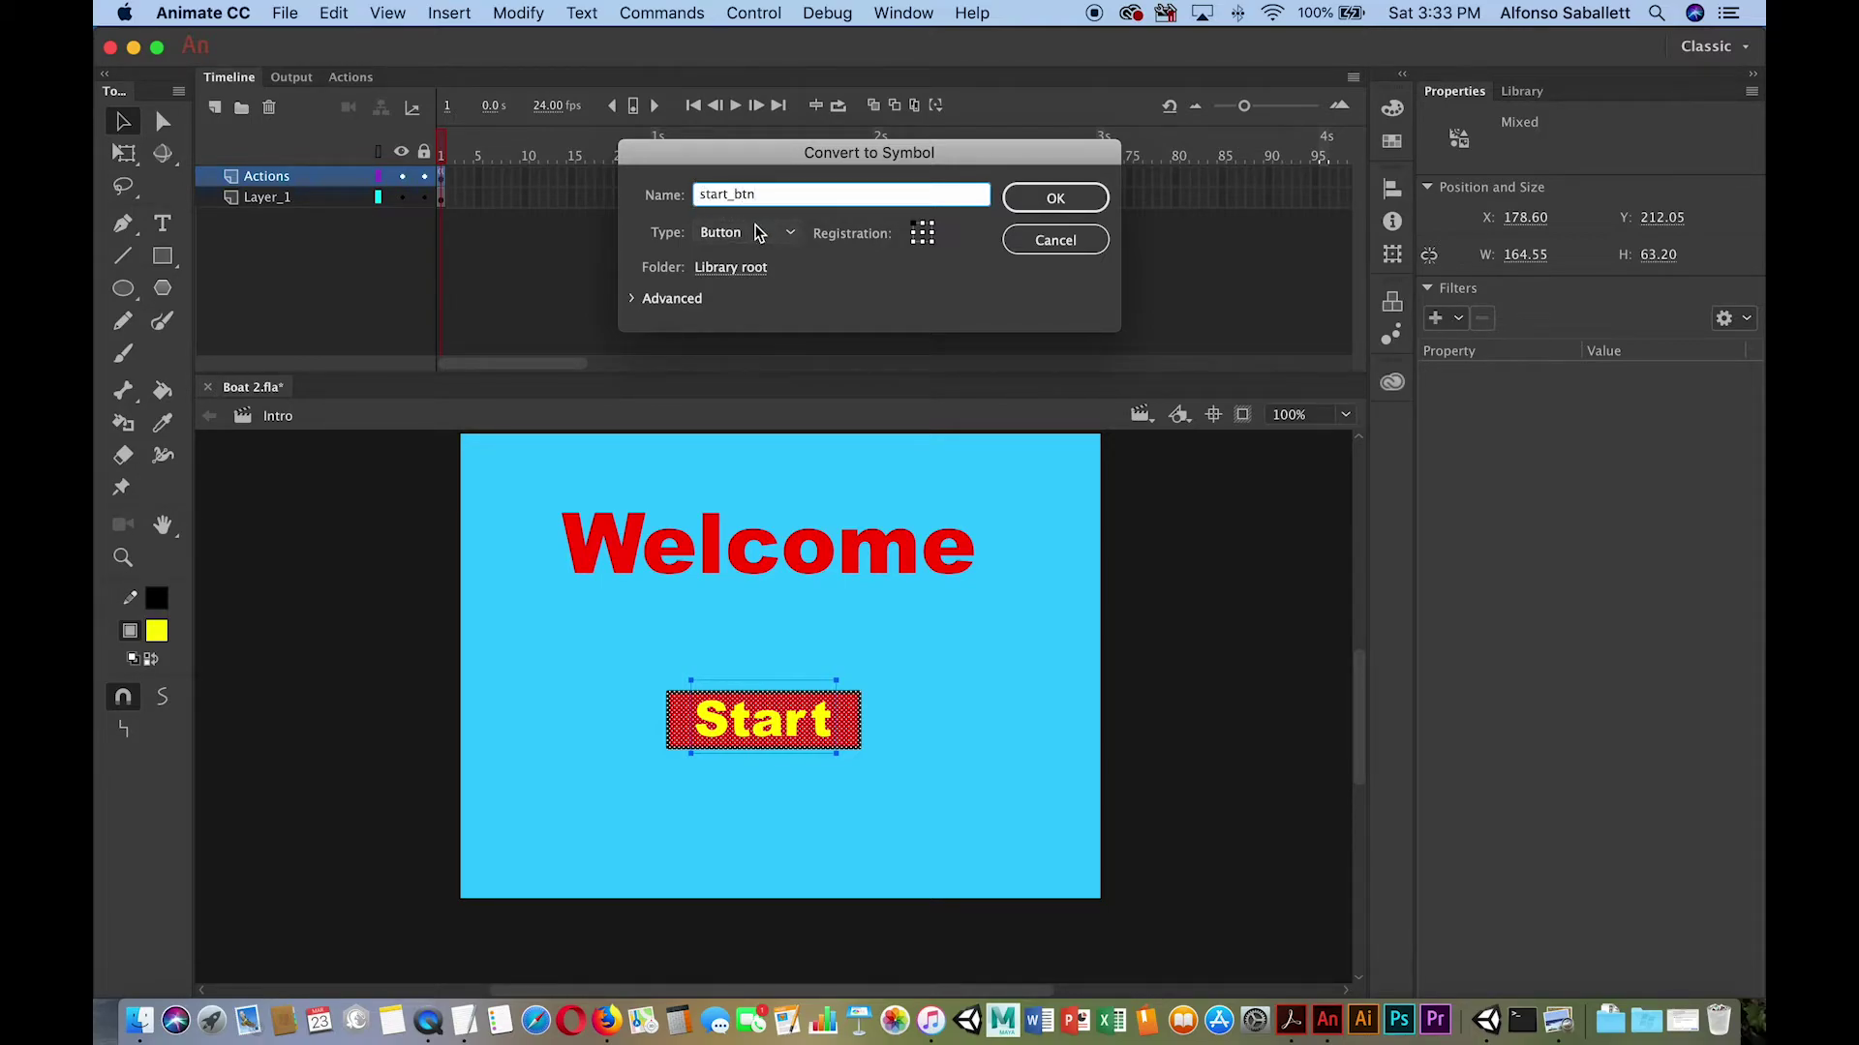
pyautogui.click(728, 193)
pyautogui.press('BackSpace')
pyautogui.press('BackSpace')
pyautogui.write('B')
pyautogui.write('_')
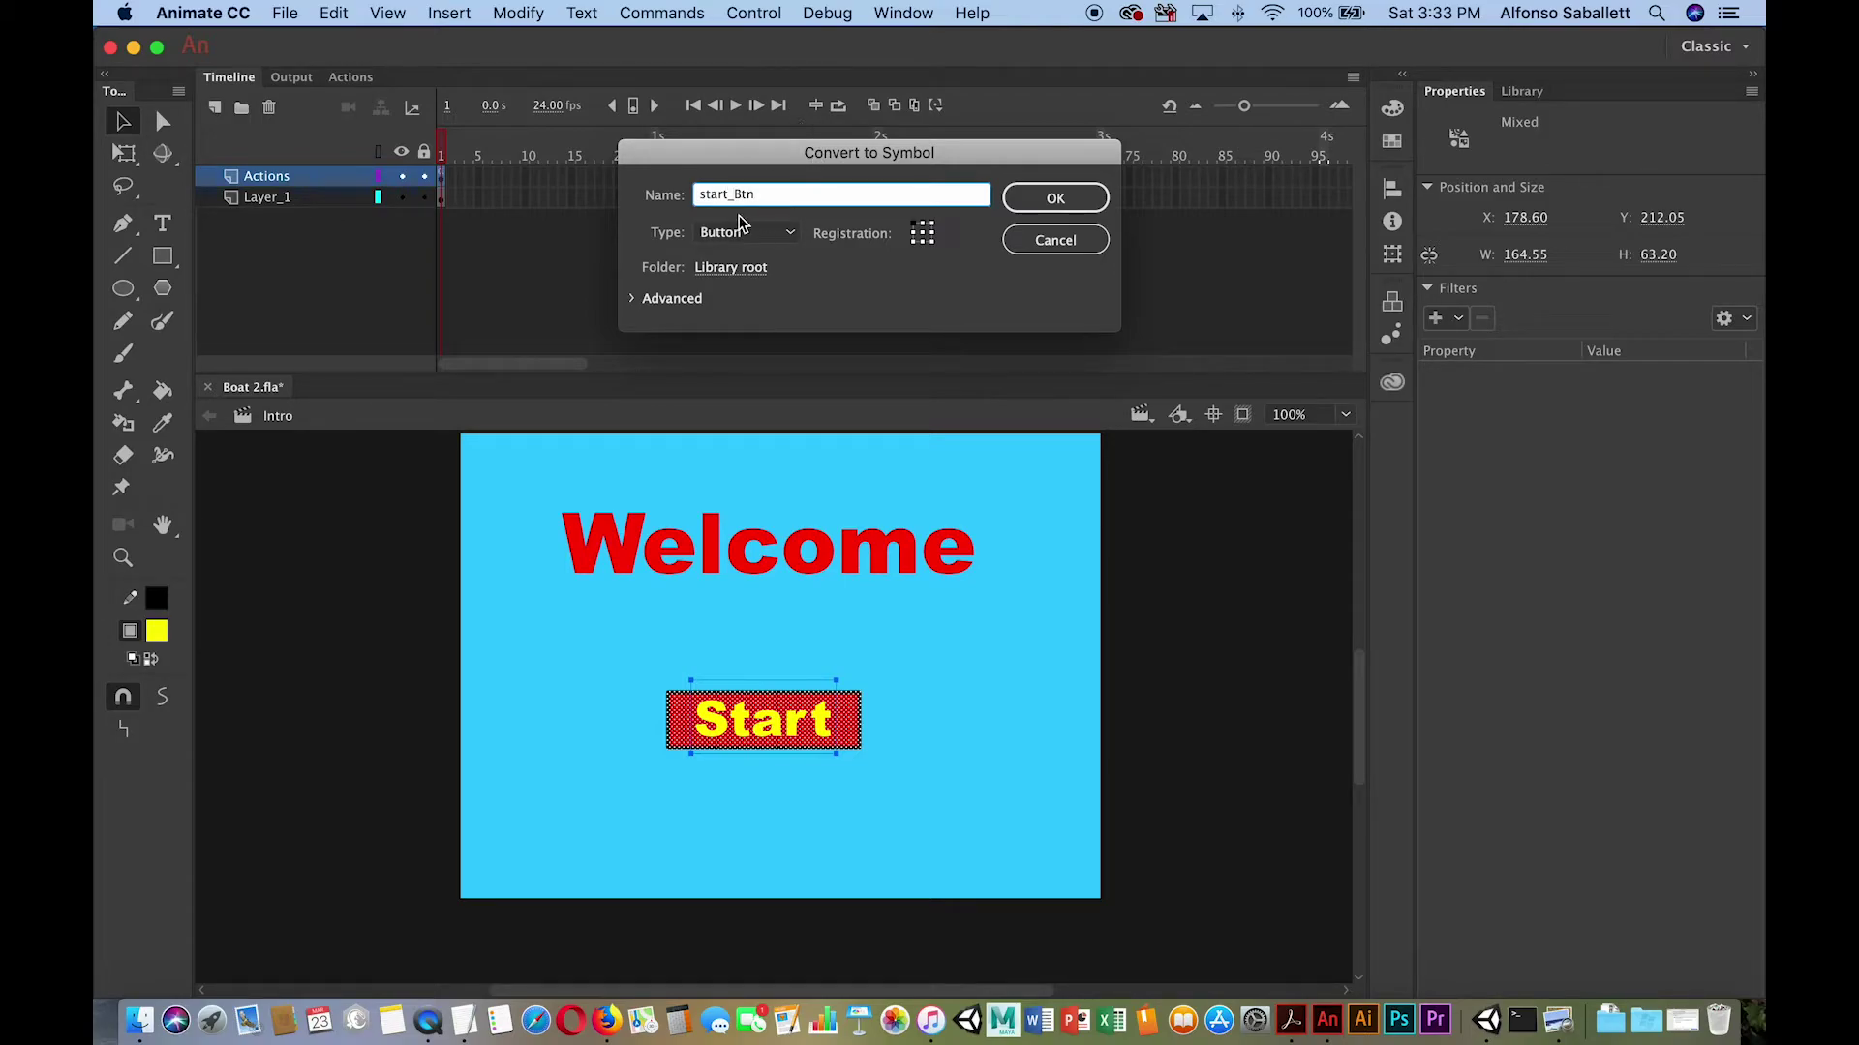
pyautogui.press('Delete')
pyautogui.write('b')
pyautogui.click(1055, 200)
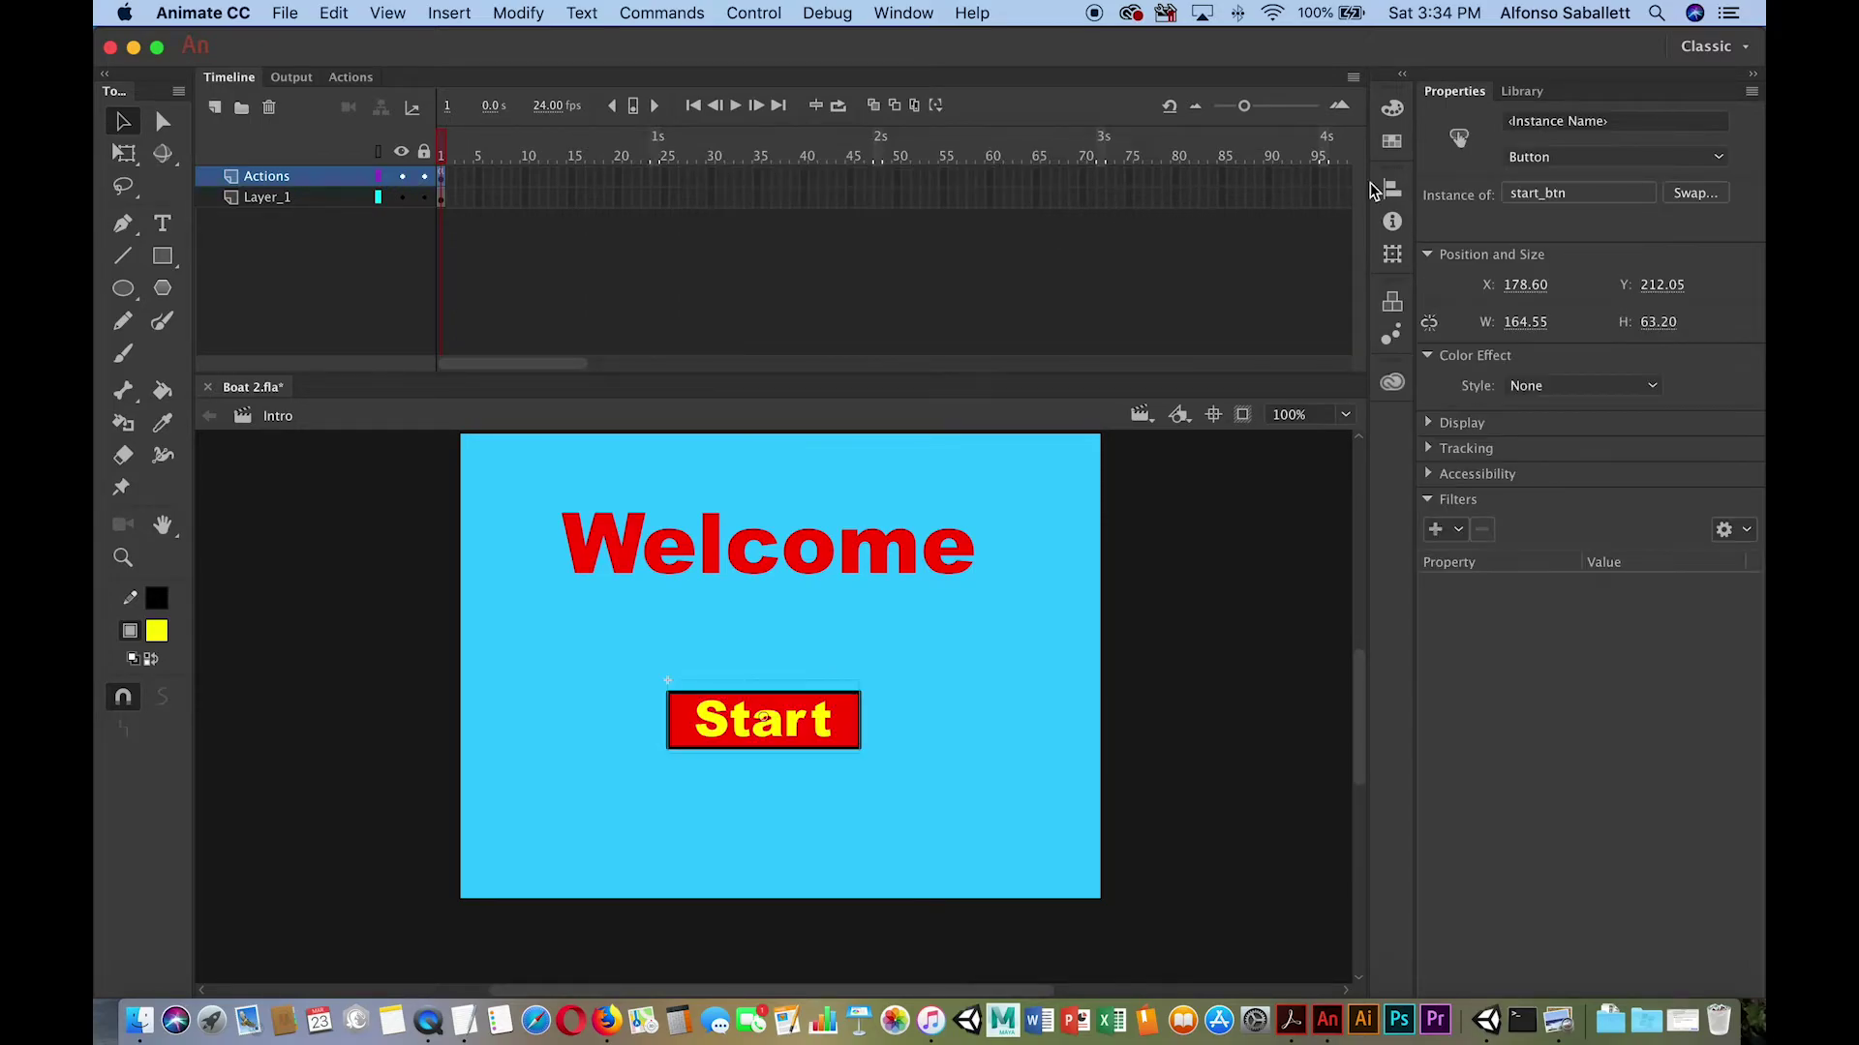
# Try placing two extra start_btn instances from the library beside the Start button, and delete both copies.
pyautogui.click(1522, 91)
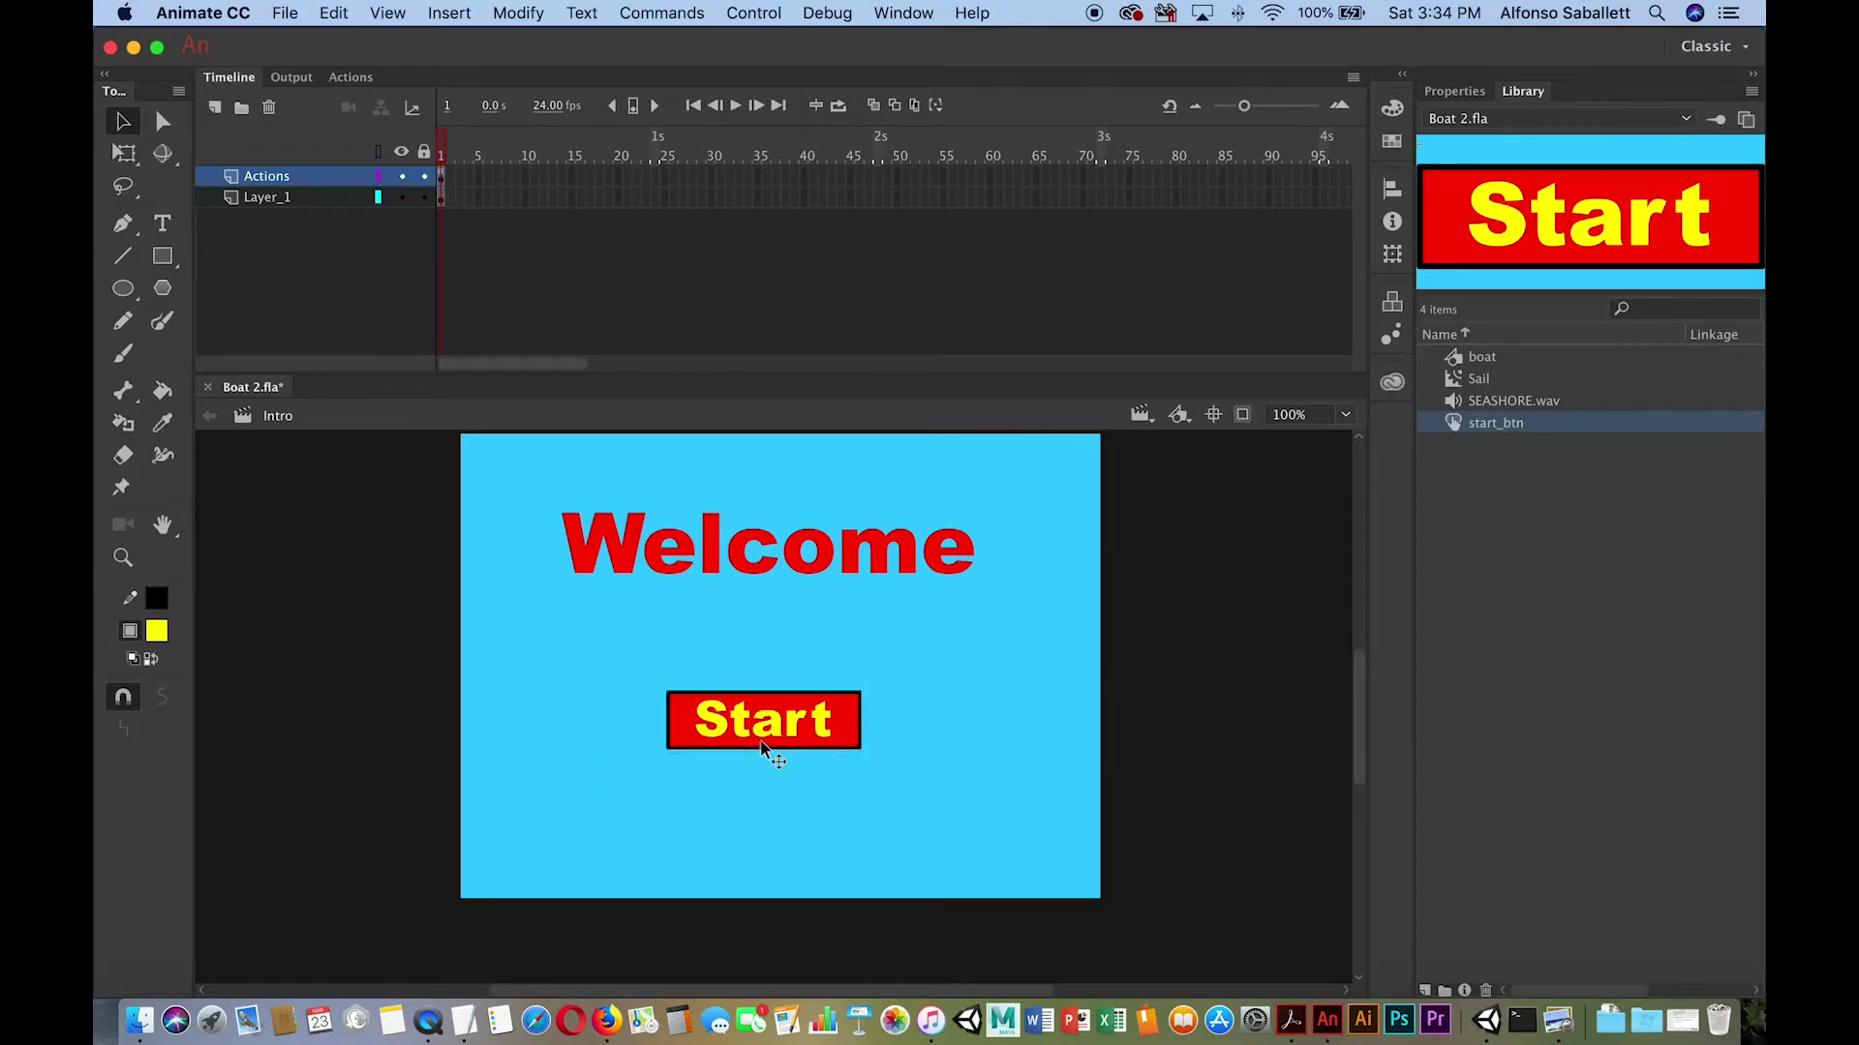
pyautogui.click(1450, 93)
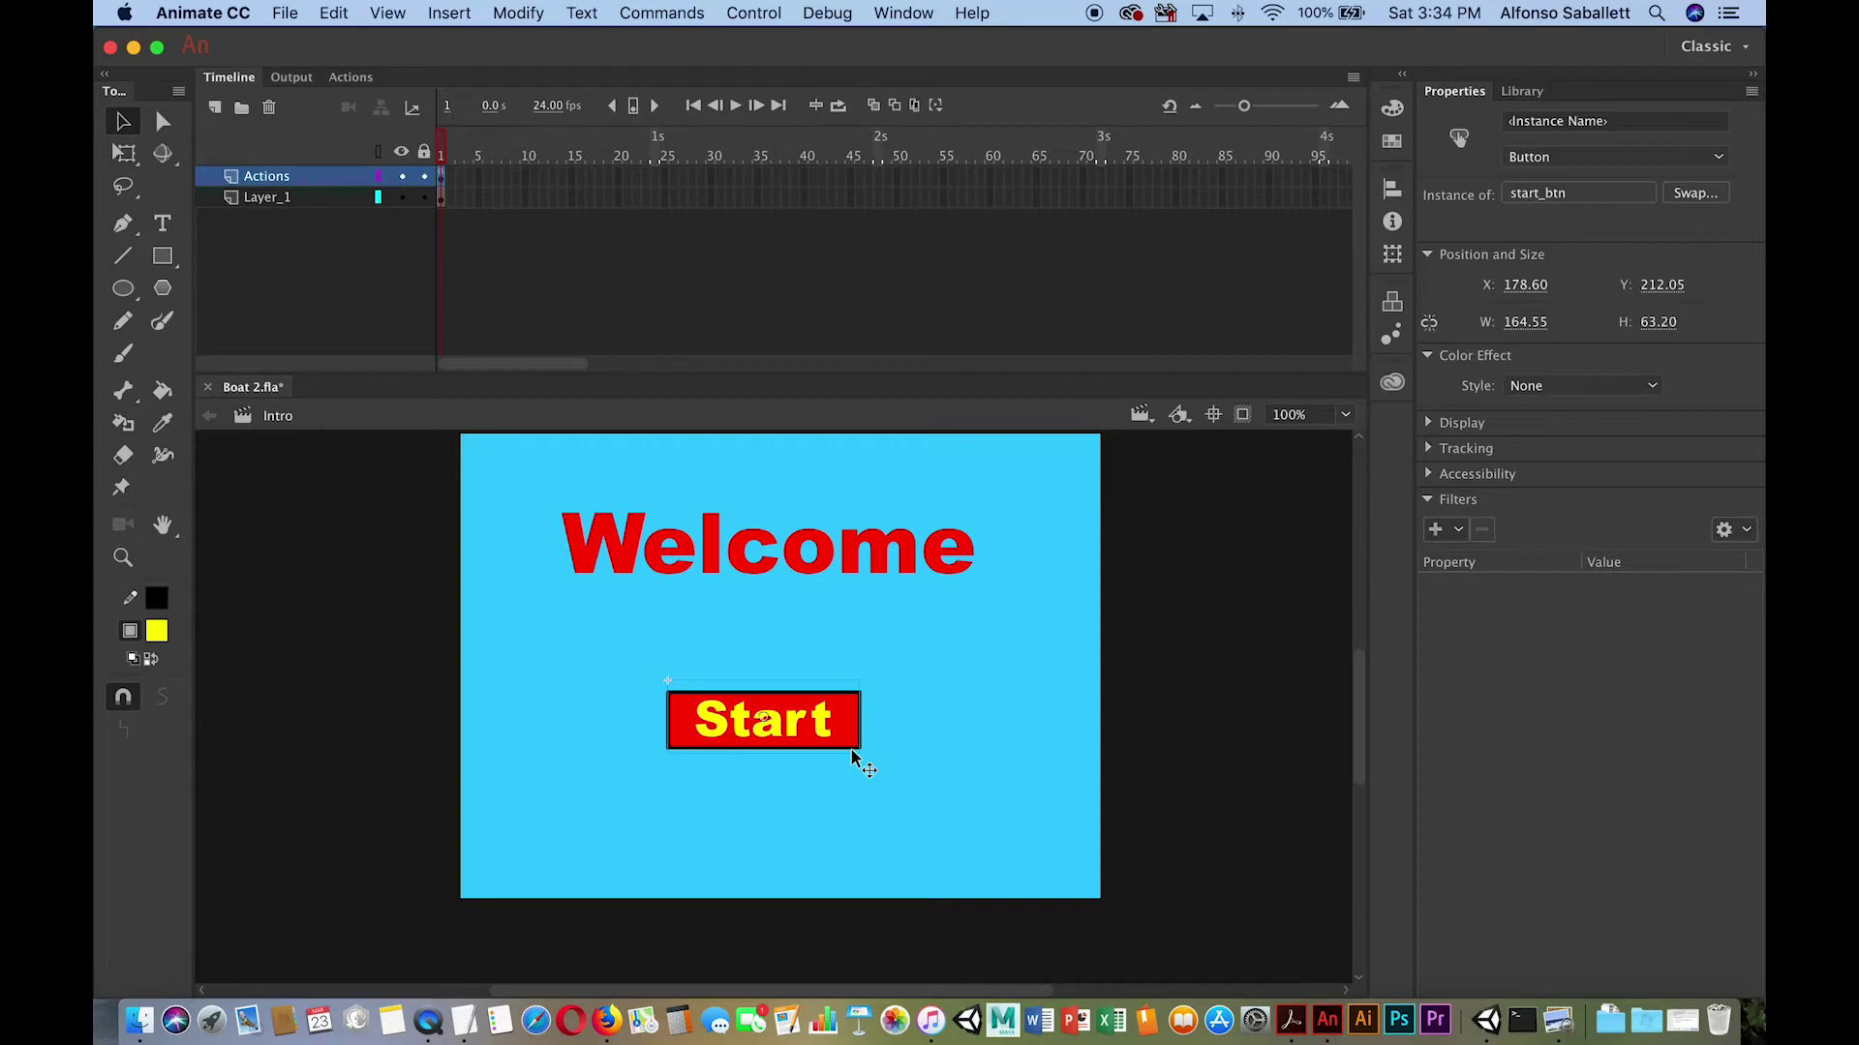
pyautogui.moveTo(616, 638); pyautogui.dragTo(996, 850)
pyautogui.click(1521, 90)
pyautogui.click(1543, 527)
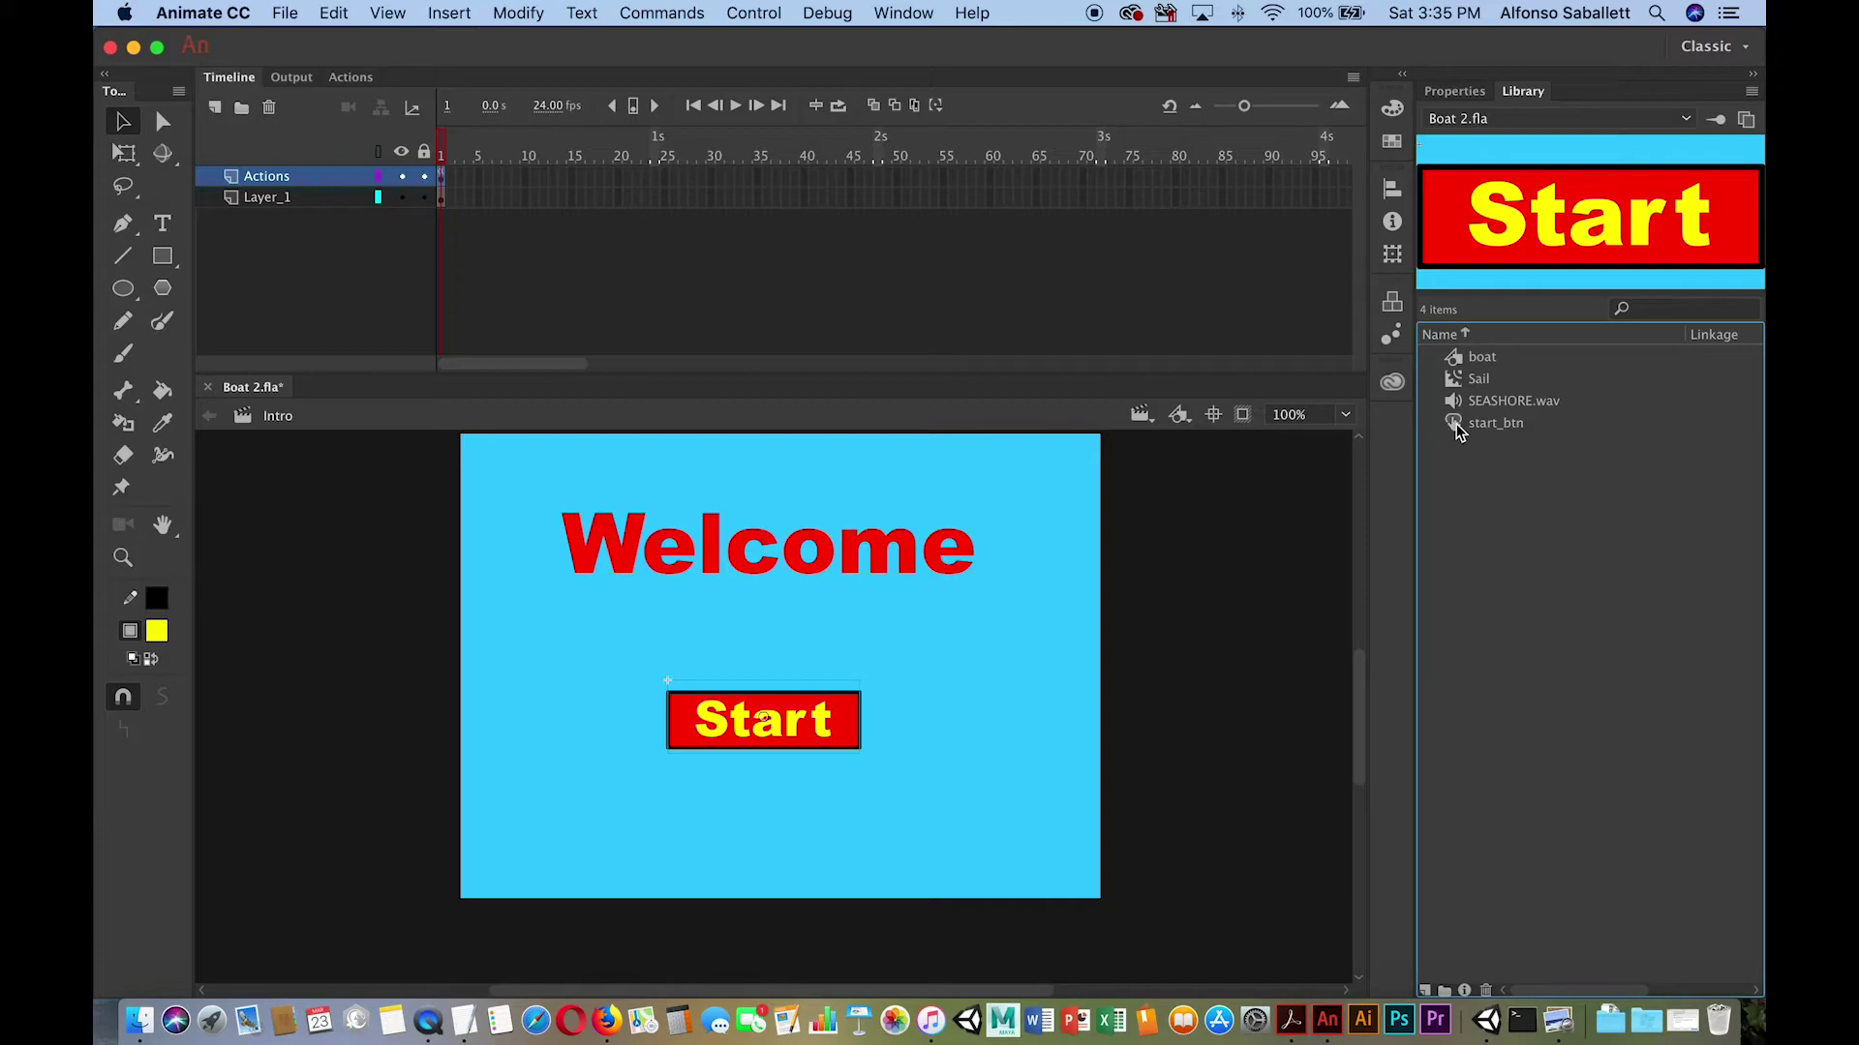
pyautogui.moveTo(1459, 433); pyautogui.dragTo(1113, 634)
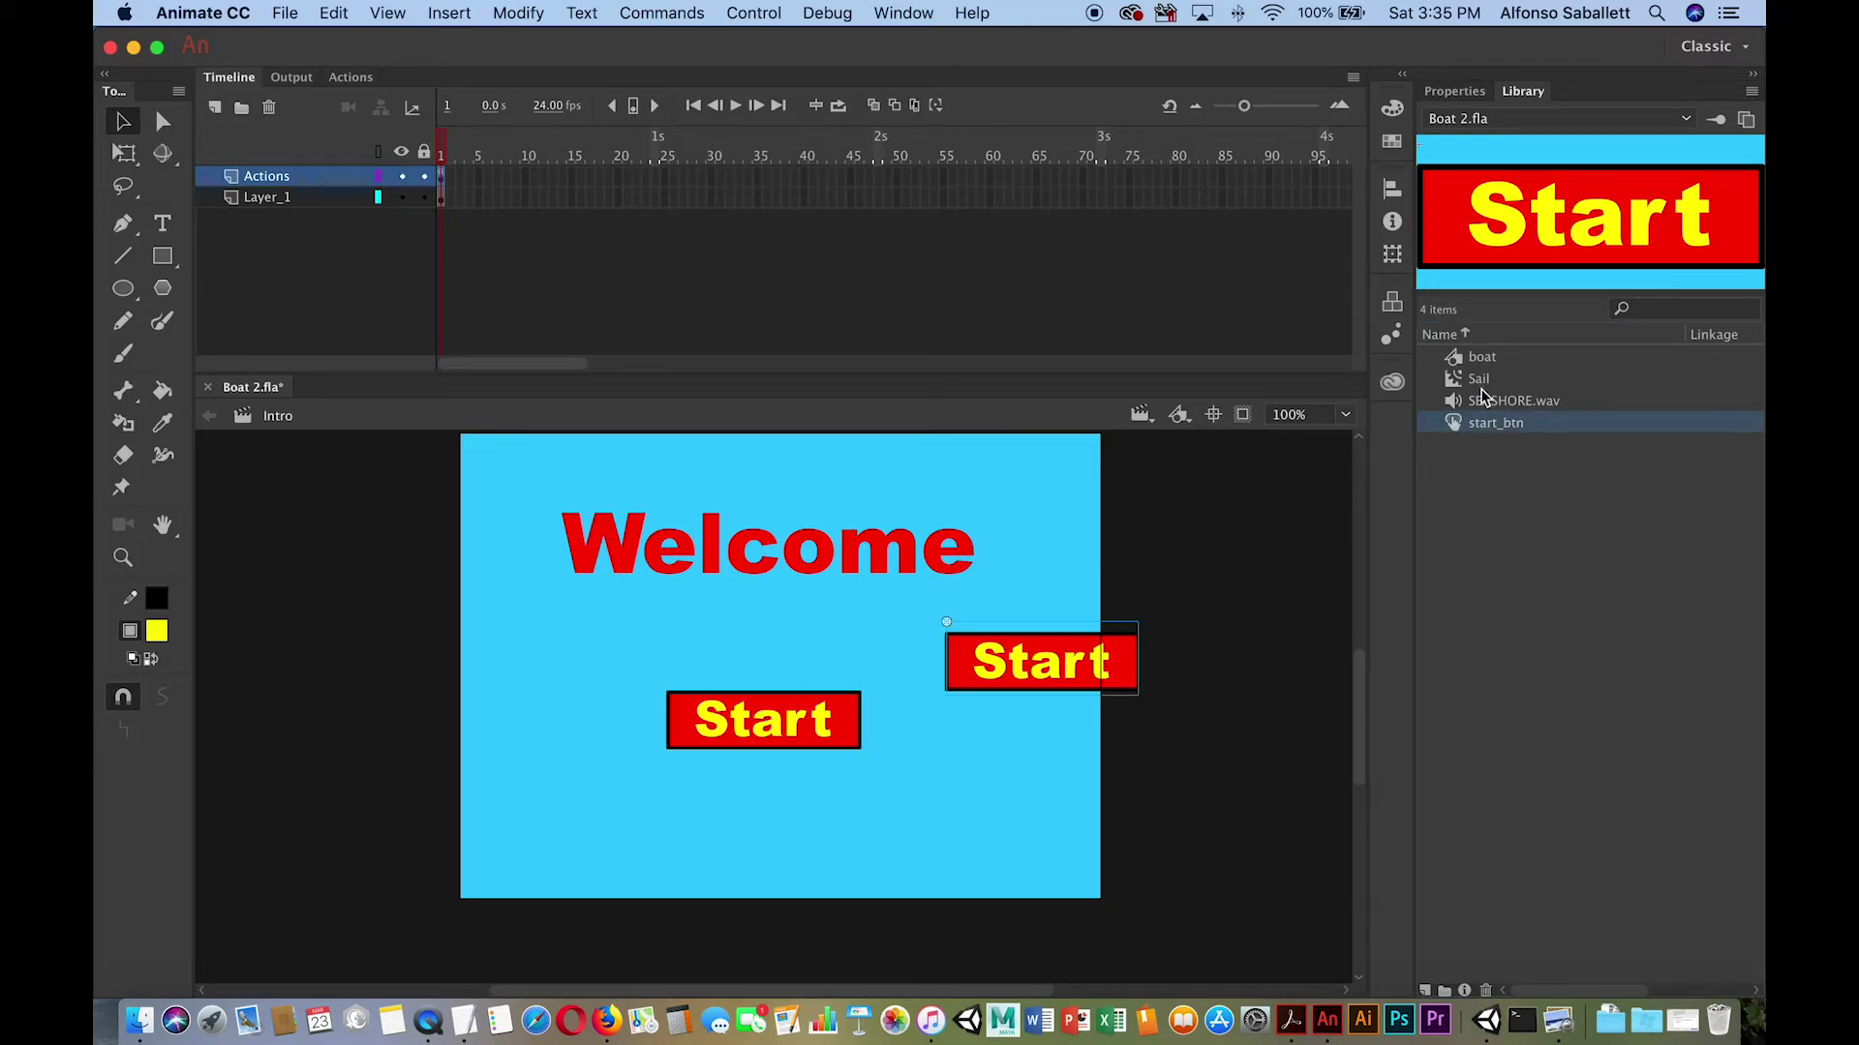
pyautogui.moveTo(1452, 426); pyautogui.dragTo(1093, 712)
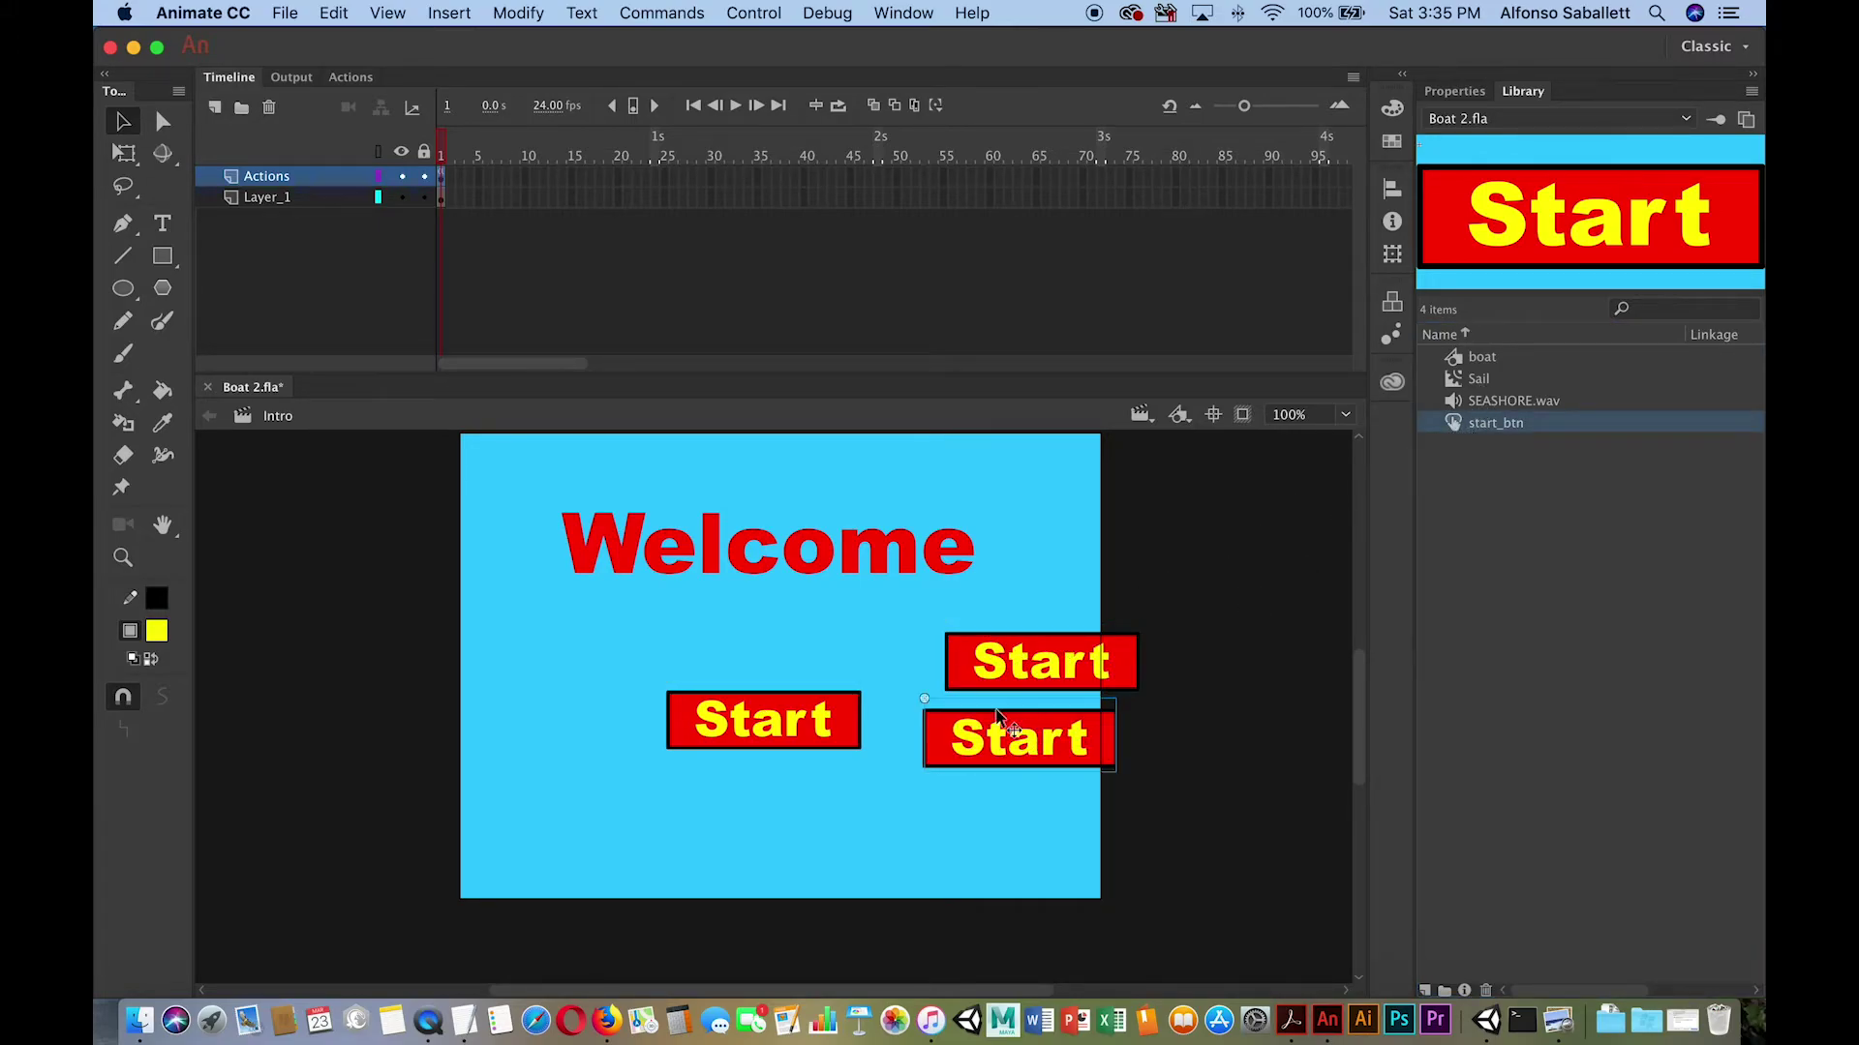
pyautogui.moveTo(892, 617); pyautogui.dragTo(1110, 804)
pyautogui.press('Delete')
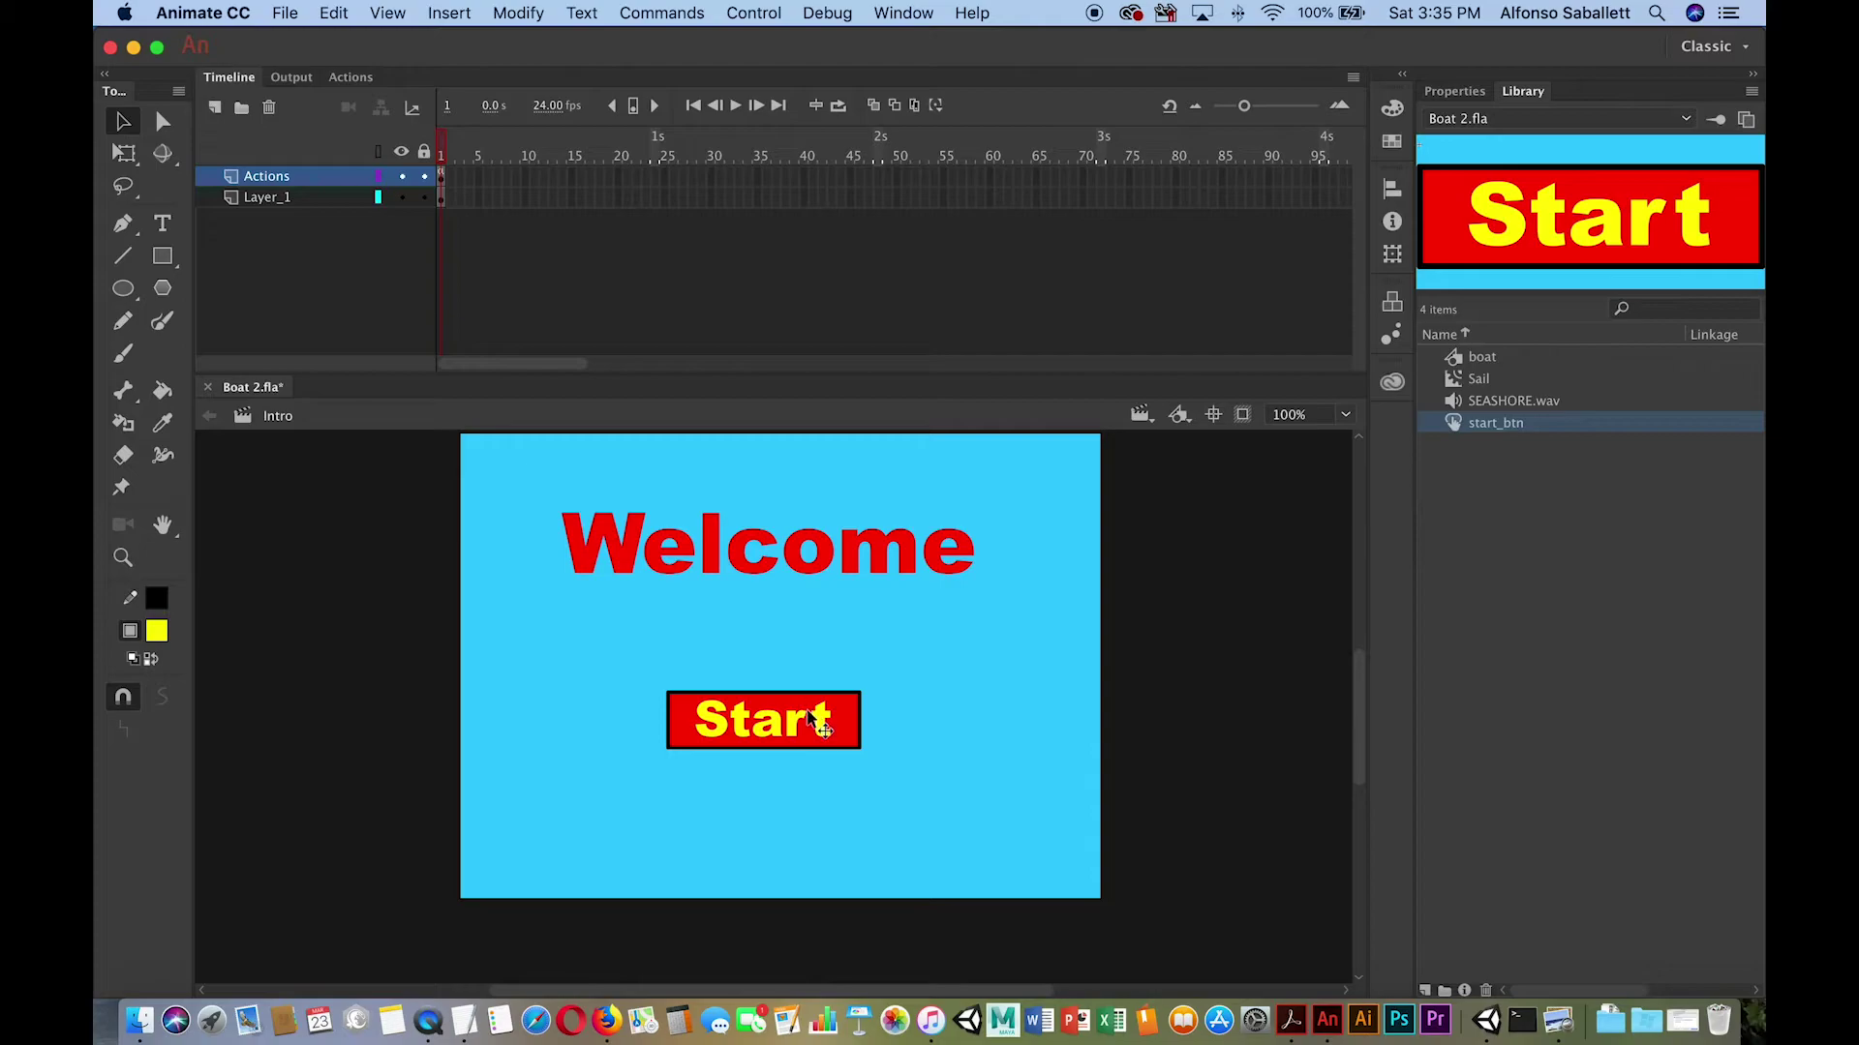
pyautogui.moveTo(807, 715); pyautogui.dragTo(807, 722)
pyautogui.hotkey('ctrl', 'z')
# Give the Start button the instance name start_btn and open the script of the Actions layer's first frame.
pyautogui.click(1454, 90)
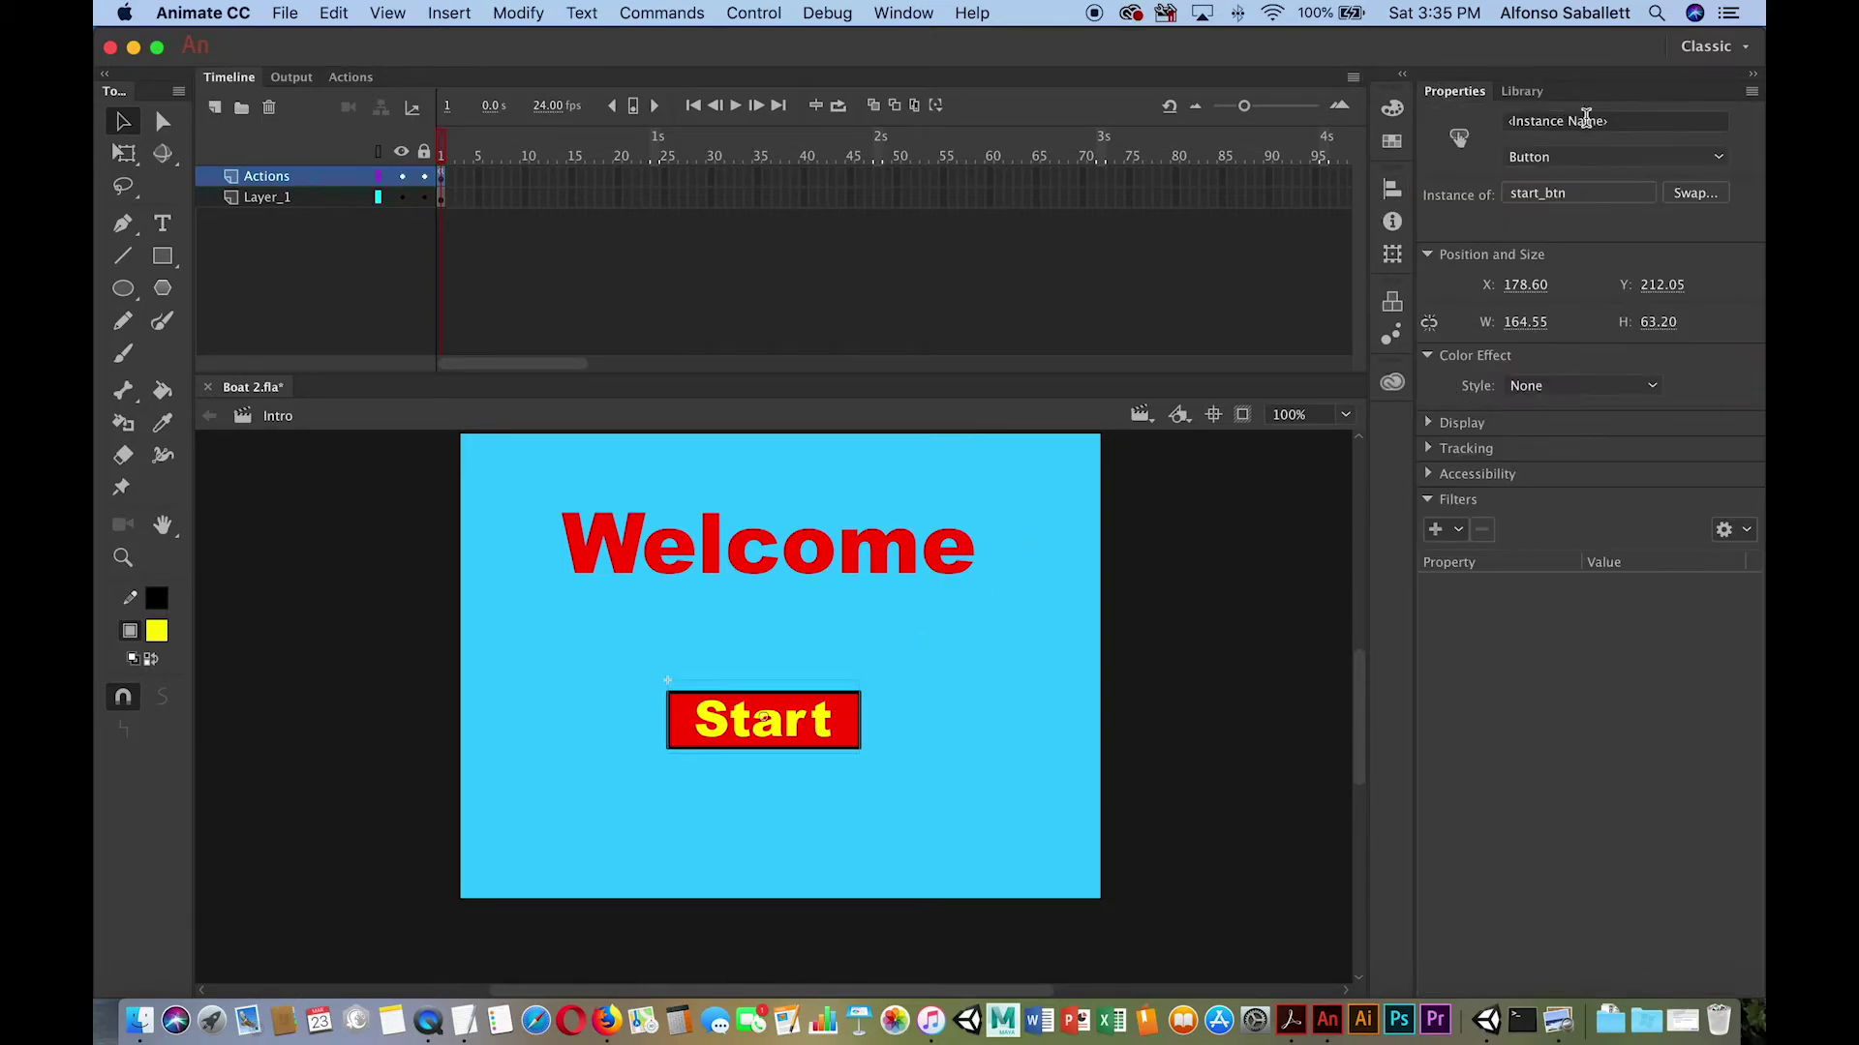
pyautogui.click(1590, 119)
pyautogui.write('s')
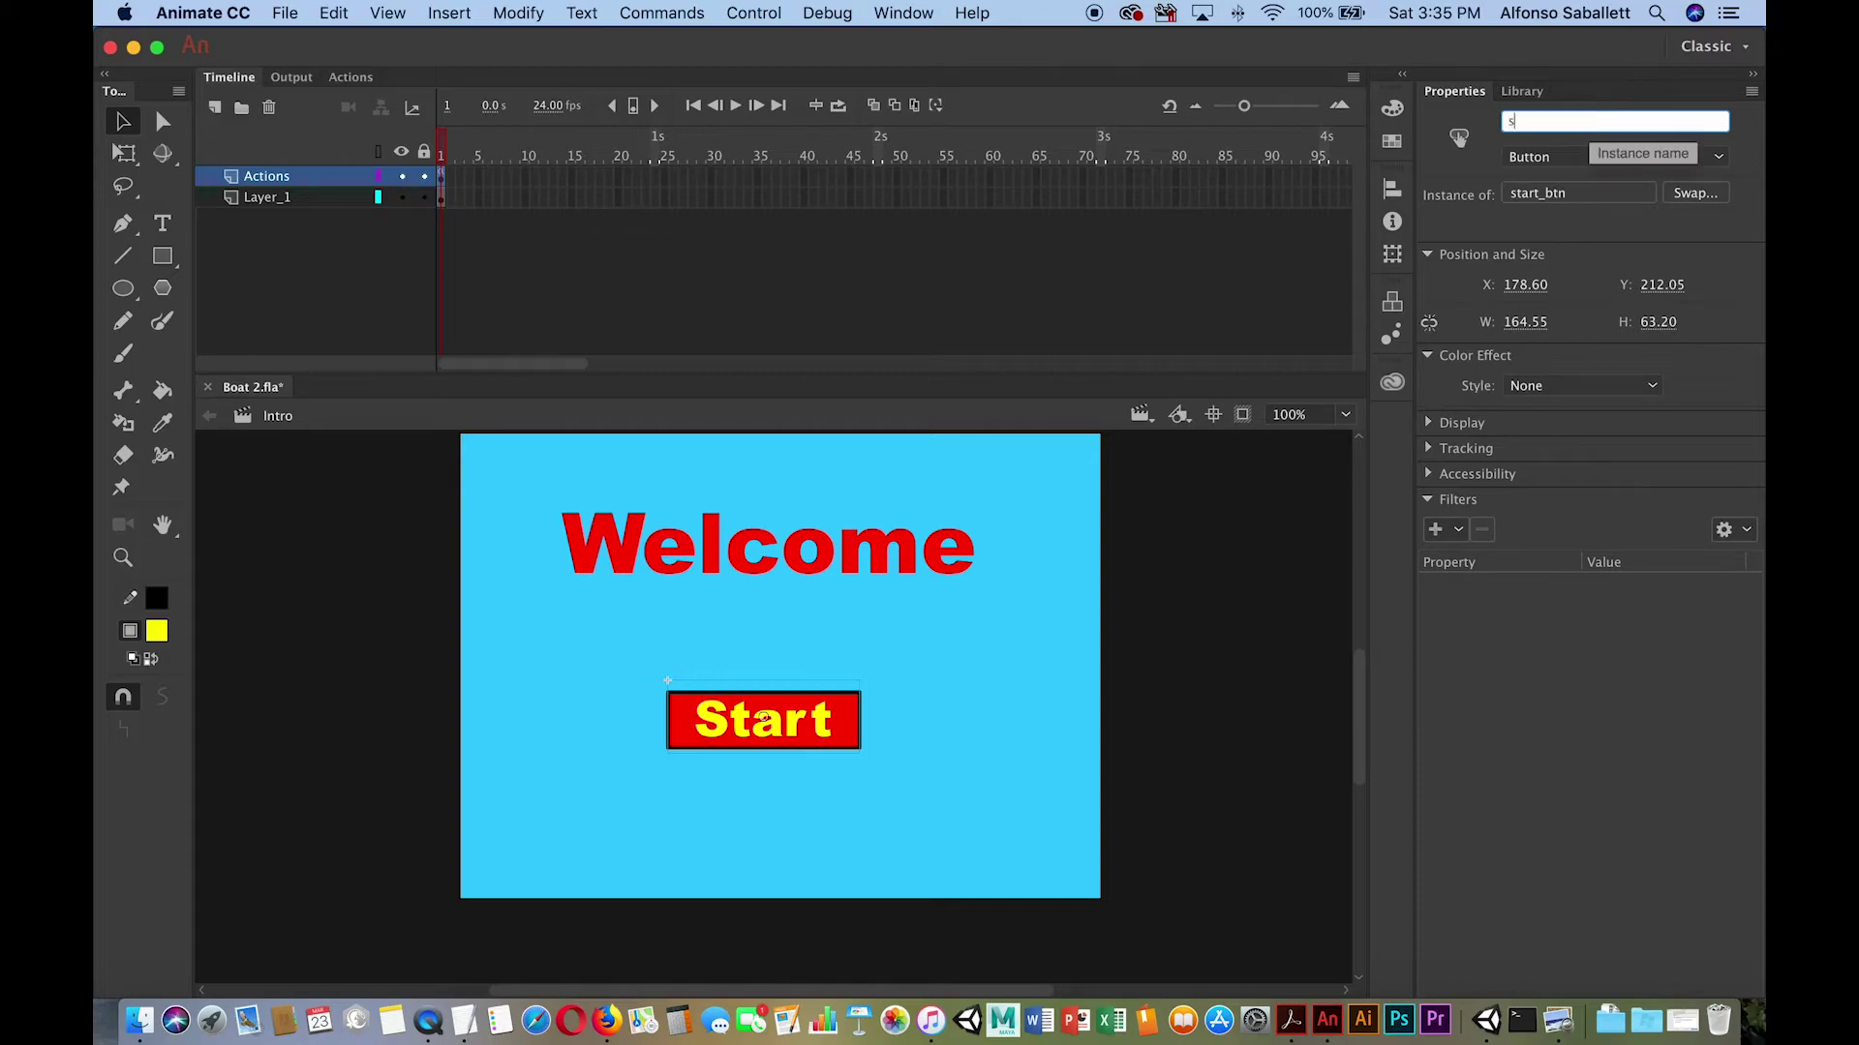
pyautogui.write('tart_btn')
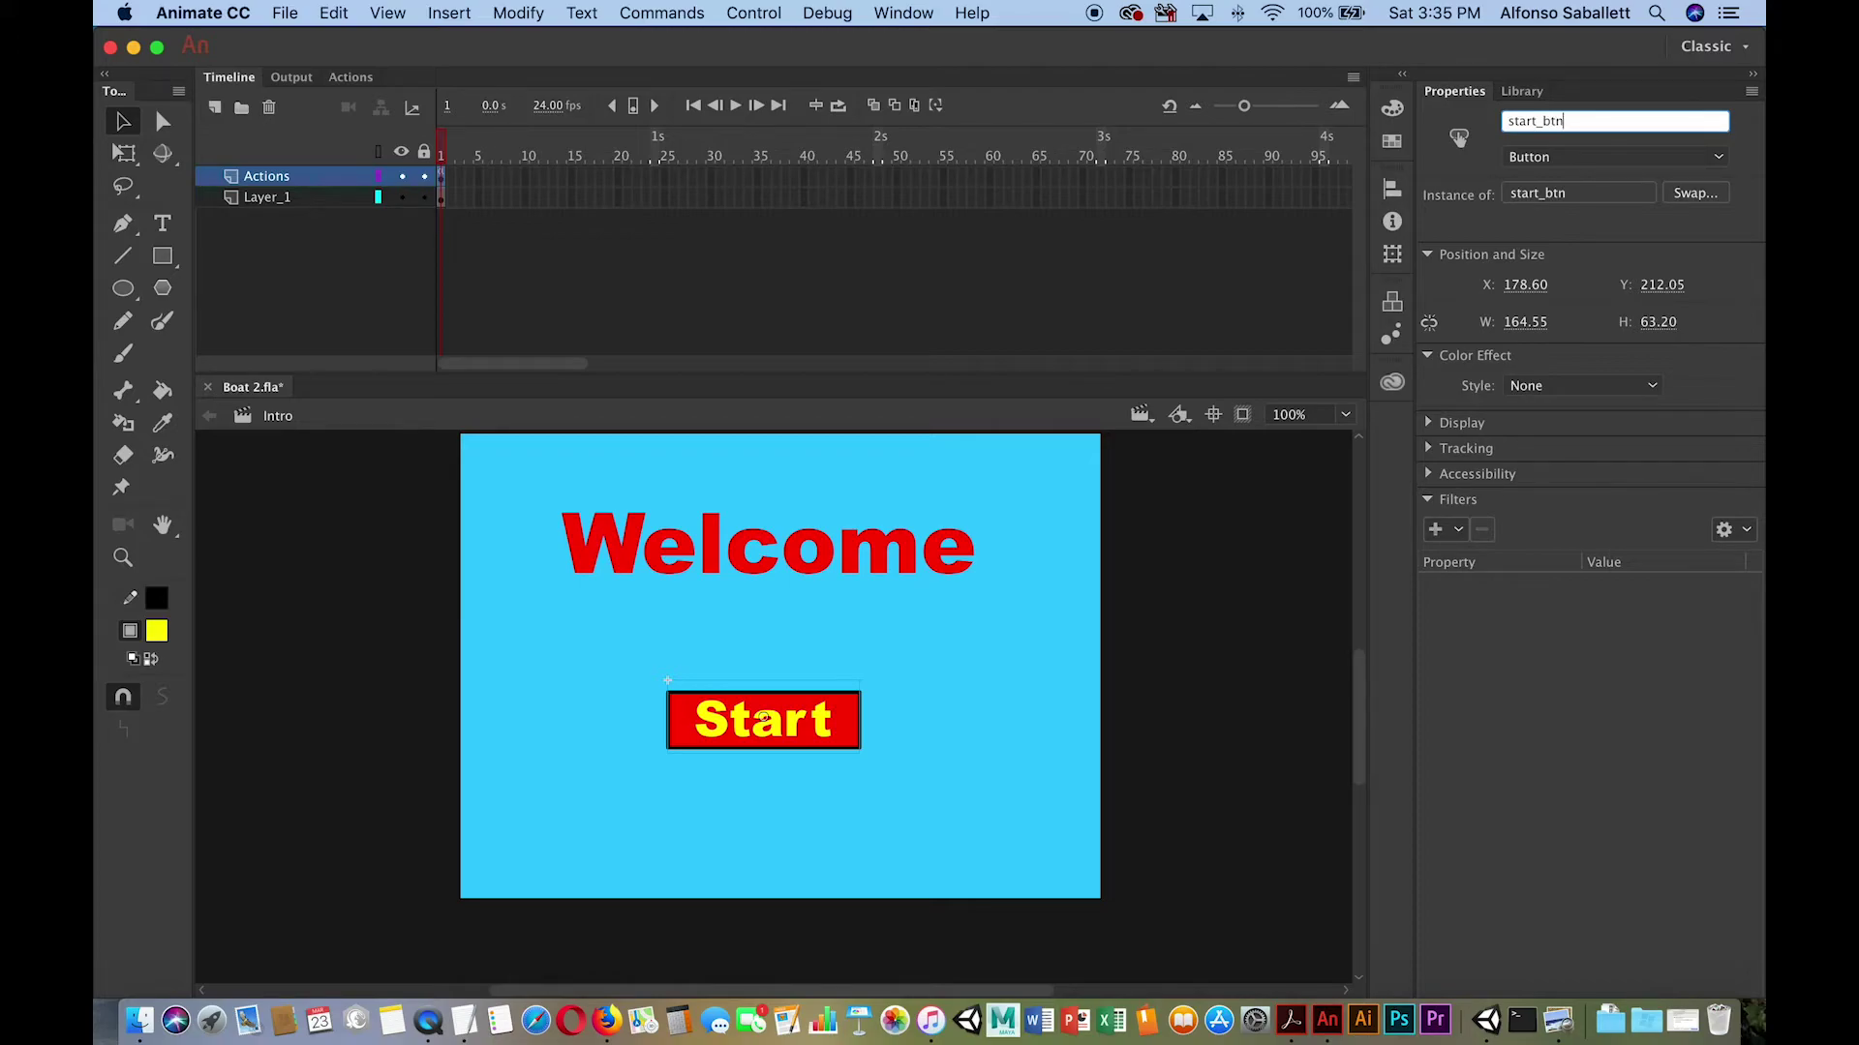
pyautogui.press('Return')
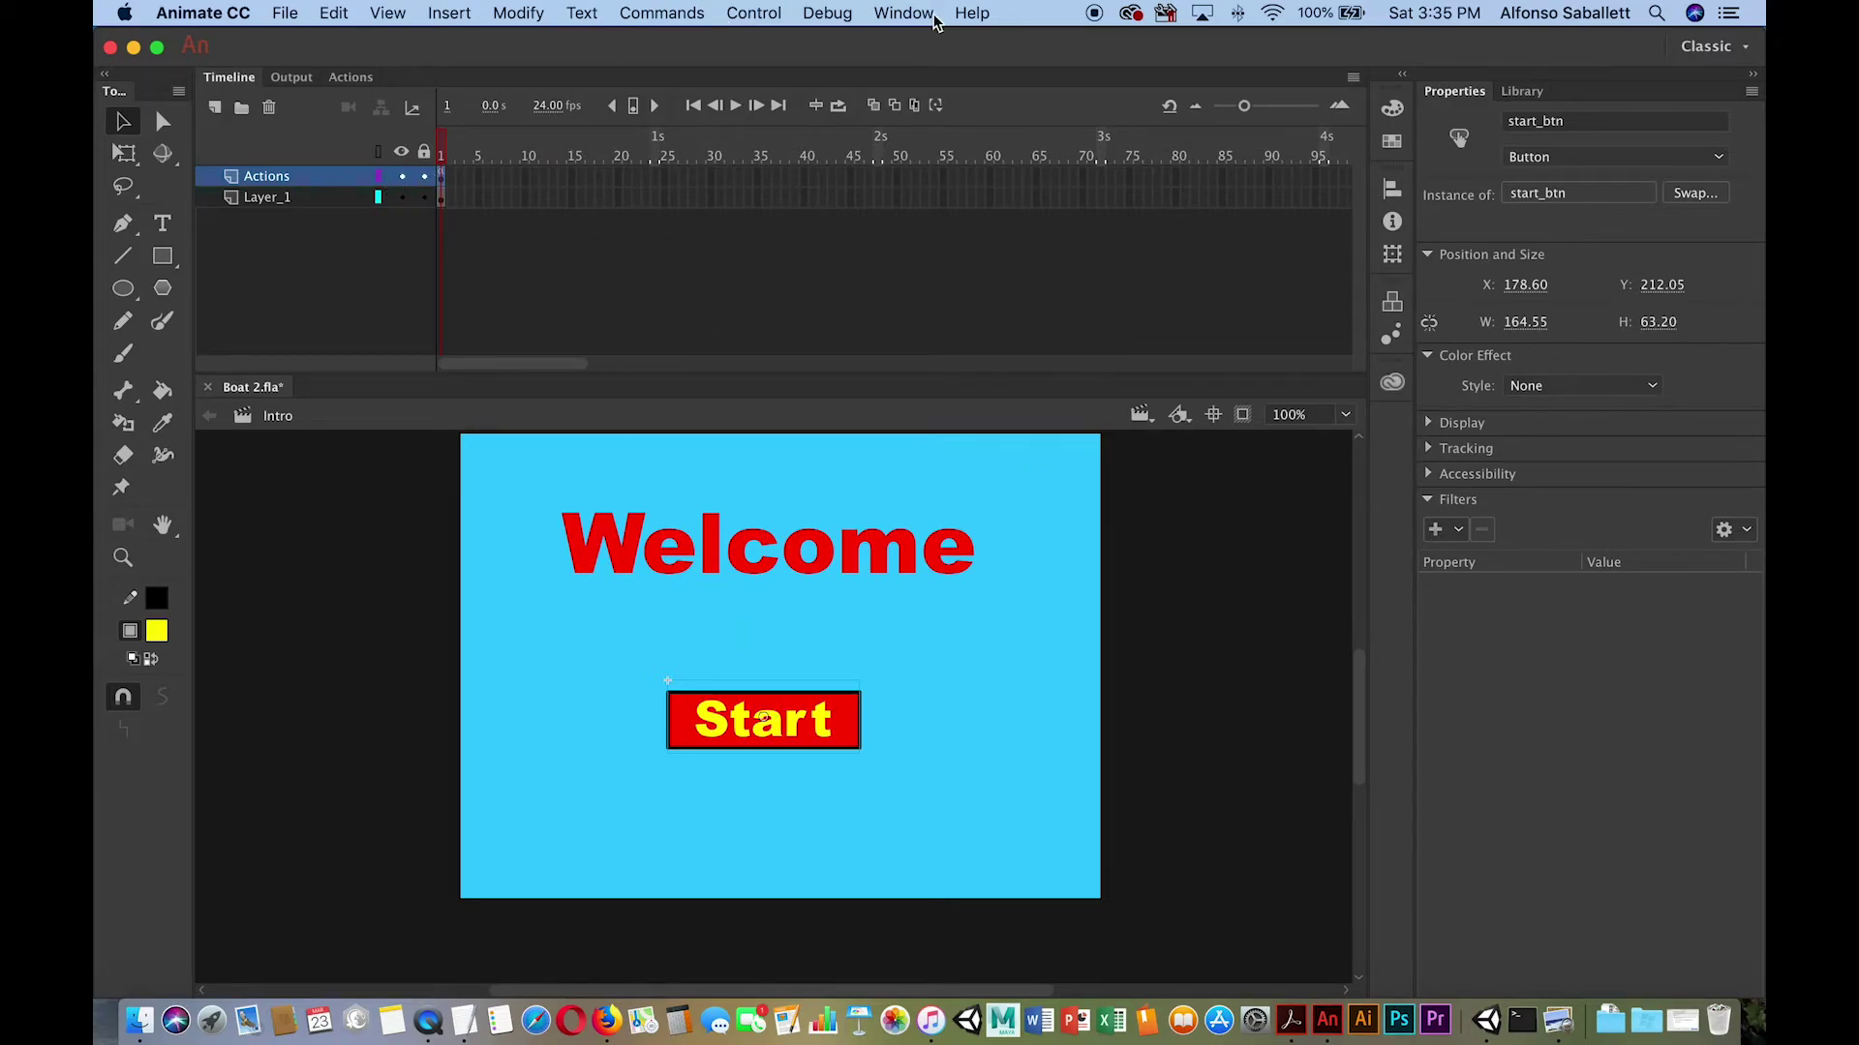
pyautogui.click(903, 13)
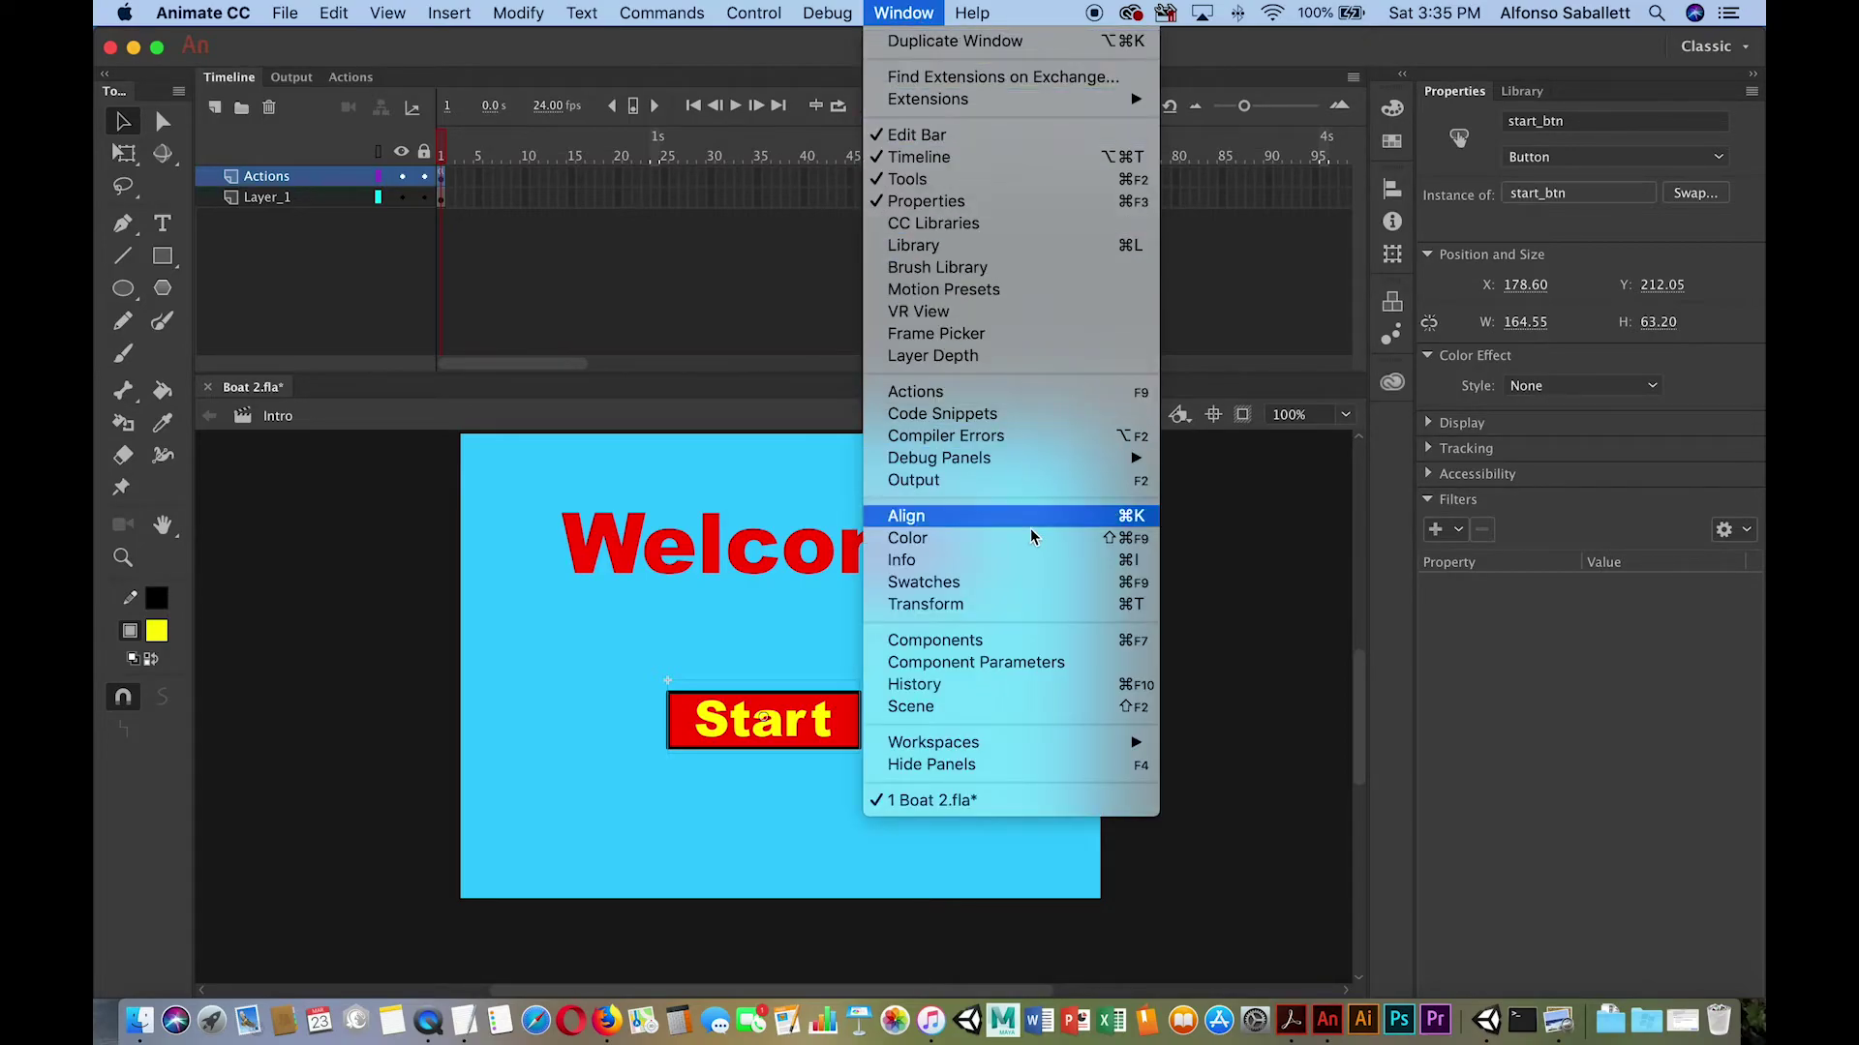
pyautogui.click(925, 392)
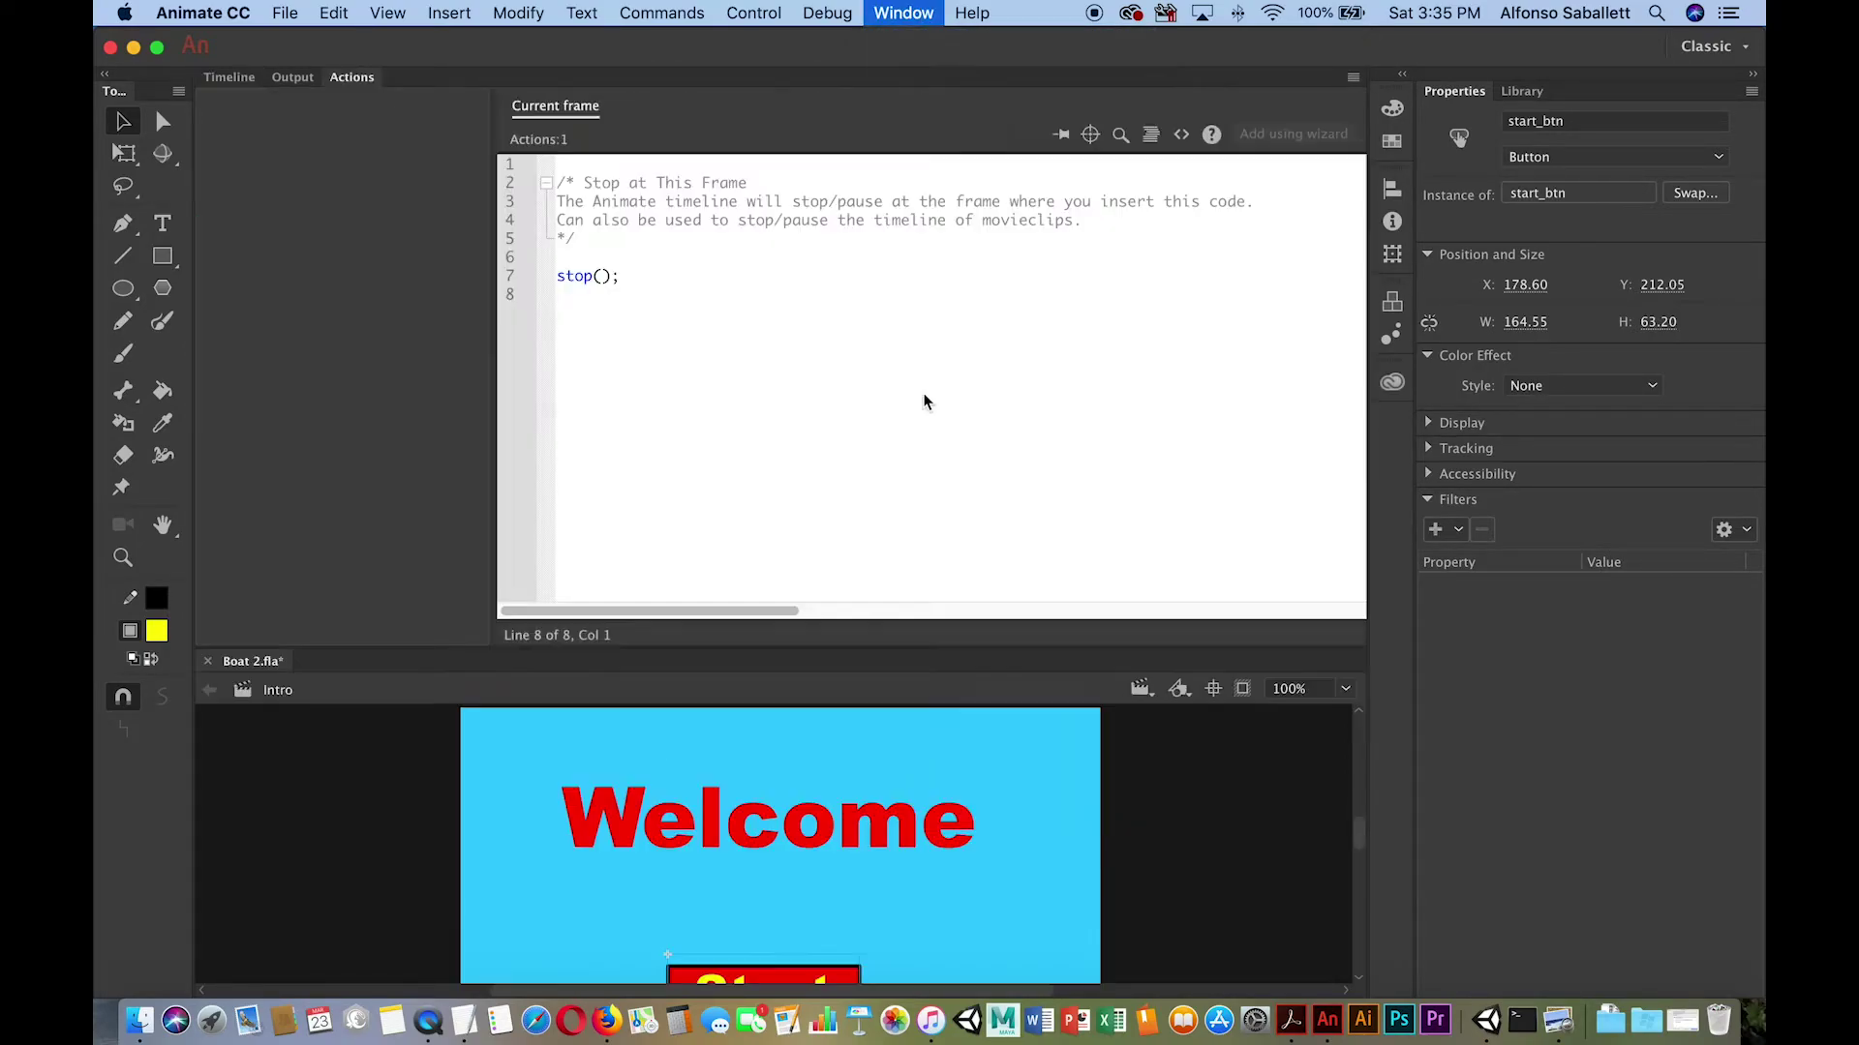
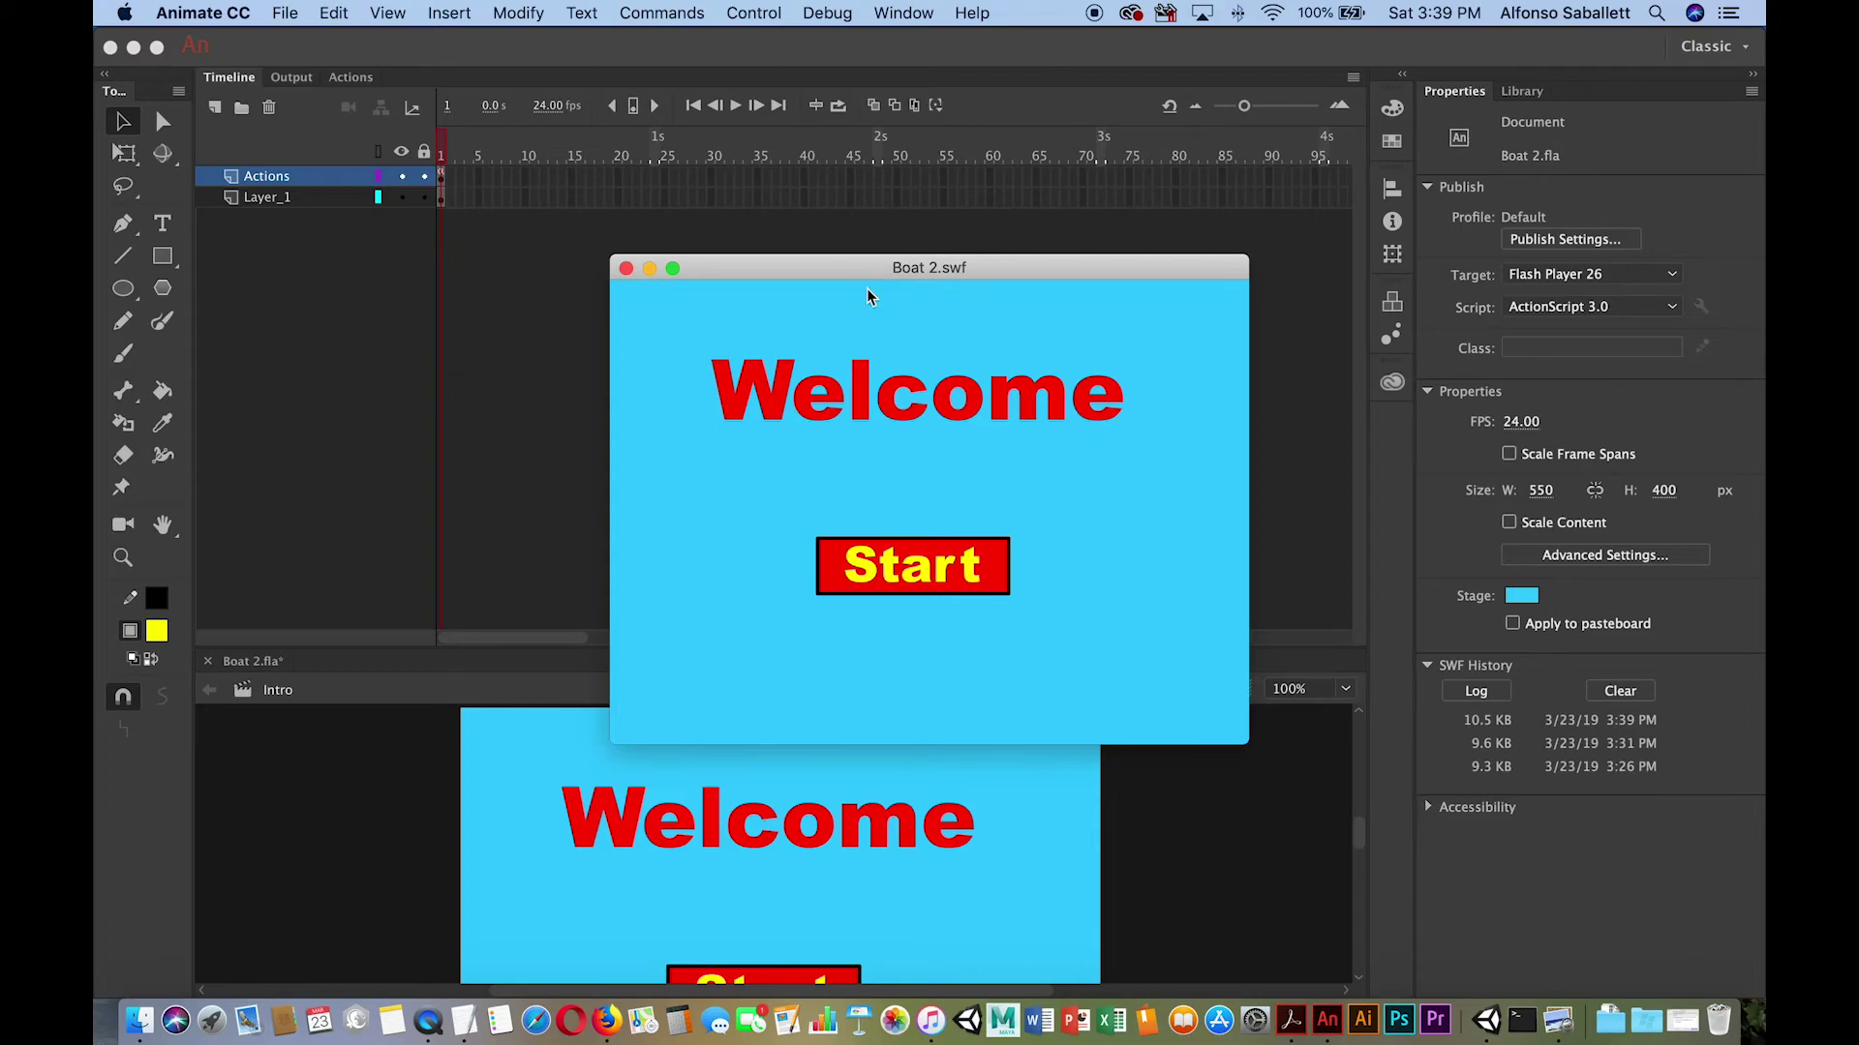
# Close the movie preview and shrink the timeline area so the whole stage with the Start button fits below it.
pyautogui.click(625, 268)
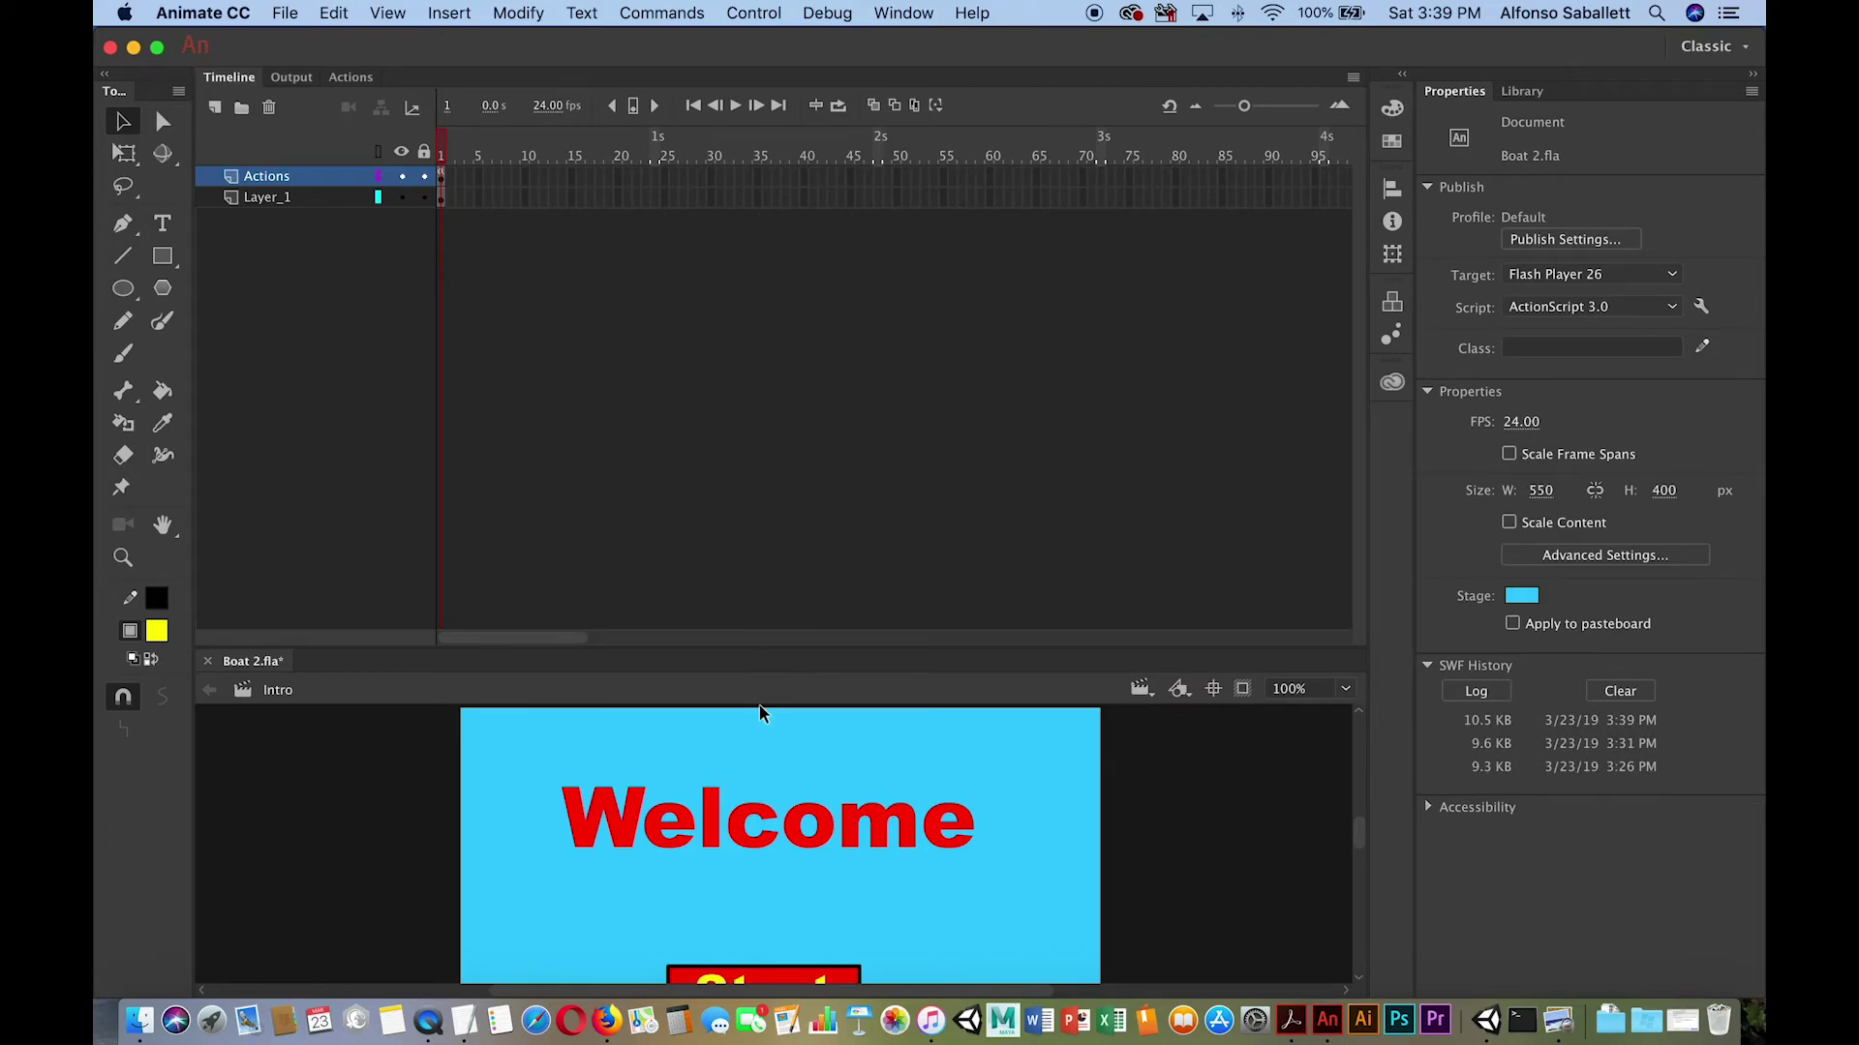
pyautogui.moveTo(745, 643); pyautogui.dragTo(740, 352)
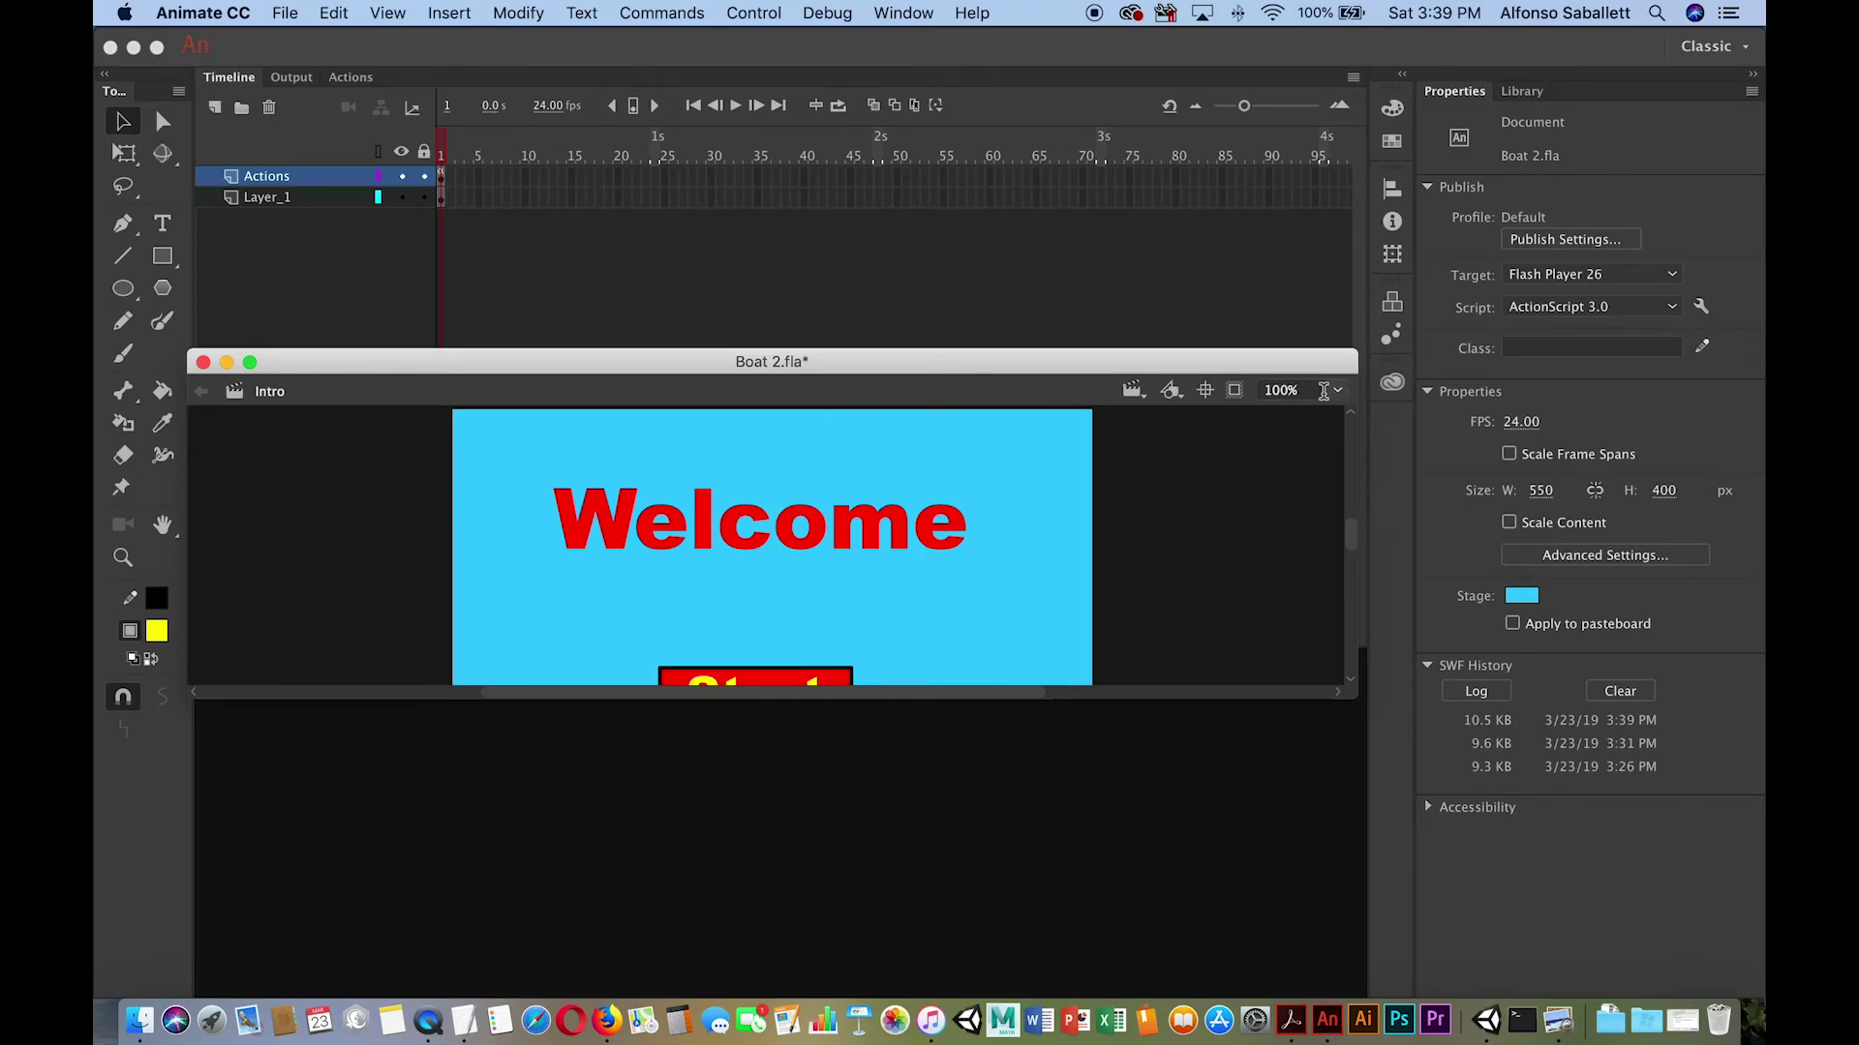
pyautogui.moveTo(433, 364); pyautogui.dragTo(420, 664)
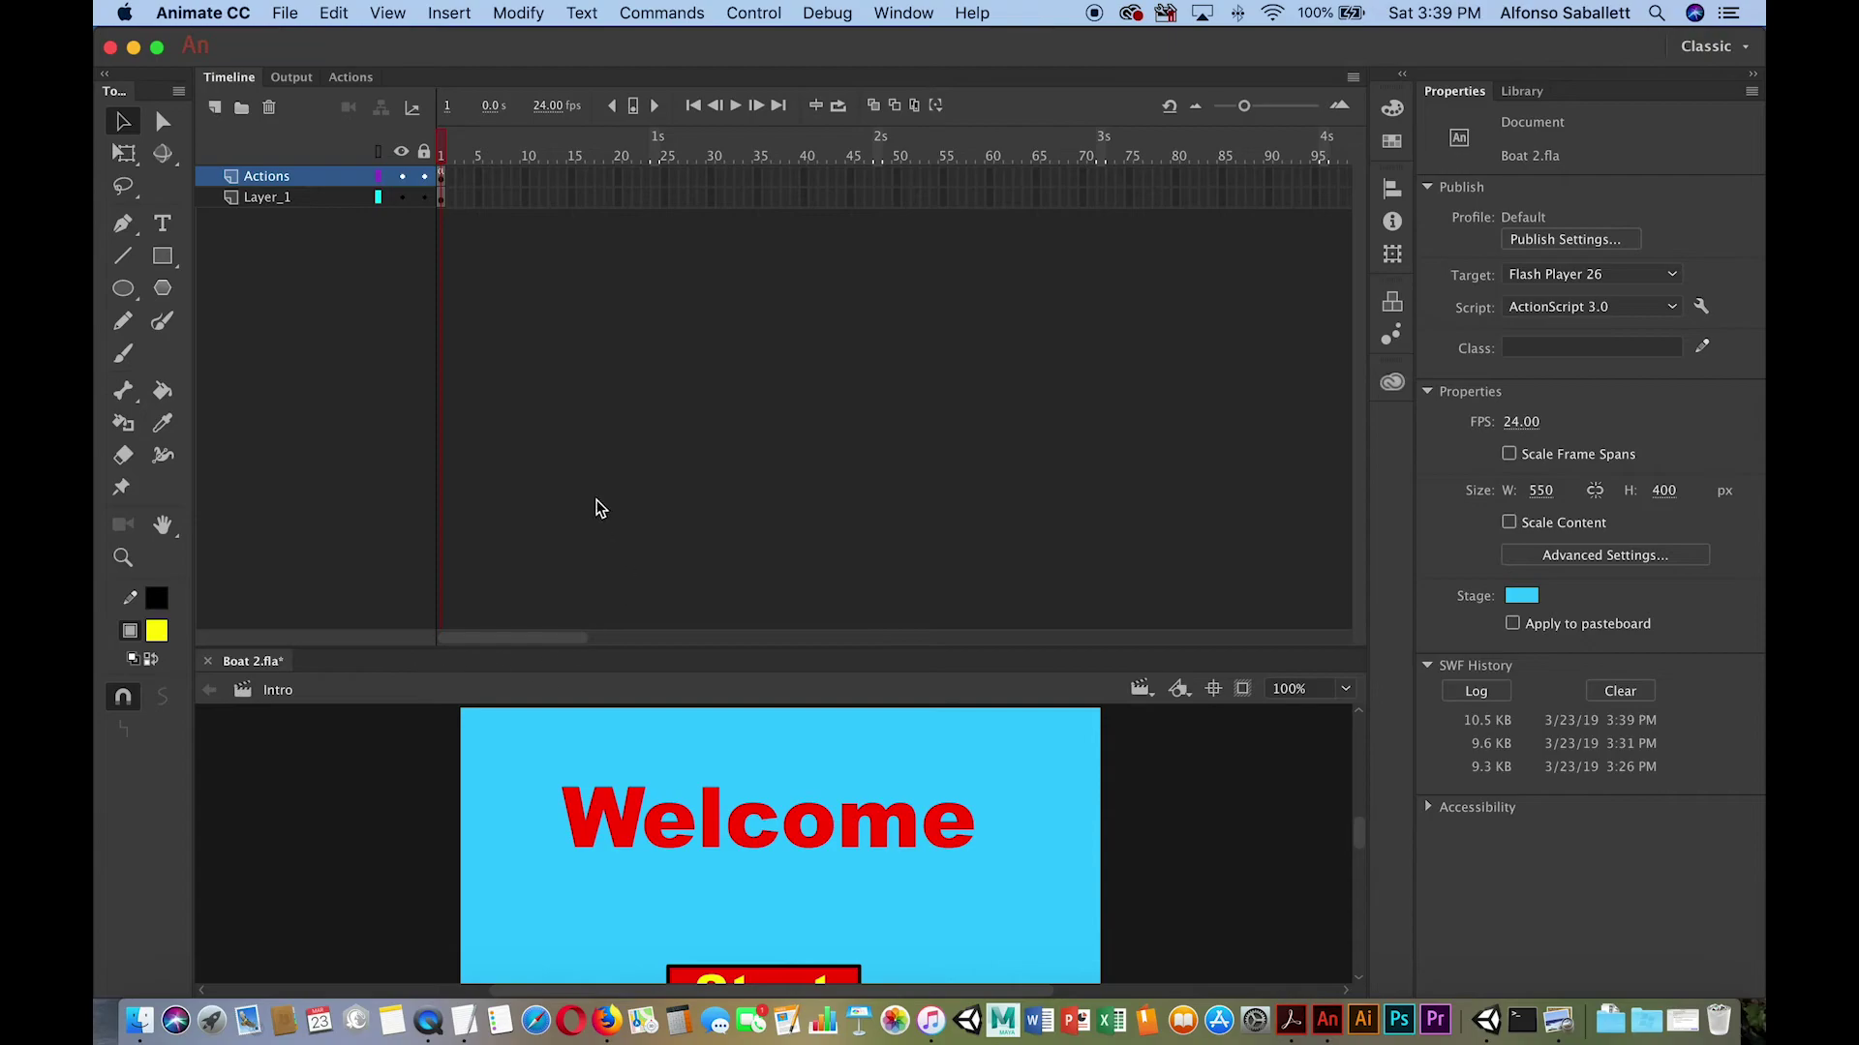
pyautogui.moveTo(671, 644); pyautogui.dragTo(661, 300)
# Open the start_btn symbol on the stage for editing.
pyautogui.click(733, 677)
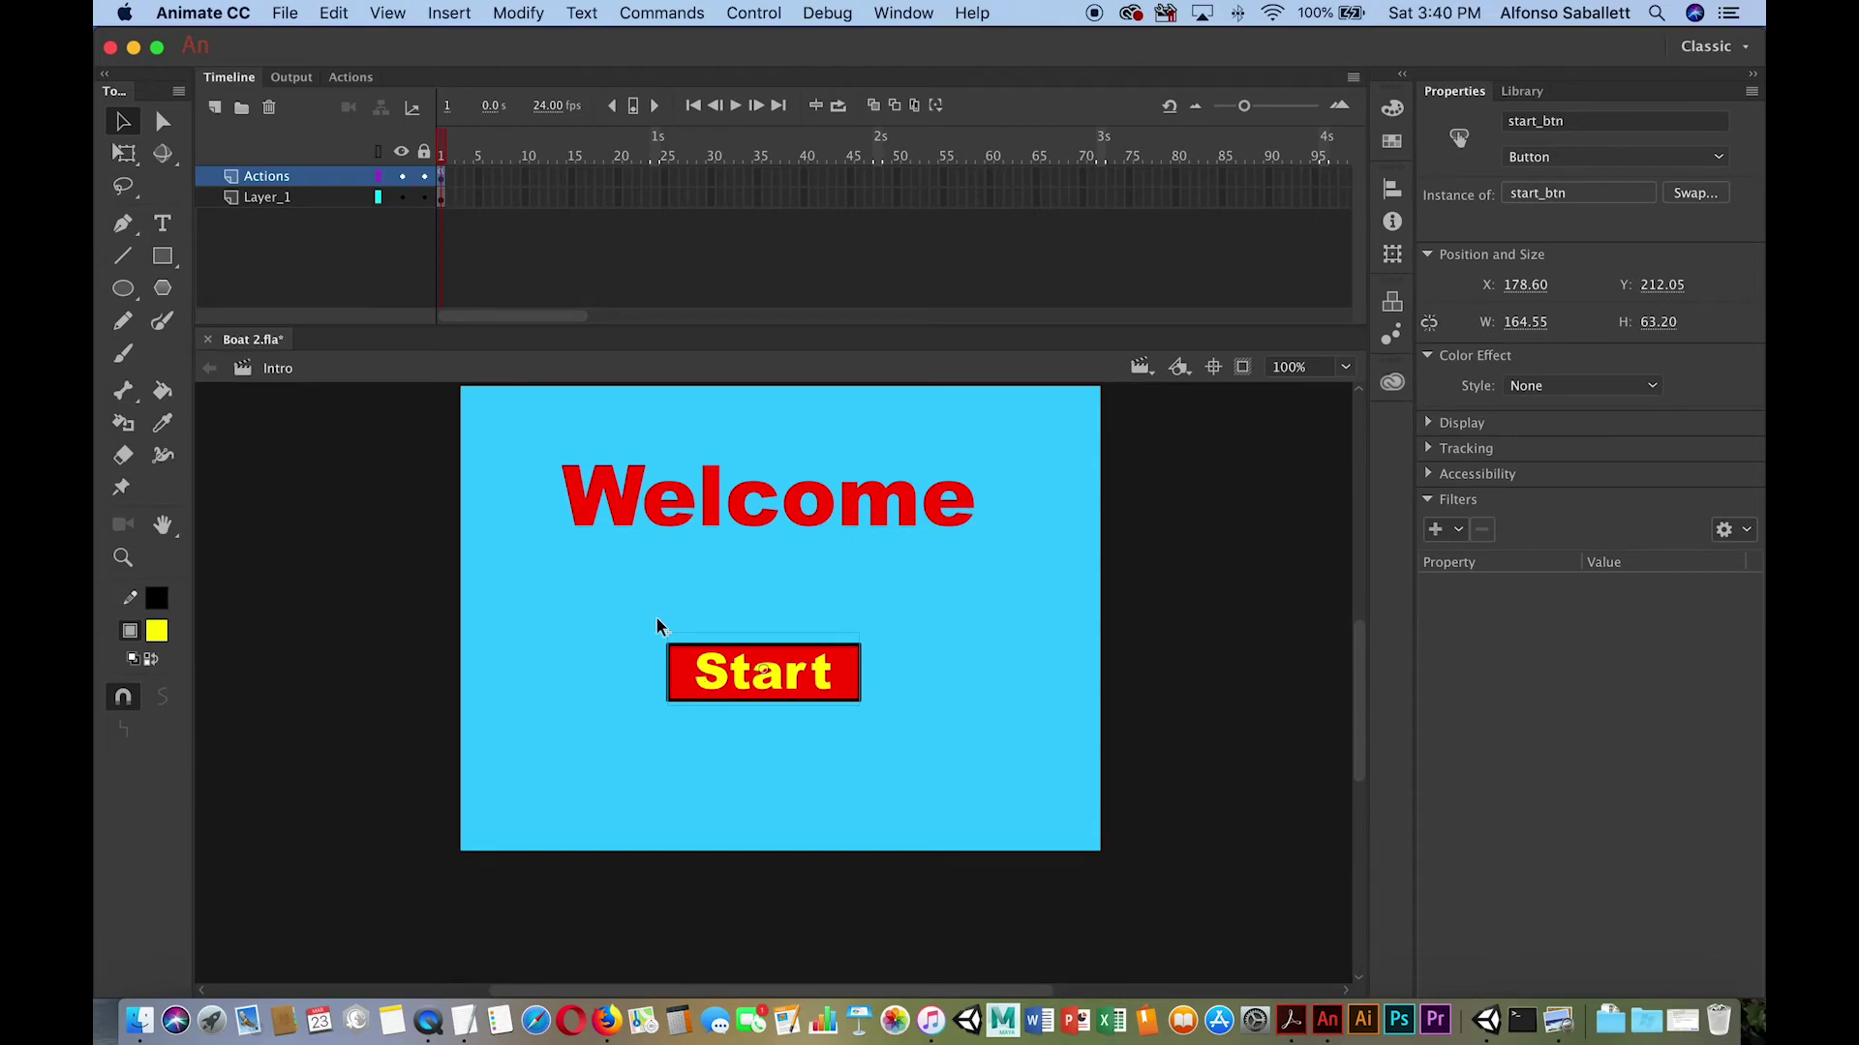
pyautogui.click(637, 642)
pyautogui.click(714, 677)
pyautogui.doubleClick(726, 678)
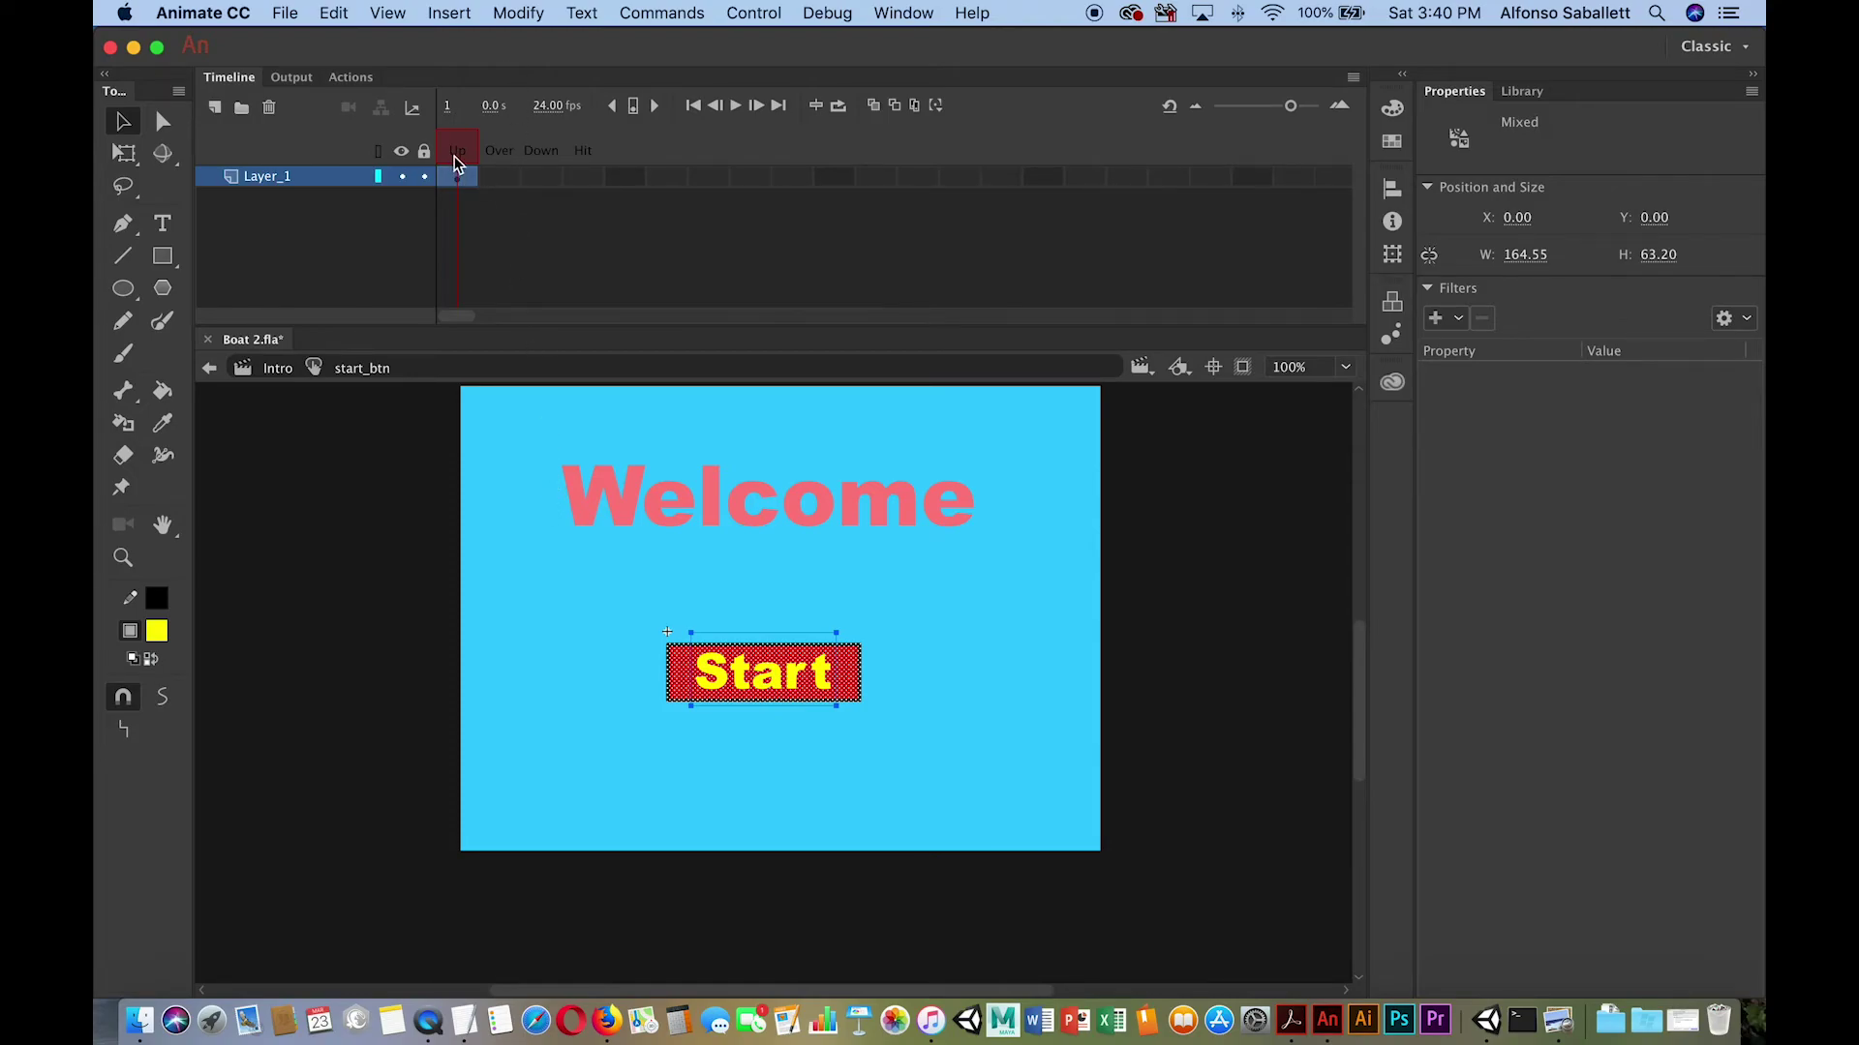
# Insert keyframes in the Over and Down states of the button's Layer_1.
pyautogui.click(498, 178)
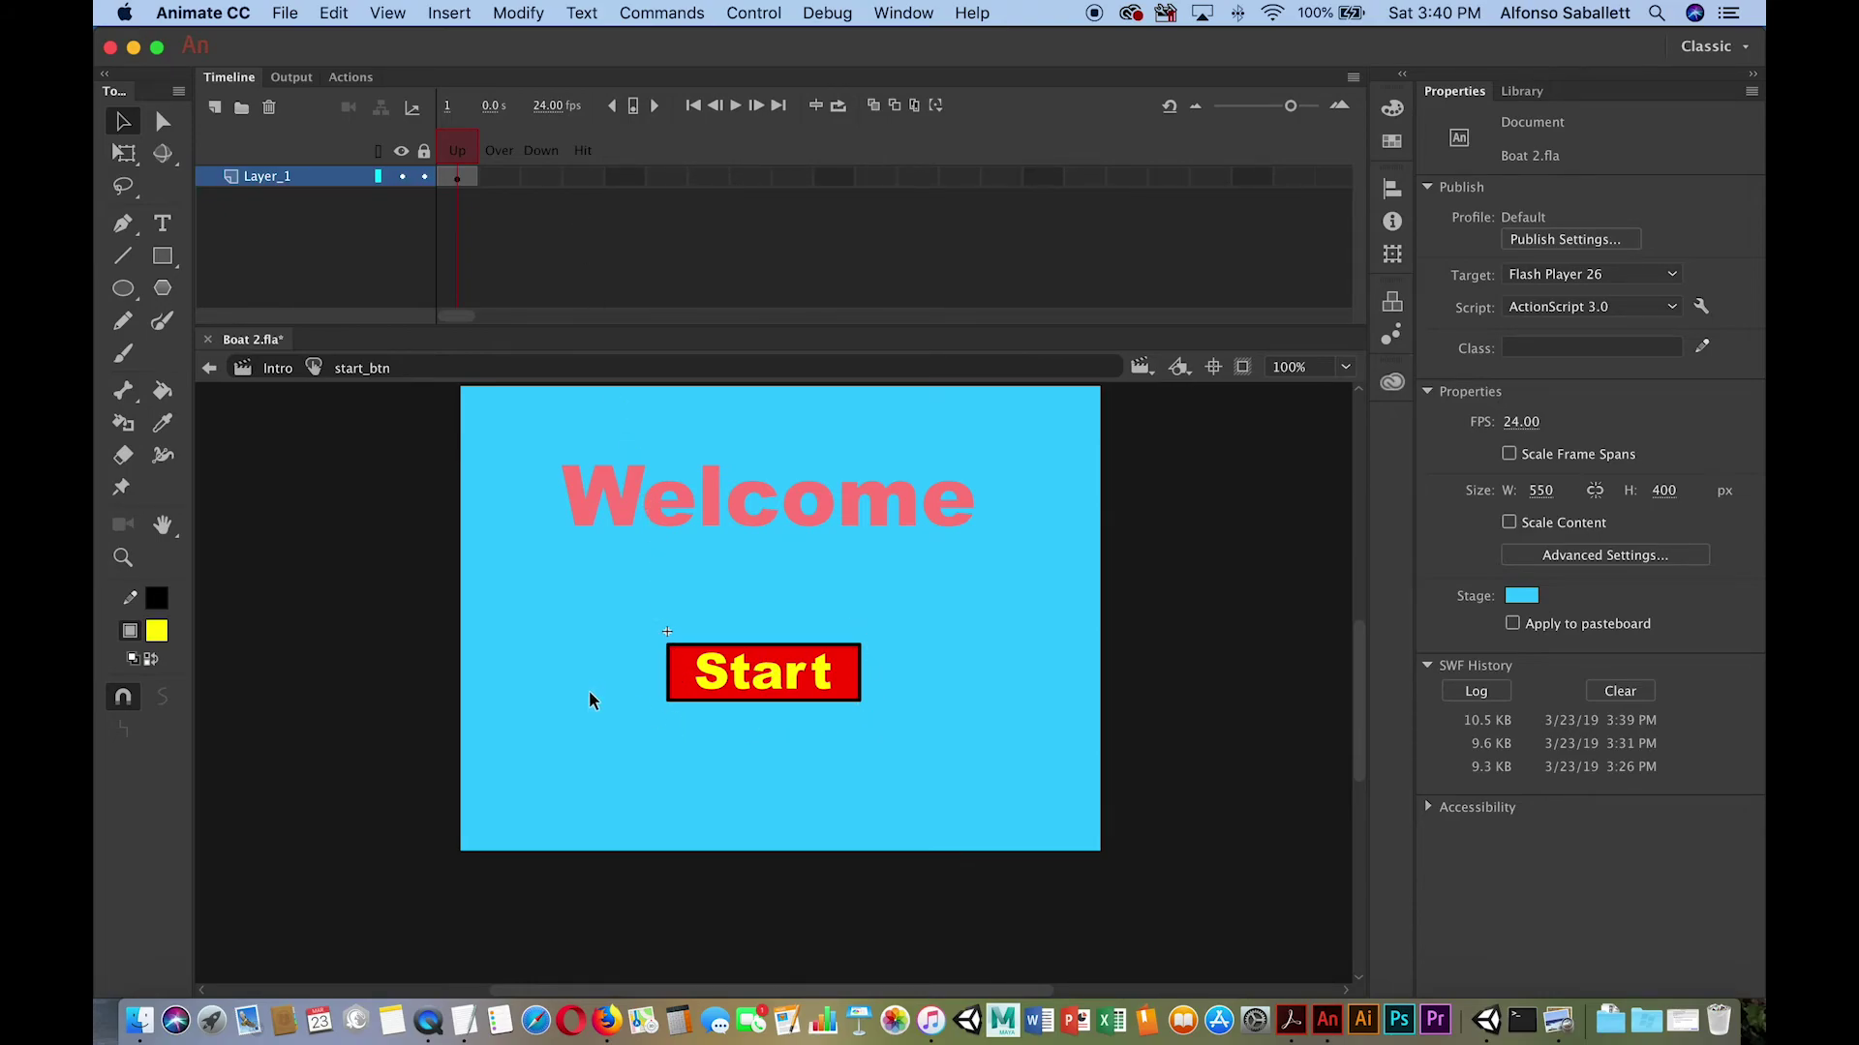
pyautogui.click(497, 181)
pyautogui.rightClick(502, 186)
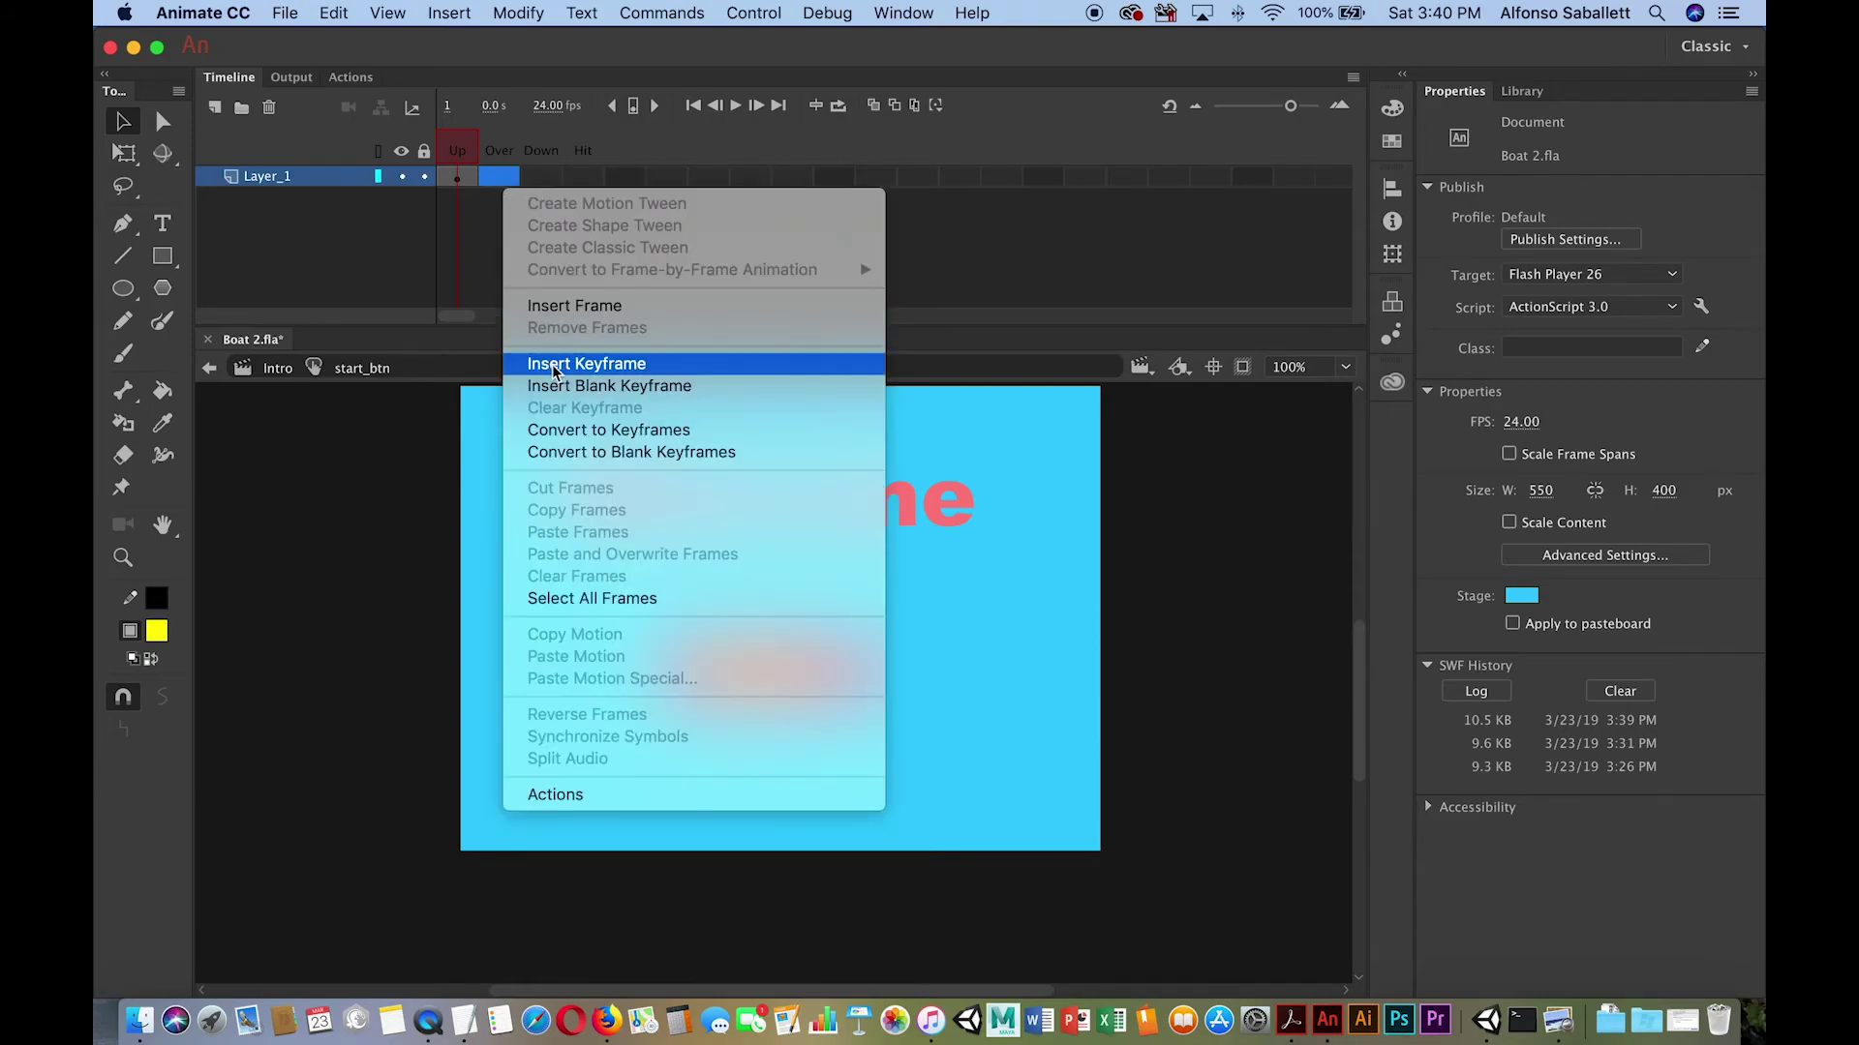
pyautogui.click(555, 364)
pyautogui.click(543, 179)
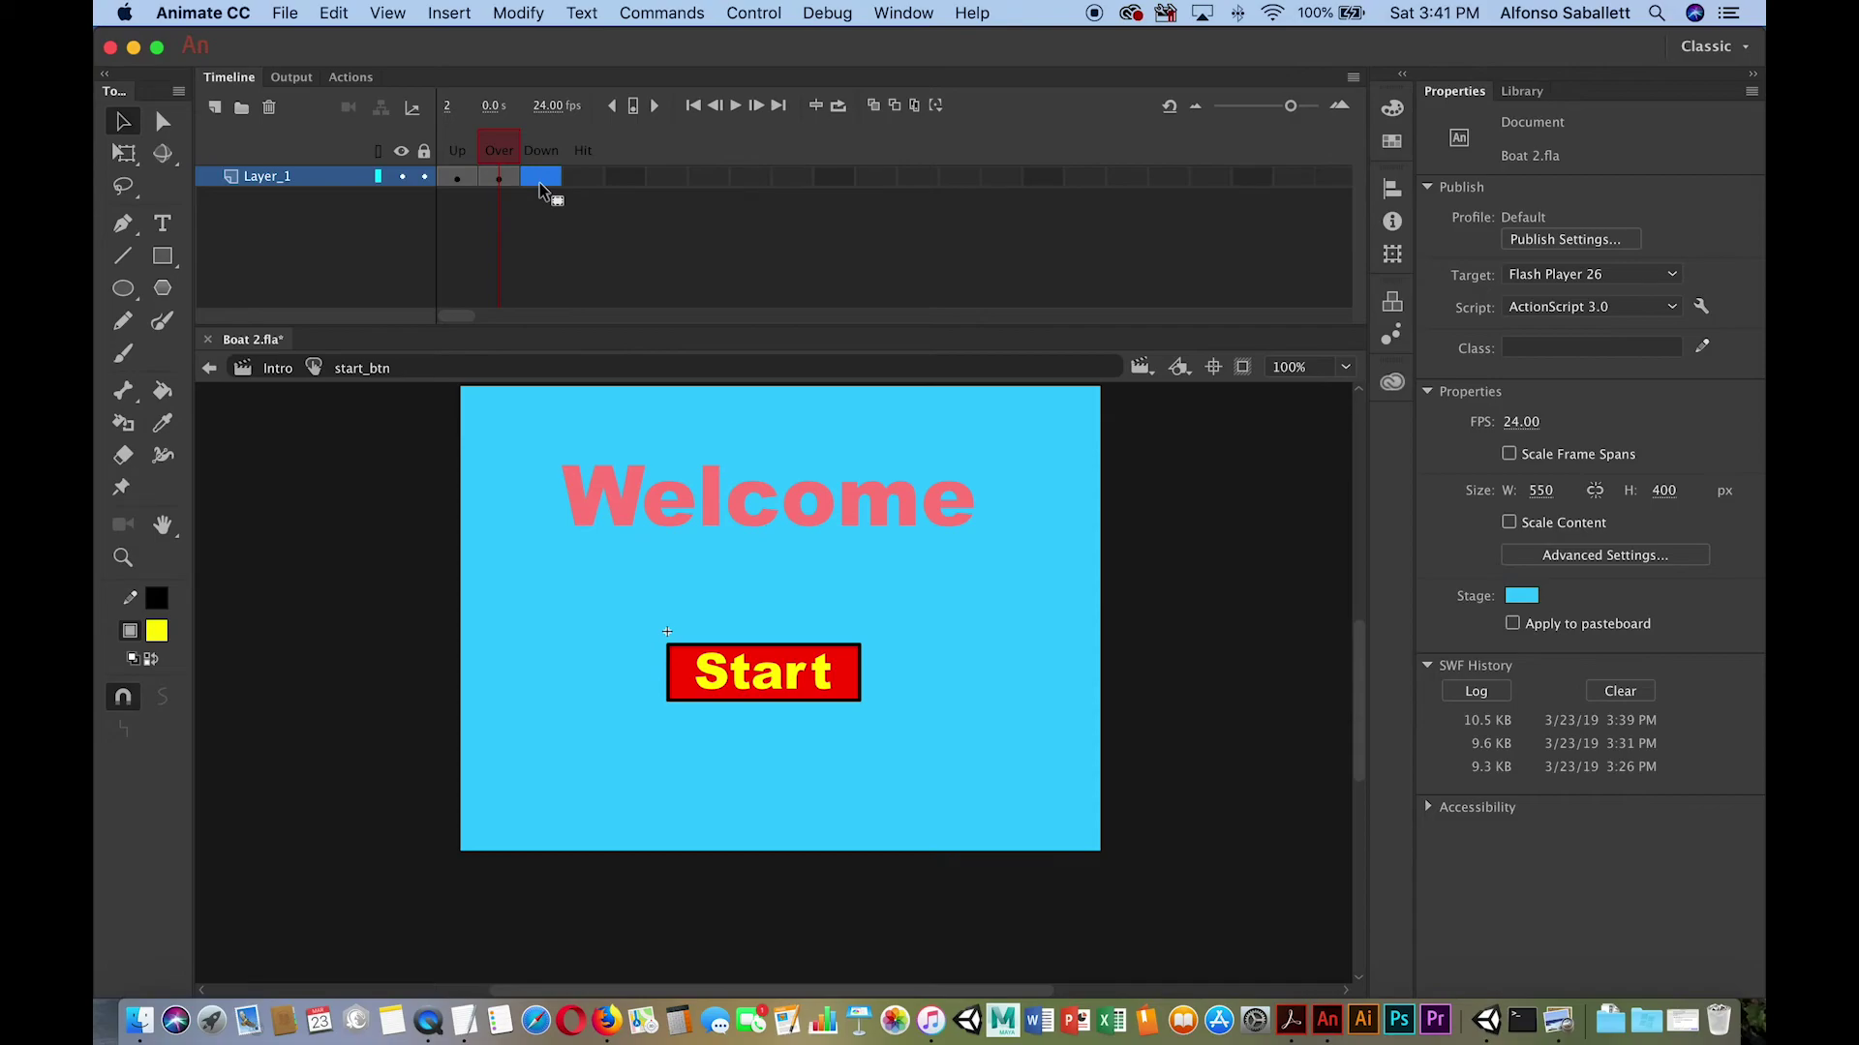
pyautogui.rightClick(540, 184)
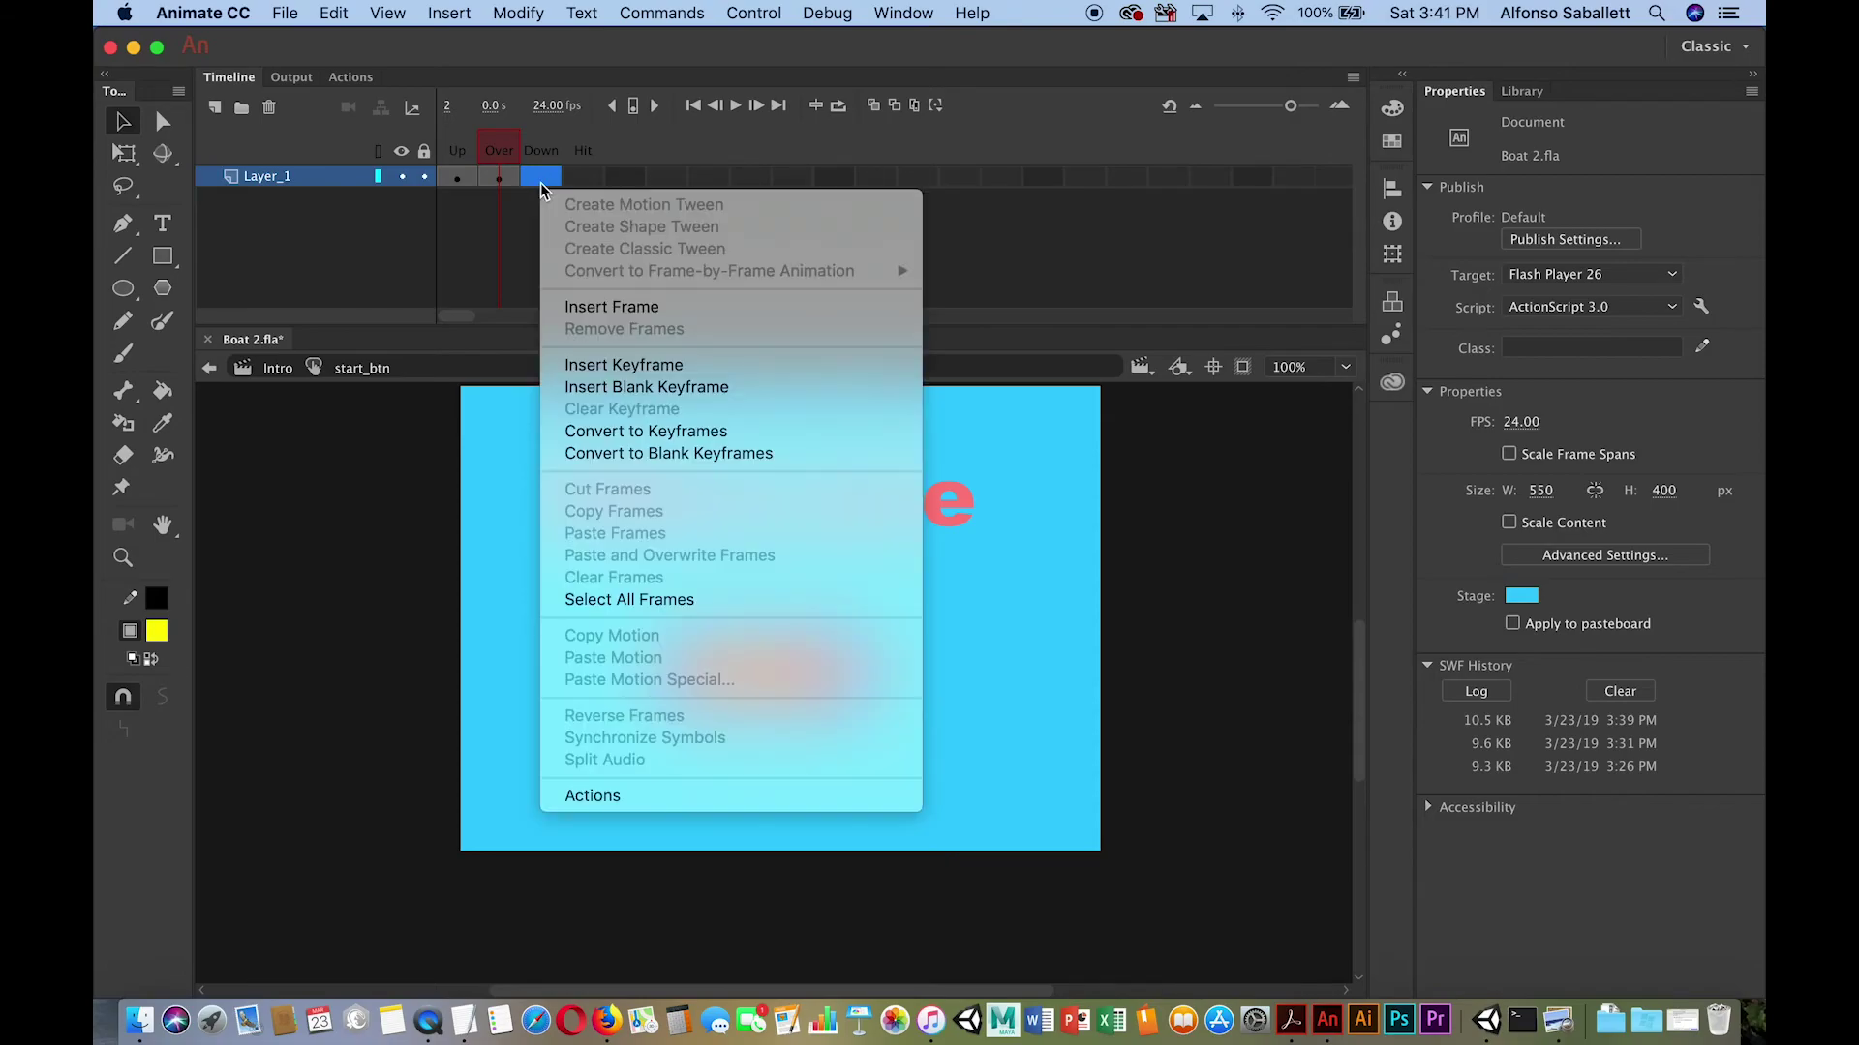
pyautogui.click(575, 368)
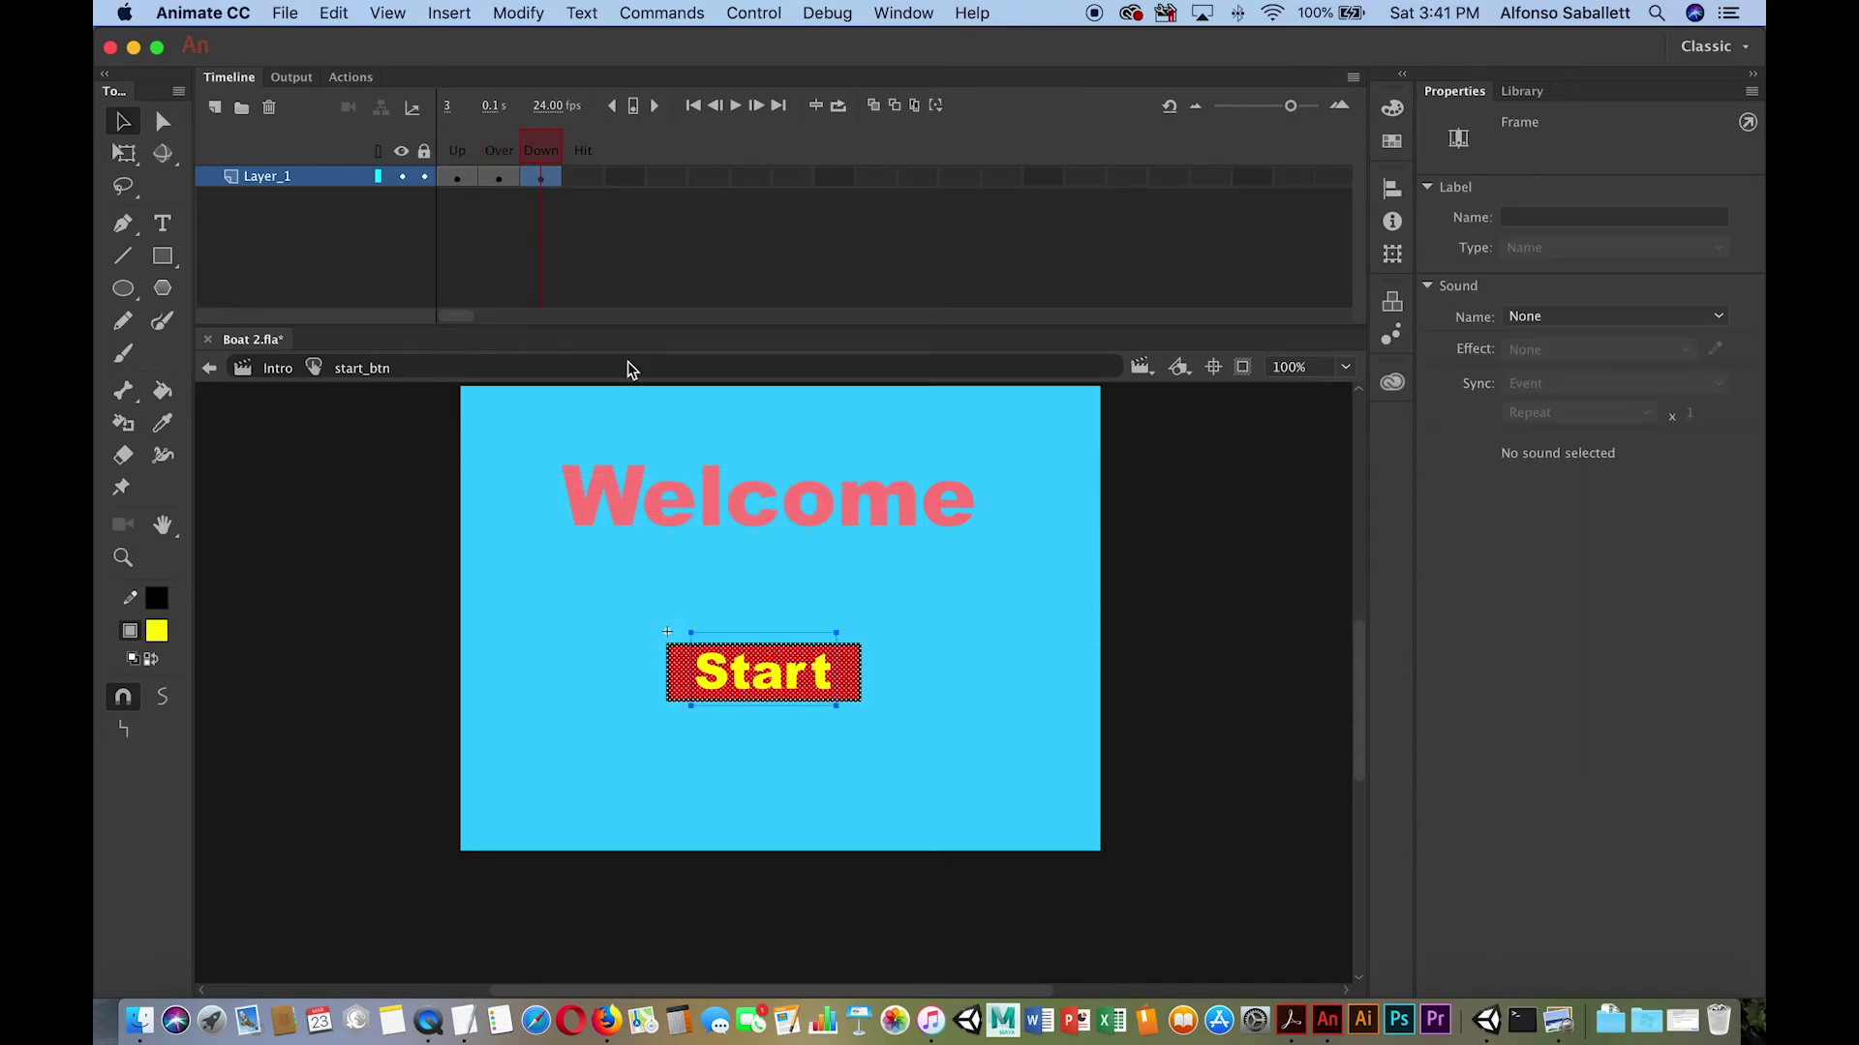
# Change the rectangle's fill in the Start button's Over state to yellow.
pyautogui.click(496, 156)
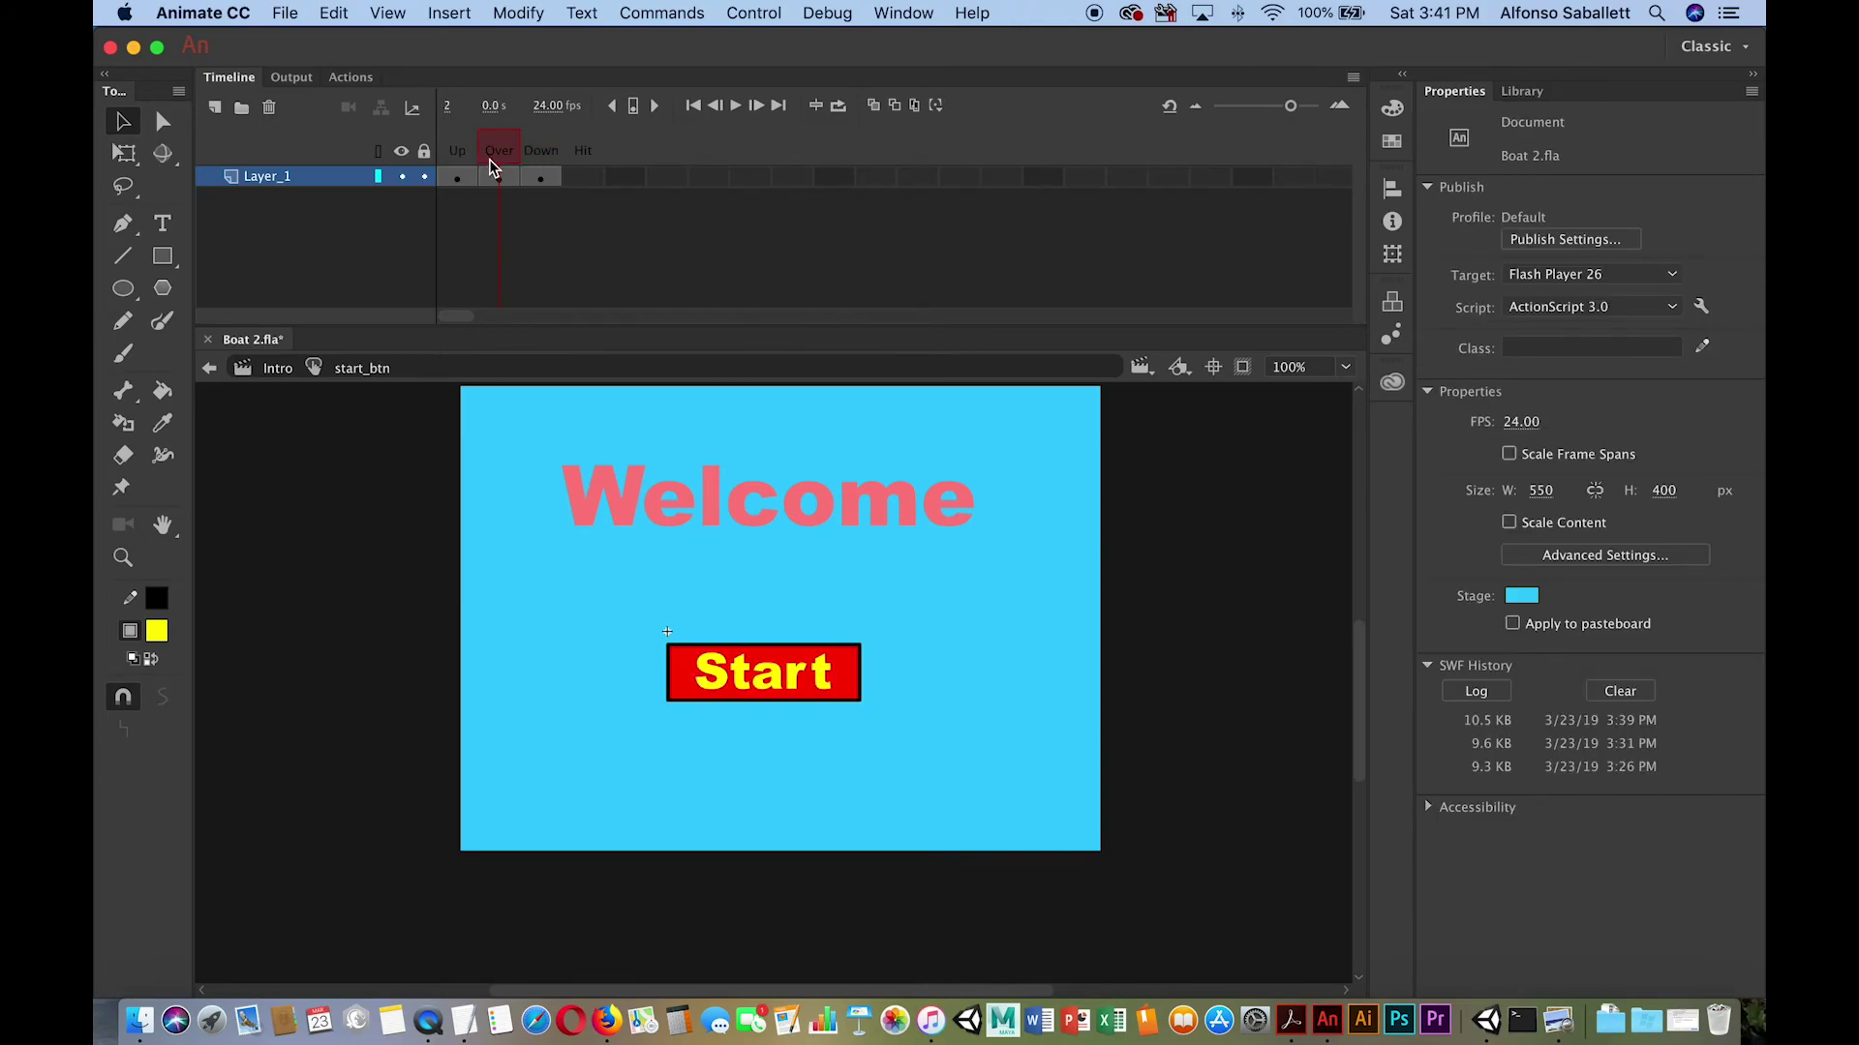
pyautogui.click(495, 174)
pyautogui.click(491, 149)
pyautogui.click(490, 149)
pyautogui.click(685, 685)
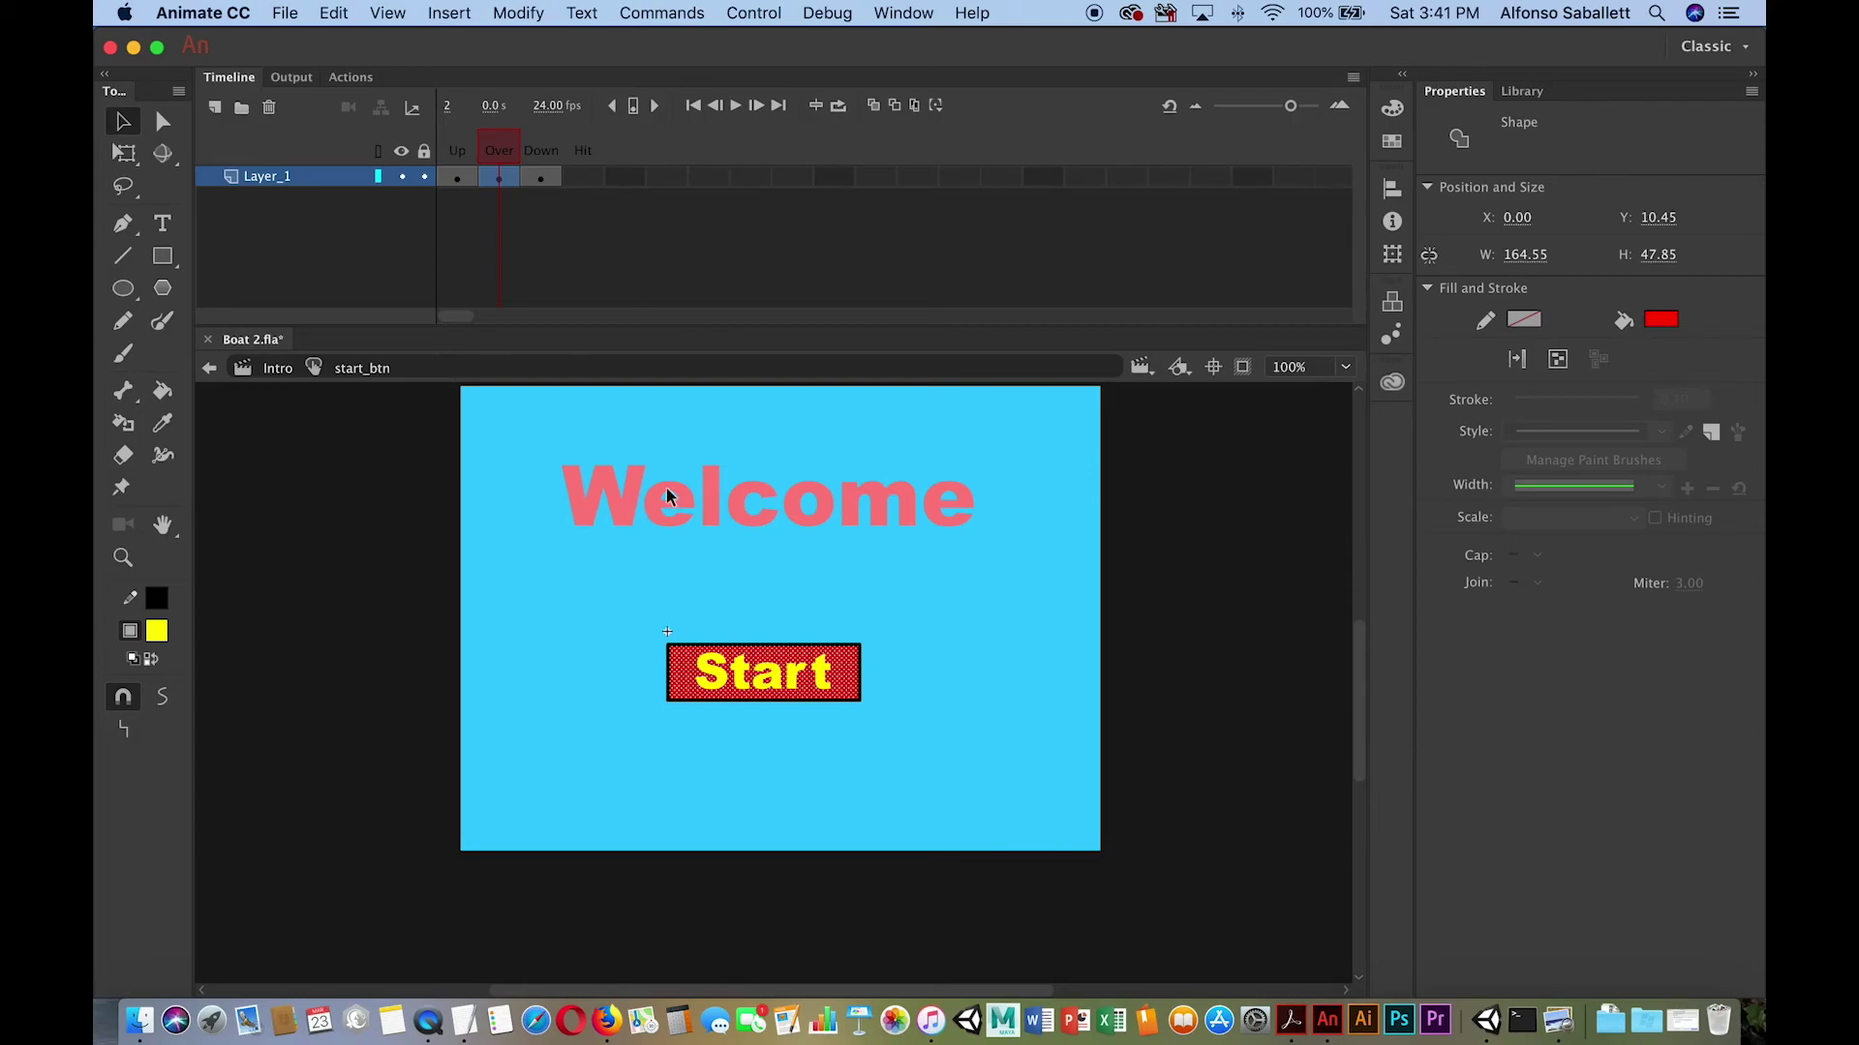
pyautogui.click(531, 456)
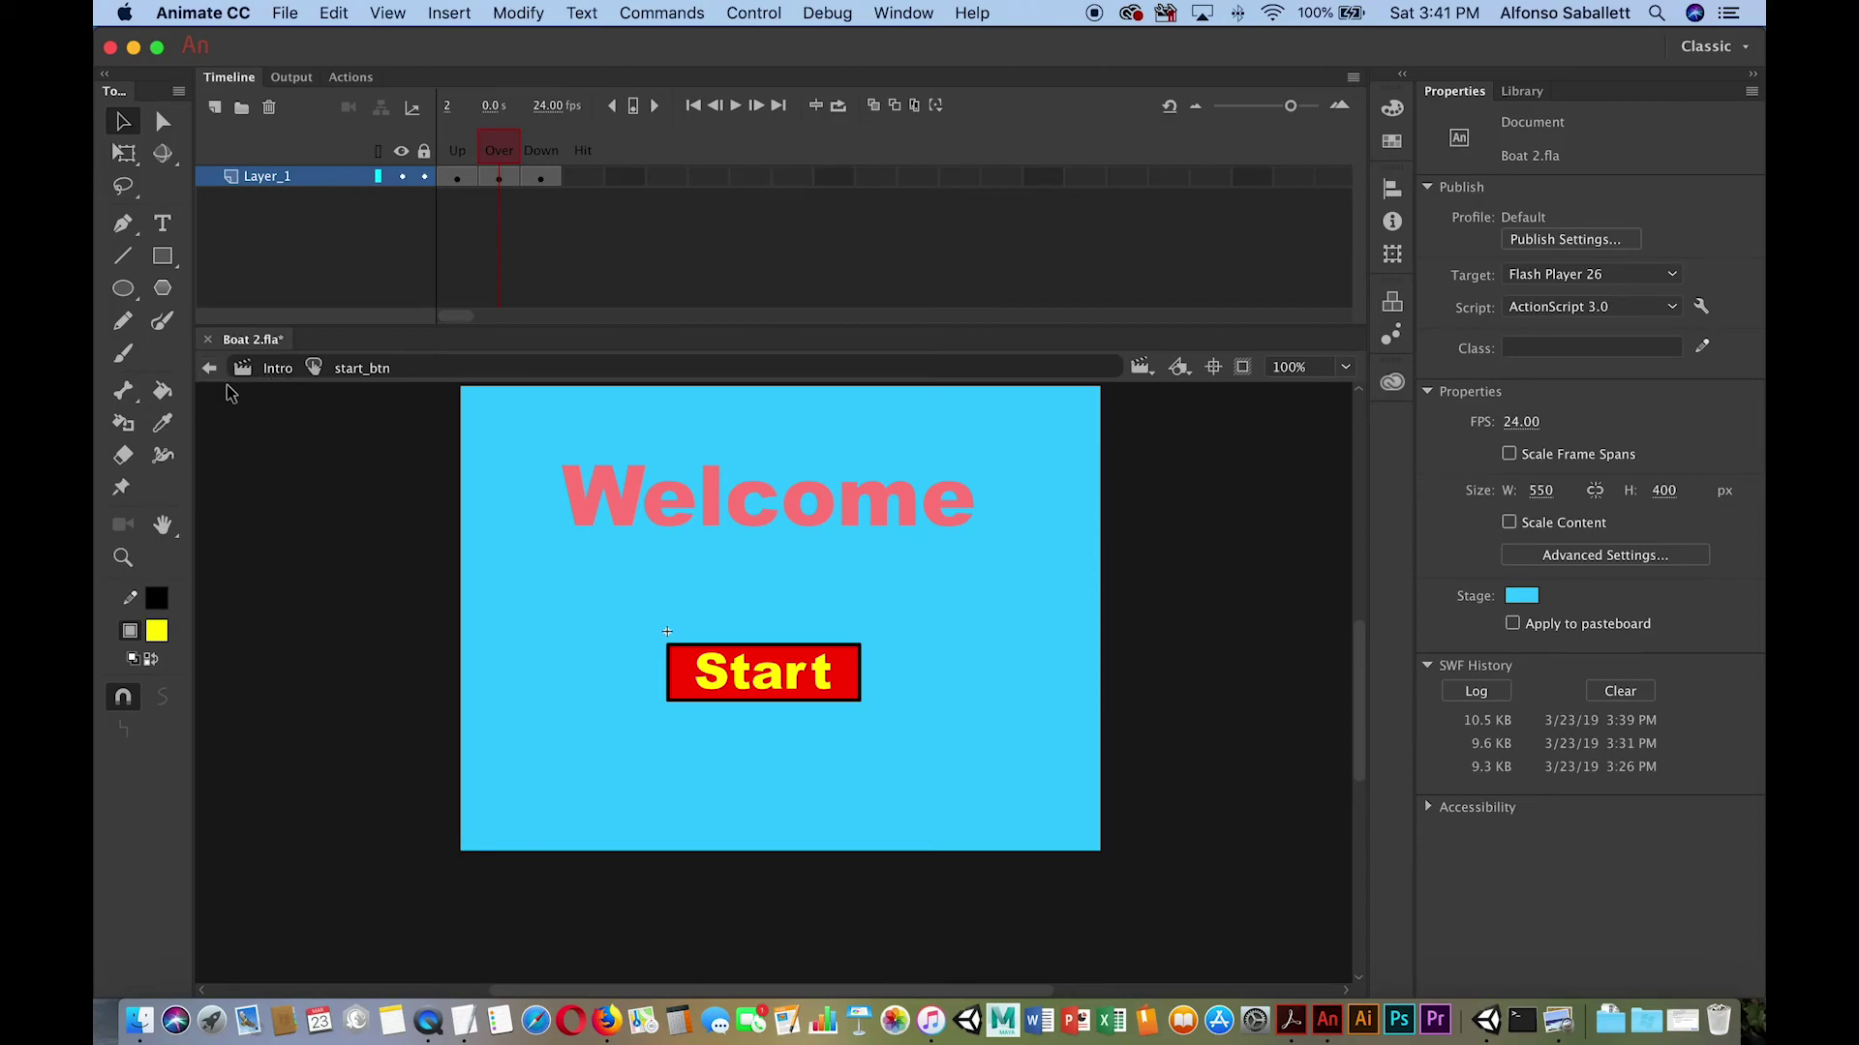
pyautogui.click(684, 683)
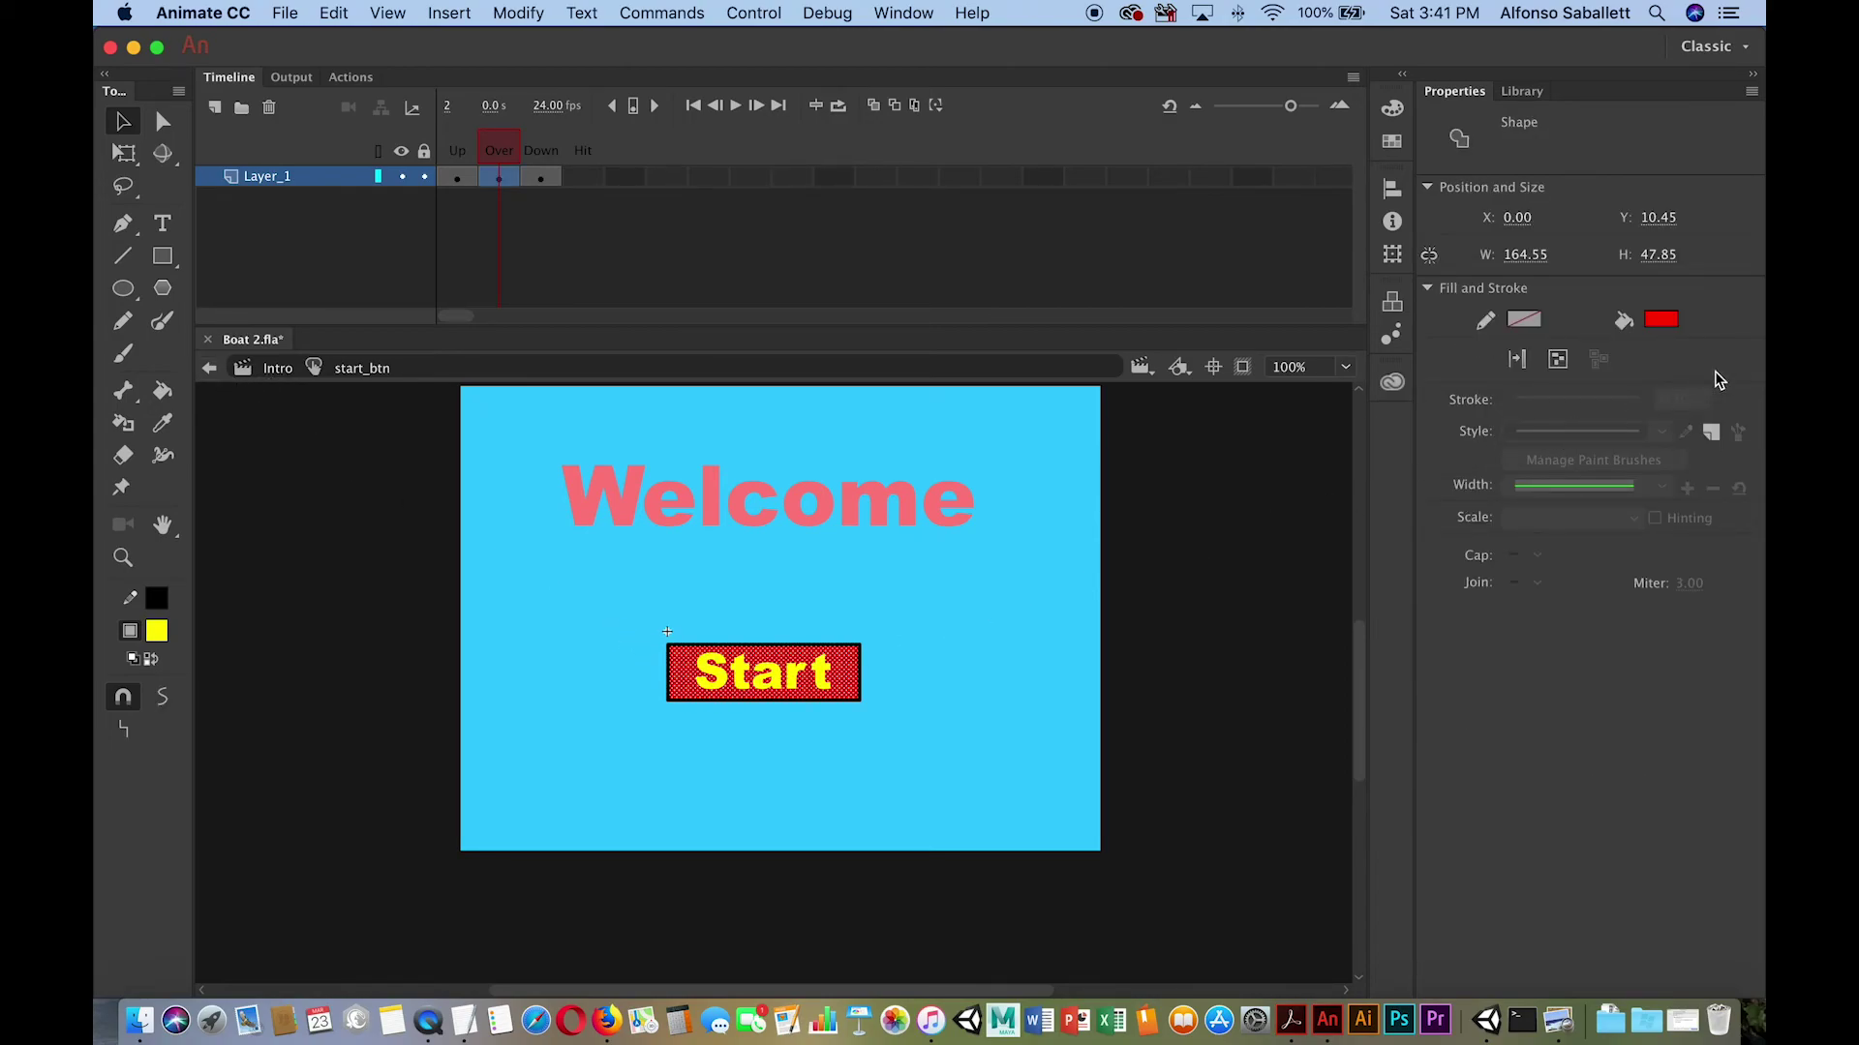
pyautogui.click(1659, 323)
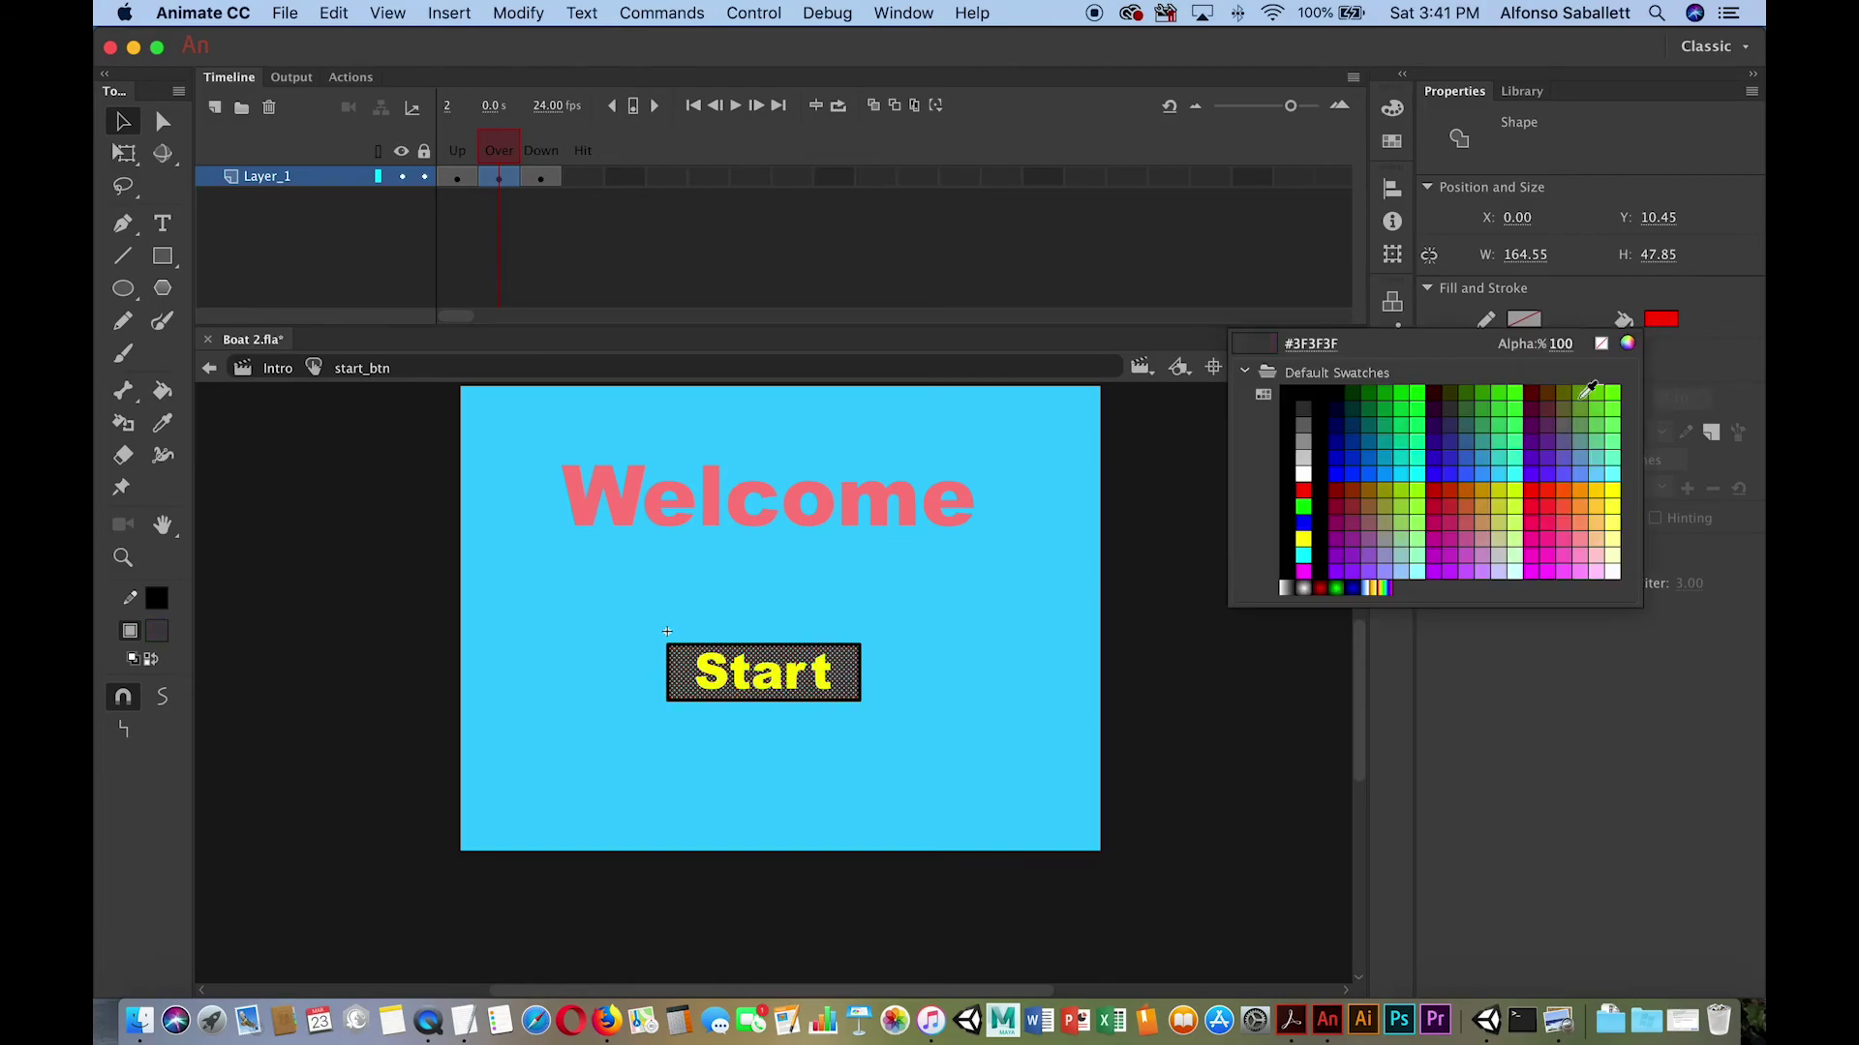
pyautogui.click(1302, 538)
# Recolor the Start text in the Over state to red.
pyautogui.click(740, 681)
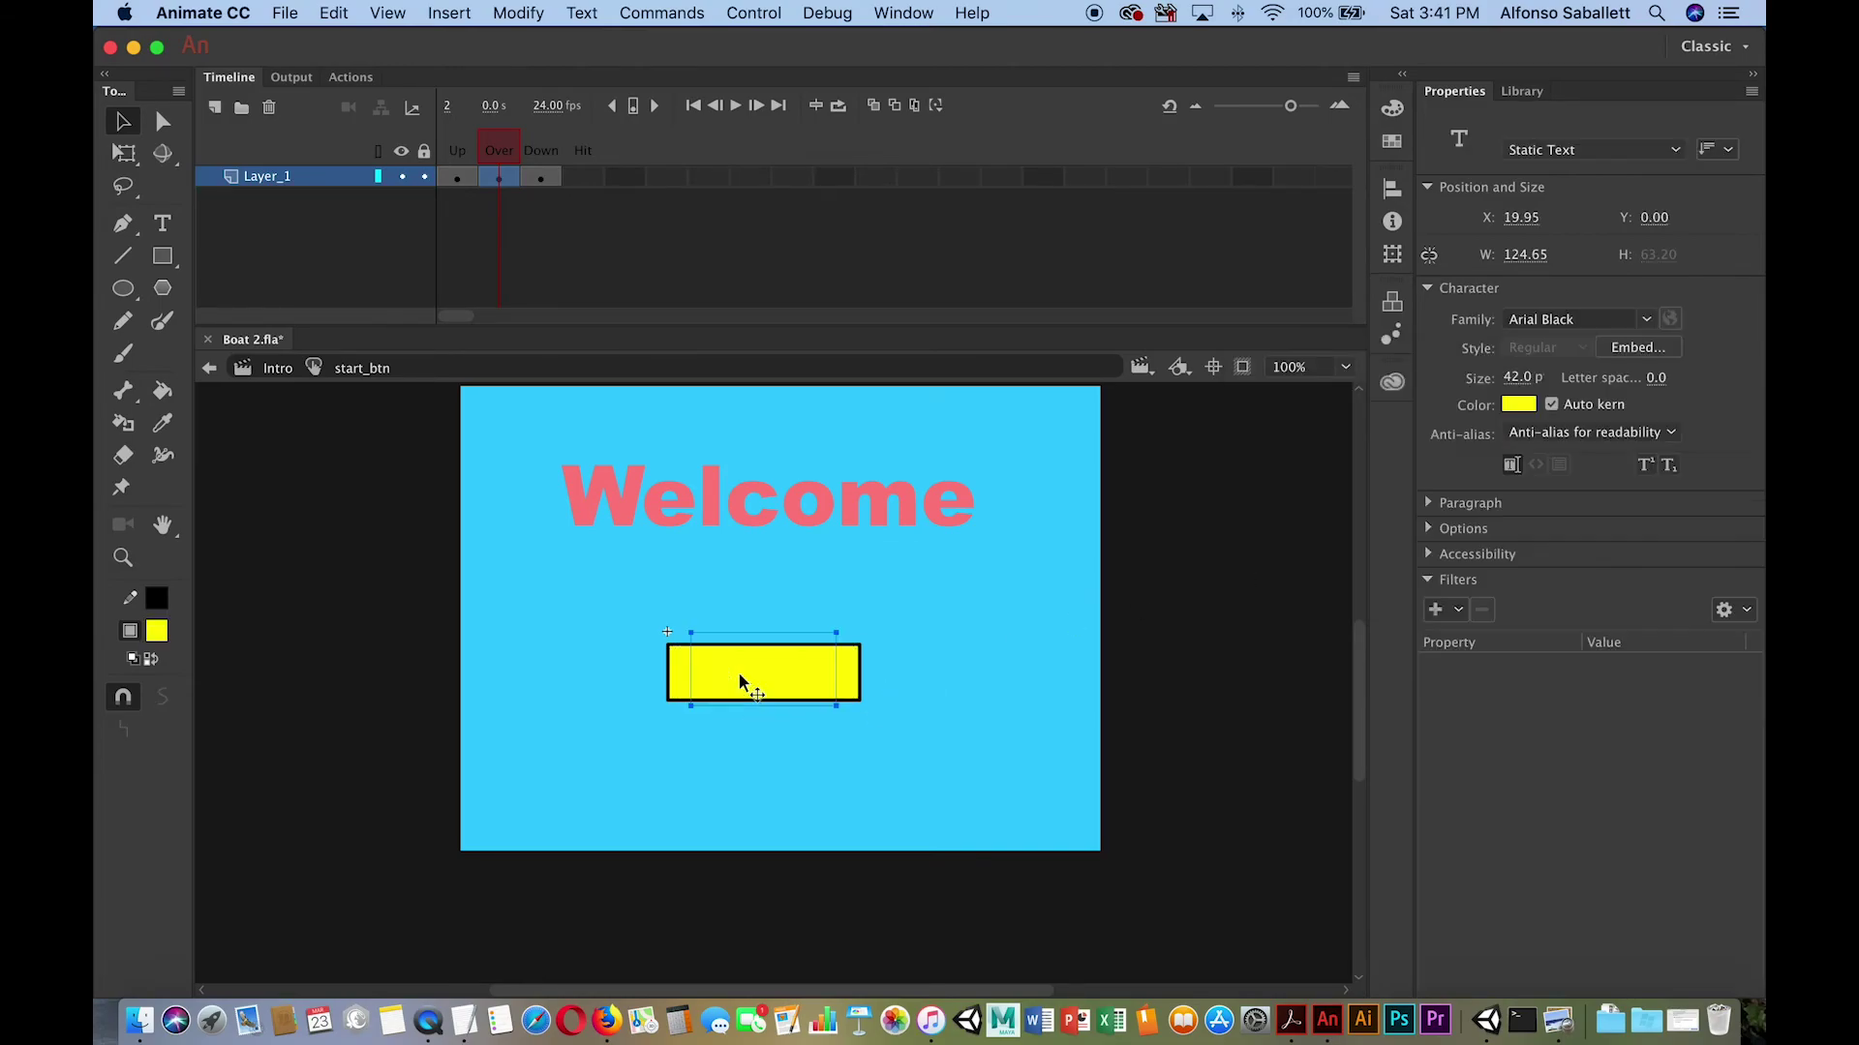
pyautogui.click(1518, 403)
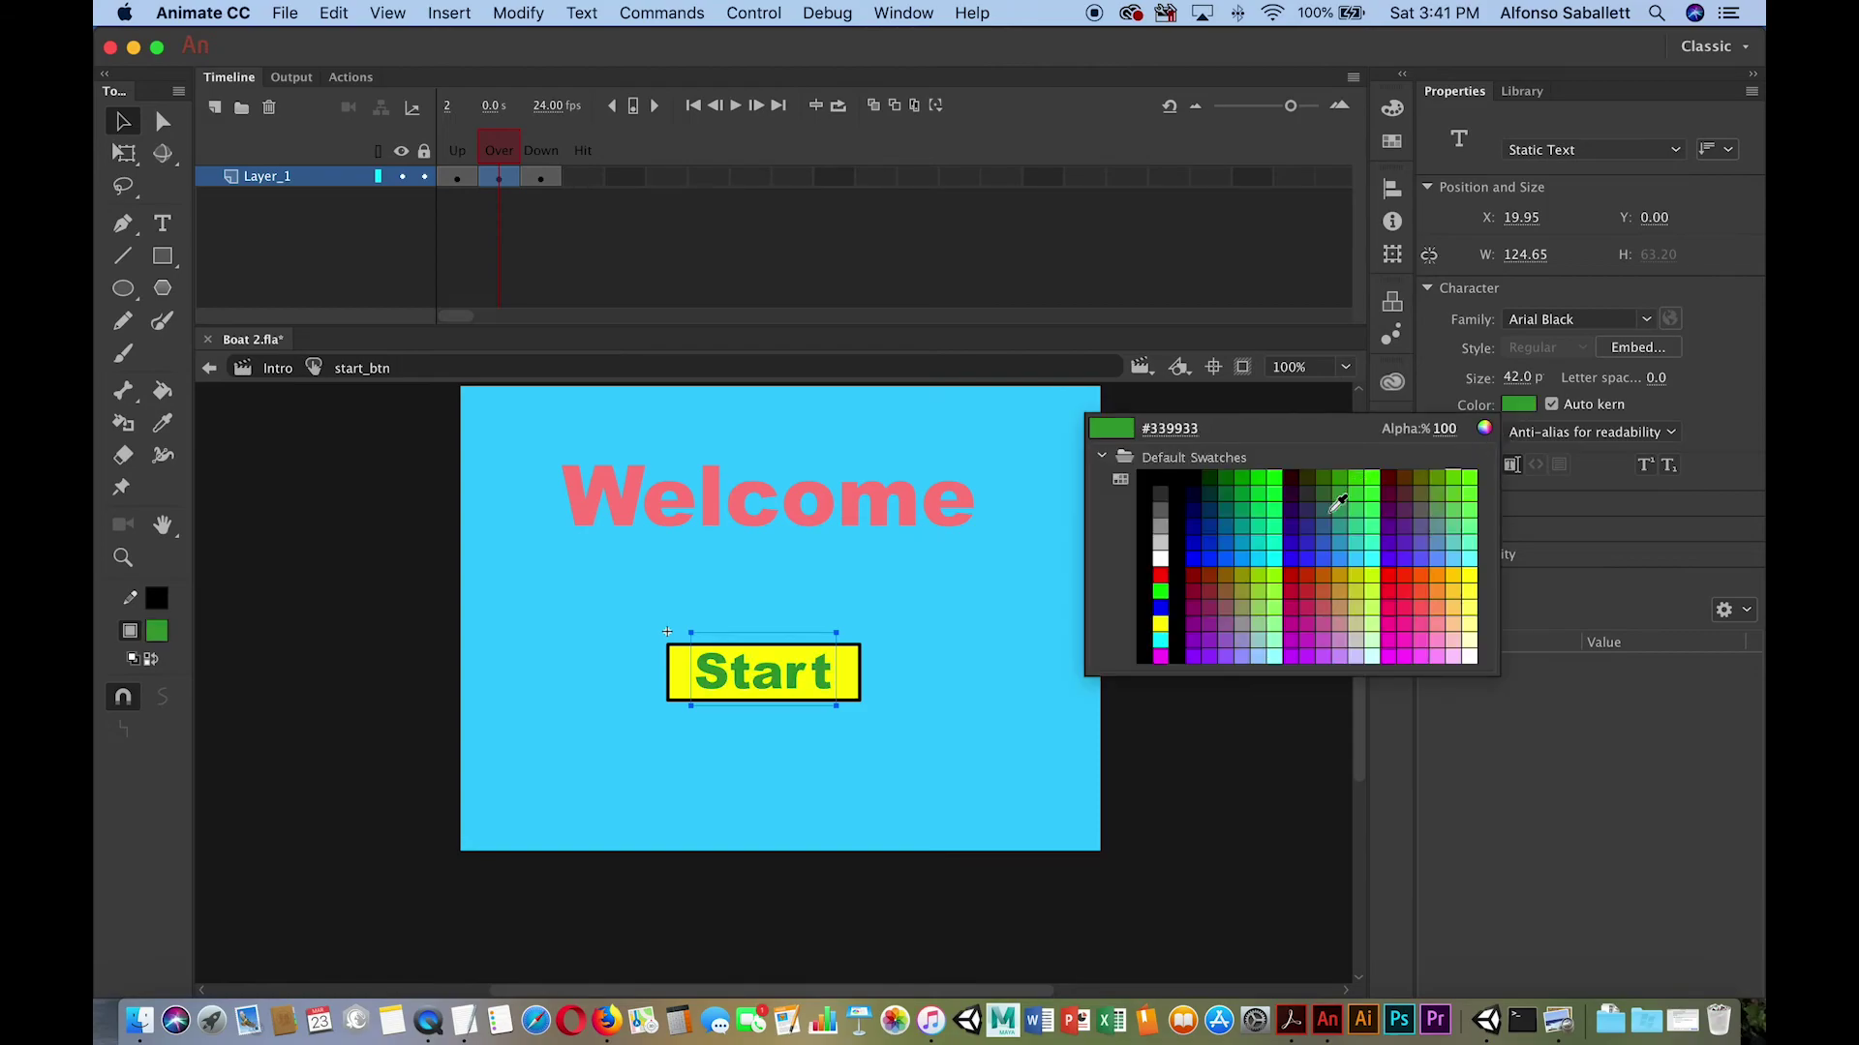
pyautogui.click(1160, 575)
pyautogui.click(984, 608)
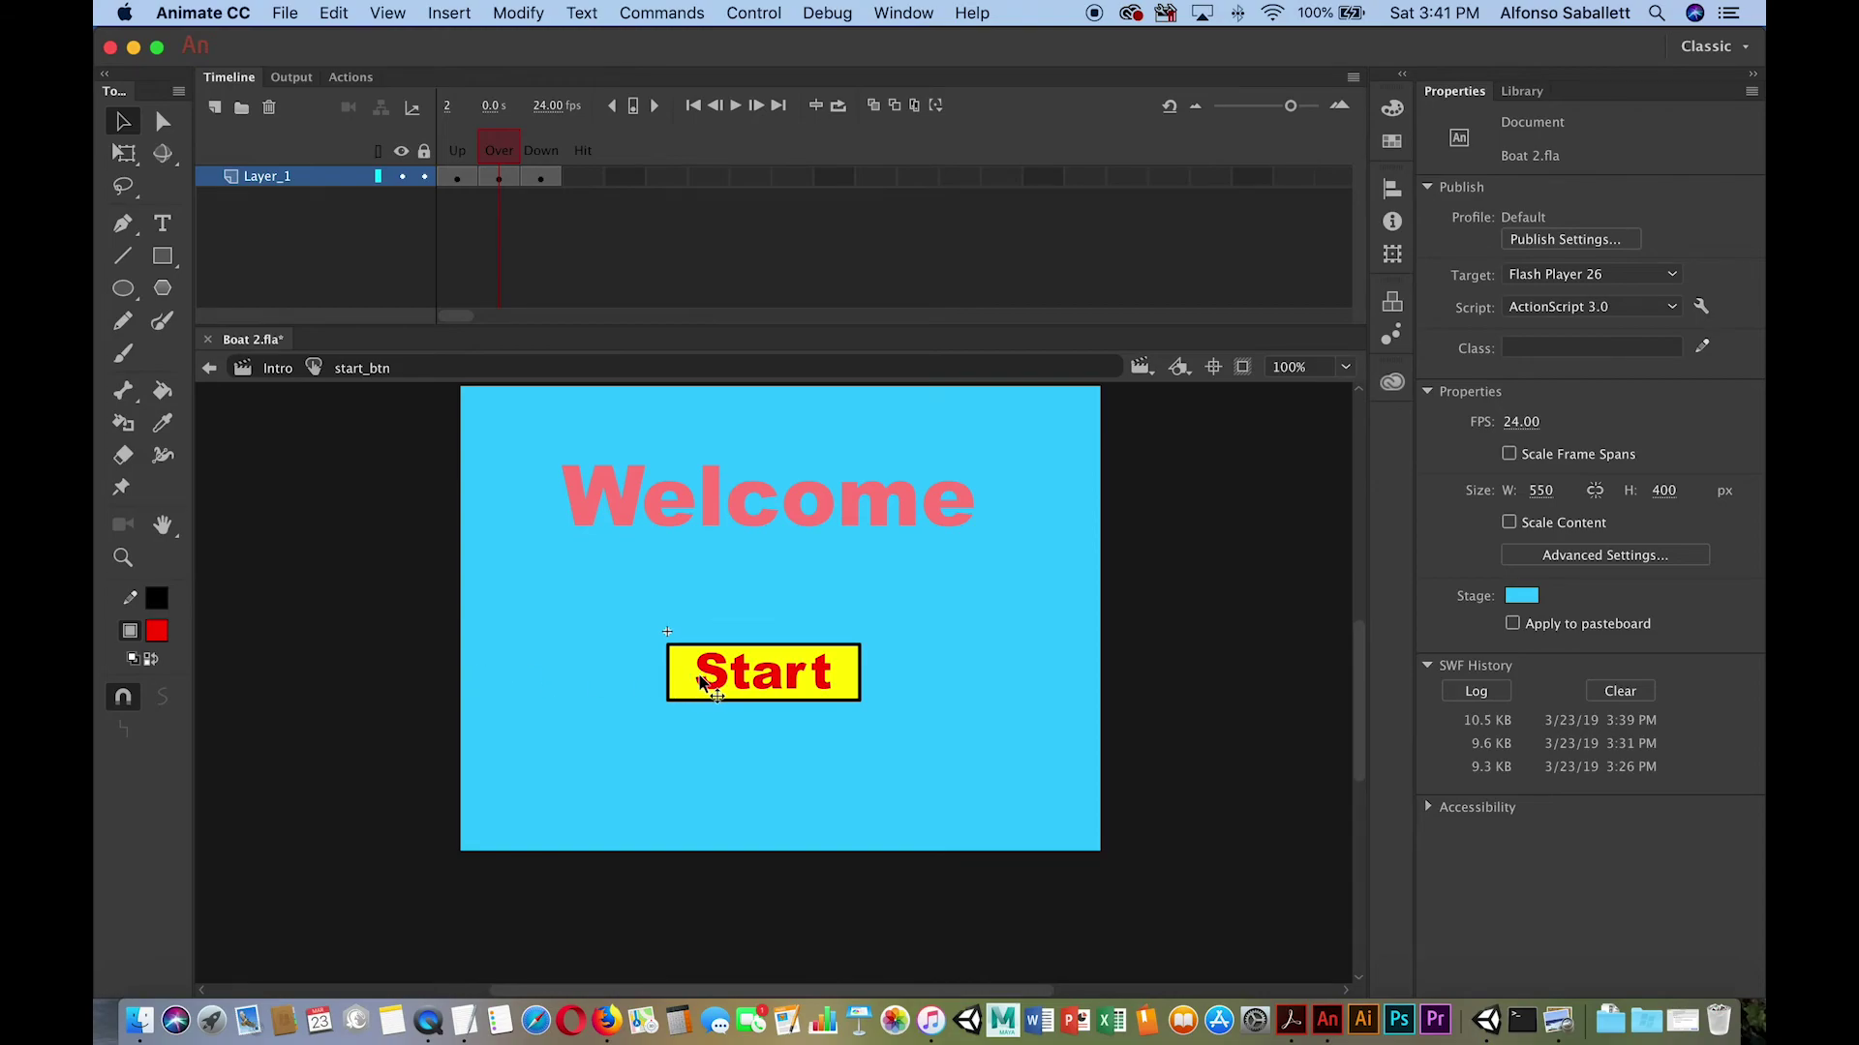
# Preview the movie and test the Start button's rollover and pressed states.
pyautogui.press('super+Return')
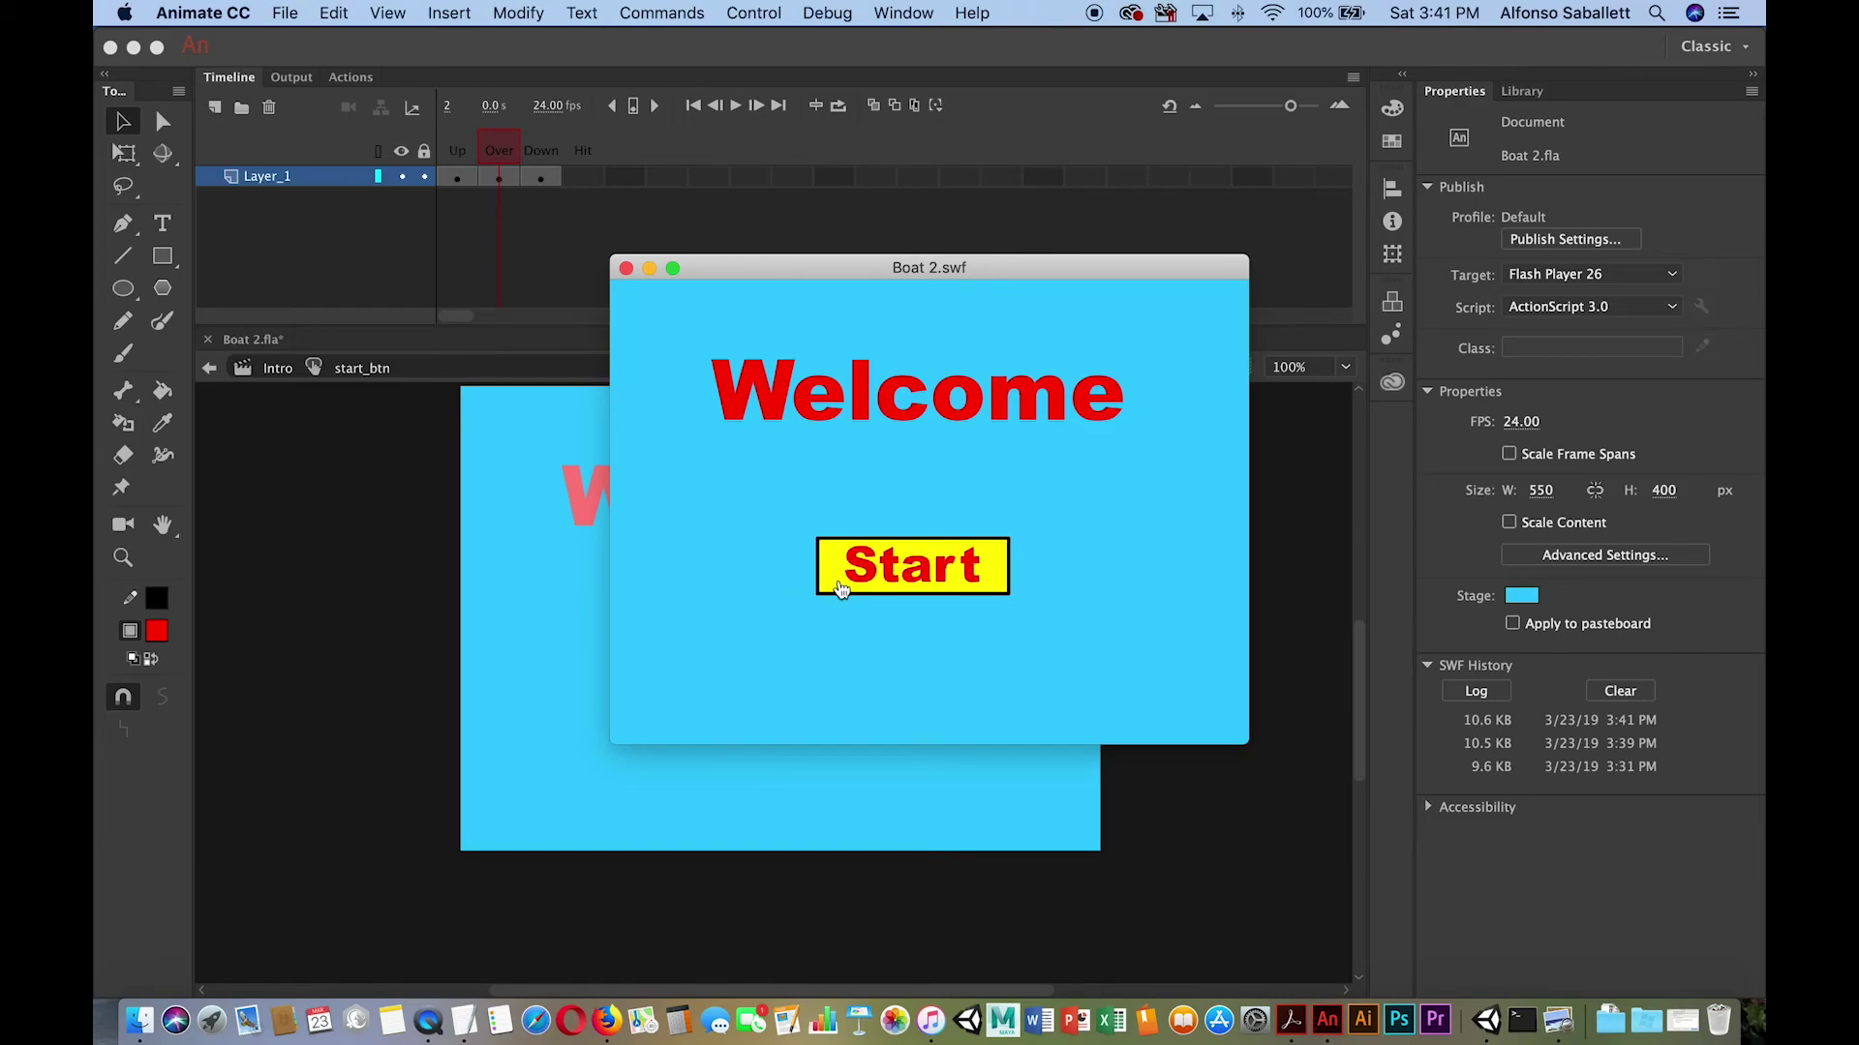
pyautogui.click(841, 589)
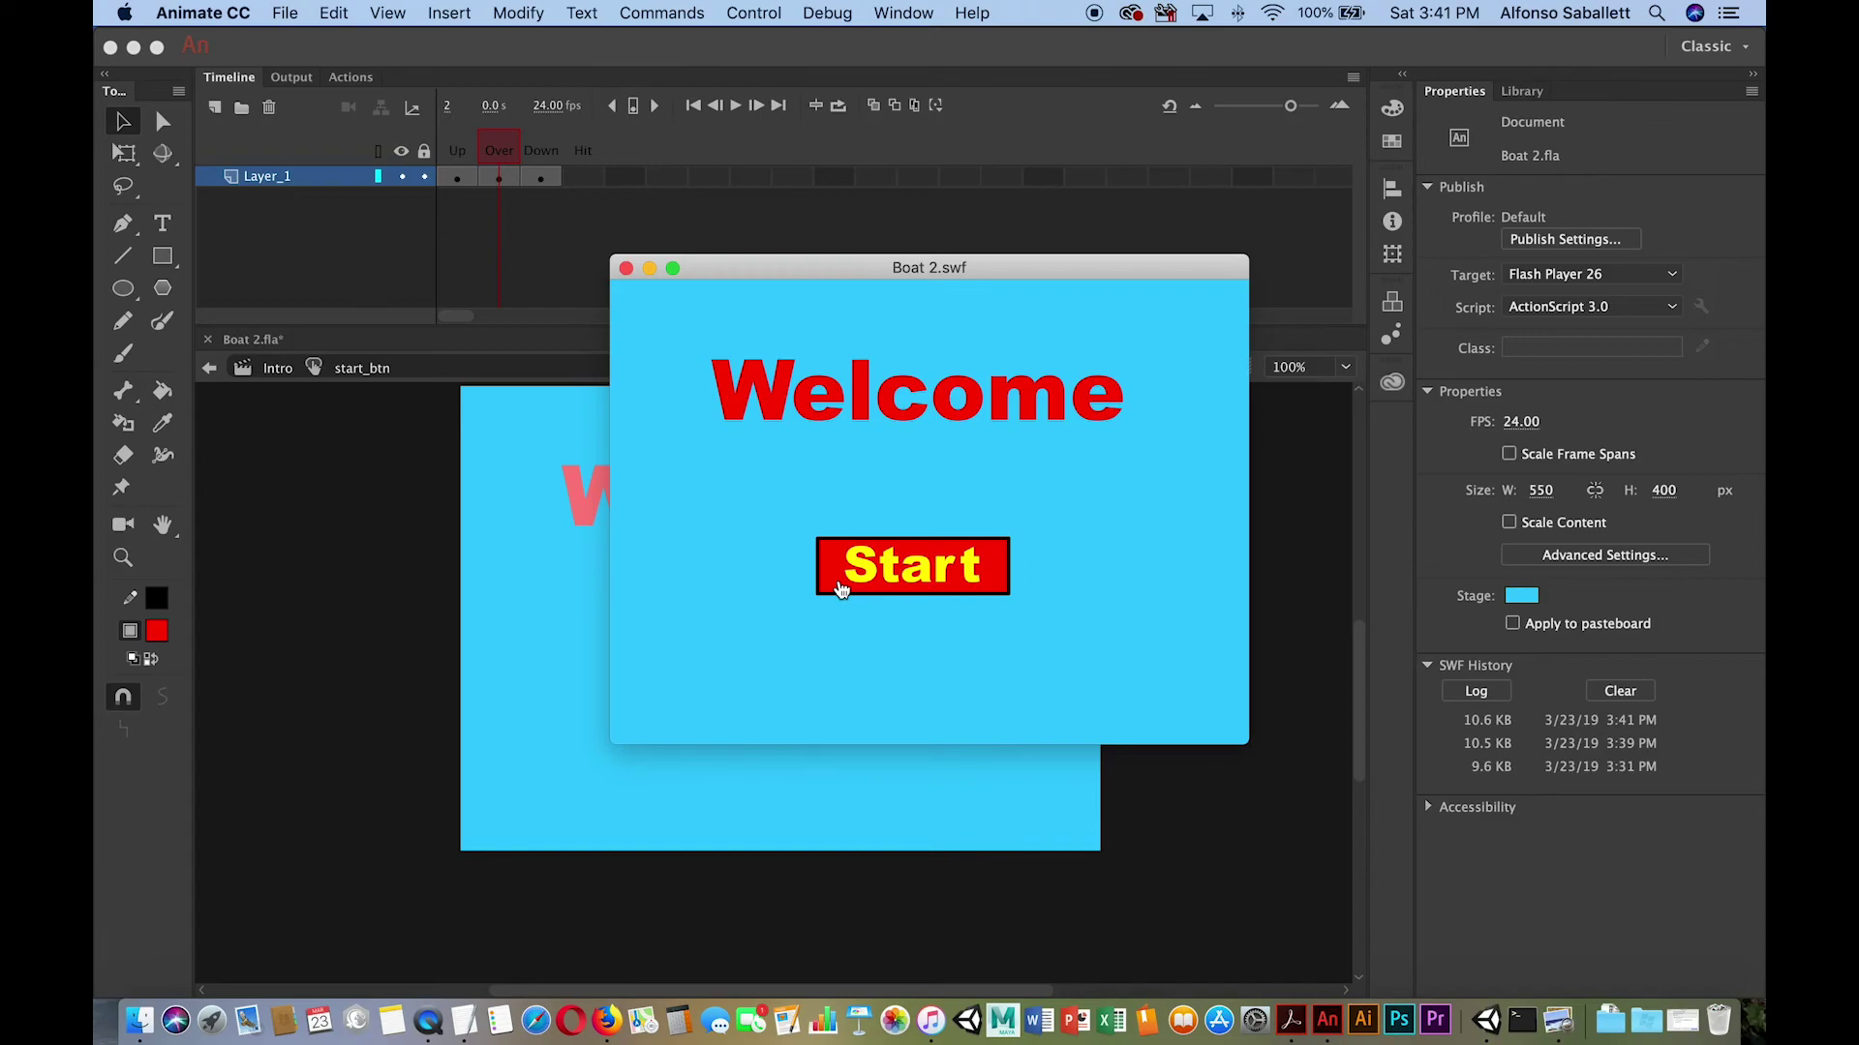
pyautogui.click(625, 268)
# Insert a keyframe in the Hit state of the button's Layer_1.
pyautogui.click(542, 153)
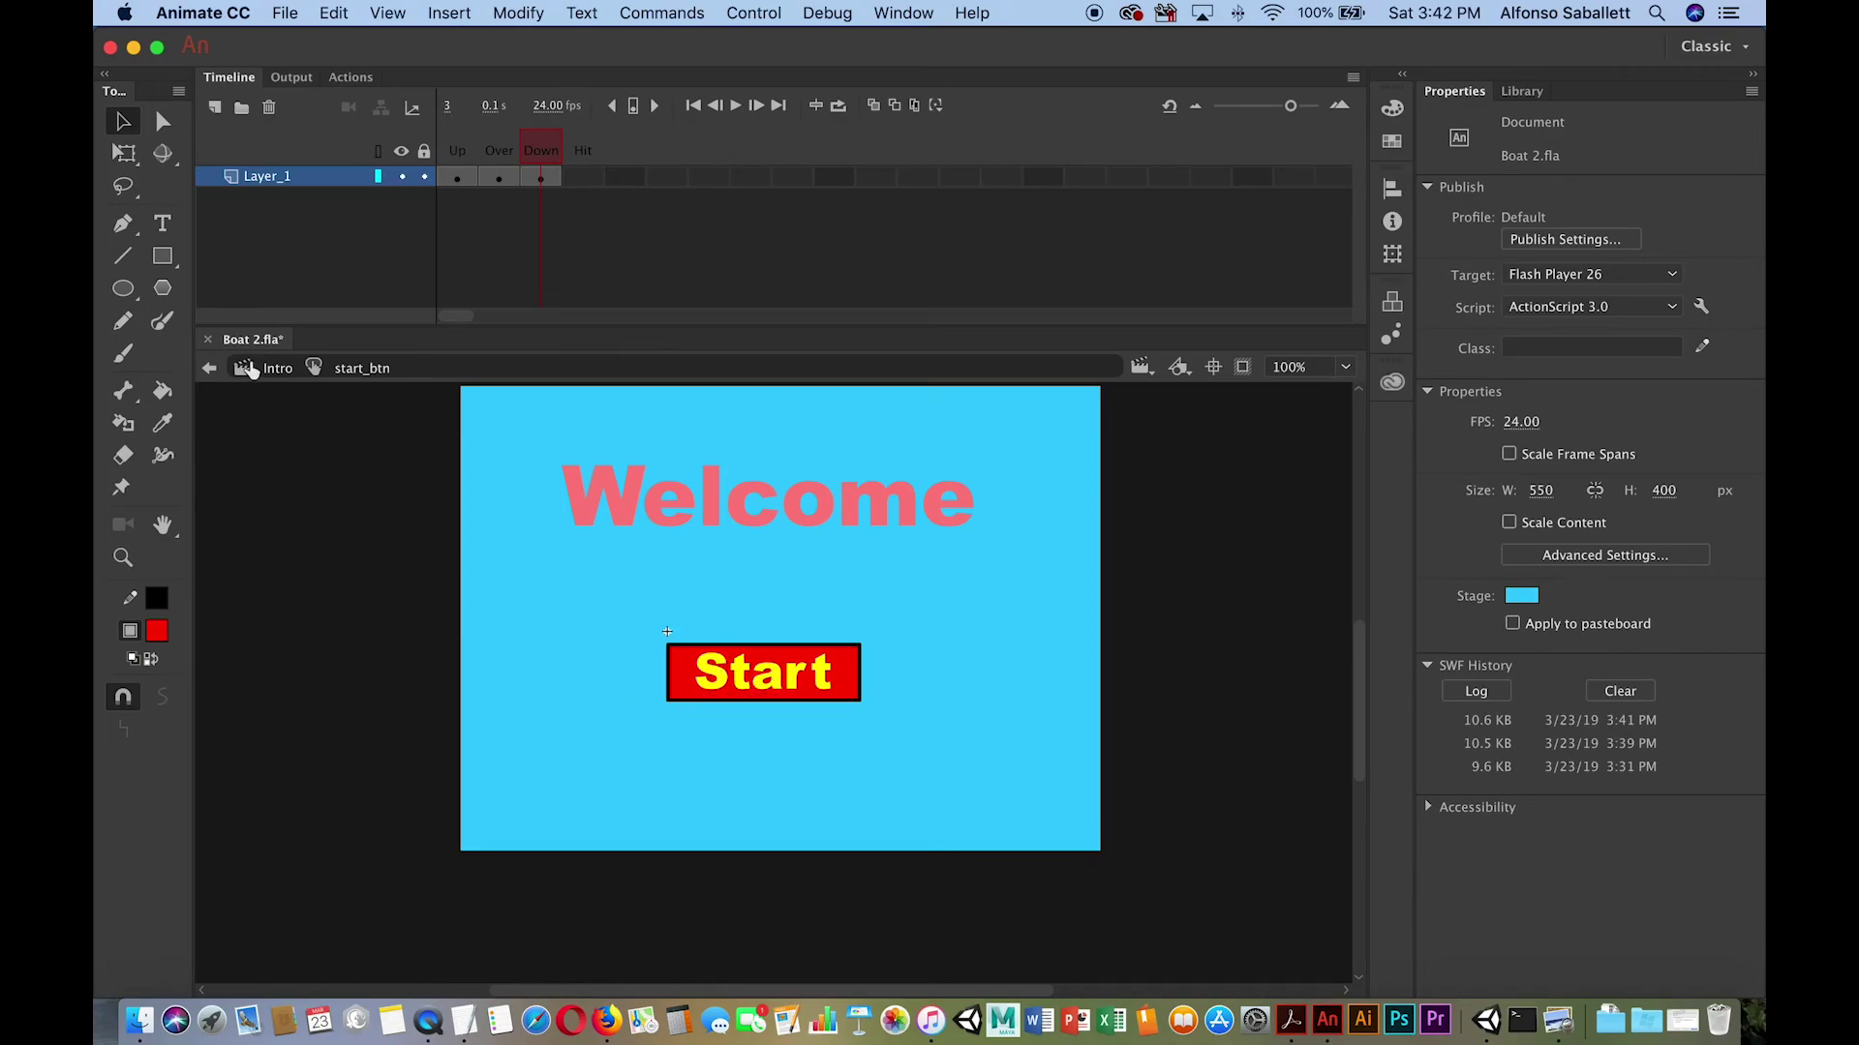
pyautogui.click(586, 177)
pyautogui.rightClick(590, 181)
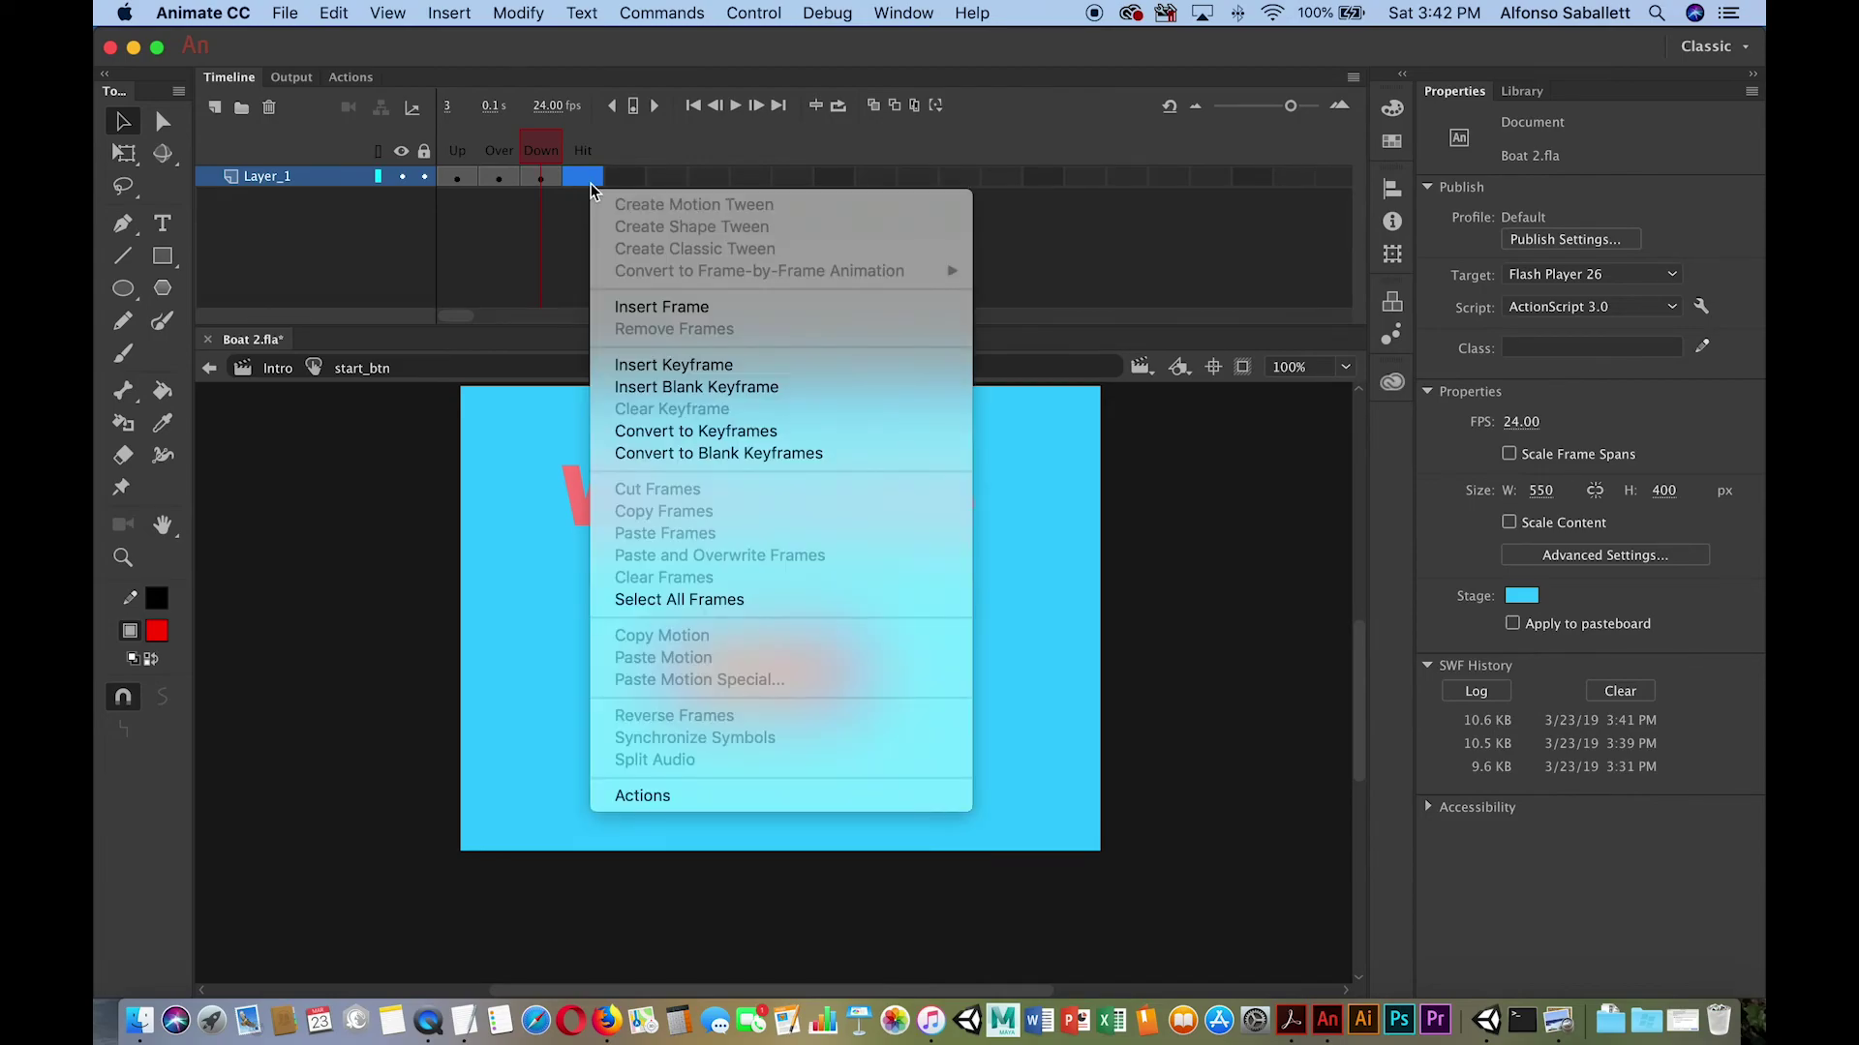
pyautogui.click(651, 365)
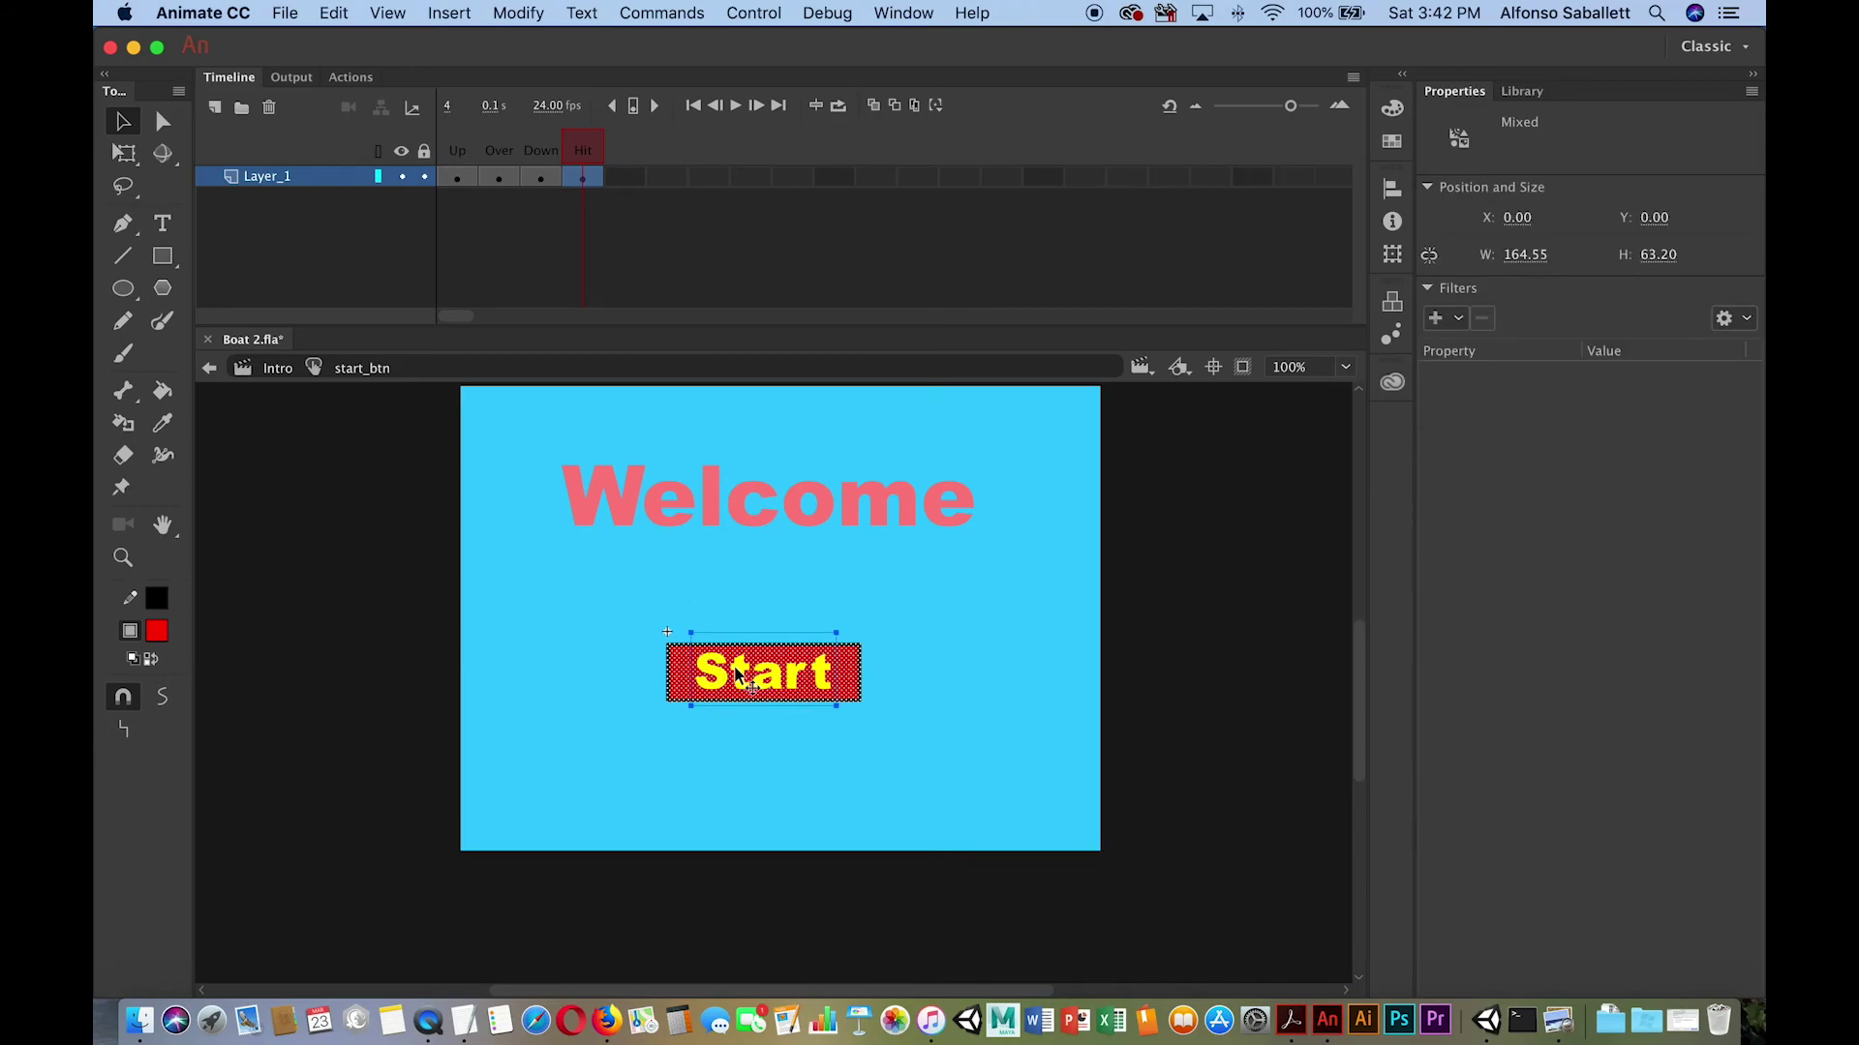
# Delete only the Start text from the Hit state, keeping the rectangle, and test the button in the movie preview.
pyautogui.press('Delete')
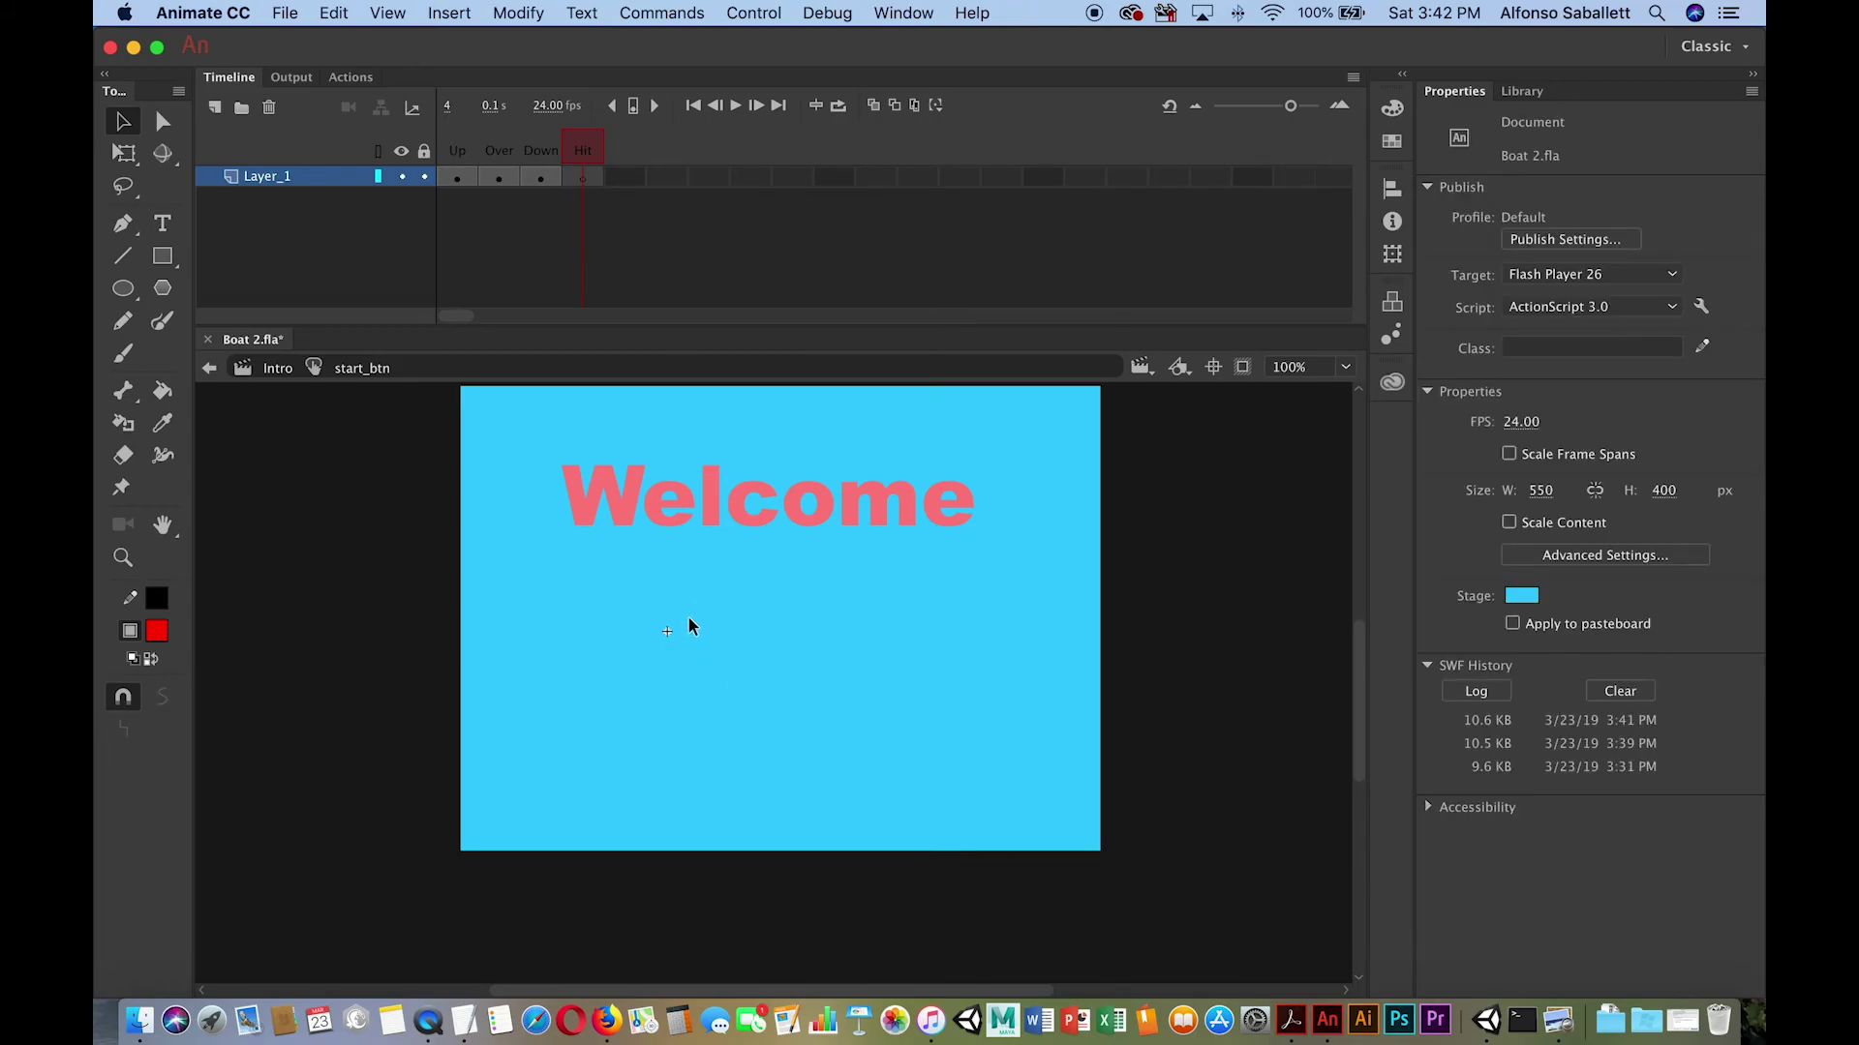
pyautogui.press('cmd+z')
pyautogui.click(886, 566)
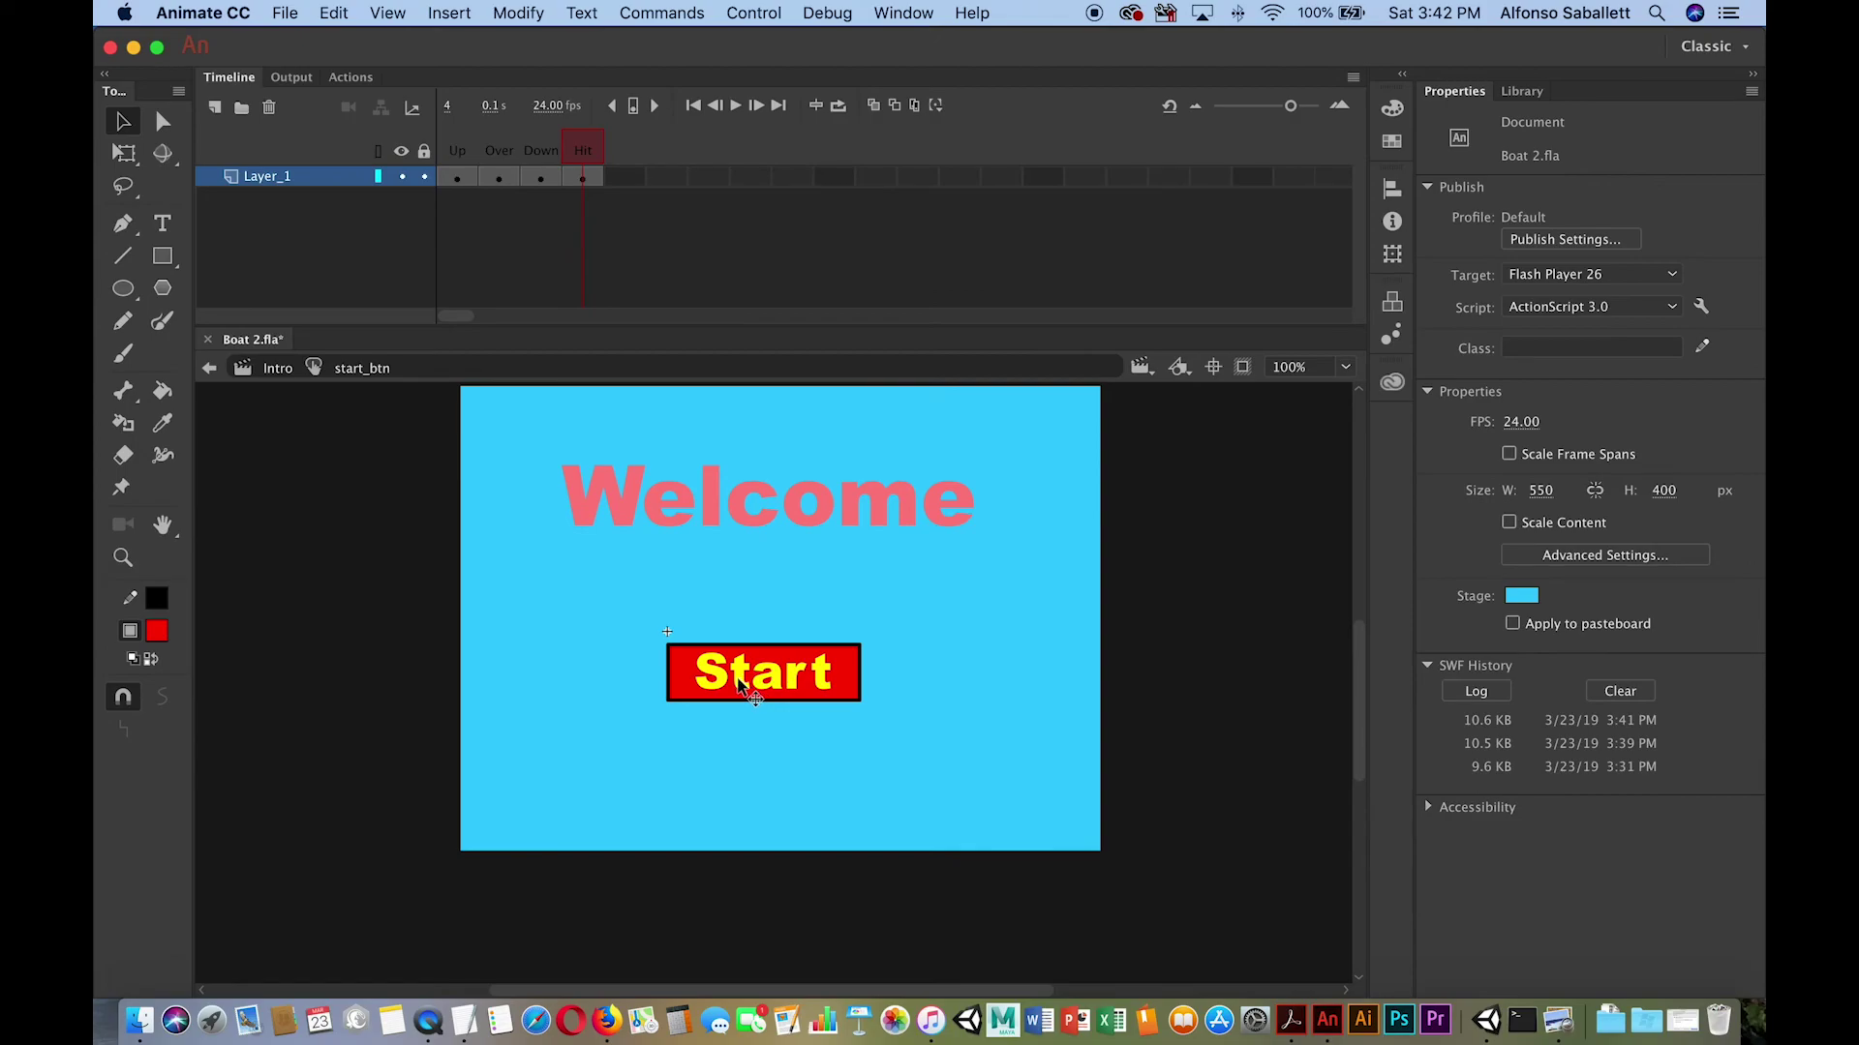
pyautogui.click(739, 684)
pyautogui.press('Delete')
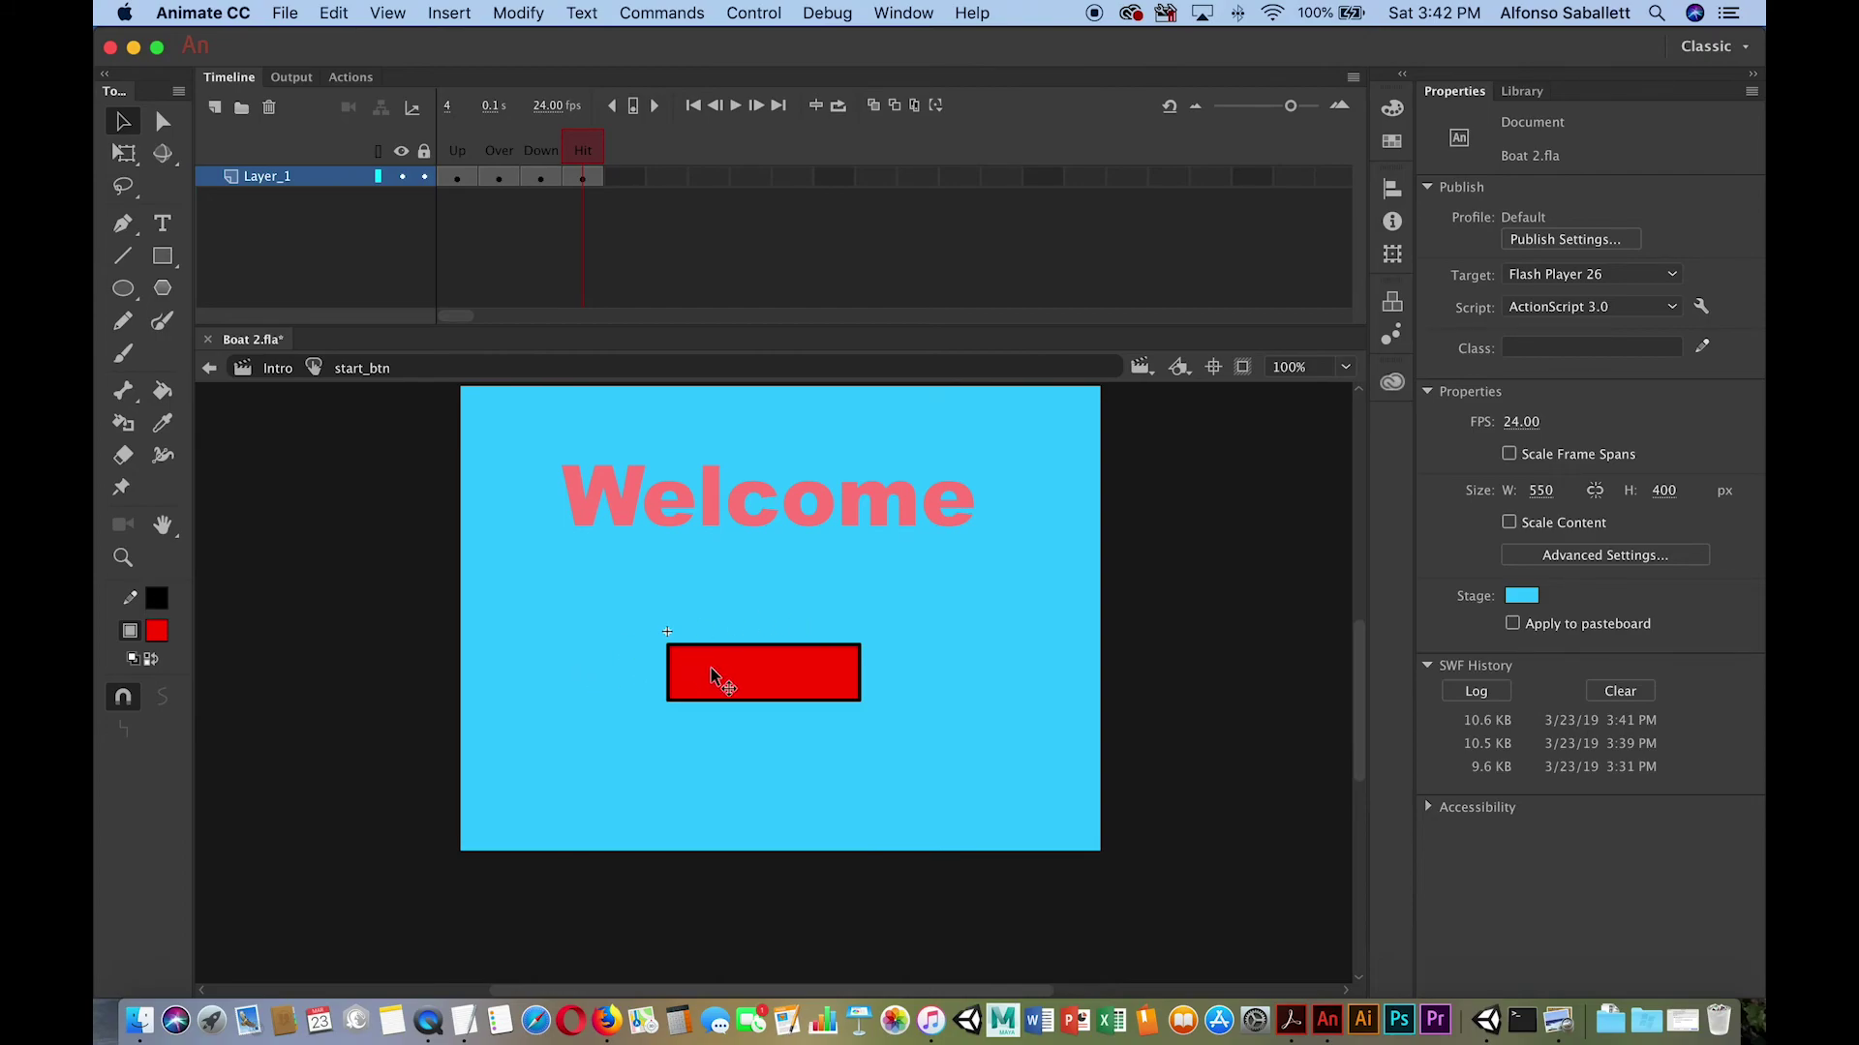
pyautogui.press('super+Return')
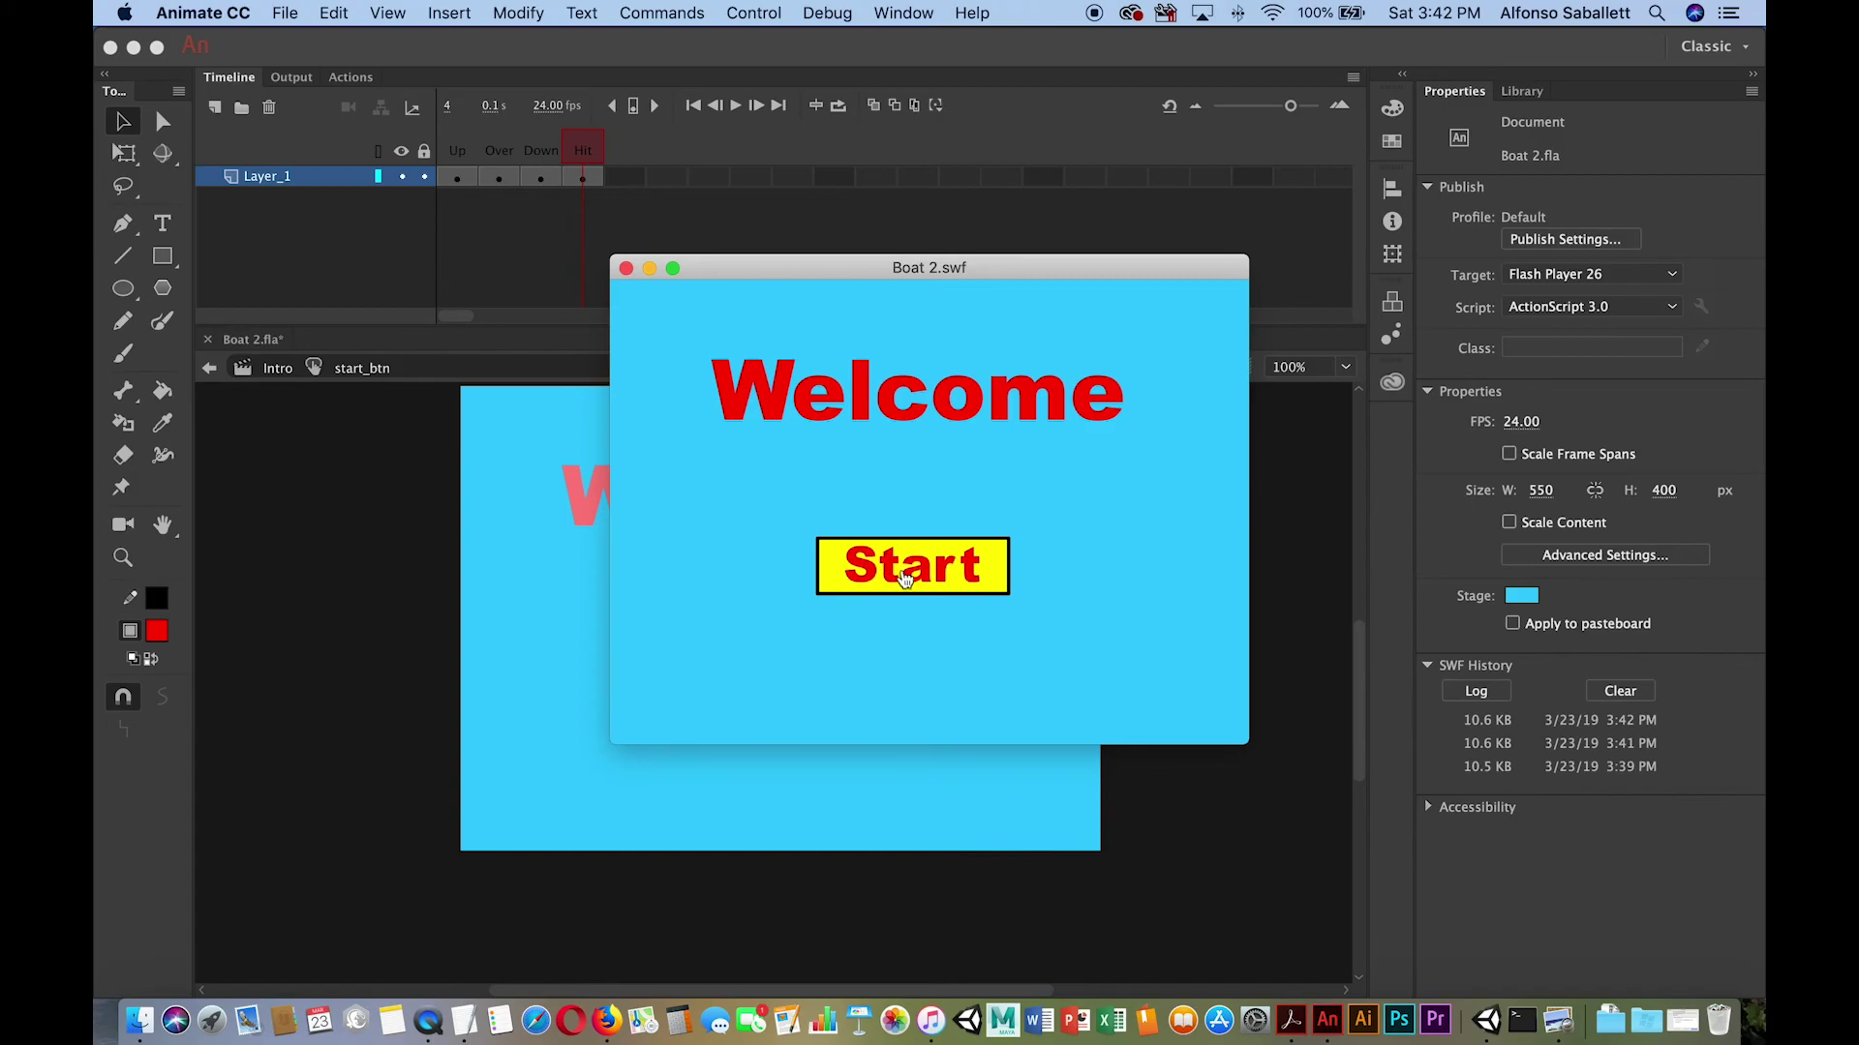
pyautogui.click(626, 268)
# Try moving the Hit rectangle to the stage's lower-right corner and test that clickable area in the movie preview.
pyautogui.click(742, 666)
pyautogui.moveTo(742, 666); pyautogui.dragTo(981, 817)
pyautogui.press('super+Return')
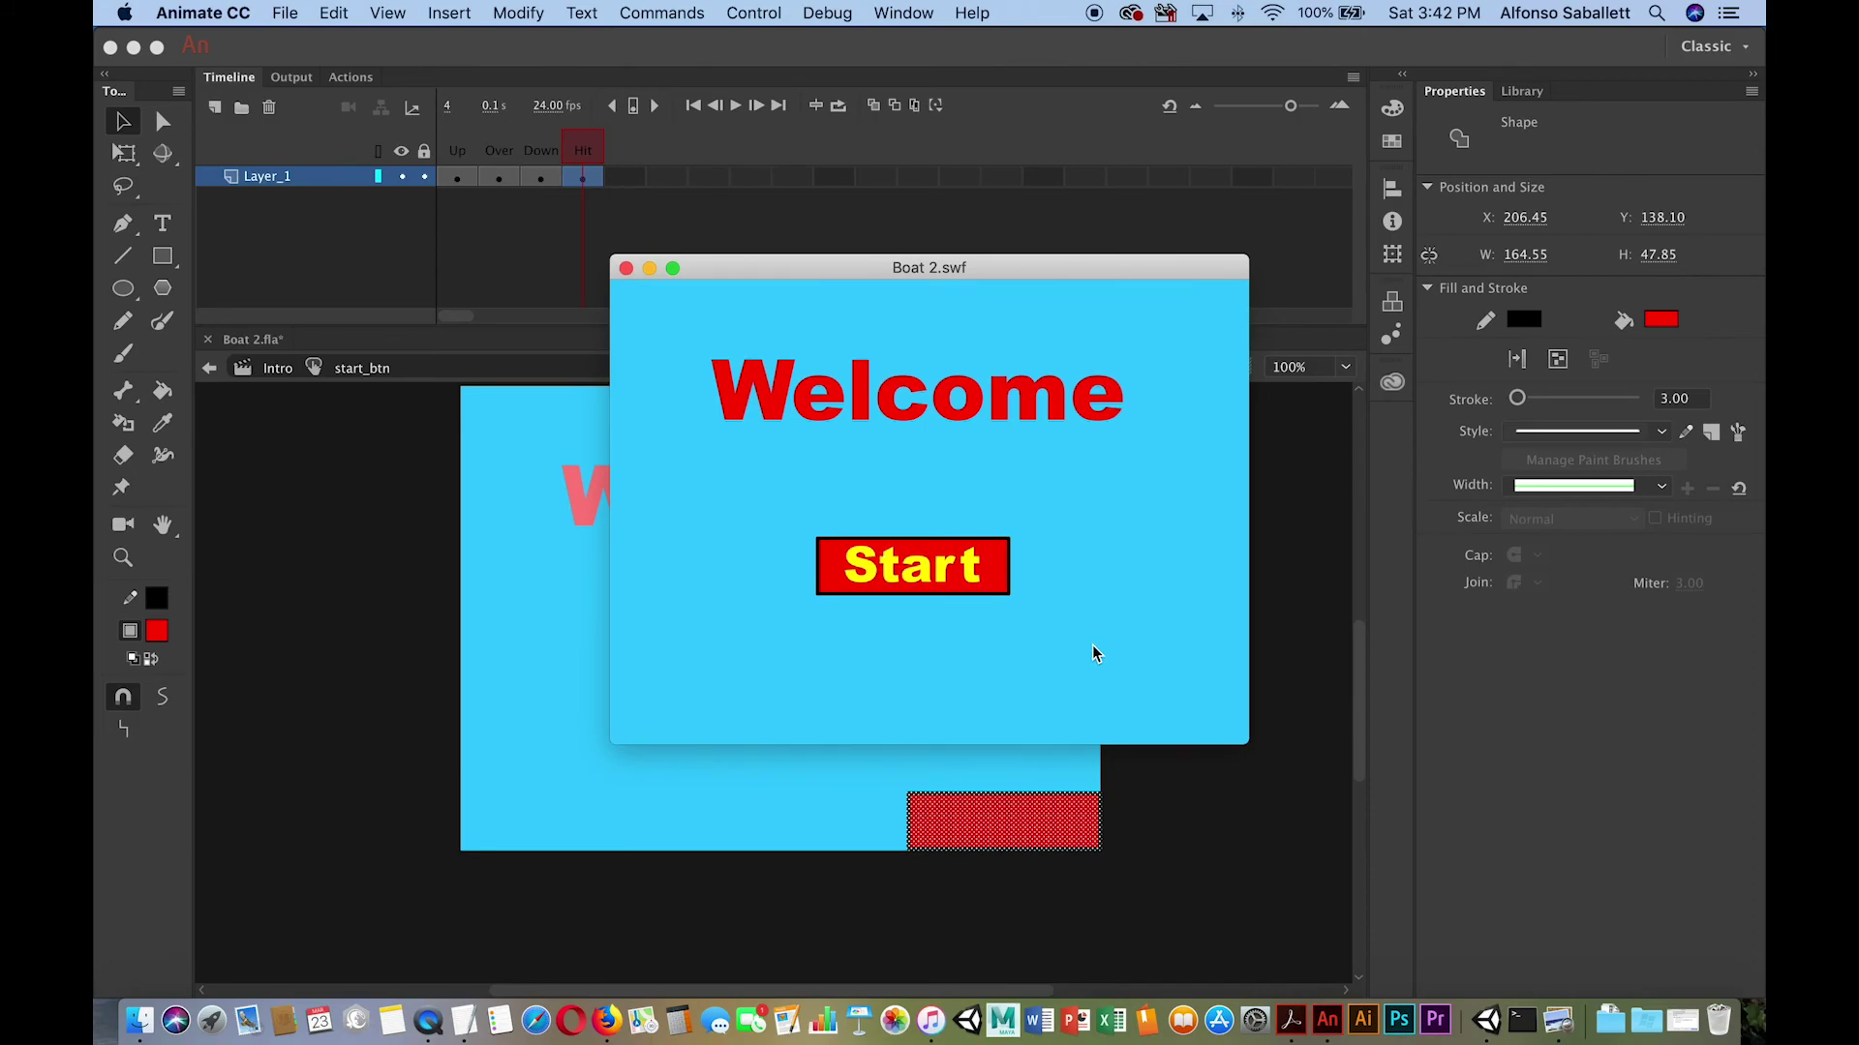
pyautogui.click(1162, 724)
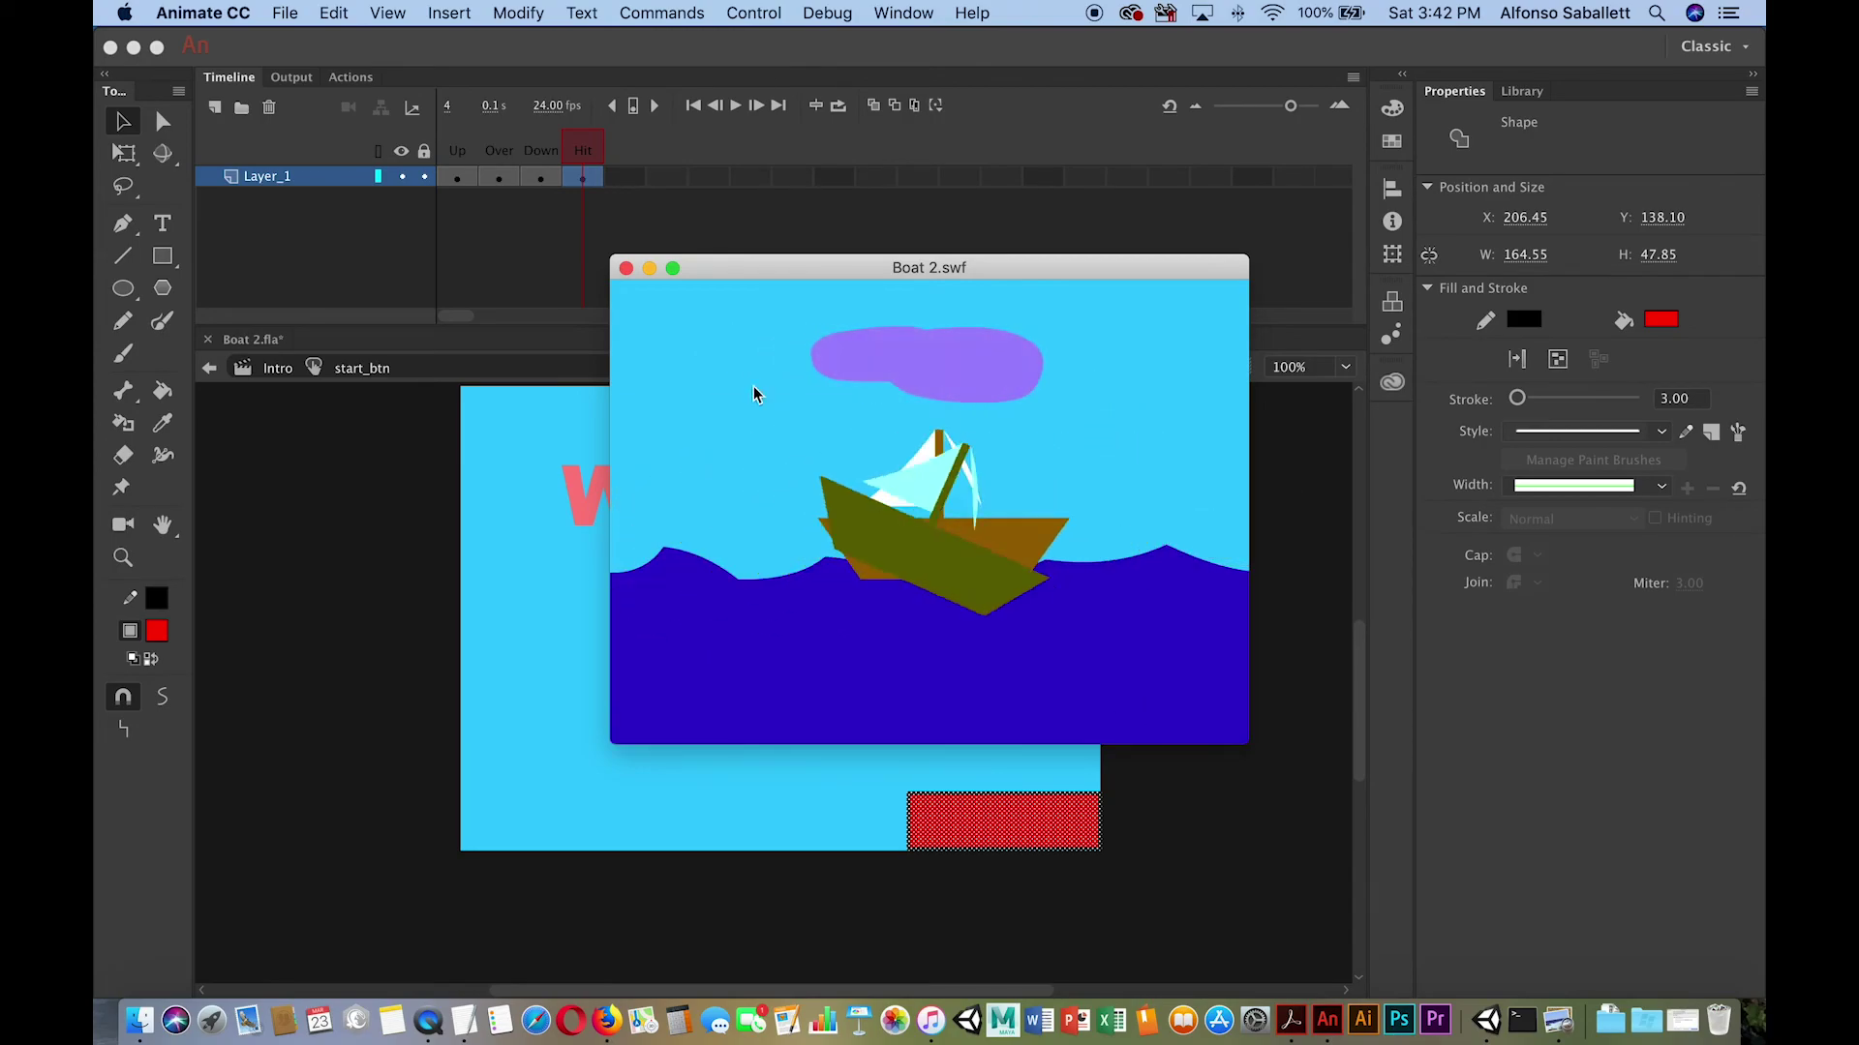
pyautogui.click(625, 268)
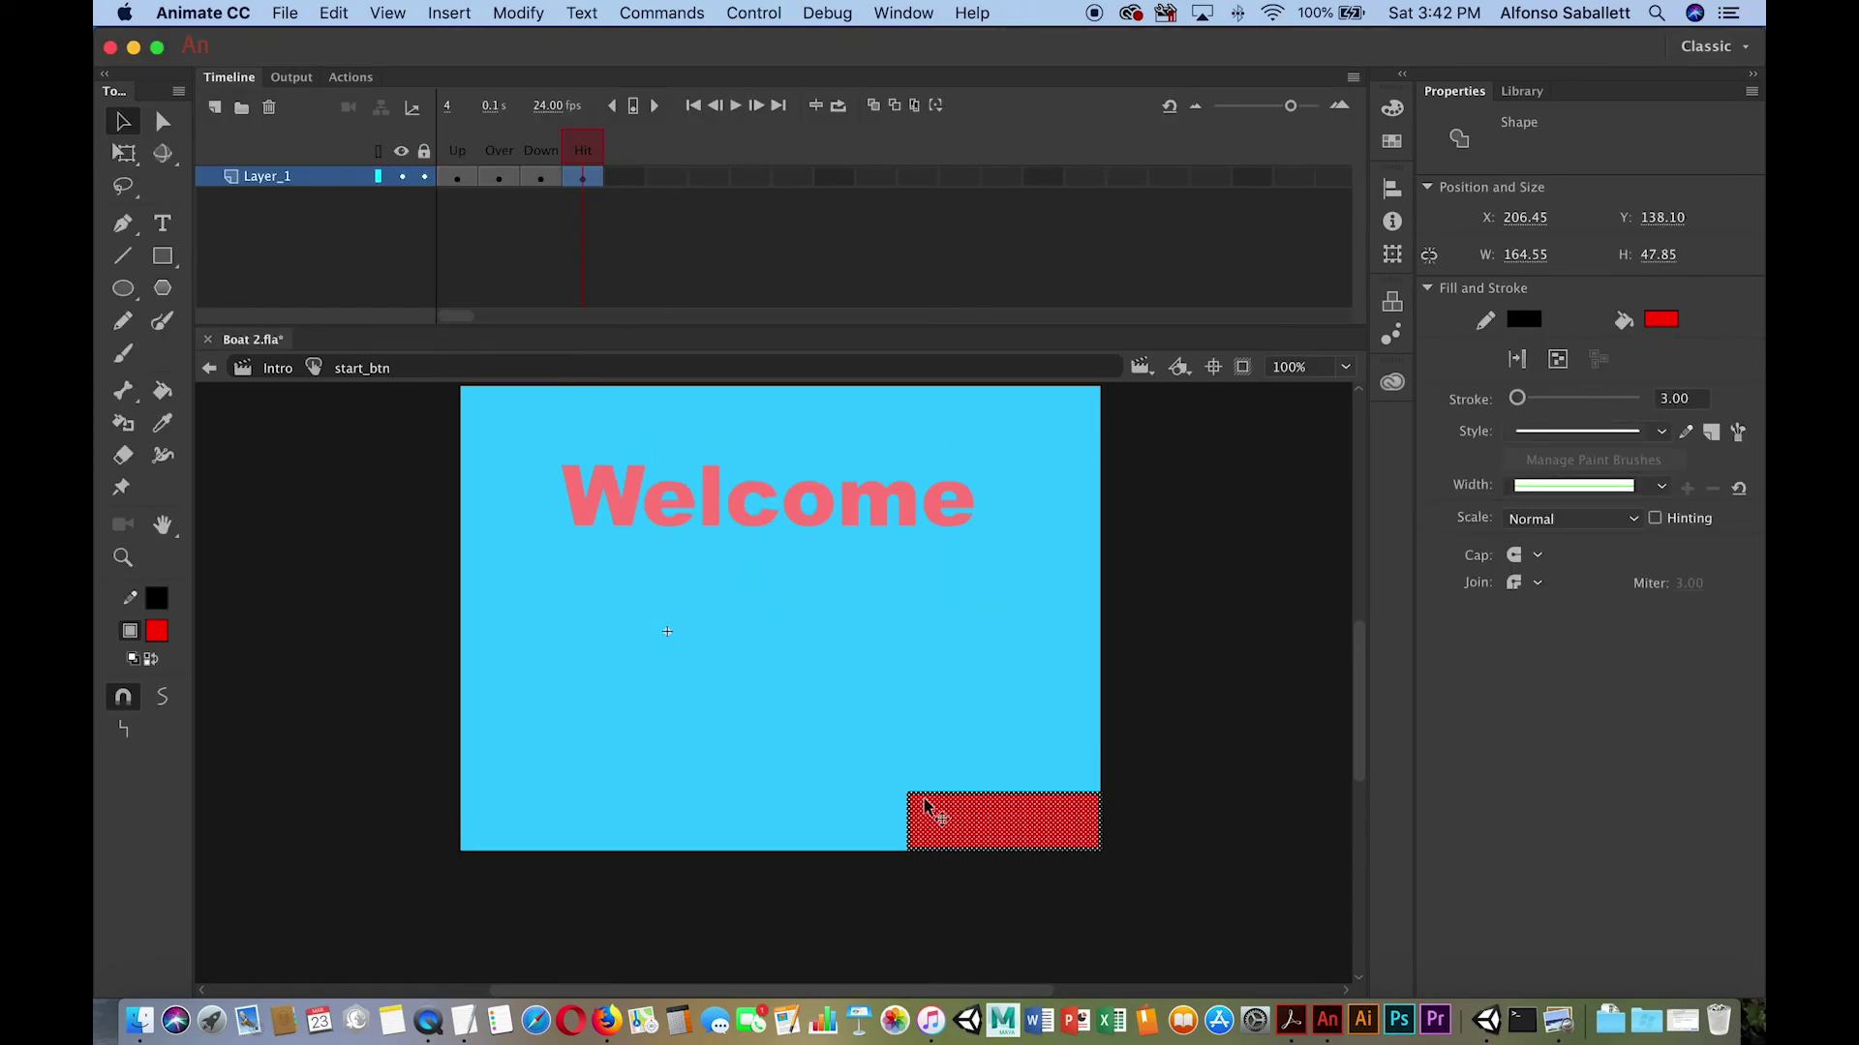
pyautogui.press('super+z')
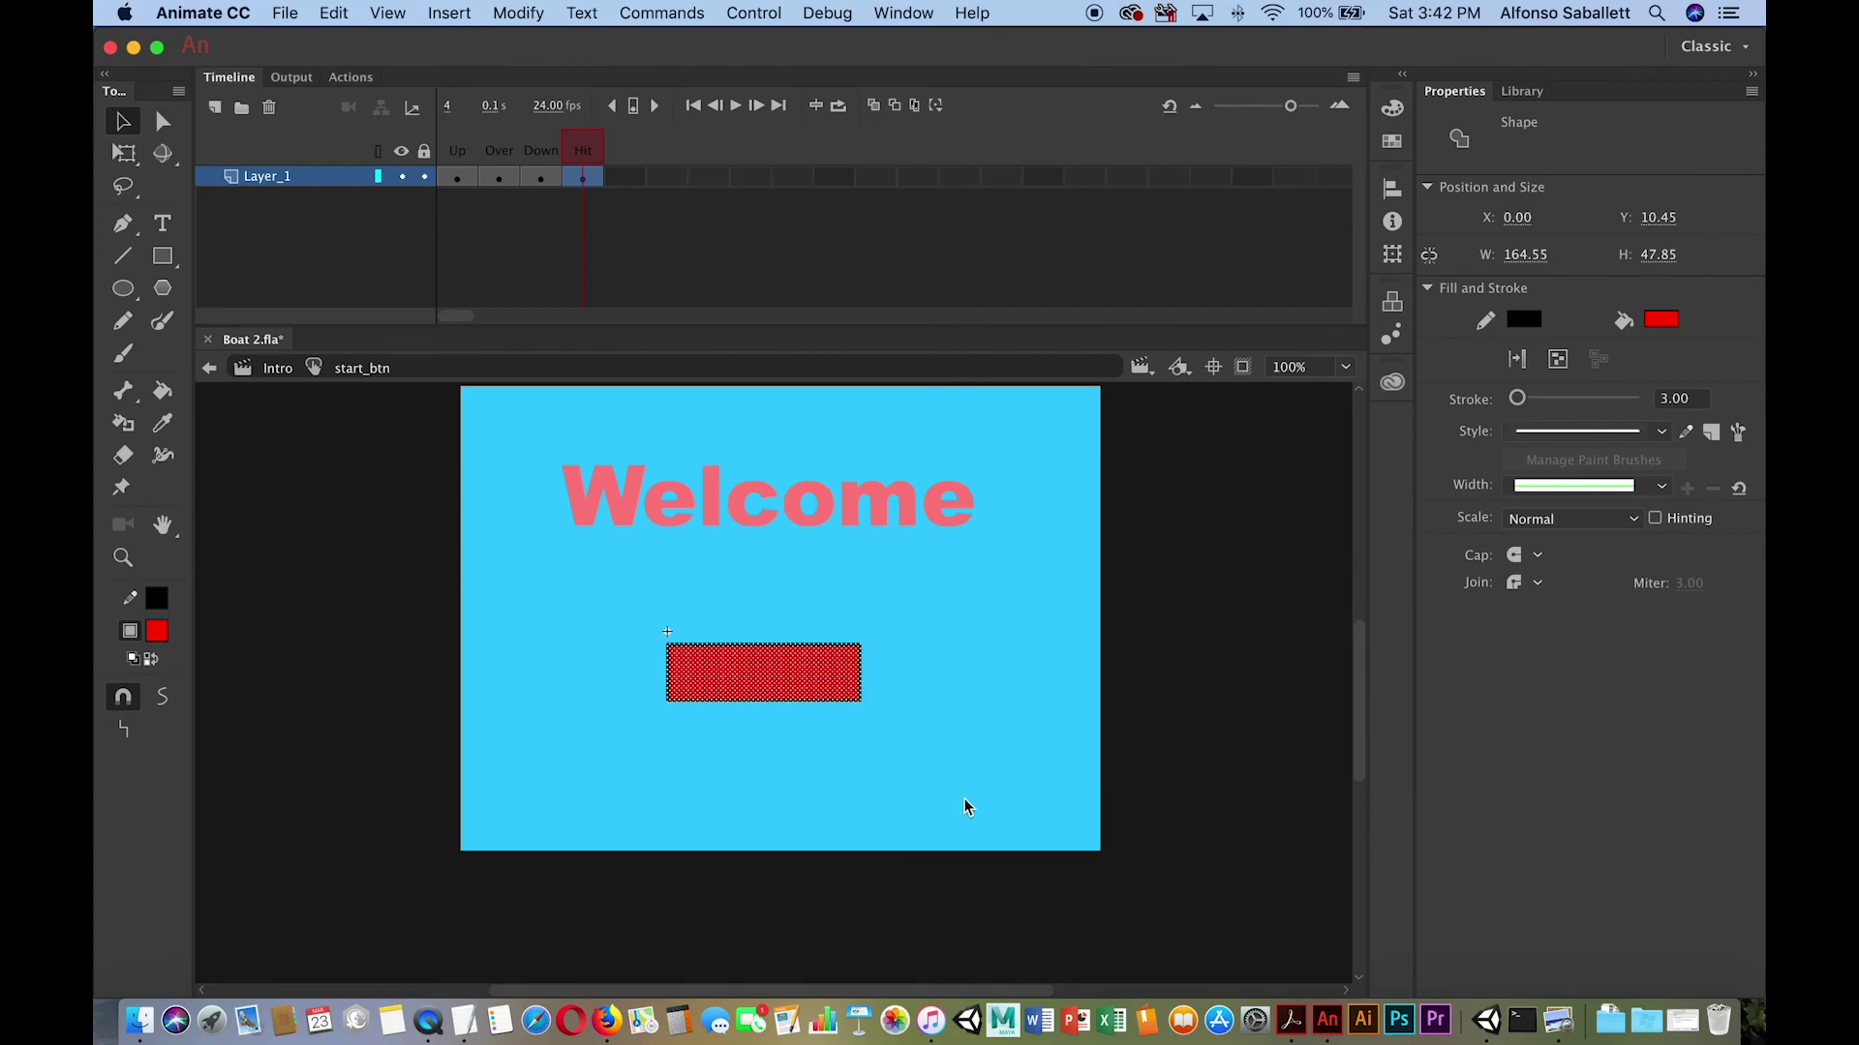
pyautogui.click(625, 664)
# Review the artwork in the button's Over, Down, Hit and Up states.
pyautogui.click(505, 150)
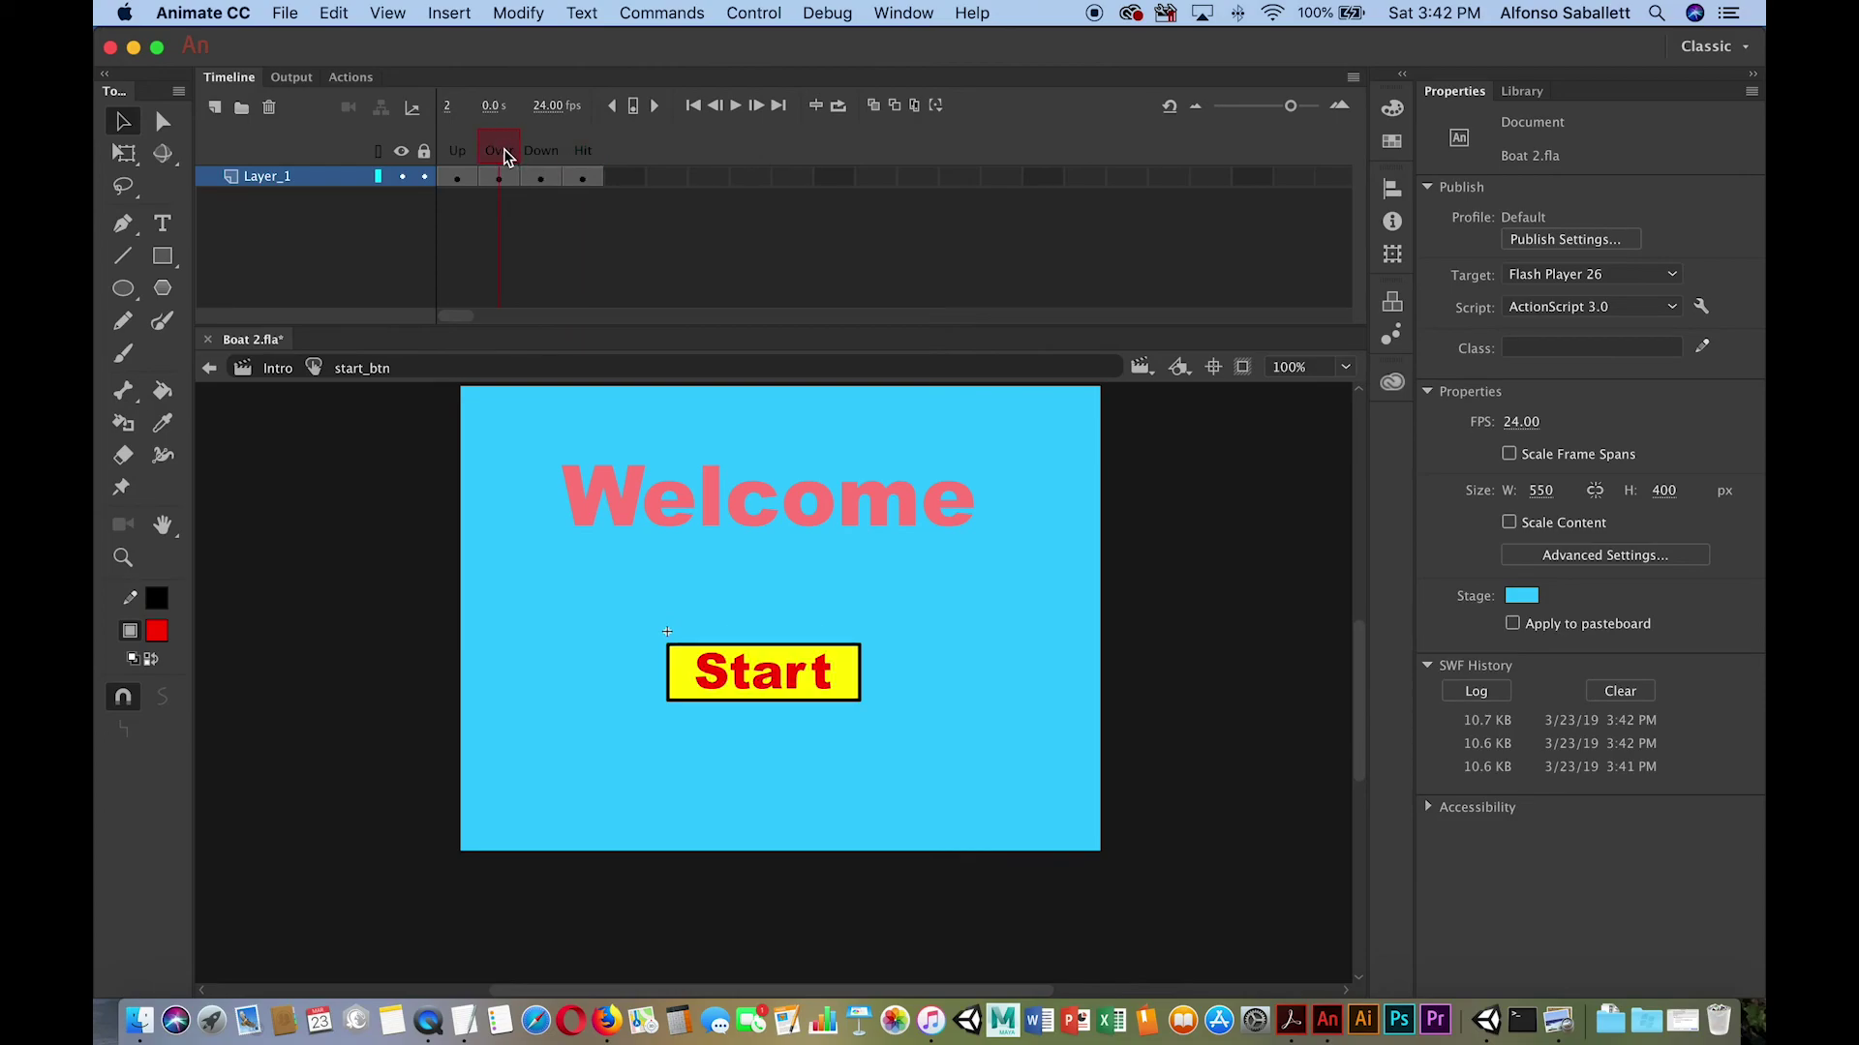
pyautogui.click(539, 153)
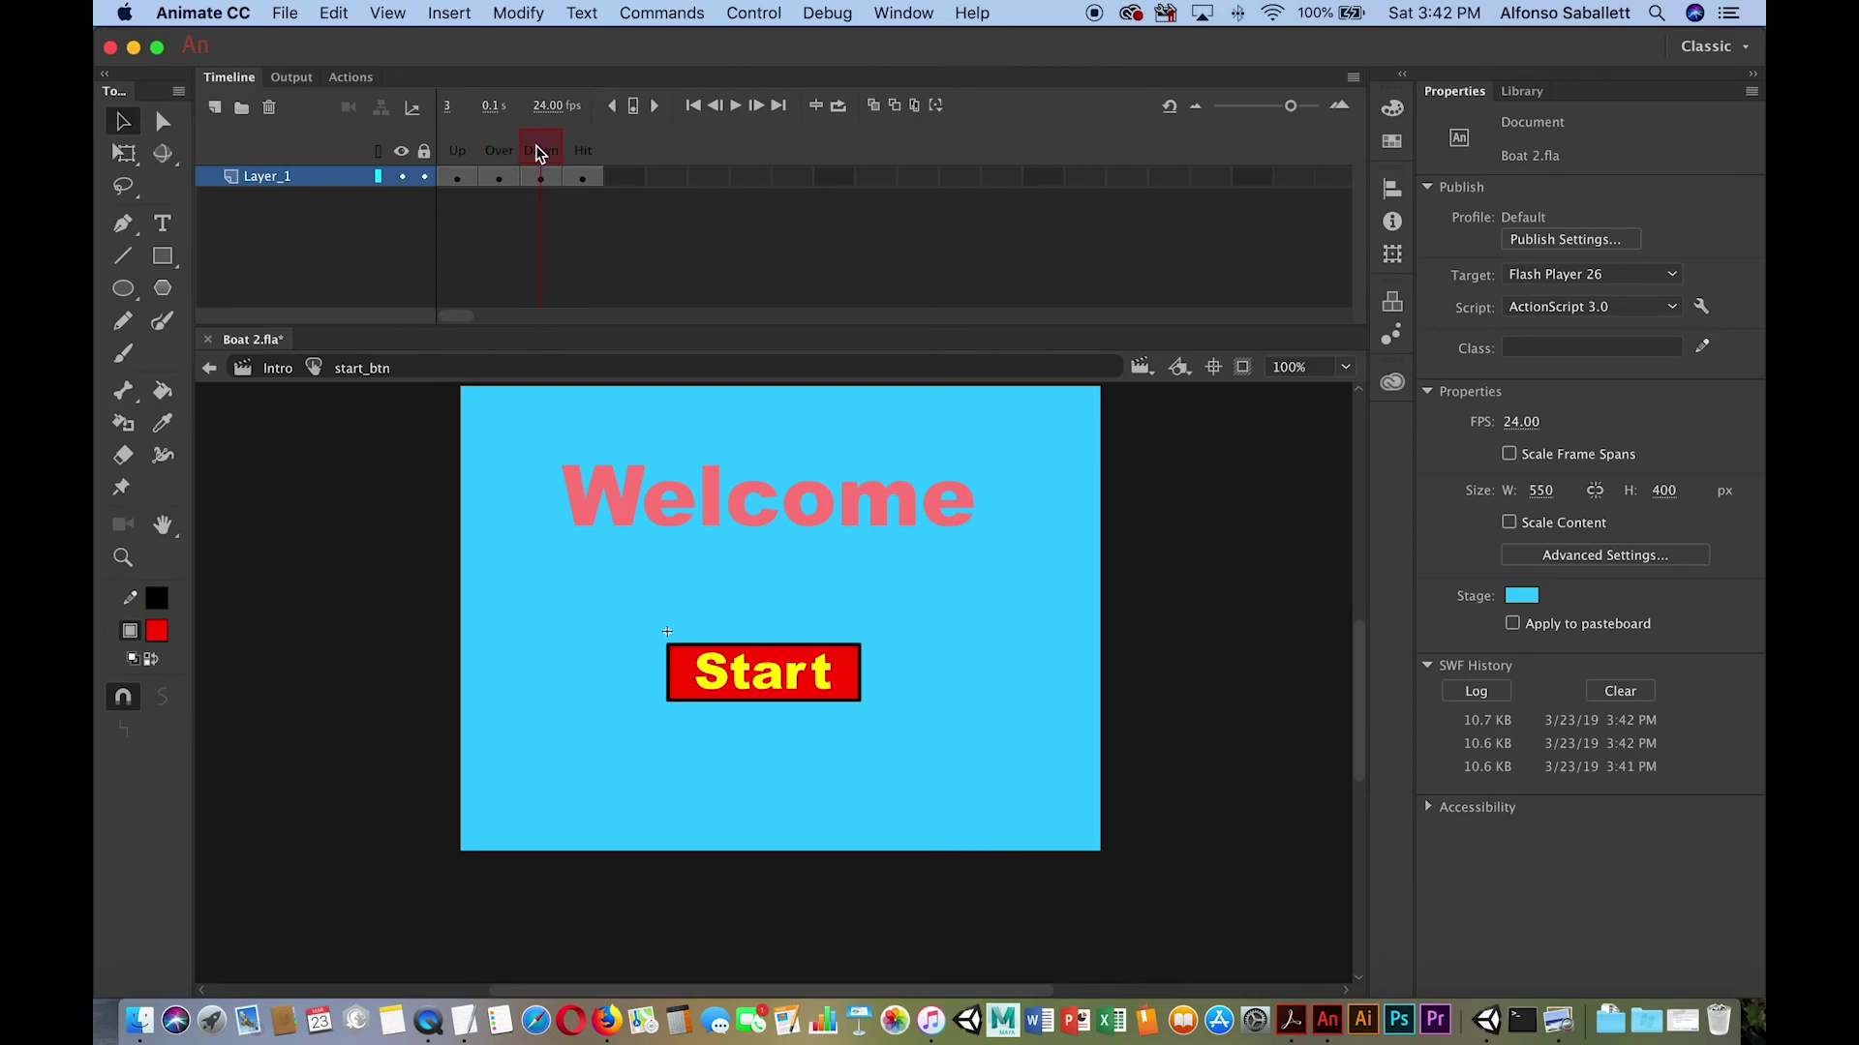
pyautogui.click(582, 153)
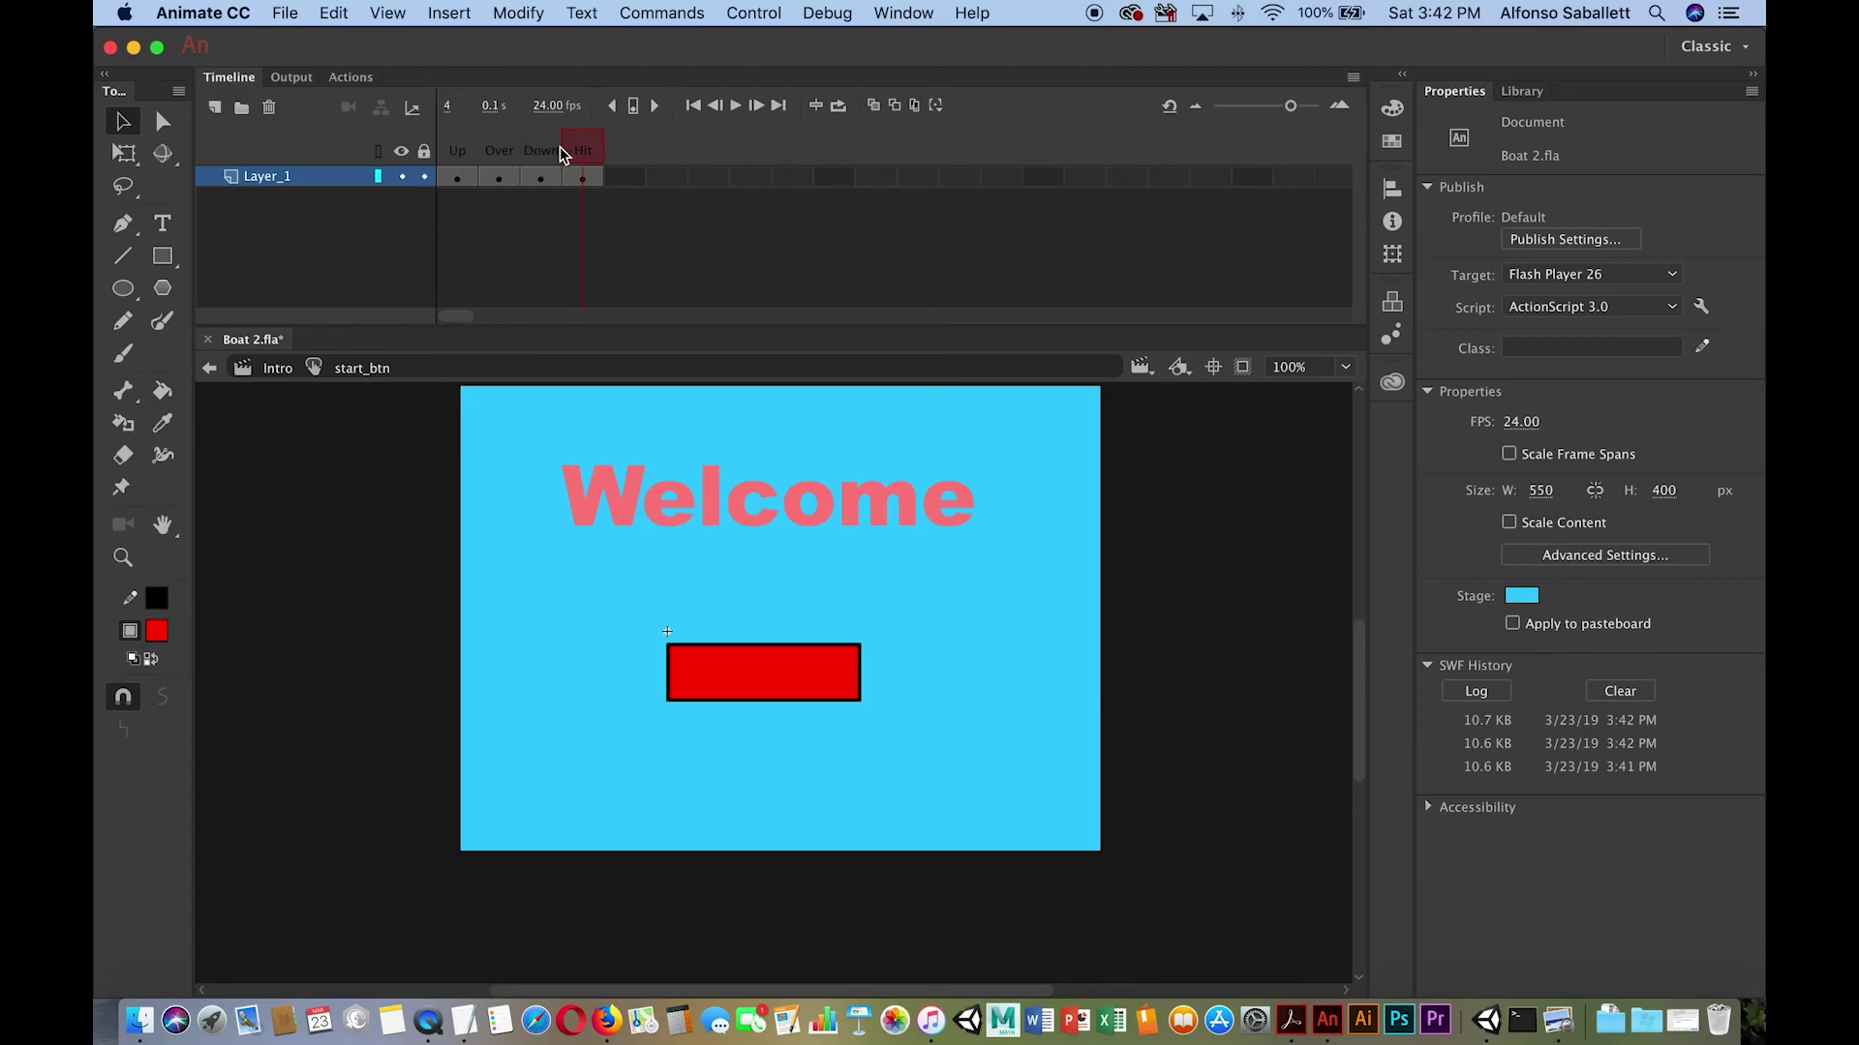
pyautogui.click(454, 155)
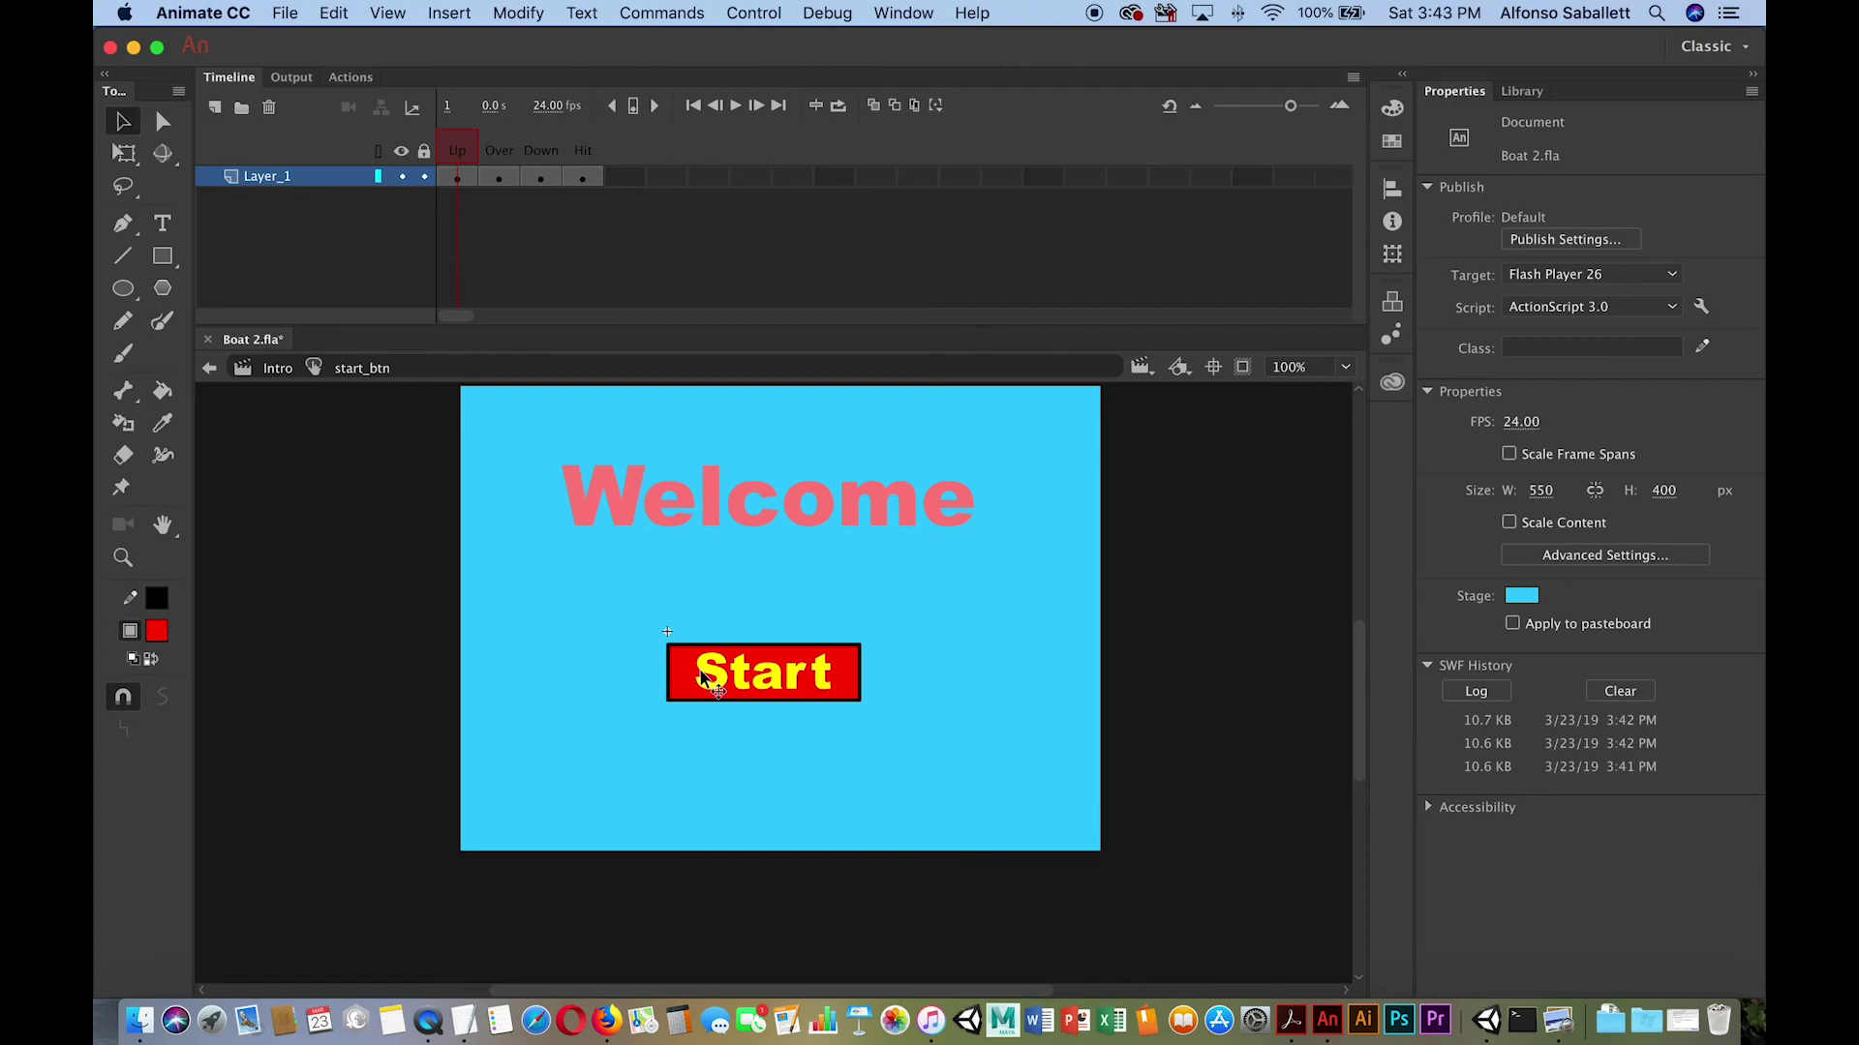
pyautogui.click(584, 153)
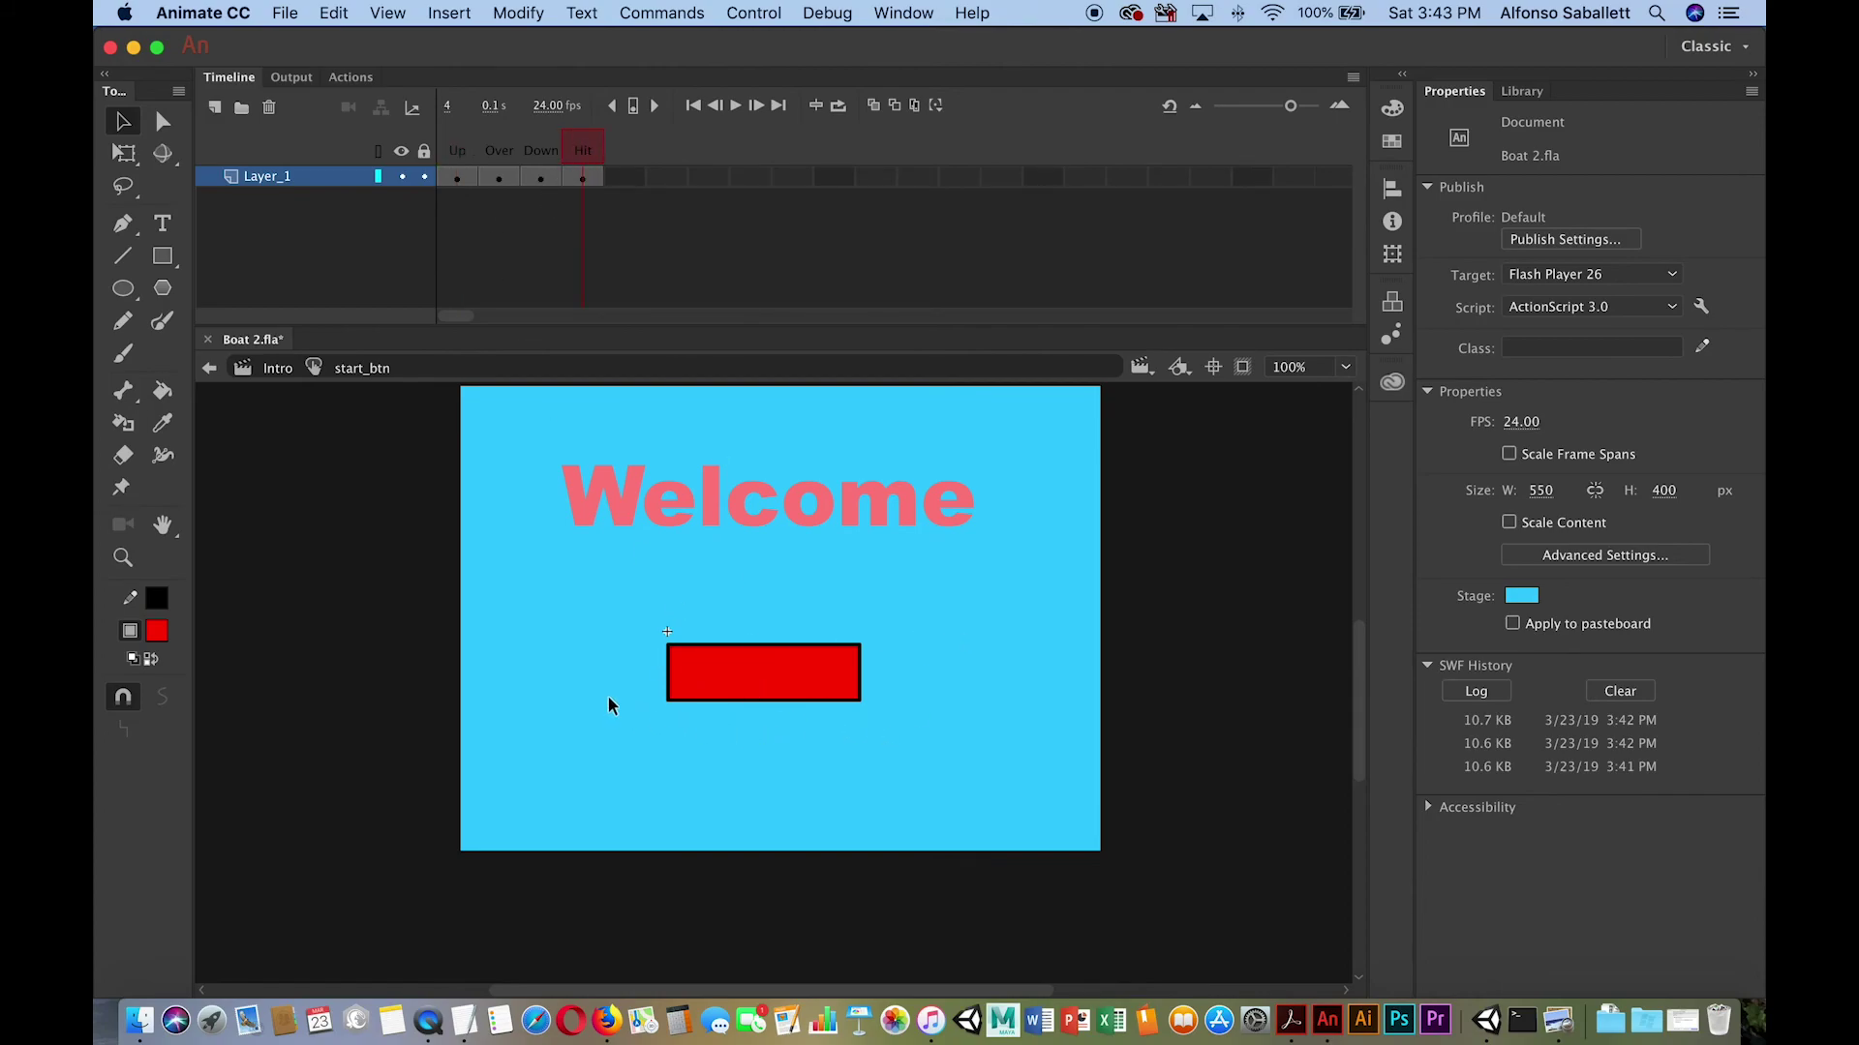
# Leave the button symbol and switch to the Boat scene.
pyautogui.click(271, 372)
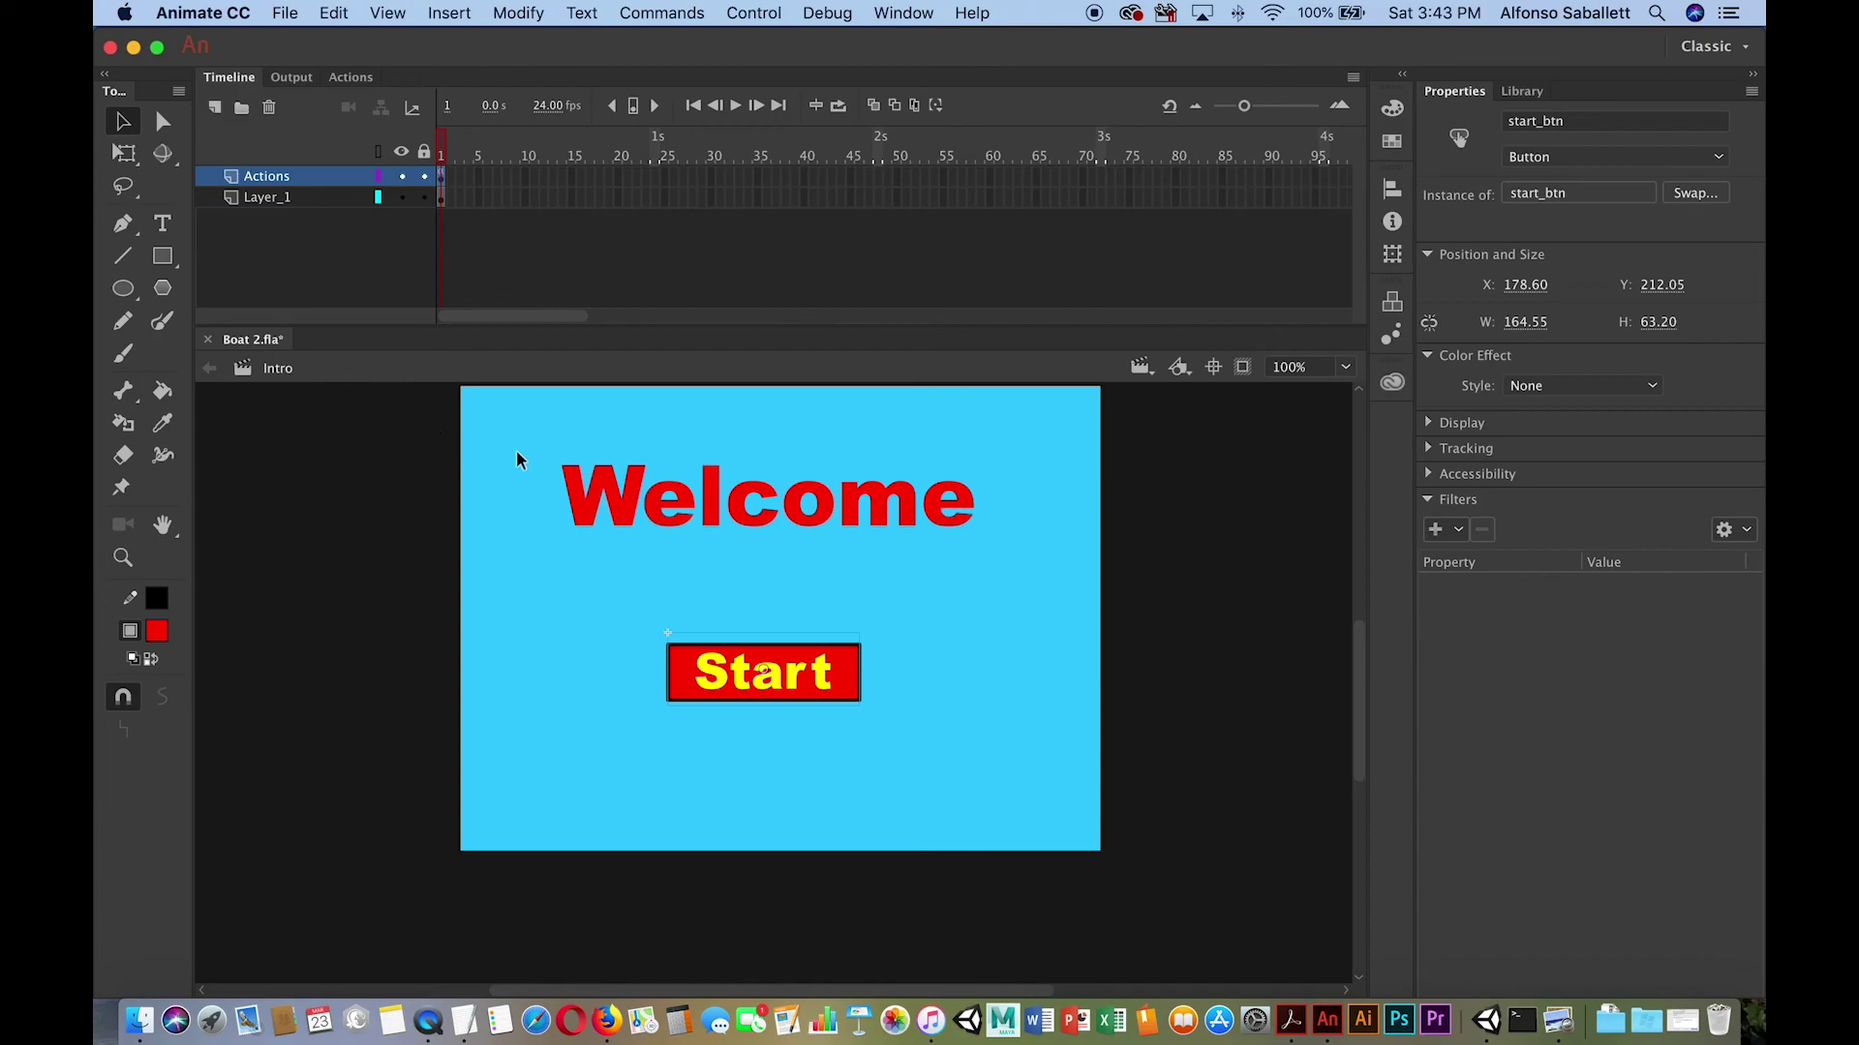
pyautogui.click(1142, 368)
pyautogui.click(1186, 422)
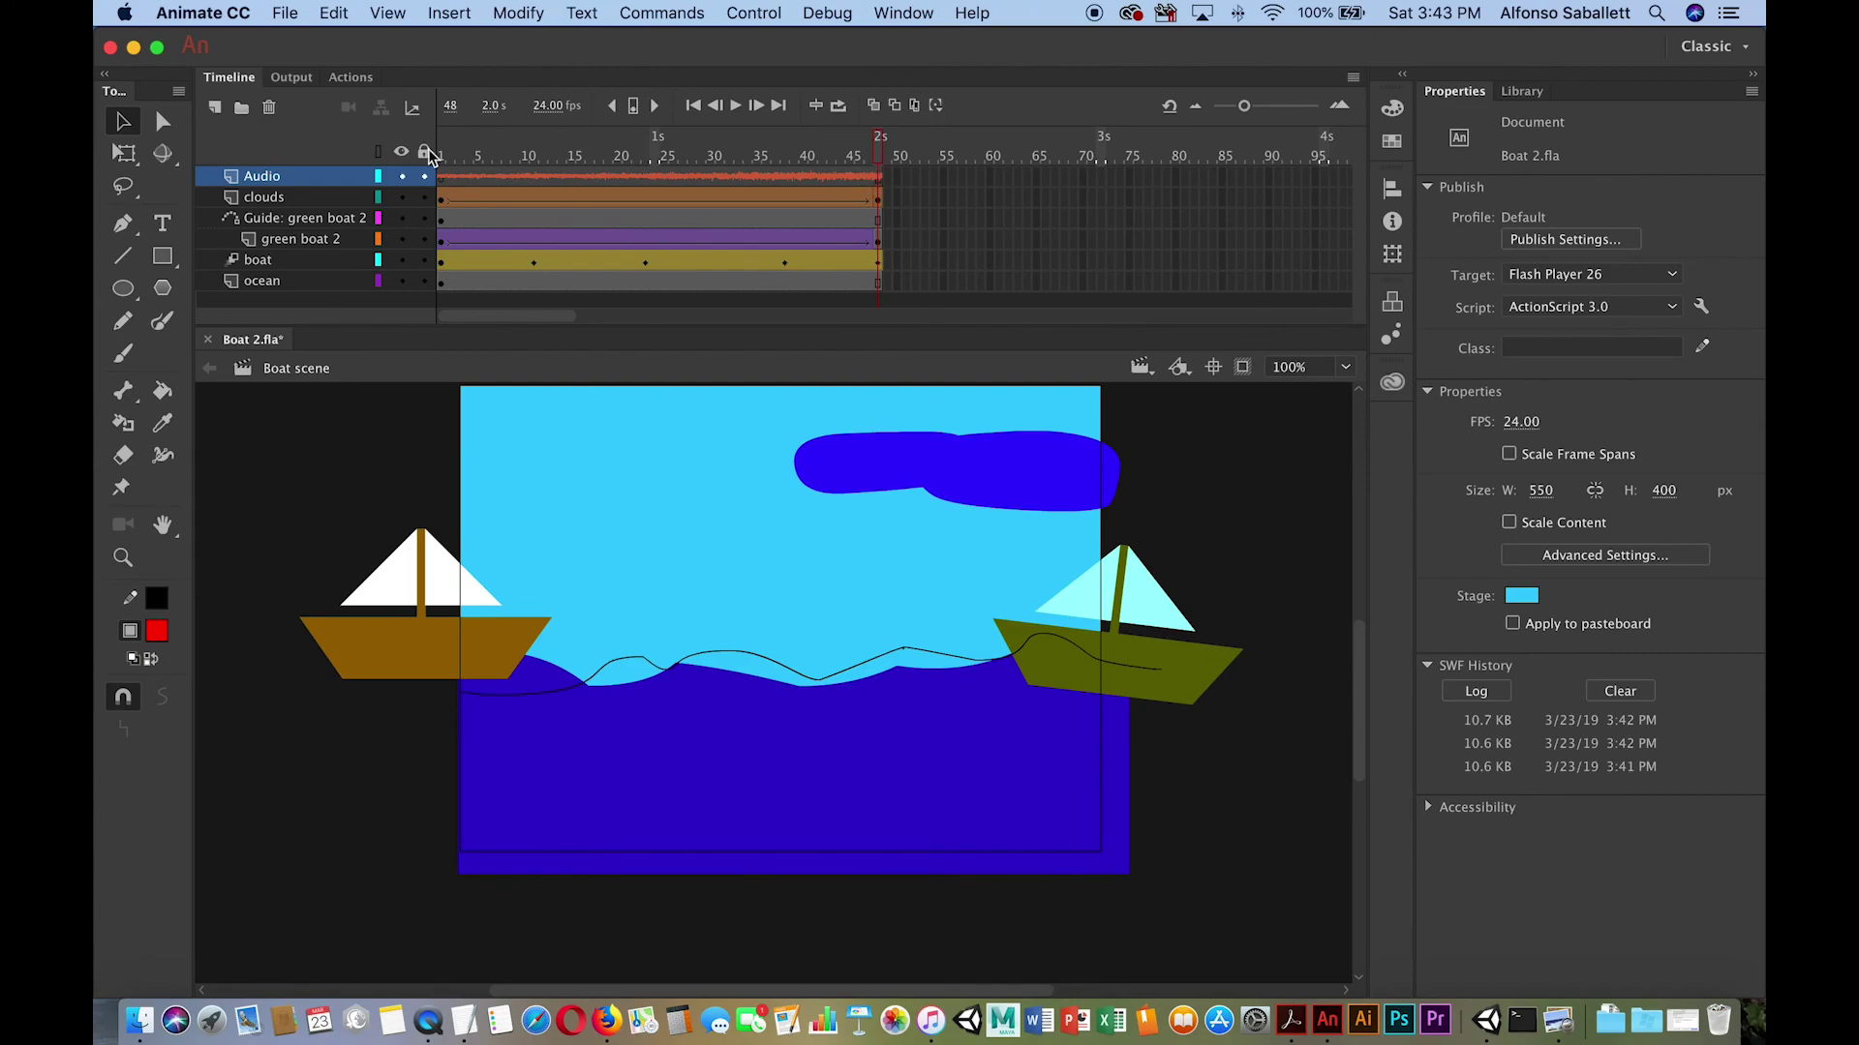
# Select the Audio layer in the Boat scene and open its frame script.
pyautogui.click(253, 180)
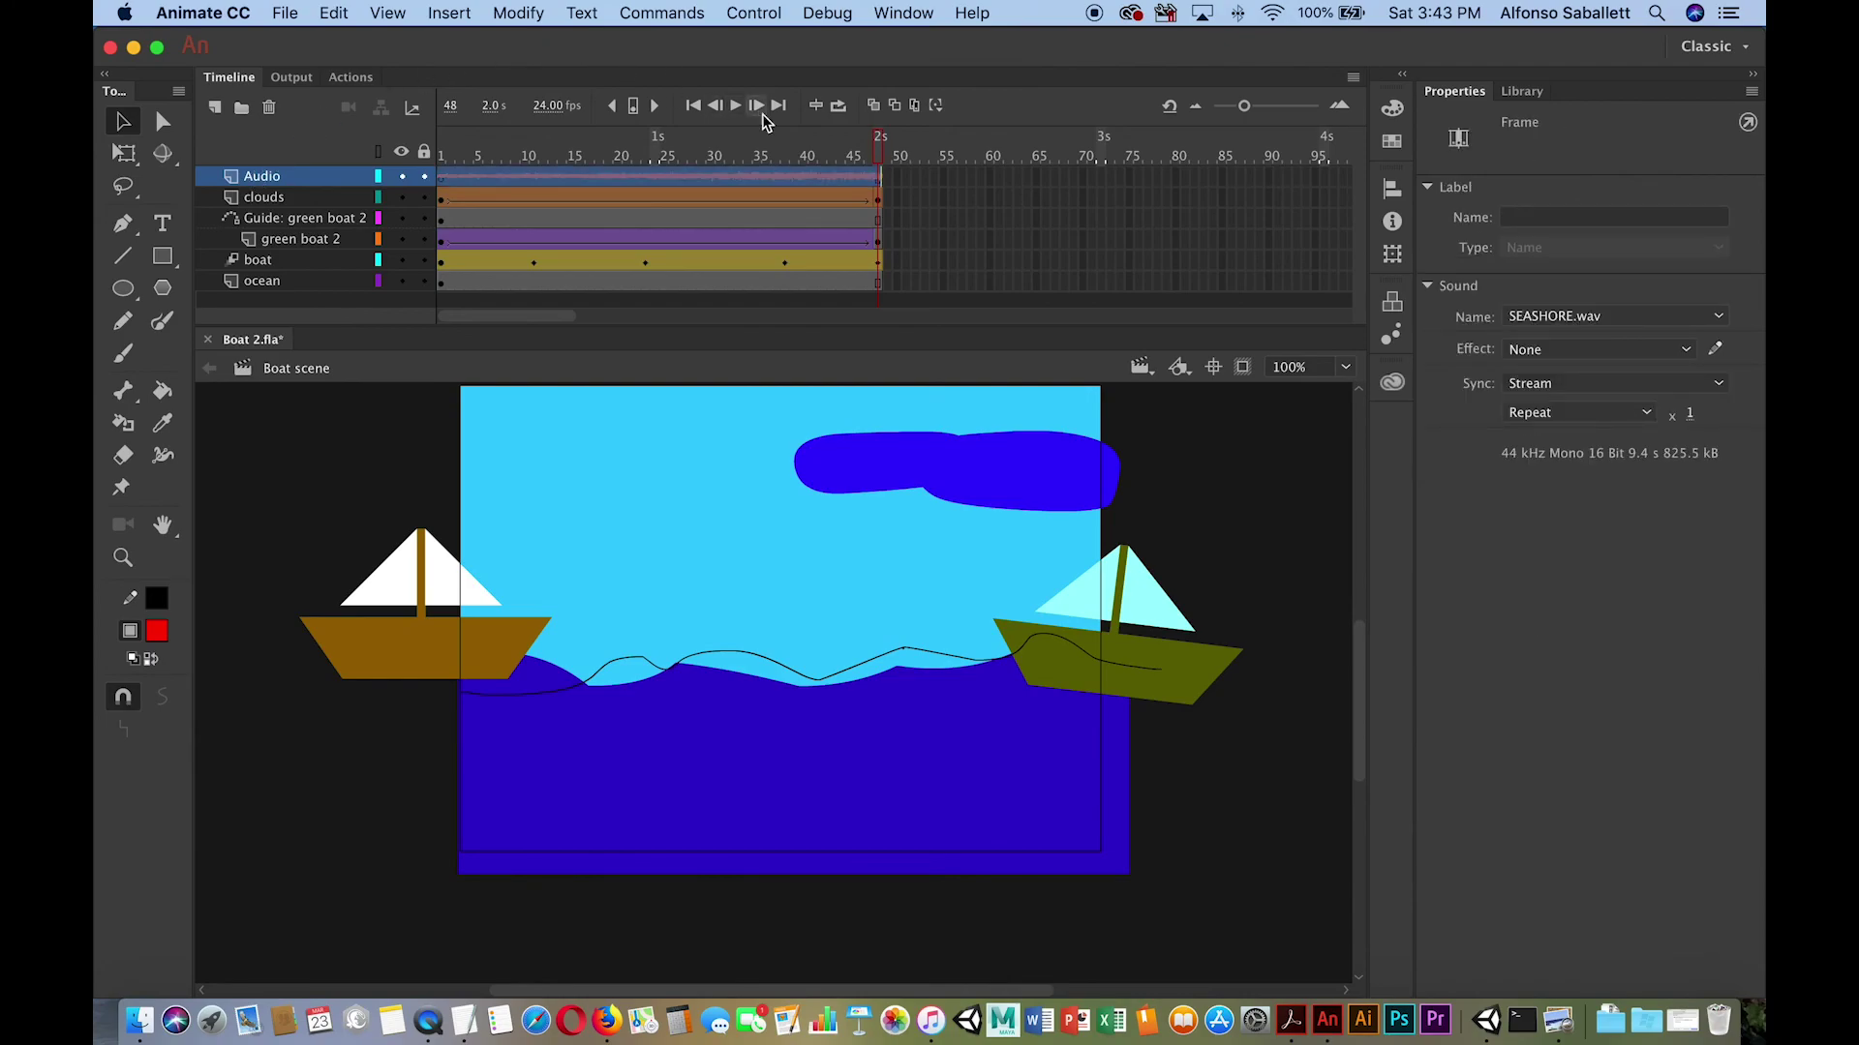
pyautogui.moveTo(877, 155)
pyautogui.mouseDown()
pyautogui.moveTo(765, 153)
pyautogui.moveTo(890, 150)
pyautogui.mouseUp()
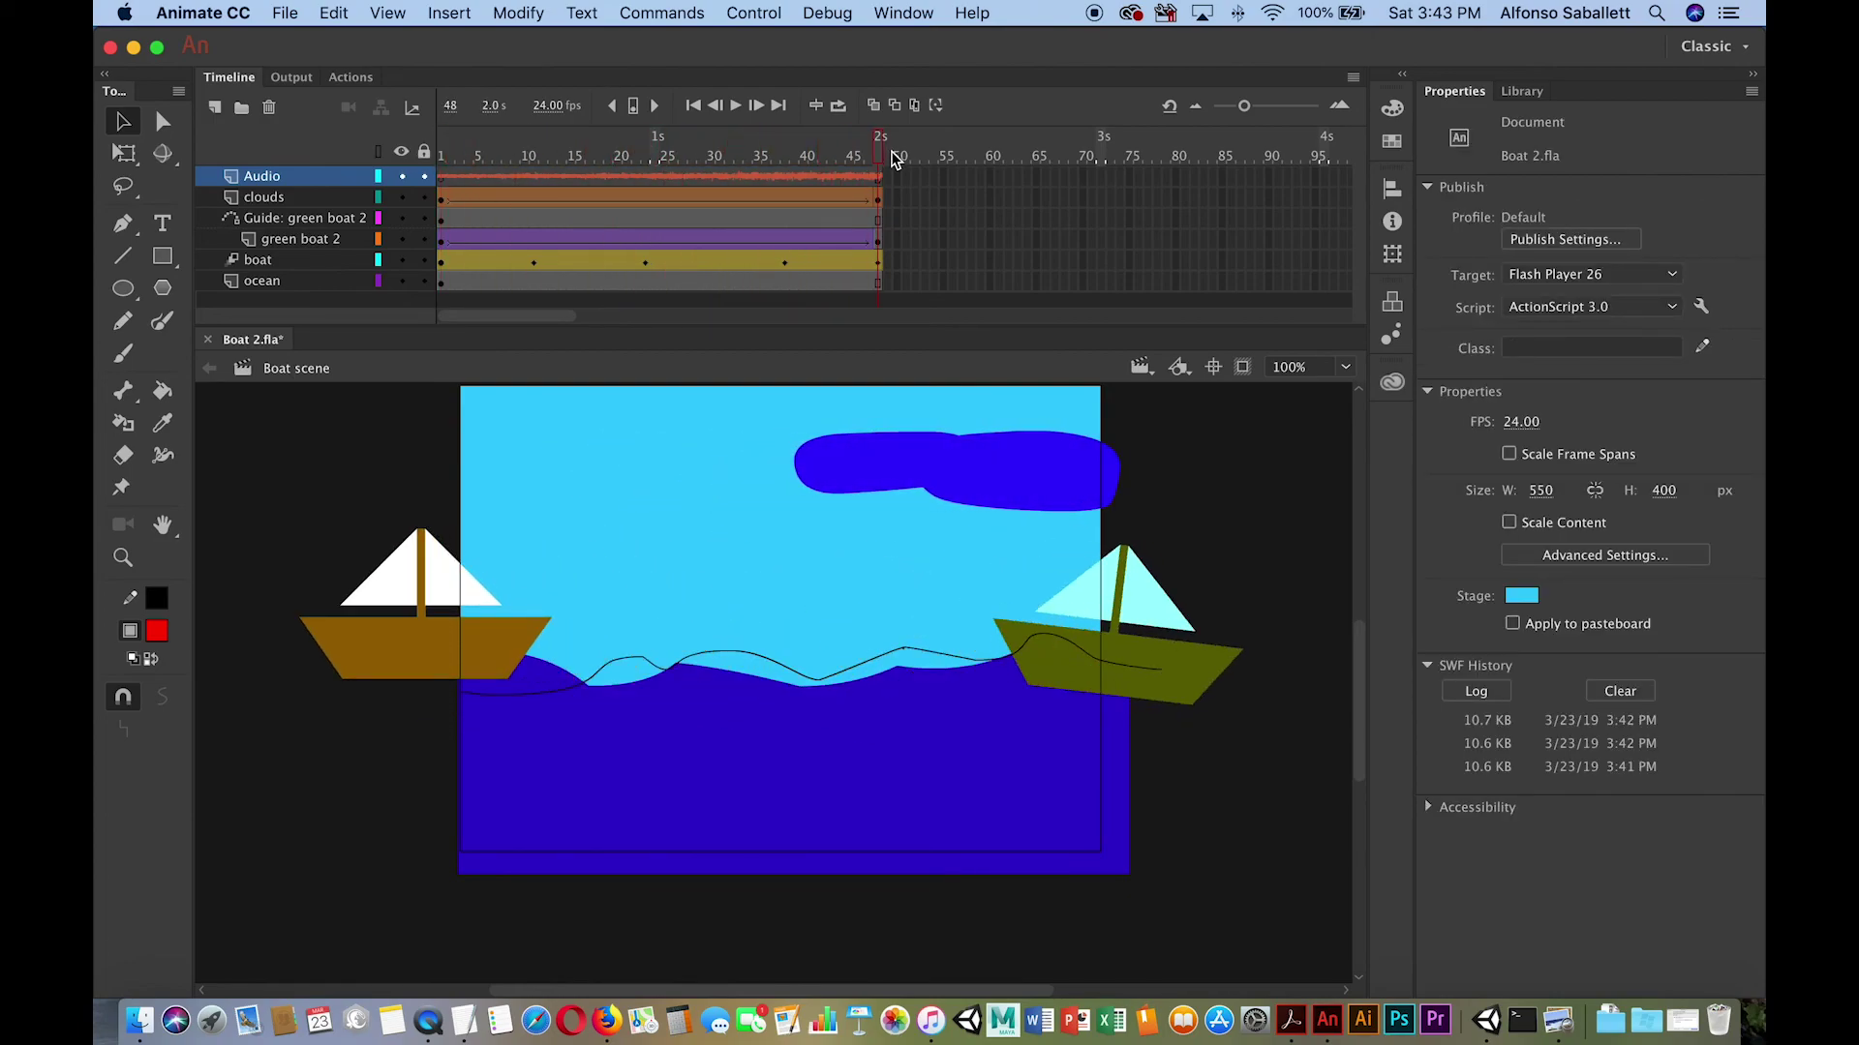
pyautogui.click(883, 18)
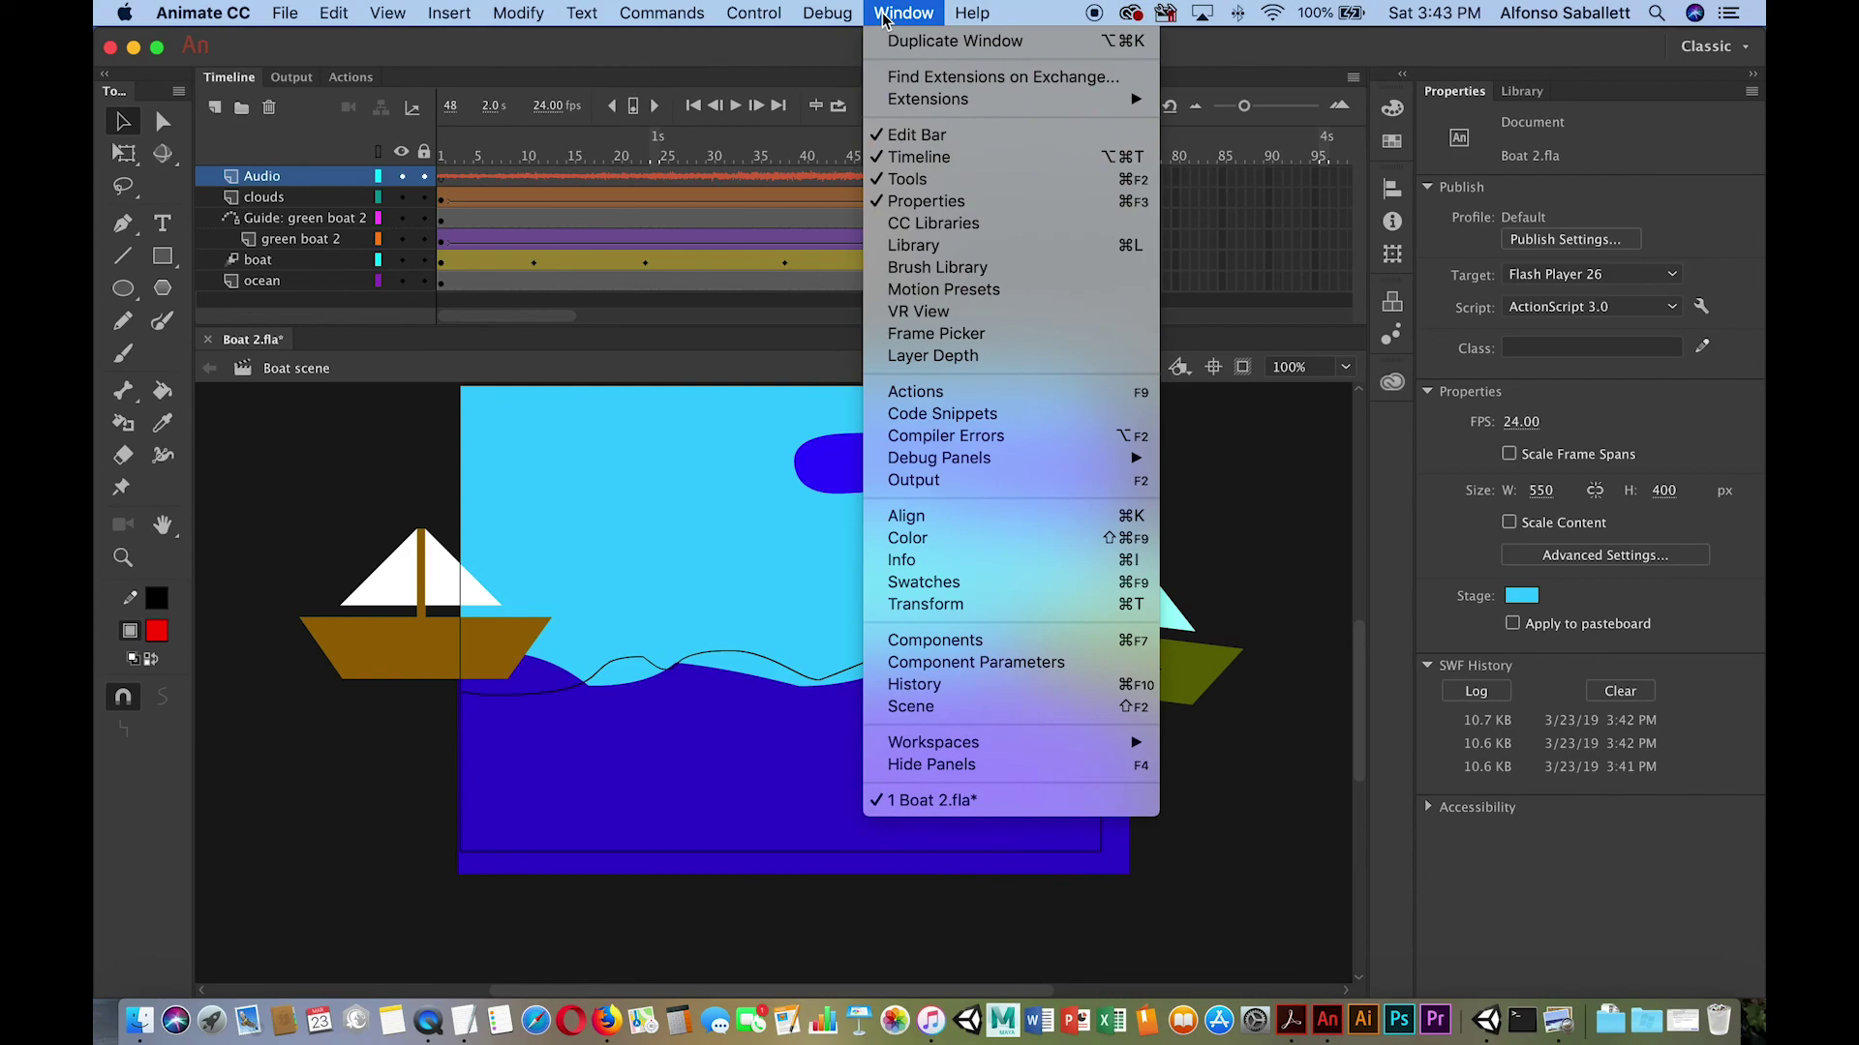
pyautogui.click(886, 392)
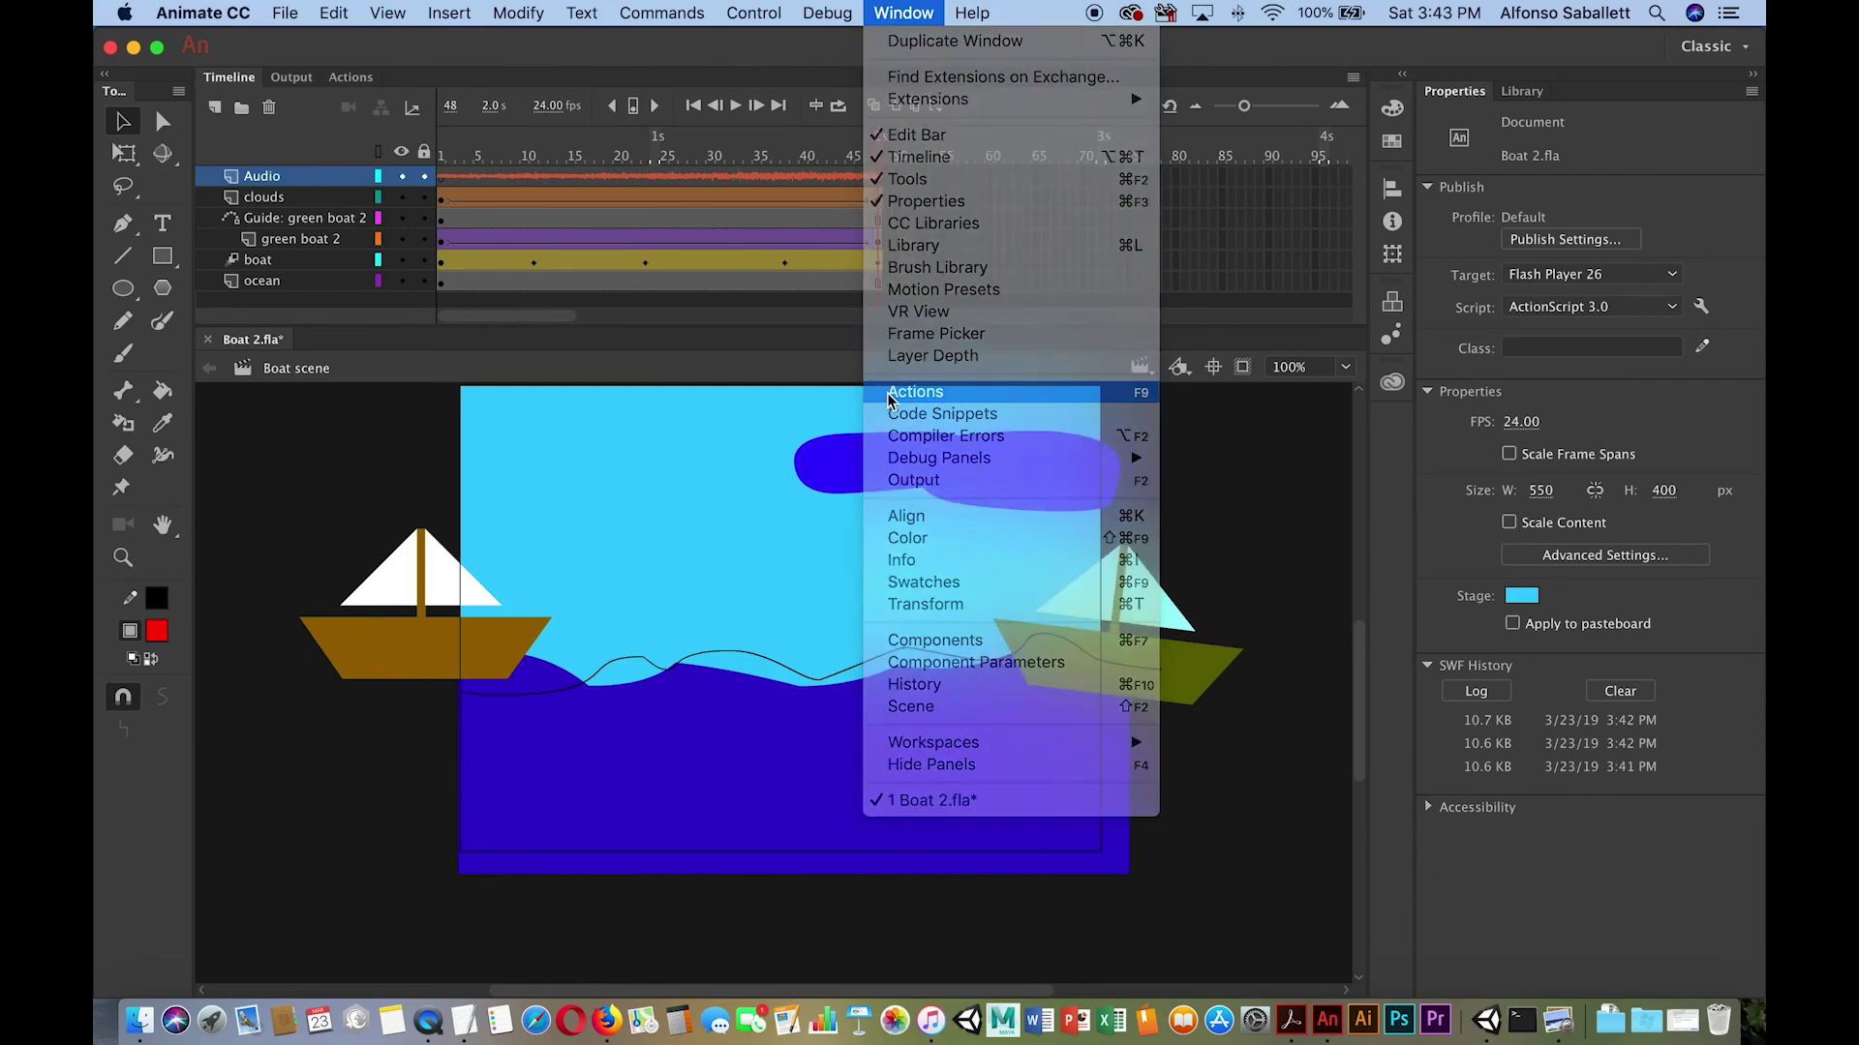
pyautogui.click(708, 264)
# Add the Timeline Navigation snippet "Stop at this Frame" from the ActionScript code snippets at frame 48 of the Boat scene.
pyautogui.click(1182, 136)
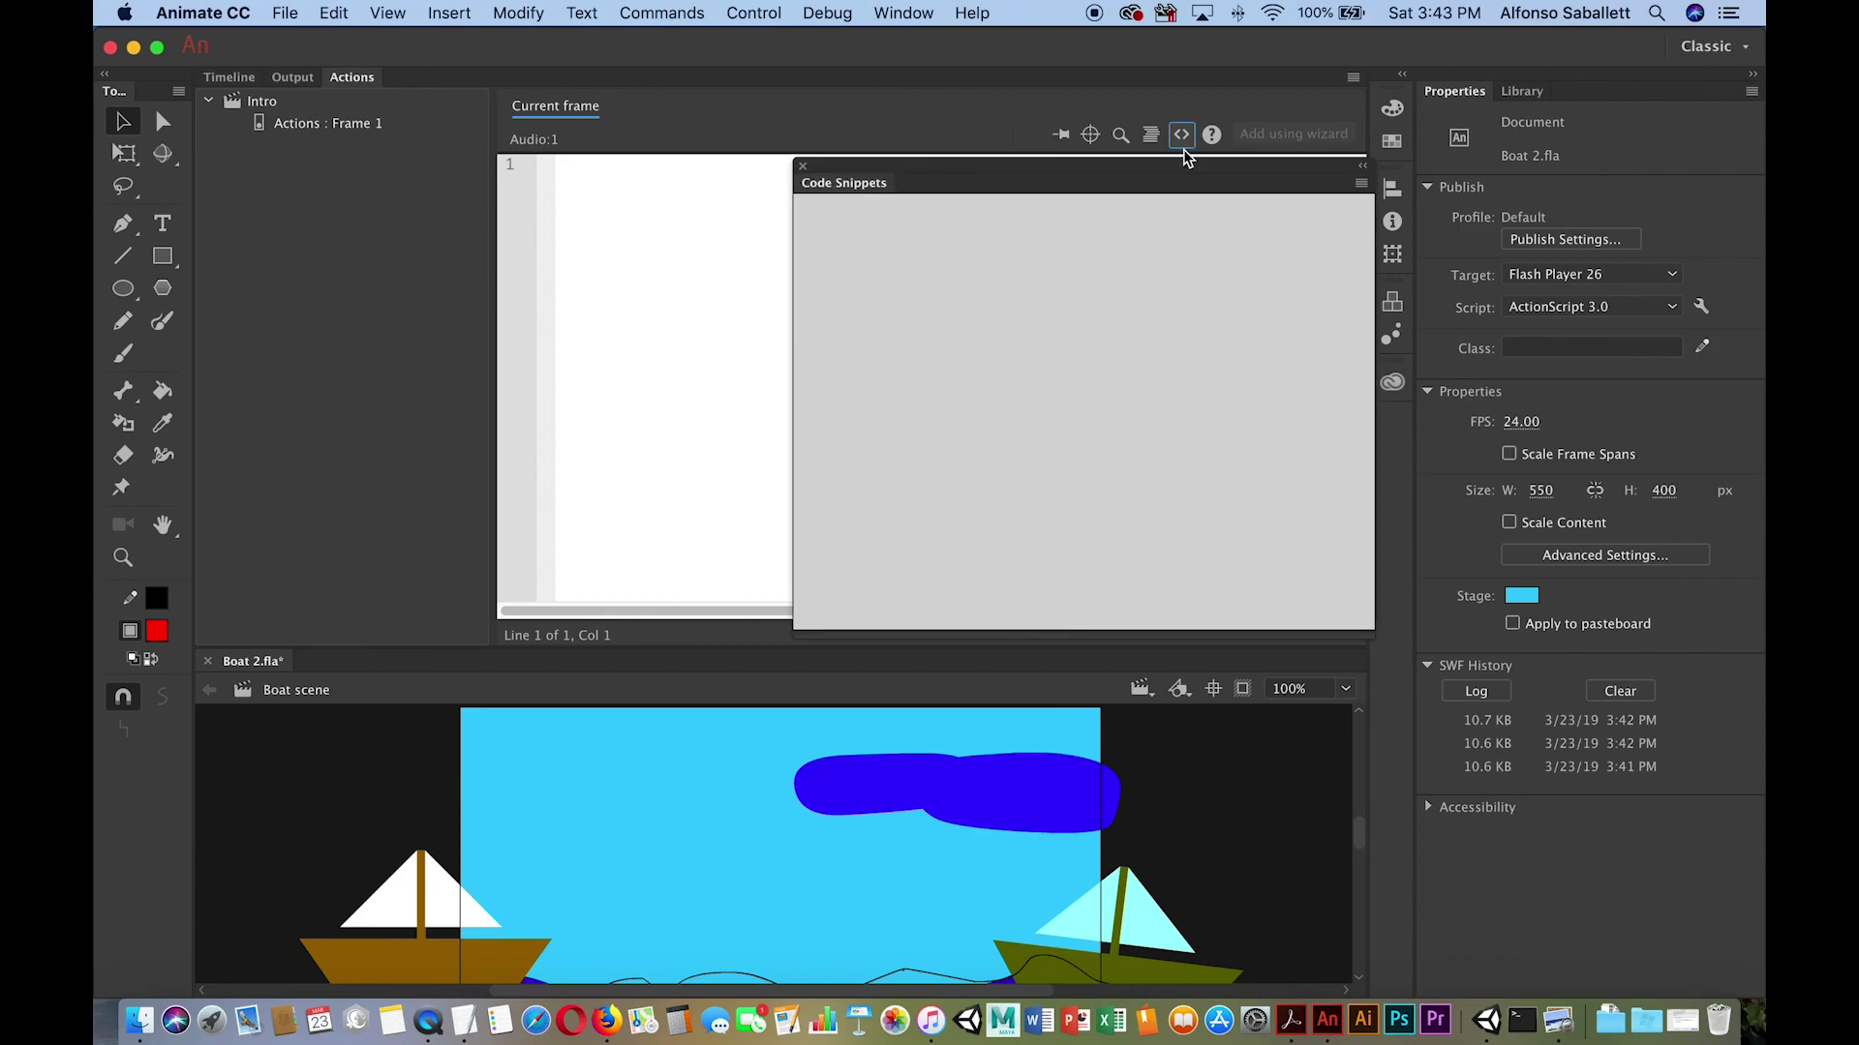
pyautogui.click(805, 243)
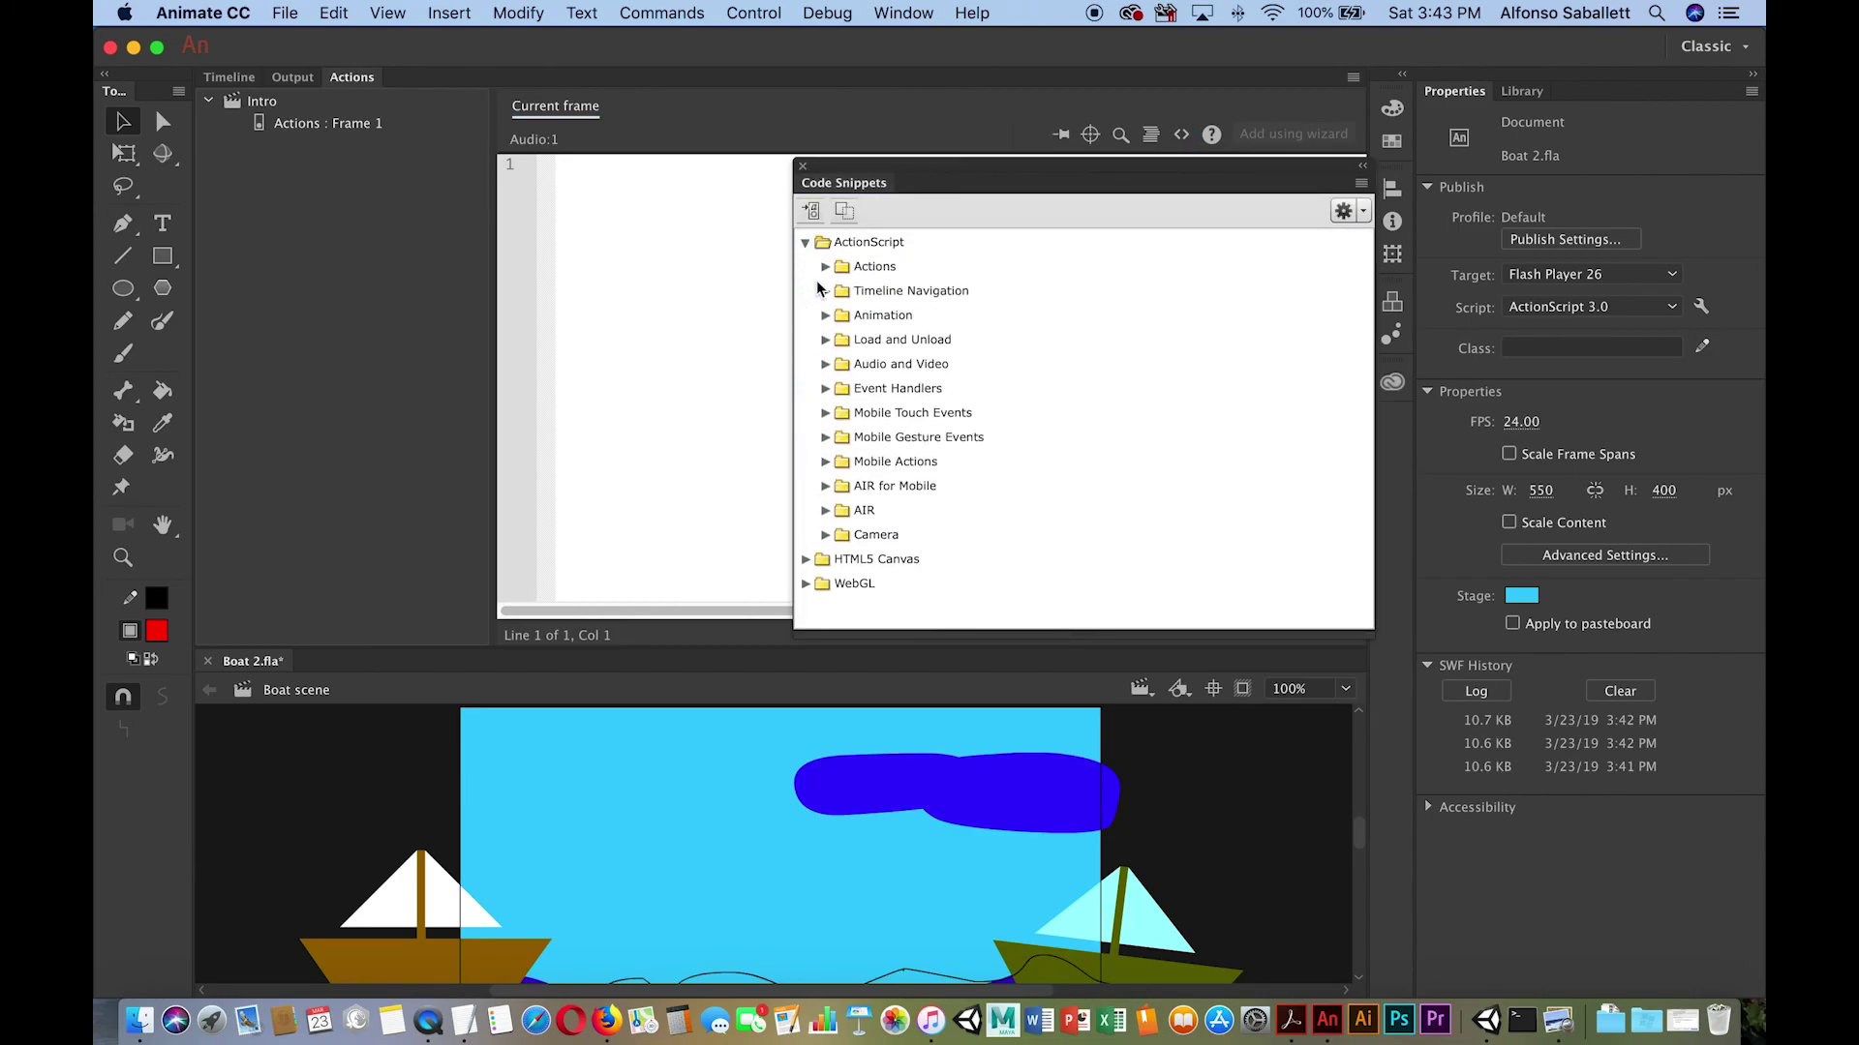
pyautogui.click(825, 291)
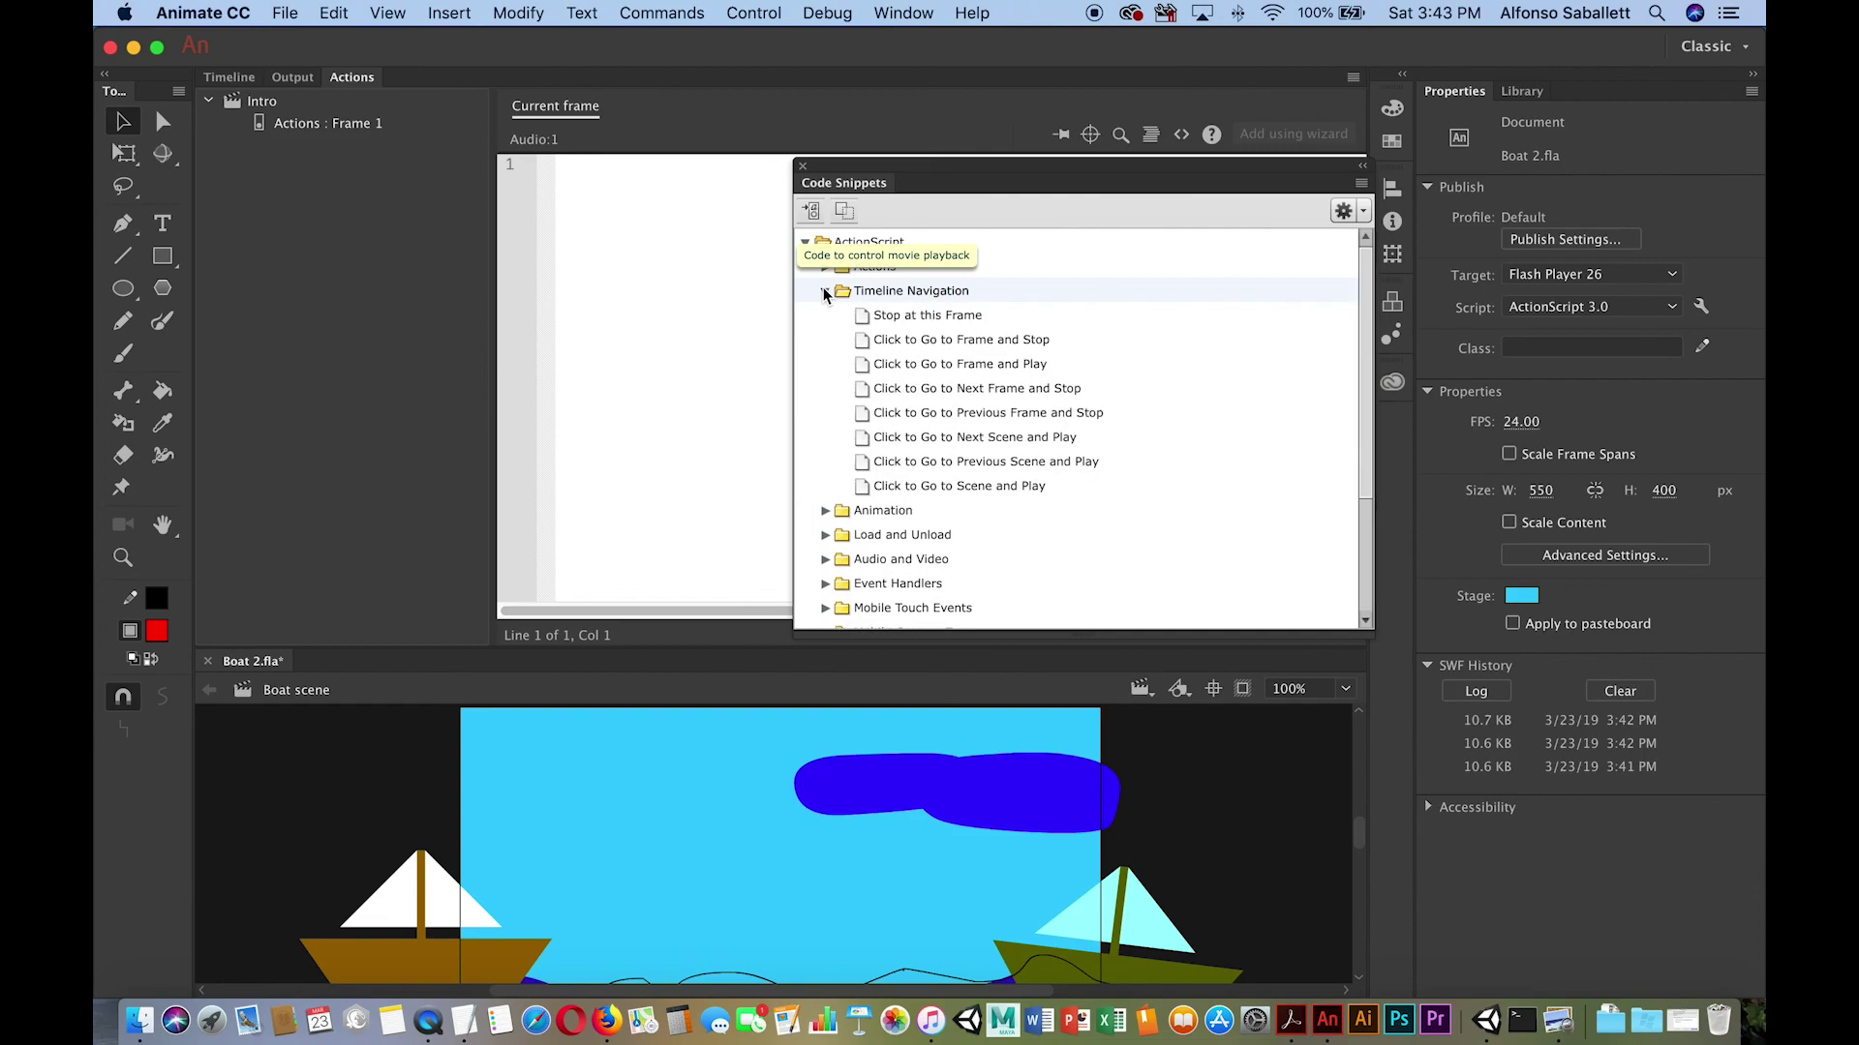
pyautogui.doubleClick(866, 318)
# Delete the comment block and blank line above stop(); in the frame 48 script, and close the code snippets.
pyautogui.click(599, 343)
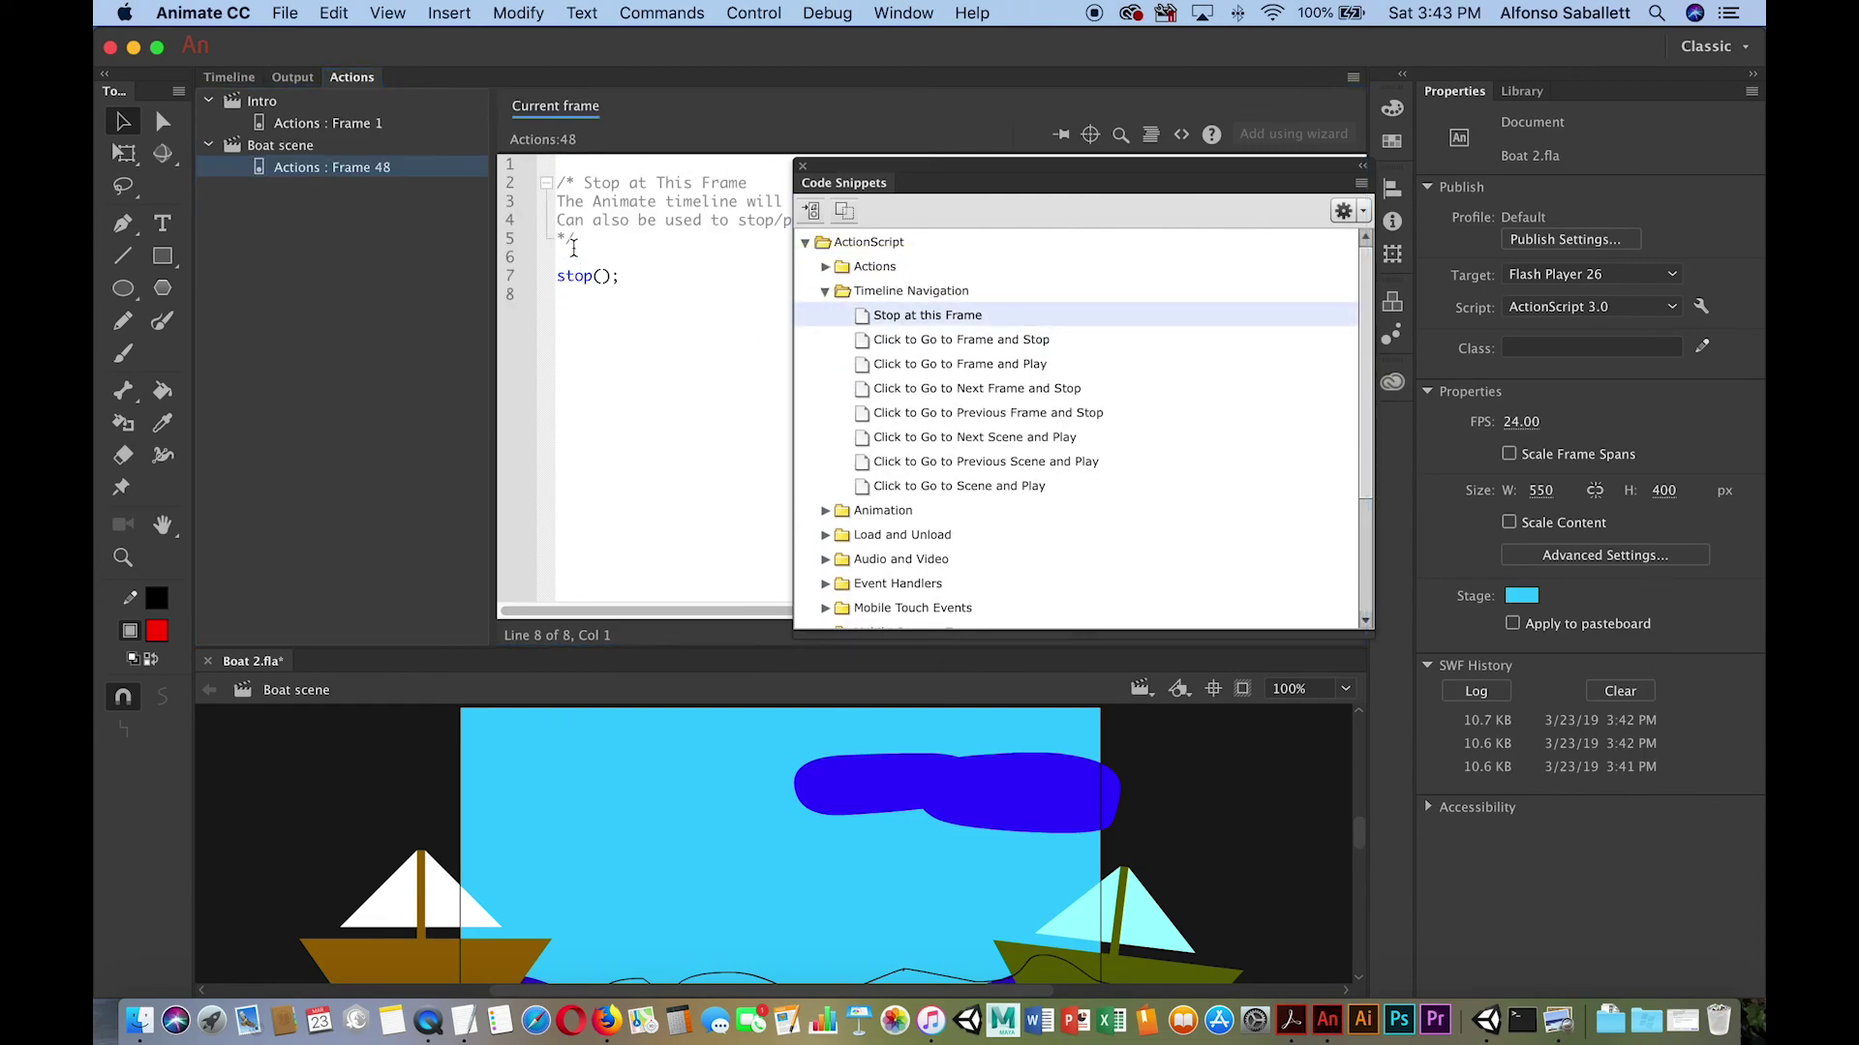
pyautogui.moveTo(574, 242); pyautogui.dragTo(505, 160)
pyautogui.press('BackSpace')
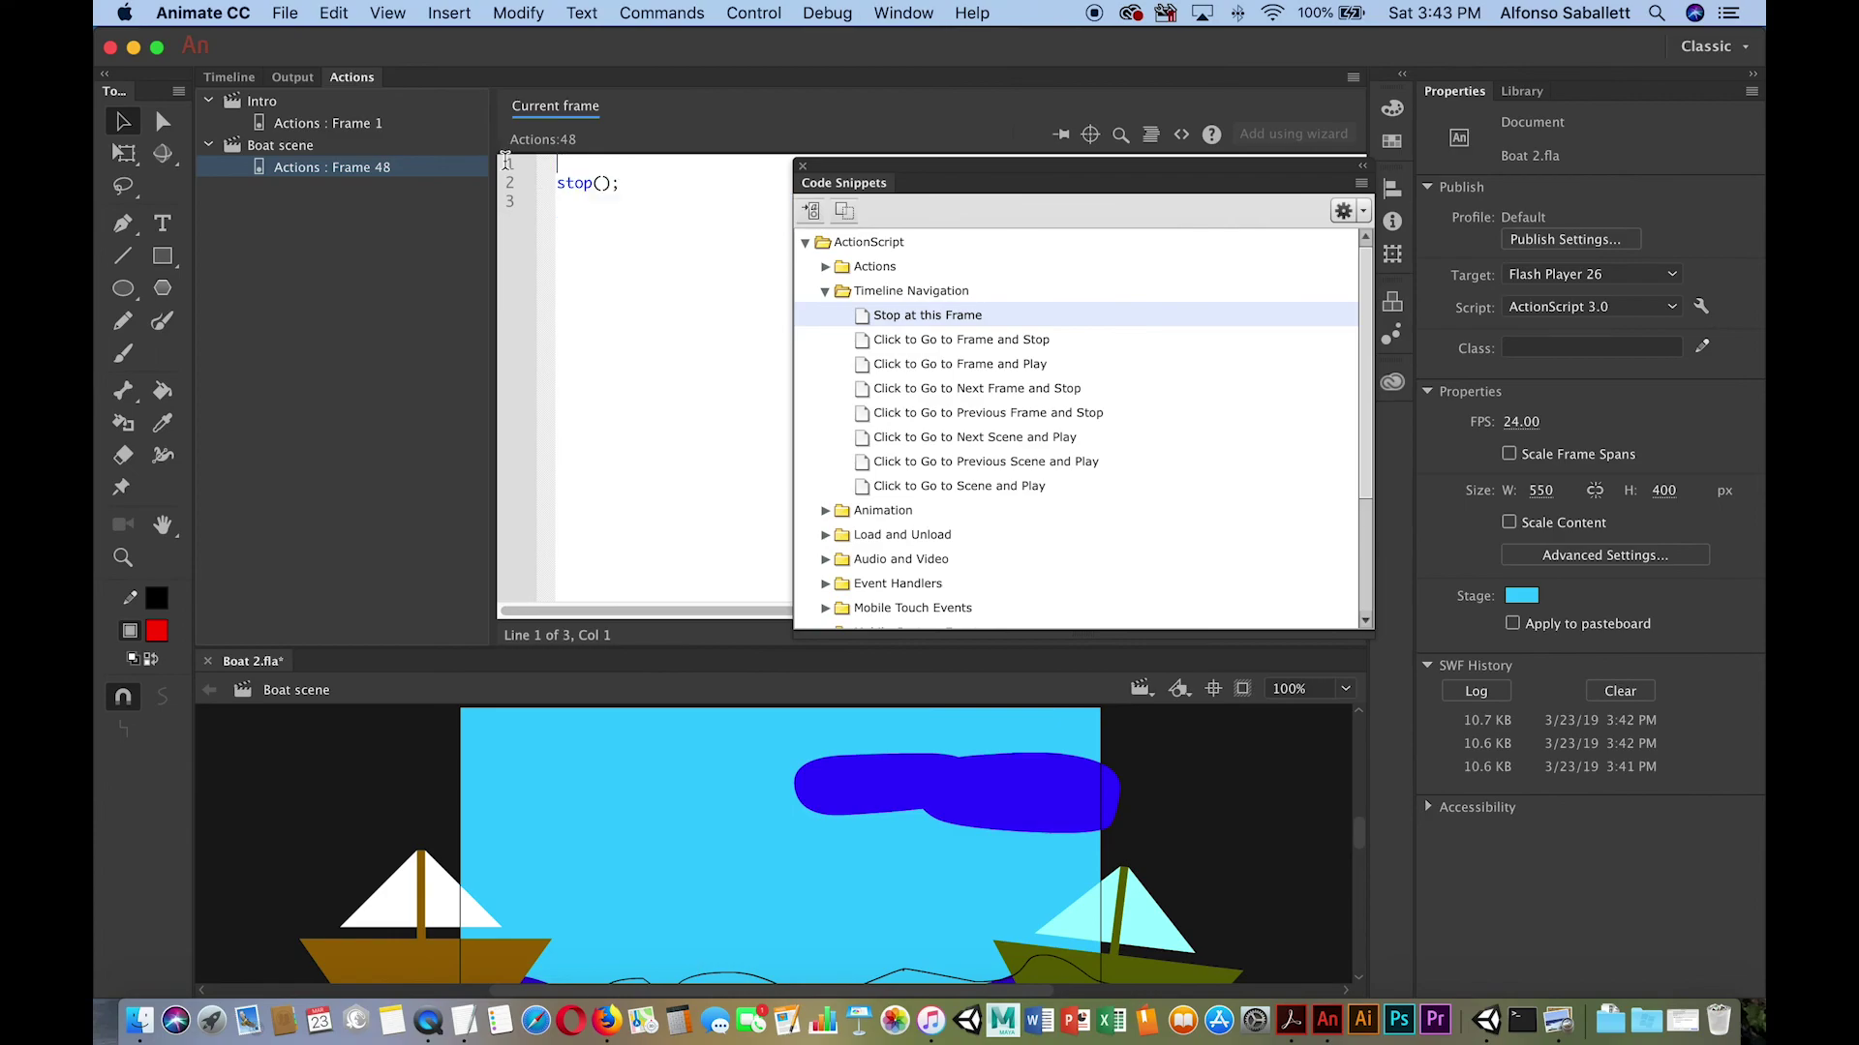
pyautogui.press('Delete')
pyautogui.click(803, 167)
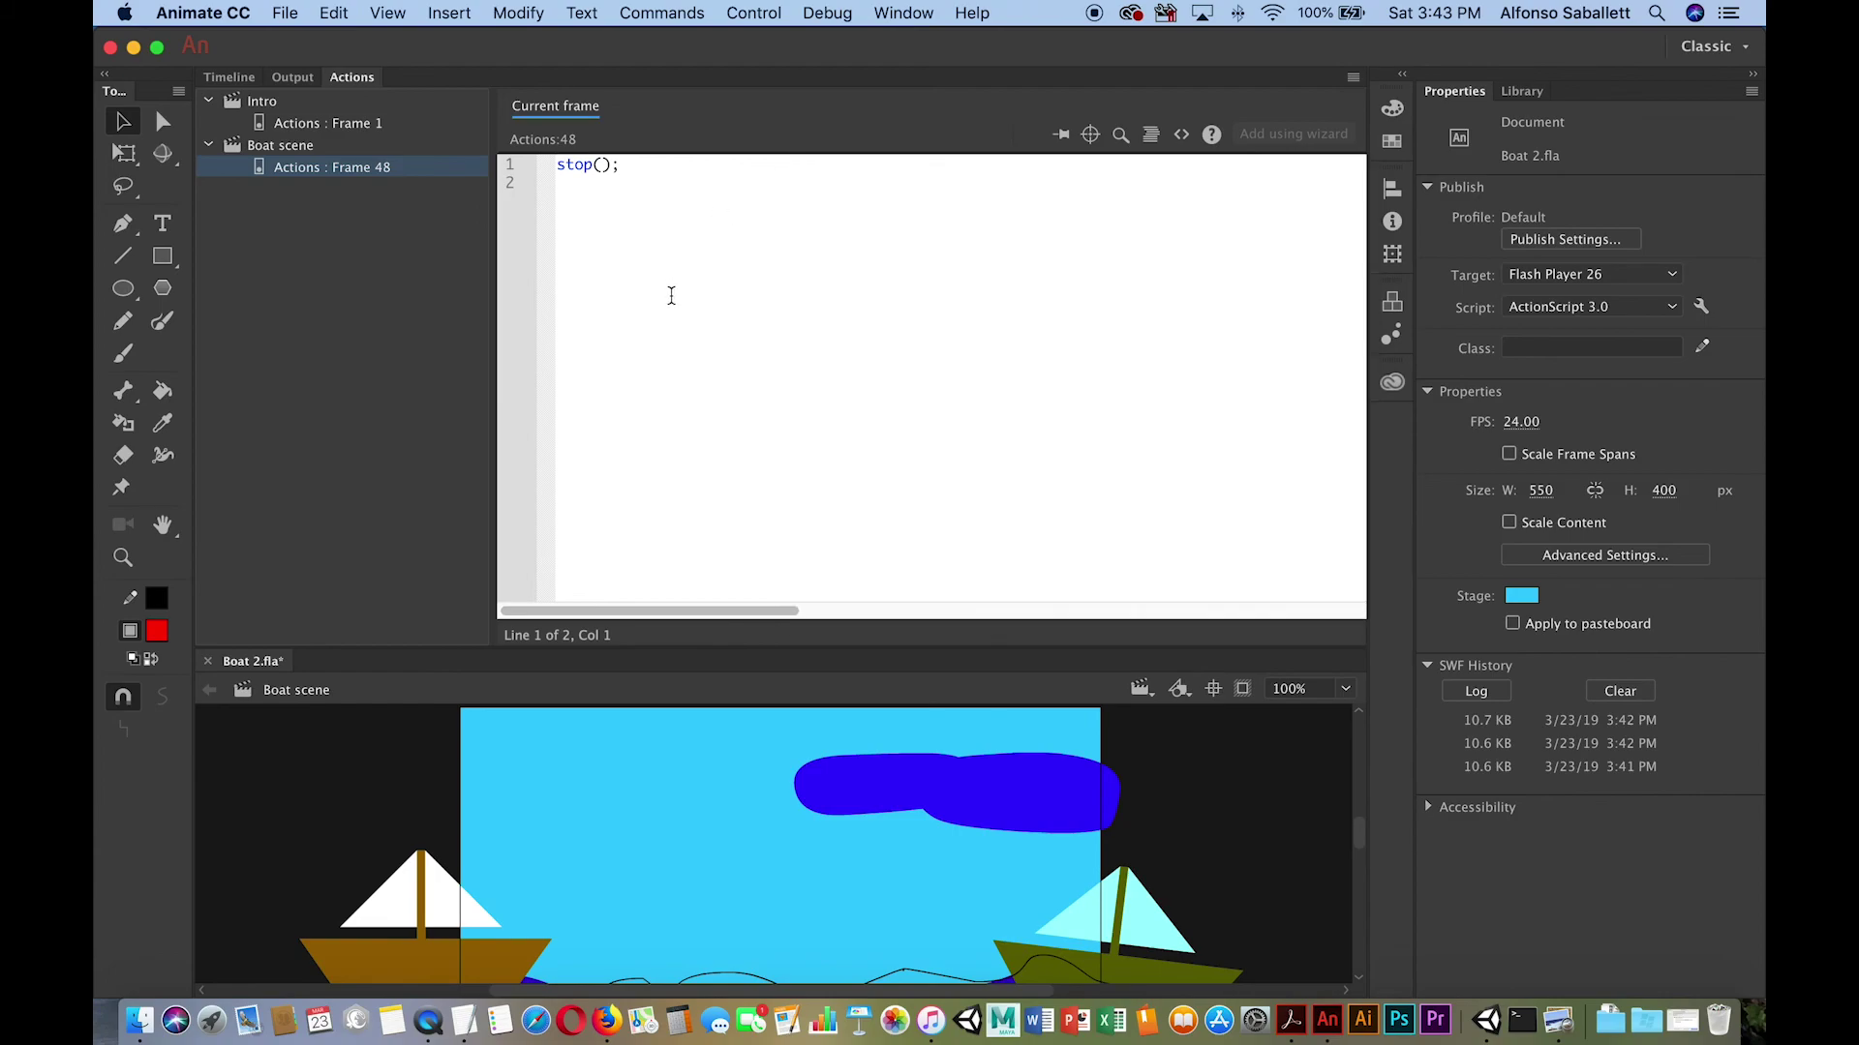
# Return to the timeline and test the movie, starting the boat animation with the Start button, and close the preview.
pyautogui.click(224, 78)
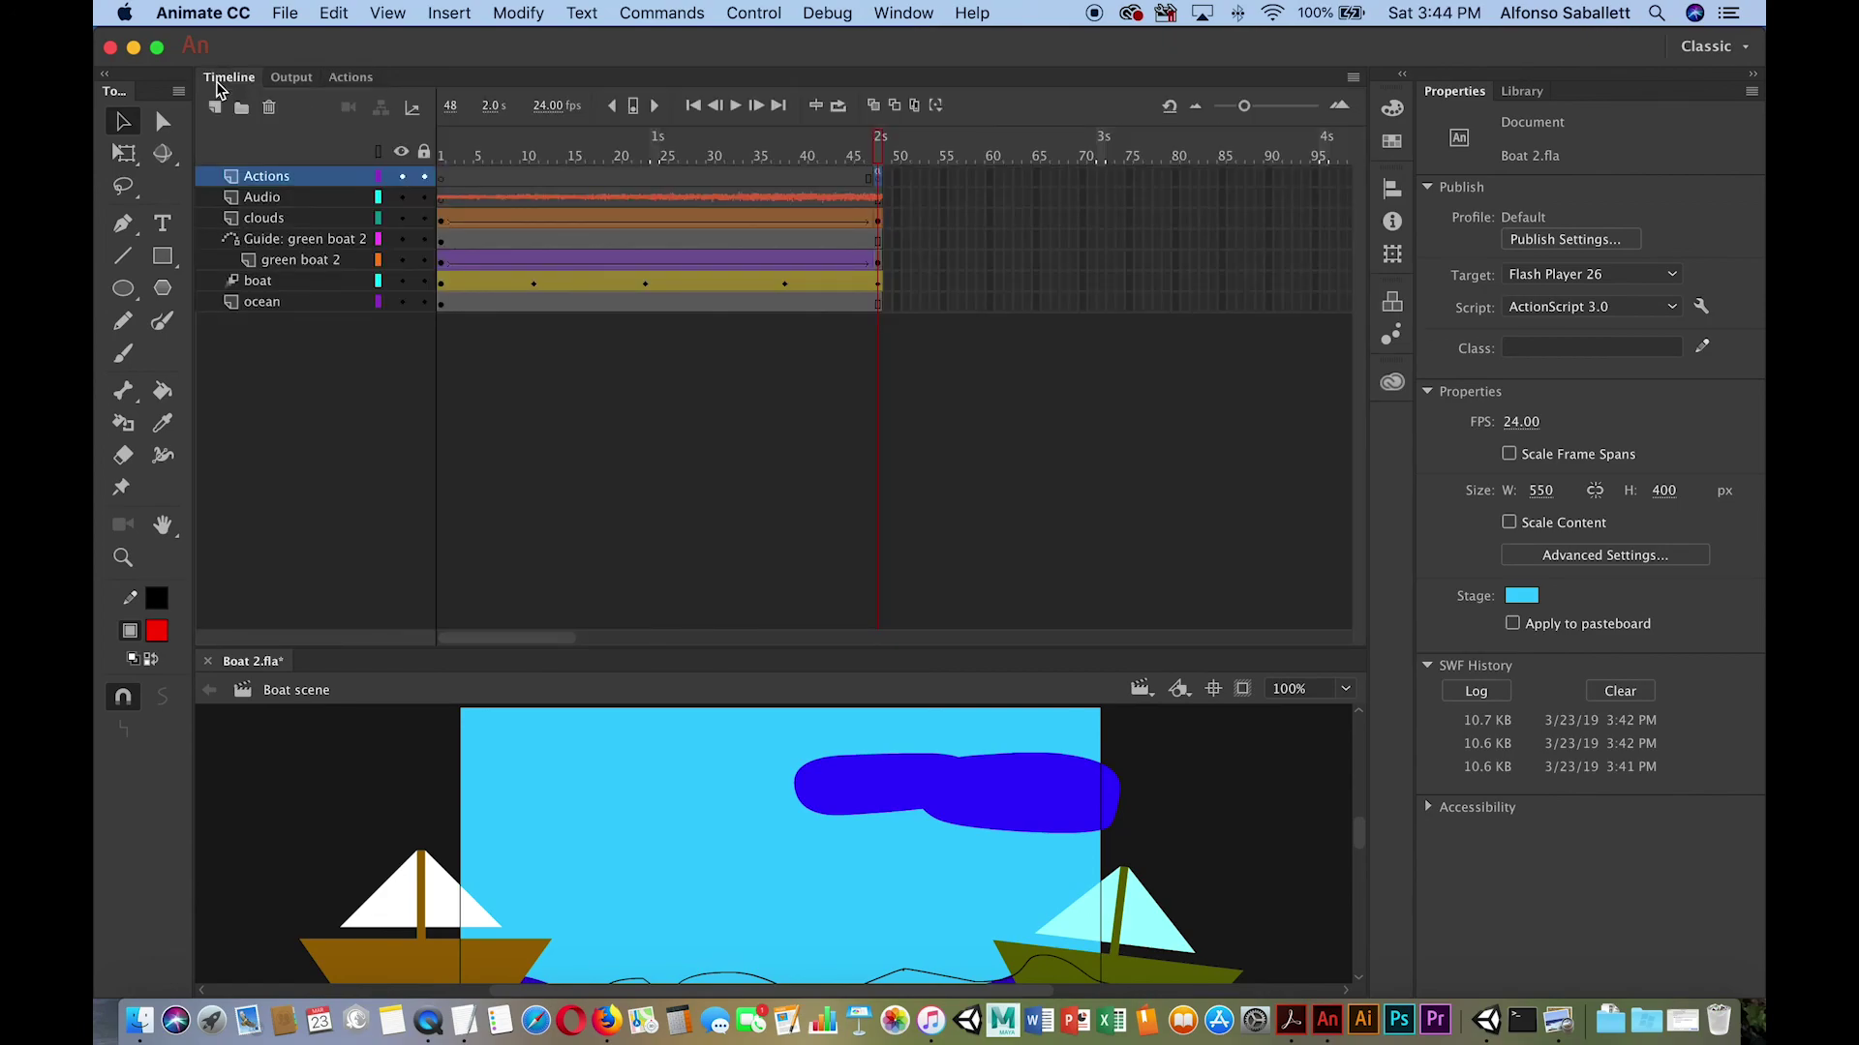
pyautogui.press('super+Return')
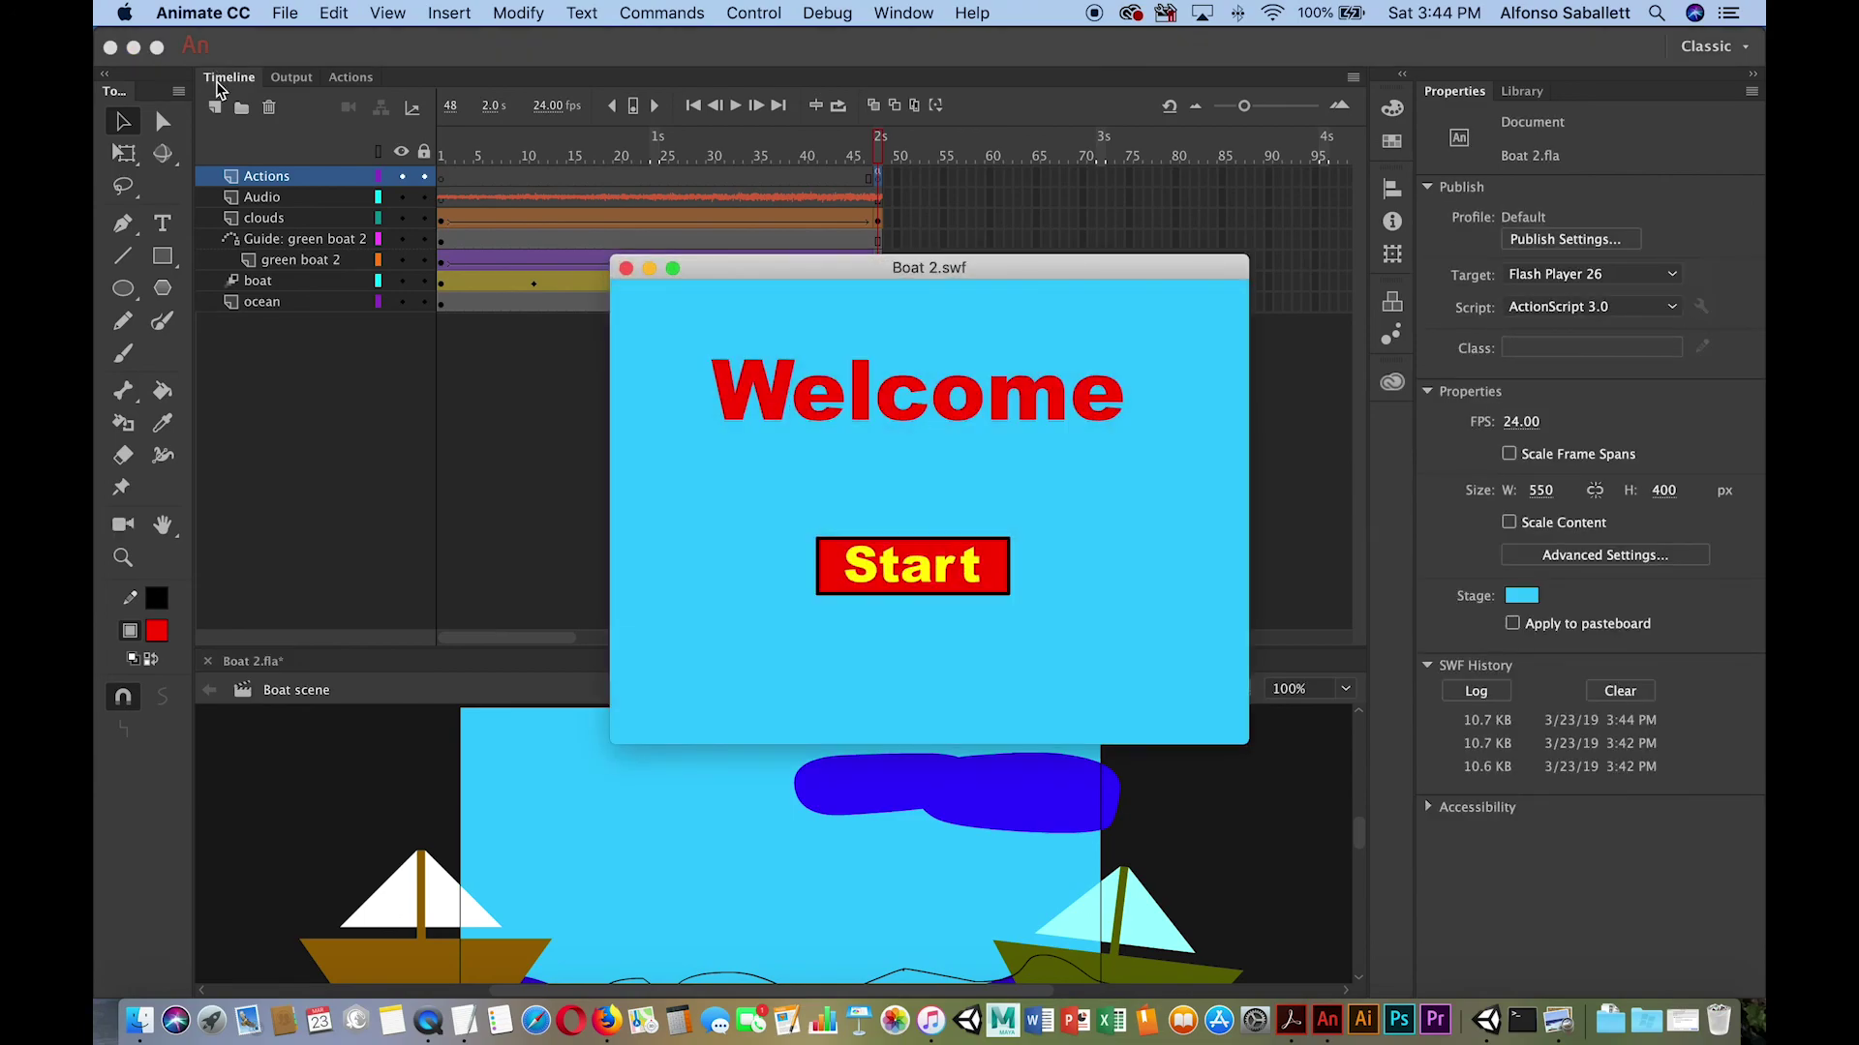
pyautogui.click(938, 577)
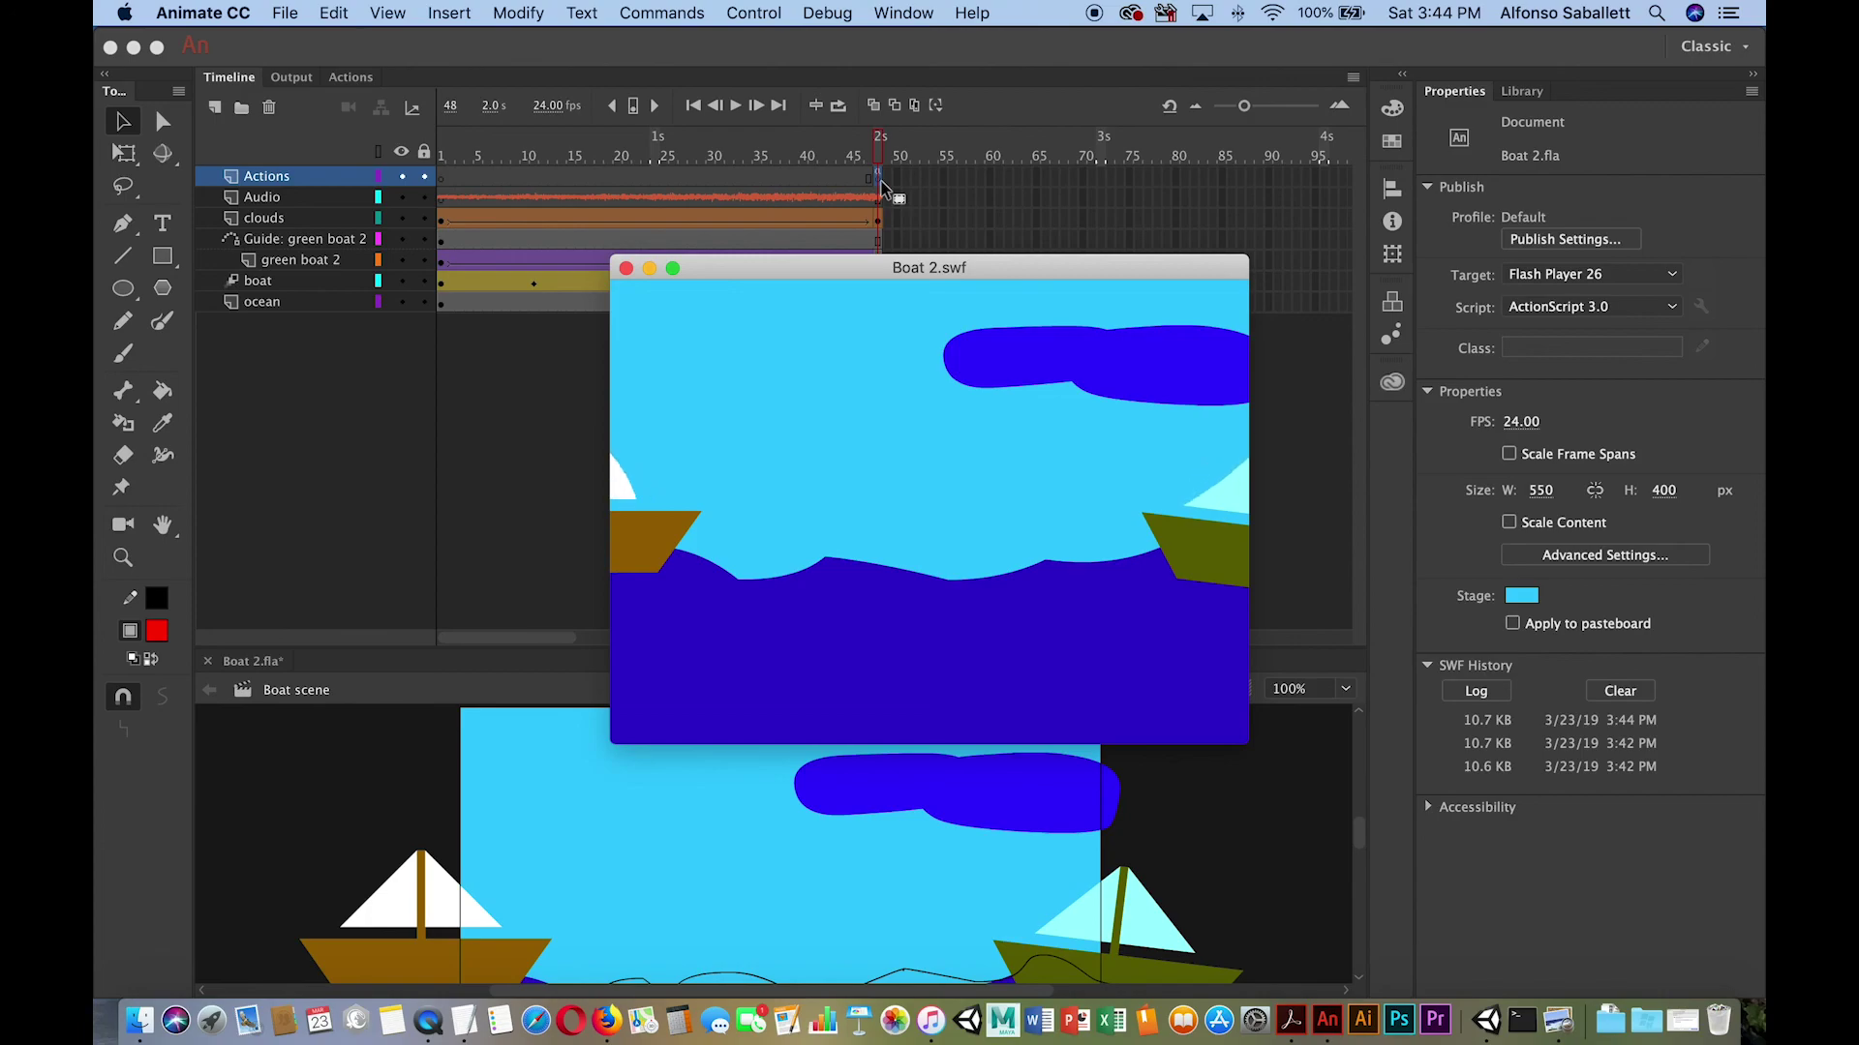
pyautogui.click(626, 268)
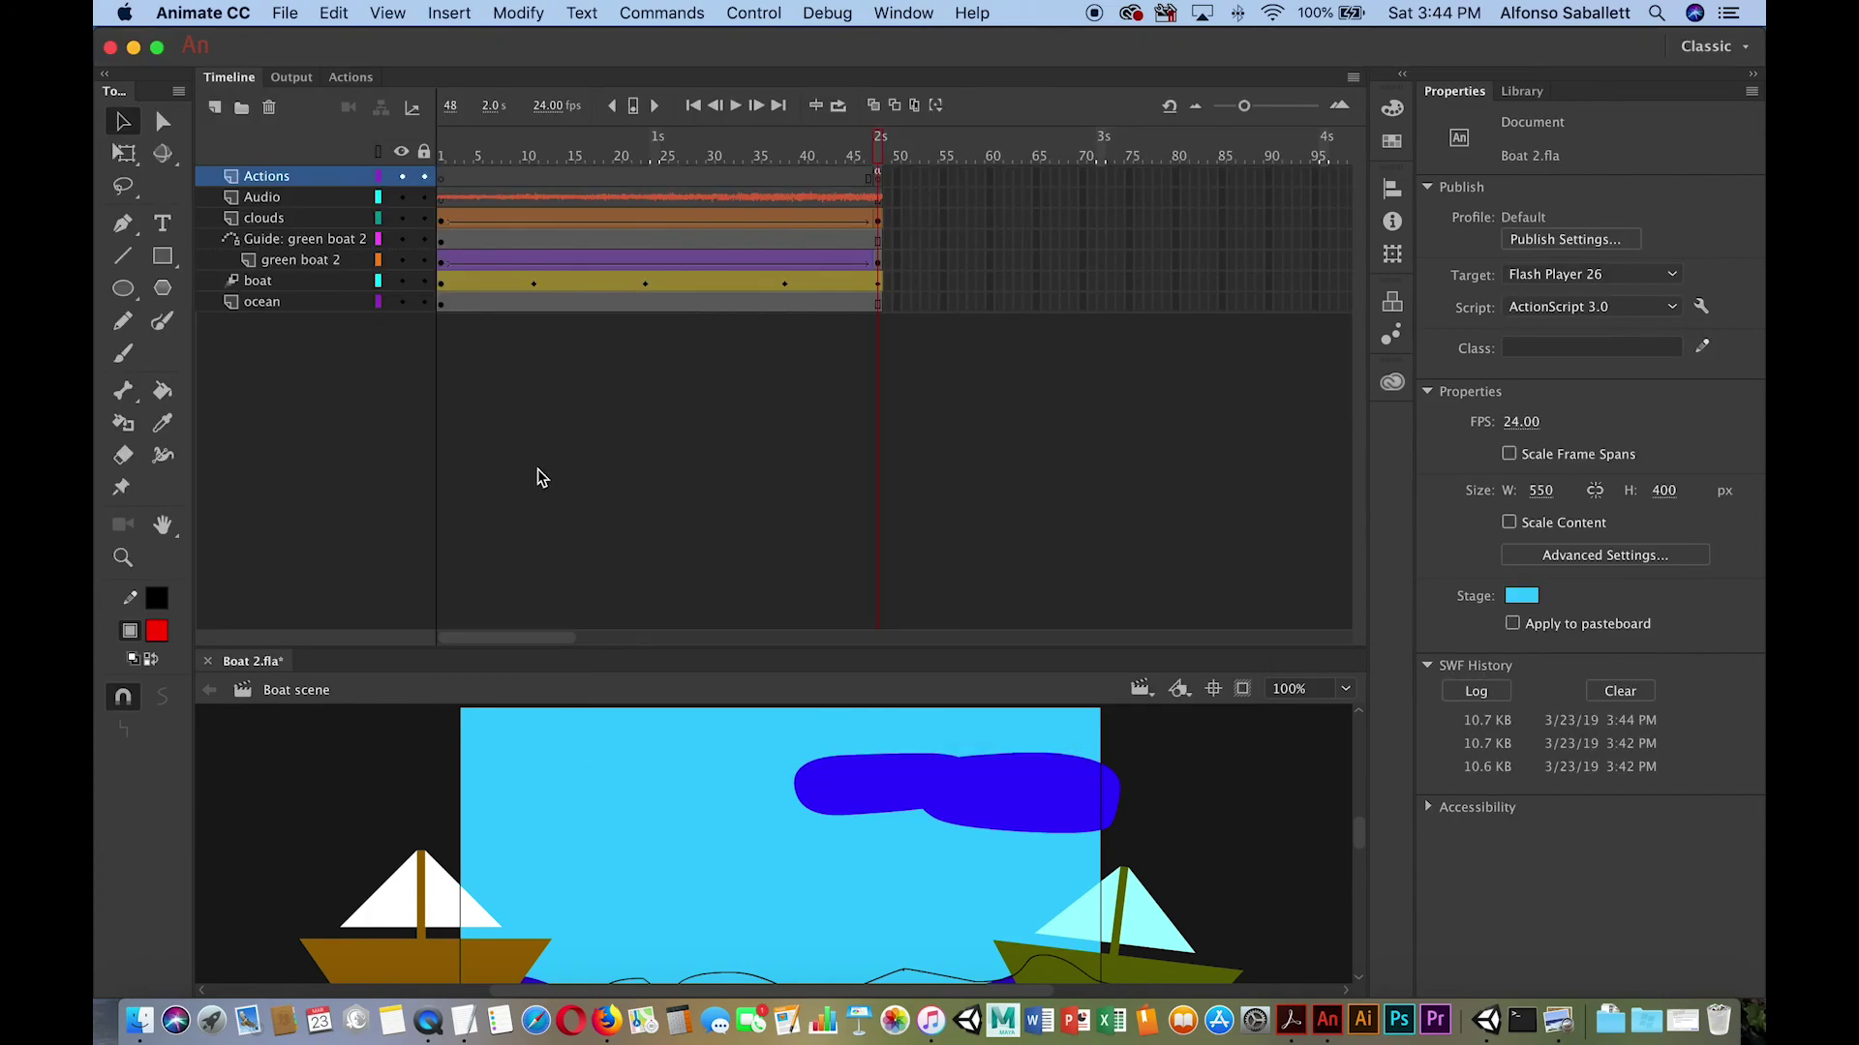
# Move the playhead back to frame 1 of the Boat scene and shrink the timeline area to enlarge the stage view.
pyautogui.moveTo(869, 155); pyautogui.dragTo(373, 184)
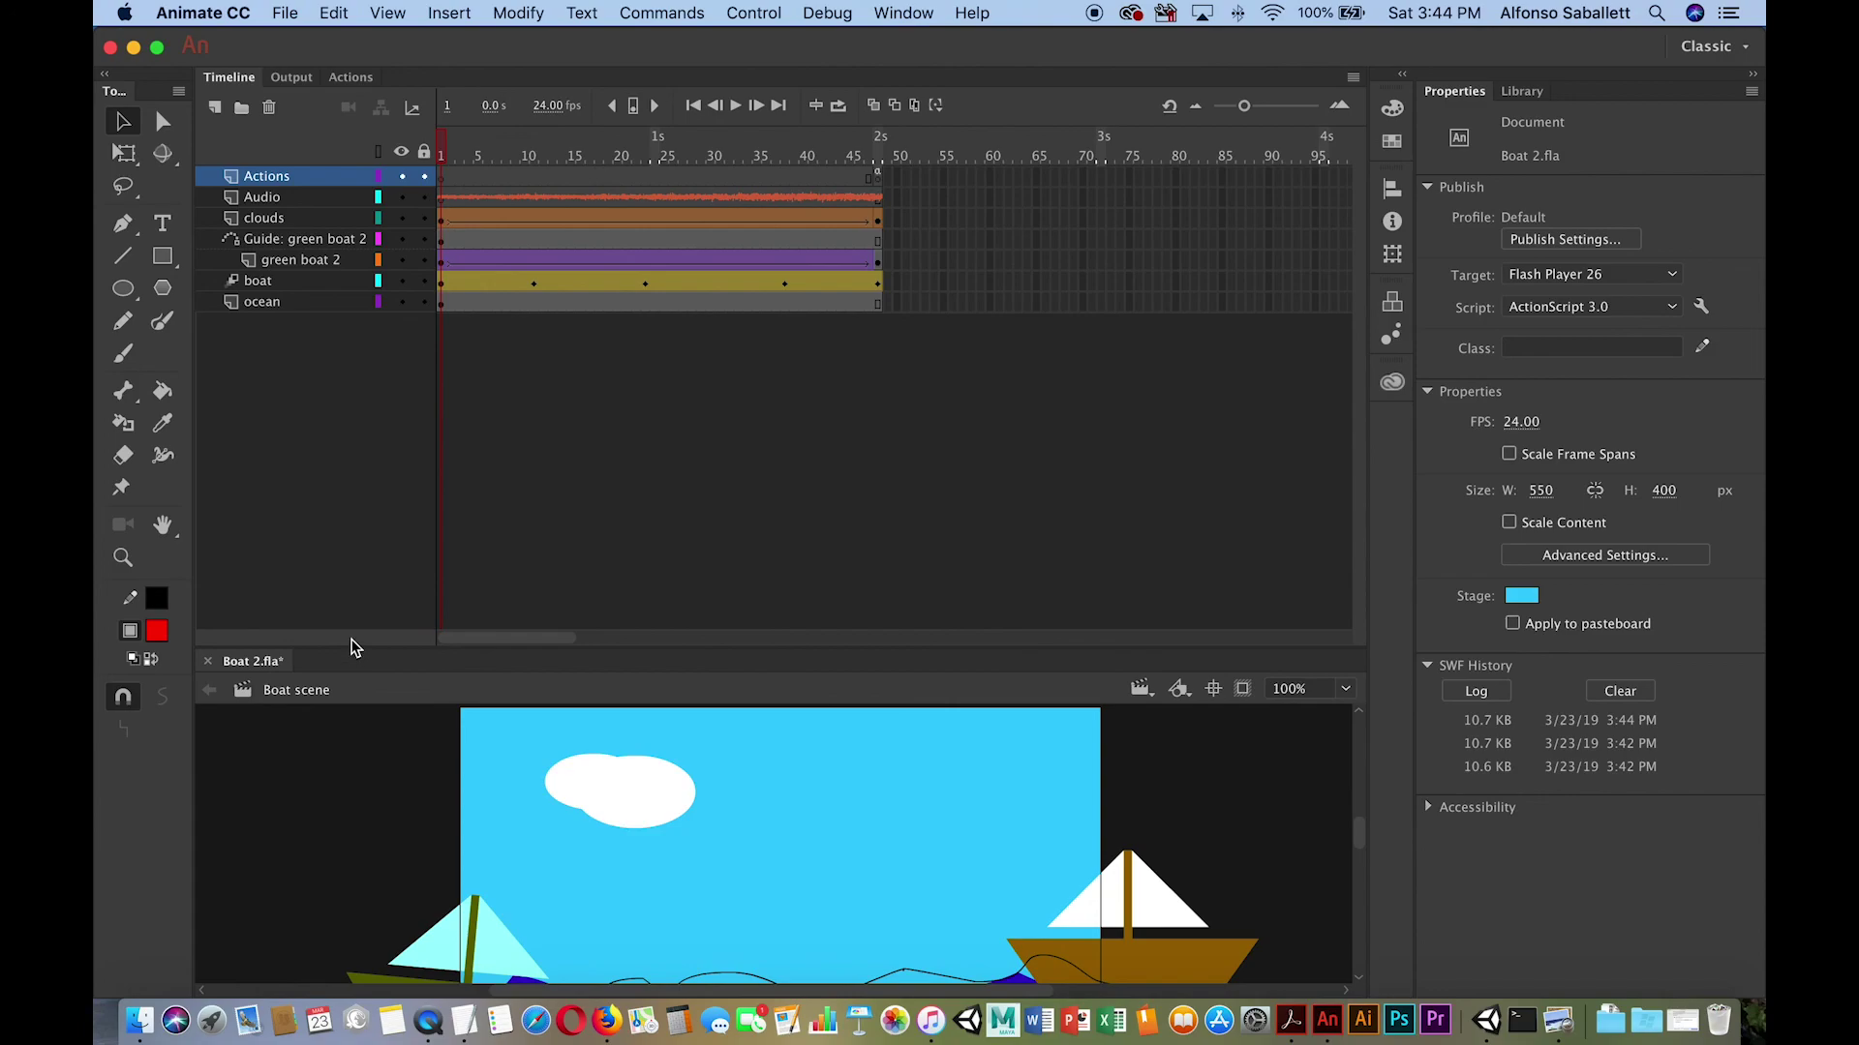
pyautogui.moveTo(353, 647); pyautogui.dragTo(354, 376)
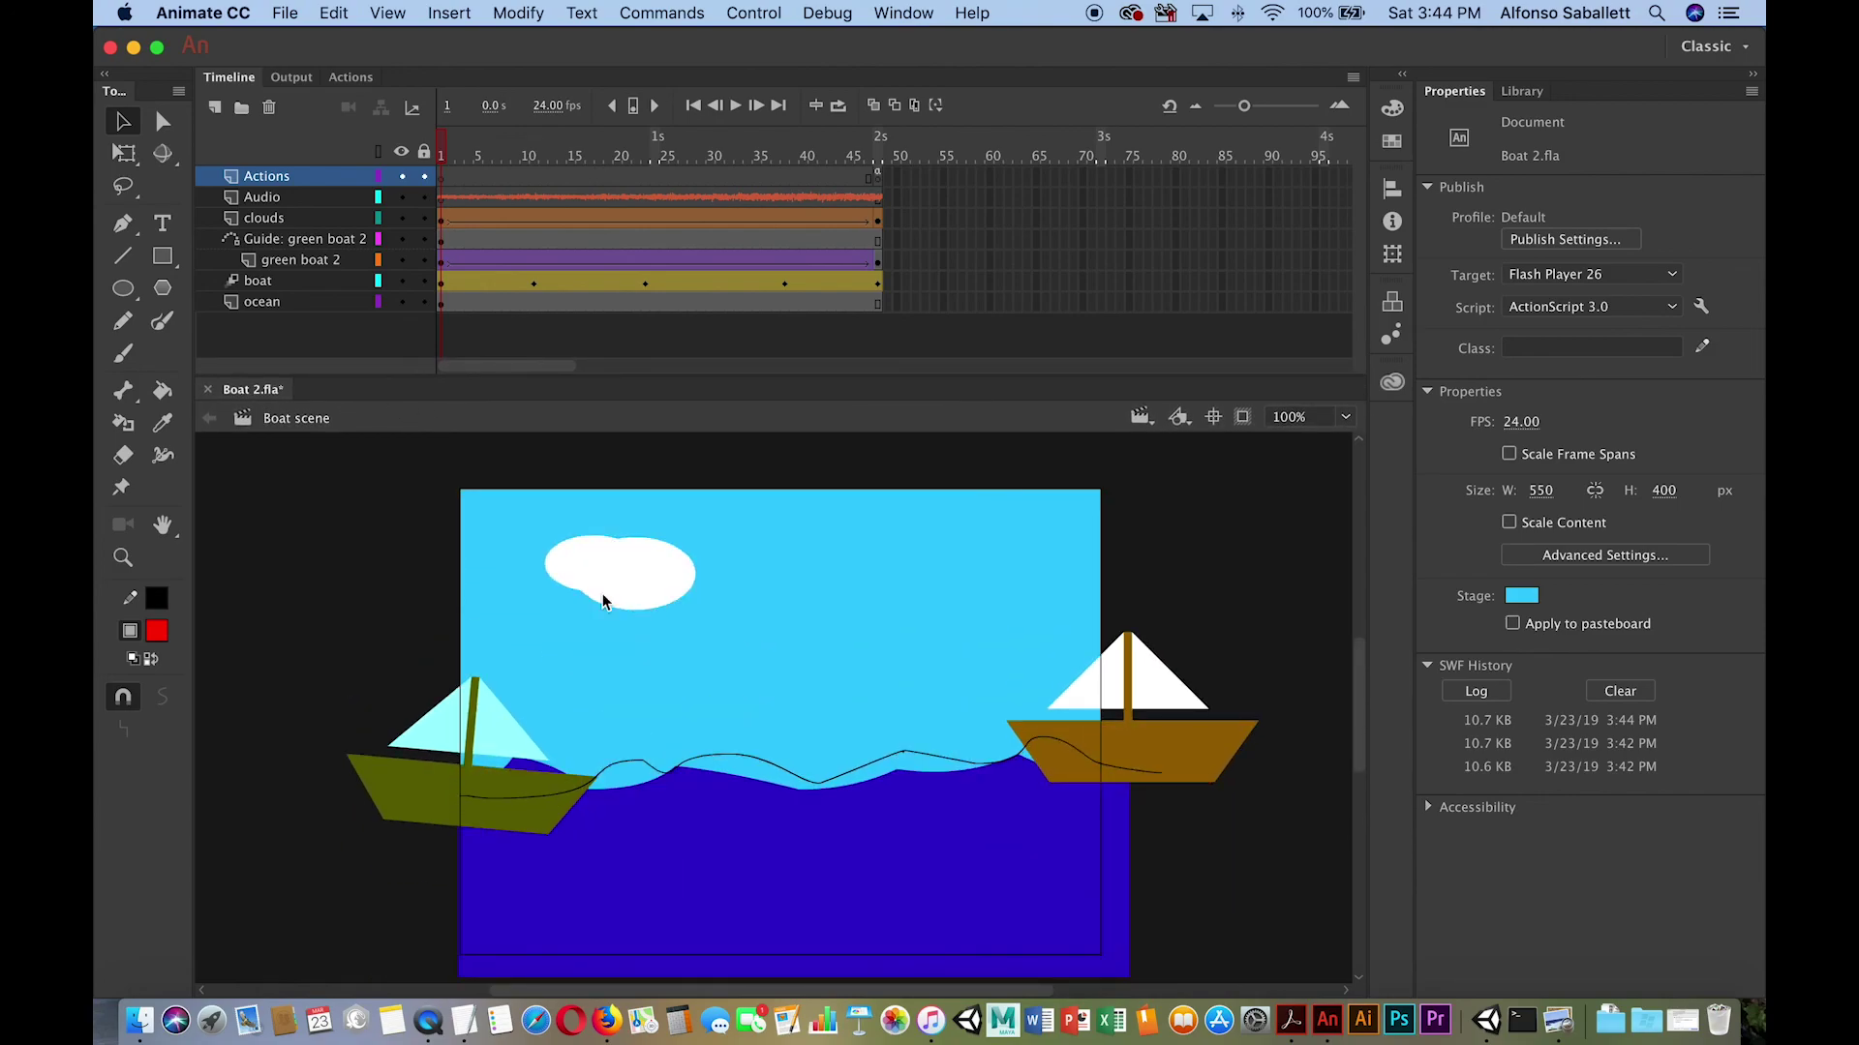